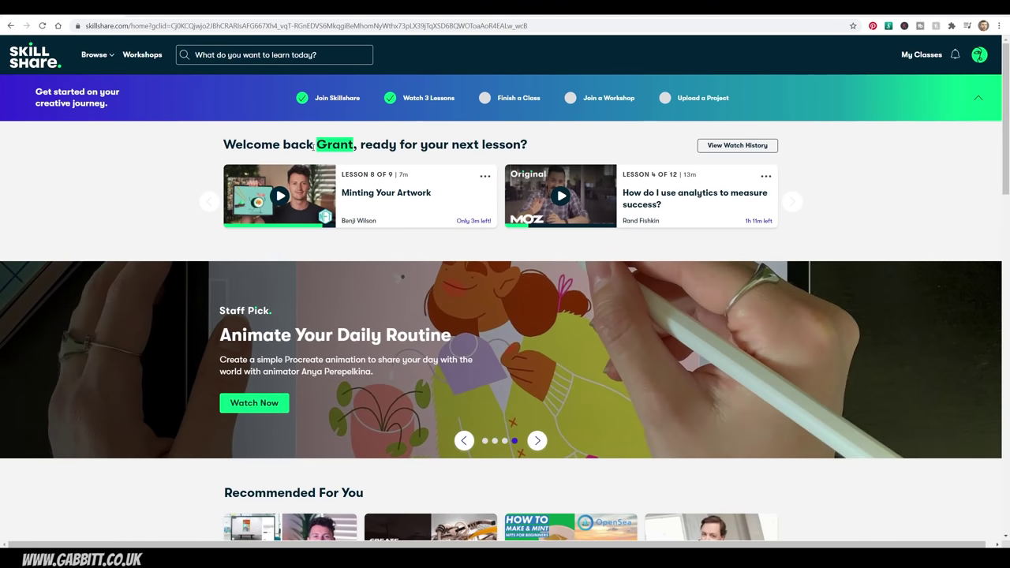
Step: On Skillshare, look through the lessons of the class Turn Your Art Into An NFT and the Logo Design classes
click(280, 197)
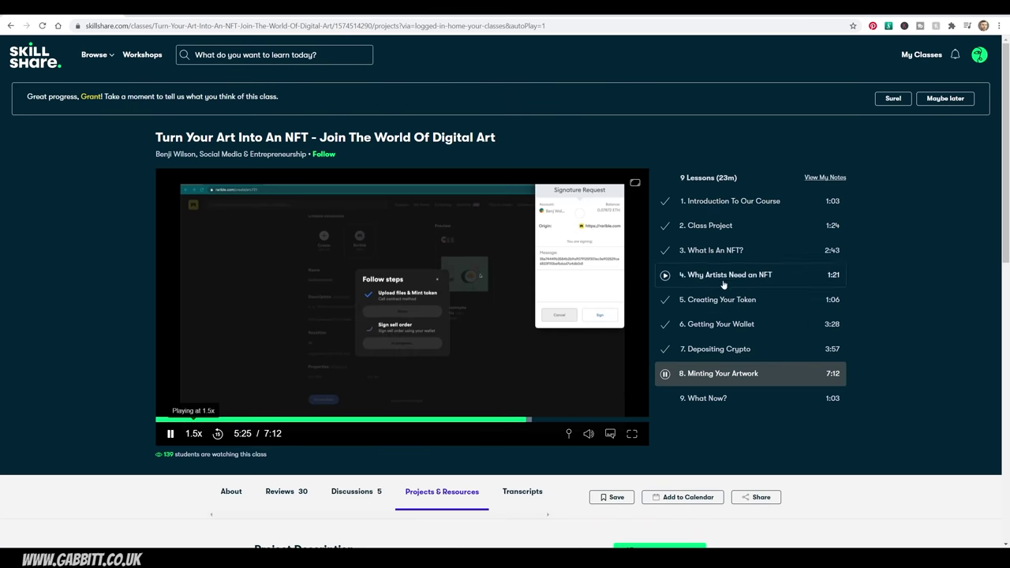
mouse_move(185, 441)
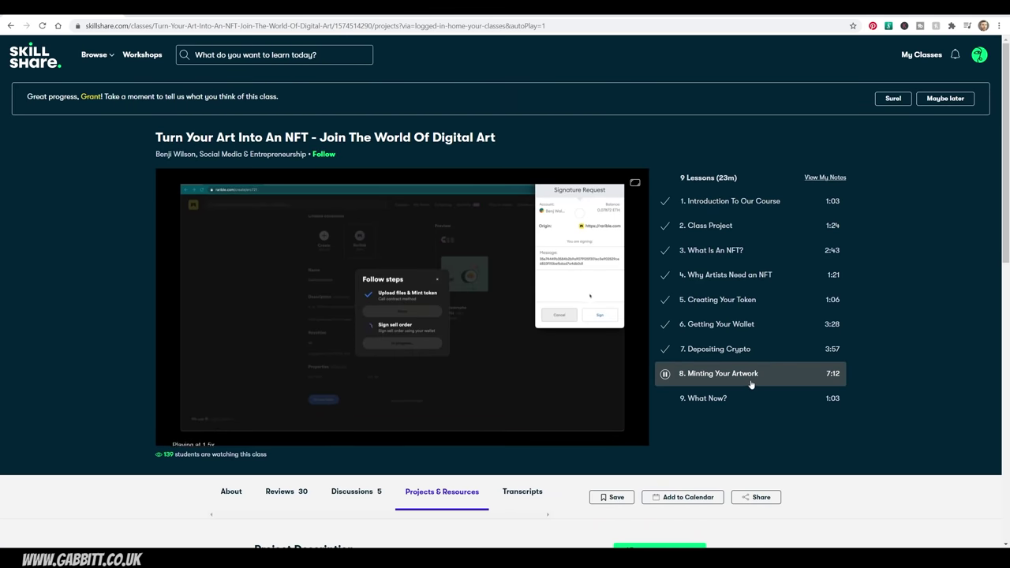
click(725, 357)
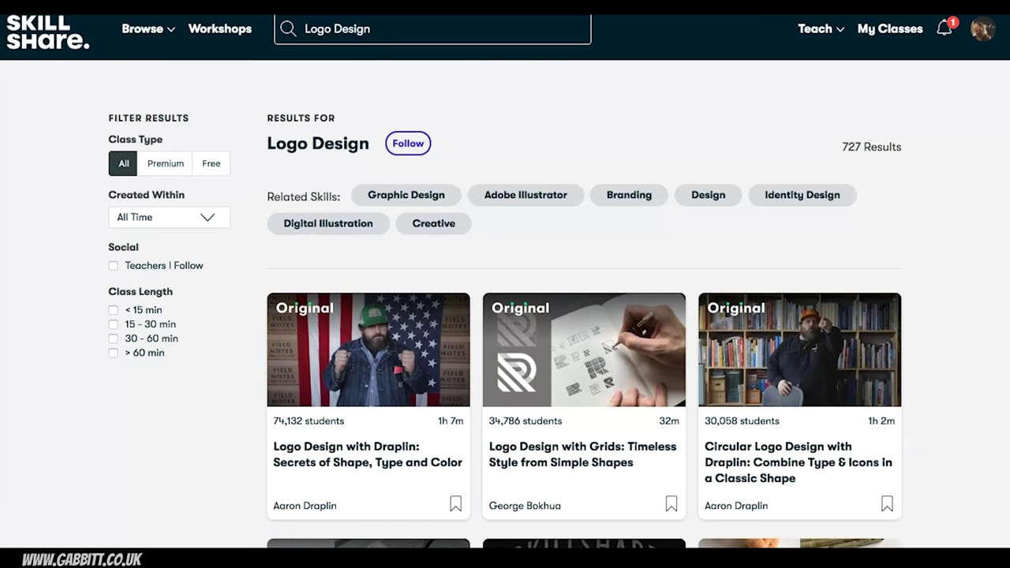
click(359, 467)
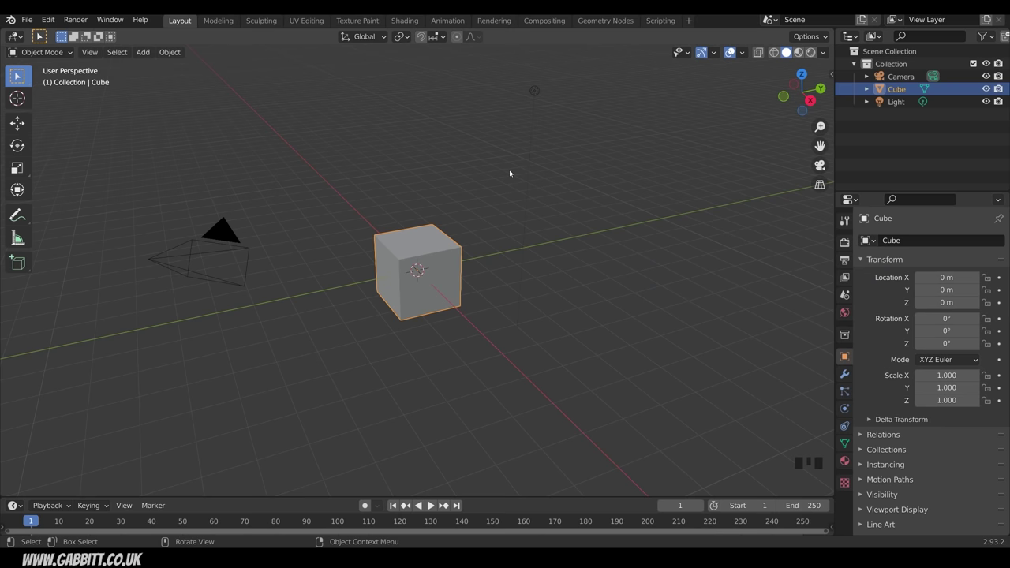
Step: Replace the default cube with a mesh cylinder that has 8 vertices
key(Delete)
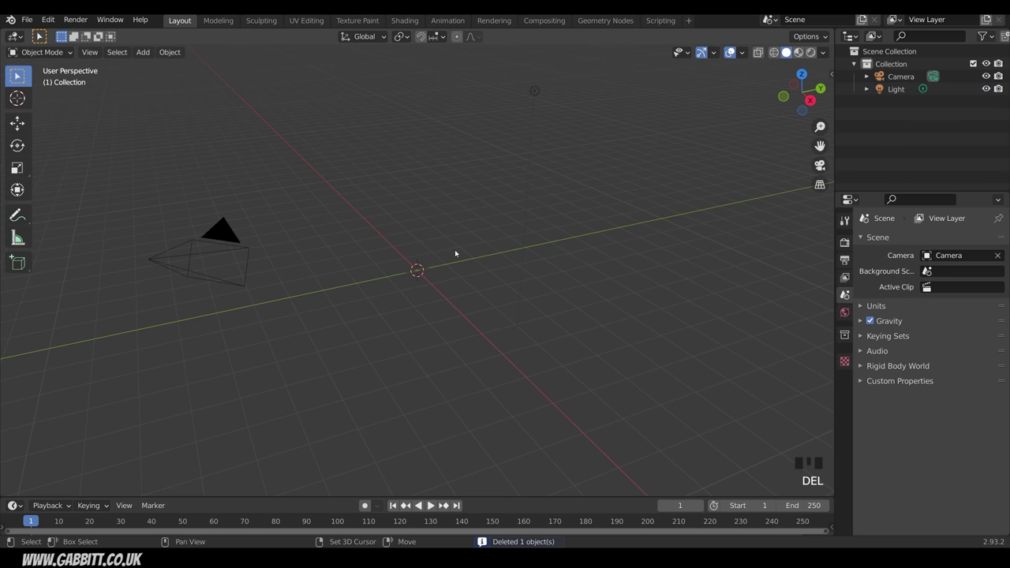
key(shift+a)
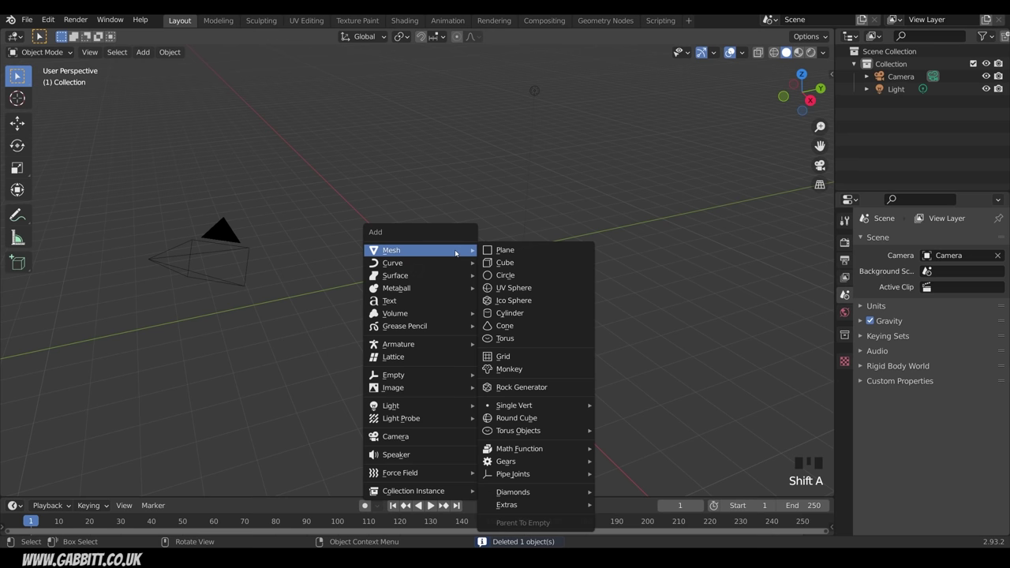
click(523, 314)
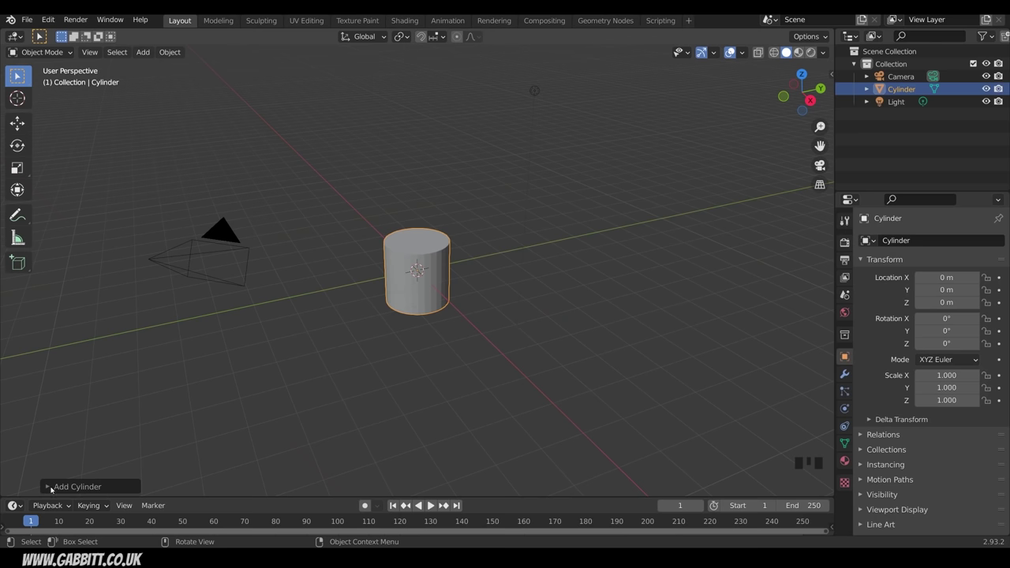
click(51, 488)
click(156, 338)
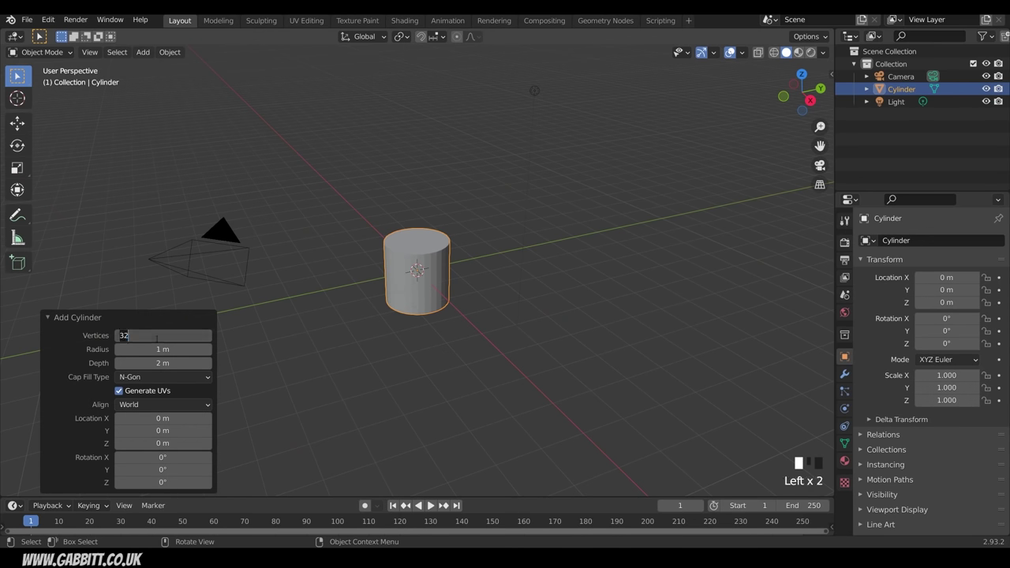
text(8)
key(Return)
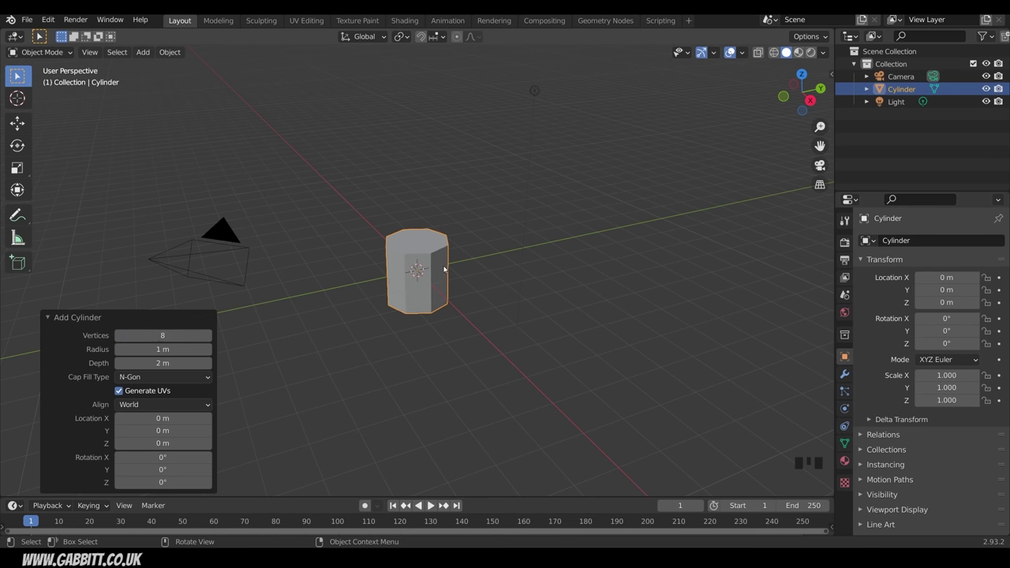
Step: In front view, move the cylinder up 1 m along Z so its base sits on the ground line
key(KP_1)
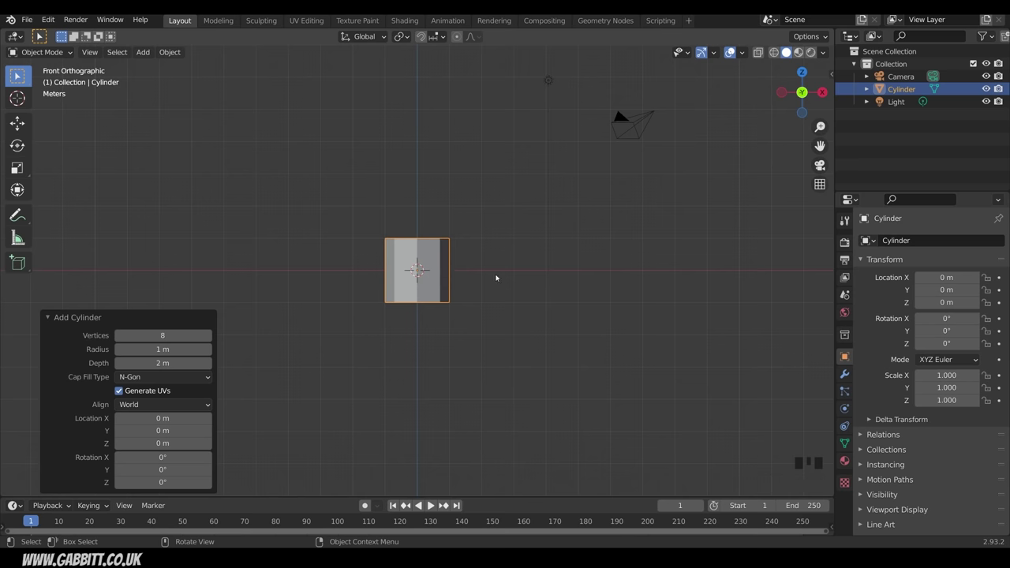
key(g)
key(z)
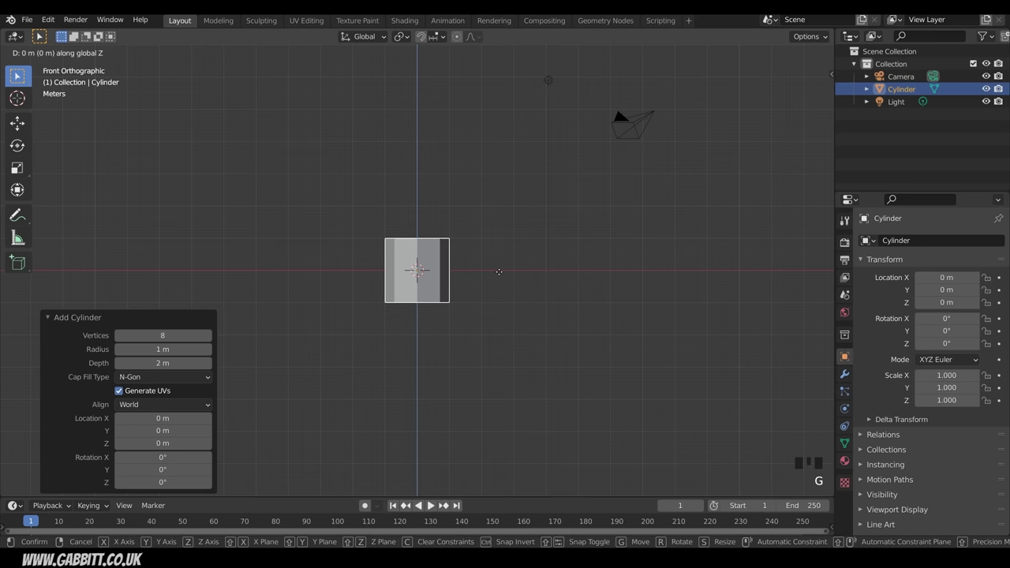
key(1)
key(Return)
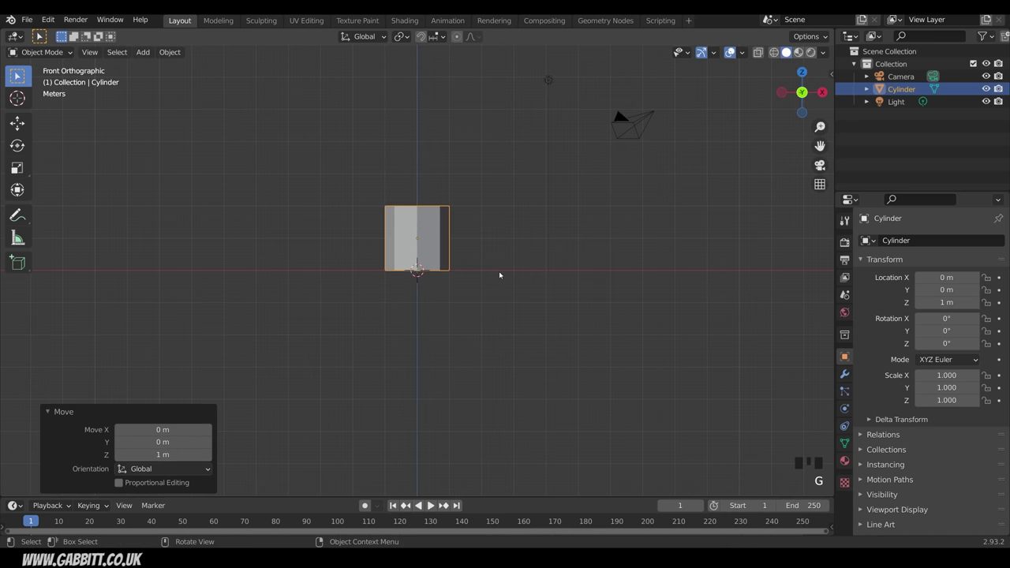
Step: Add two horizontal loop cuts around the cylinder in Edit Mode and scale them outward by about 1.22
scroll(438, 276, up, 4)
shift+middle_drag(455, 273, 456, 353)
scroll(456, 354, up, 1)
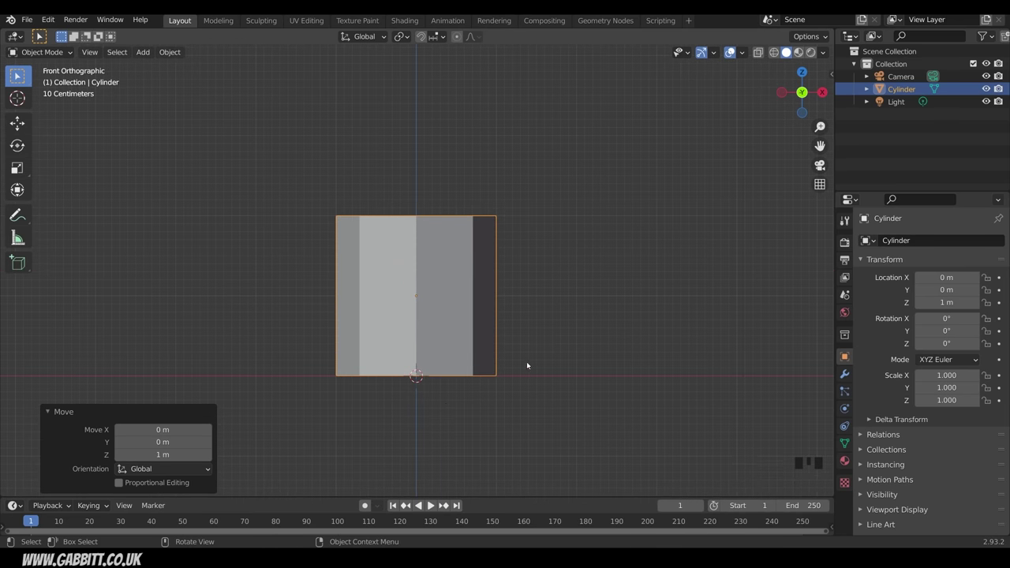
key(Tab)
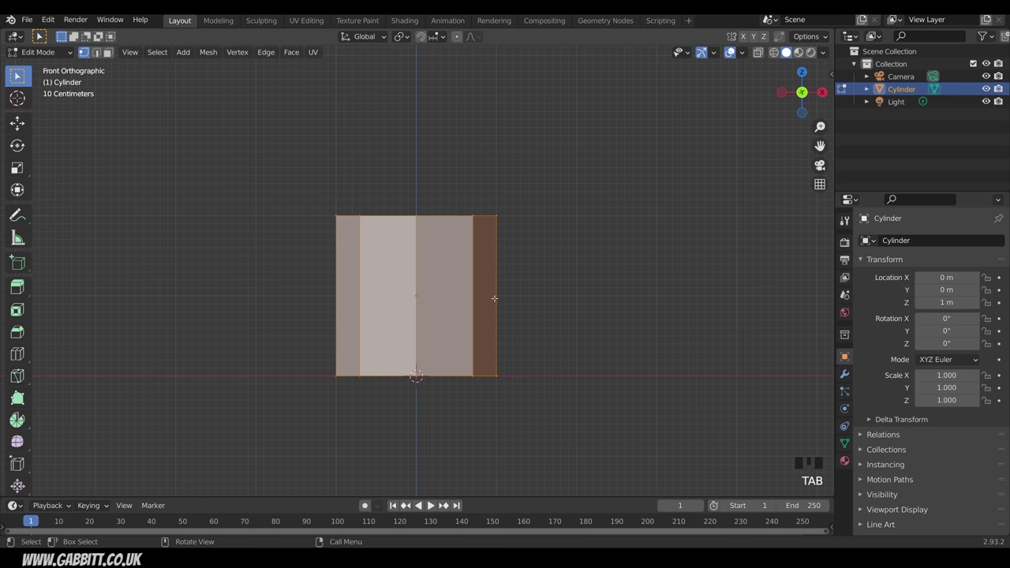
key(ctrl+r)
scroll(494, 297, up, 1)
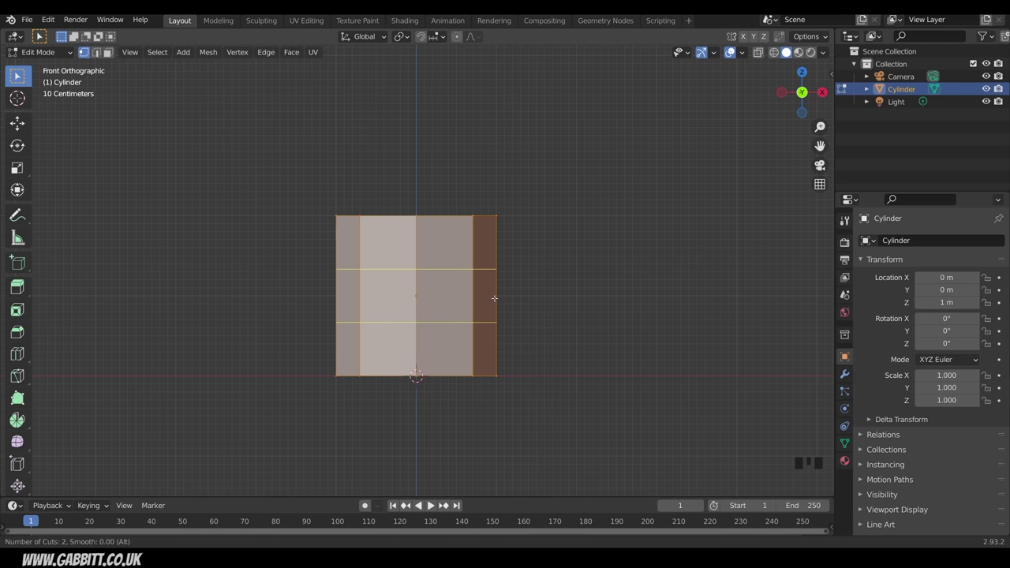
click(494, 298)
click(494, 303)
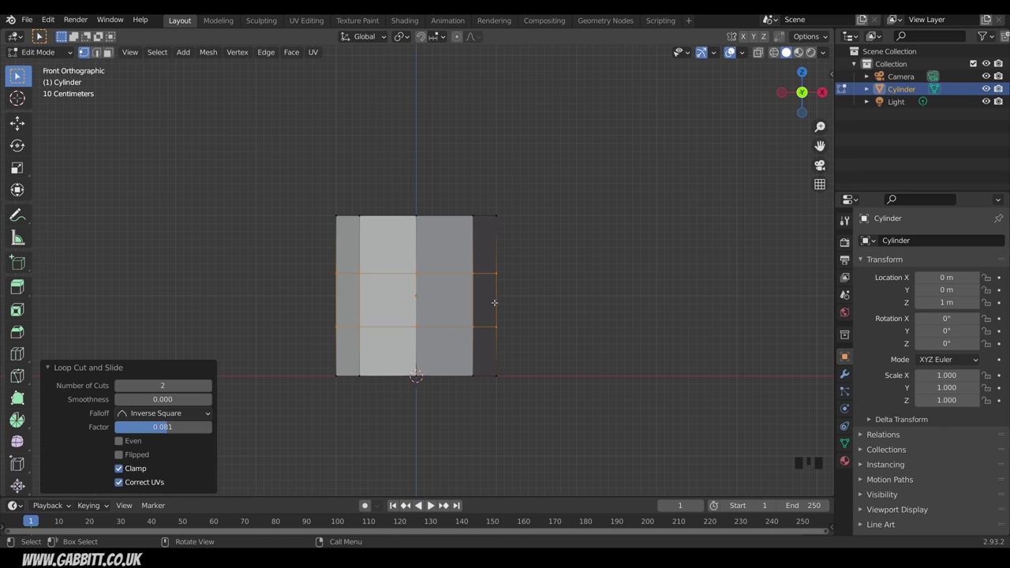
key(s)
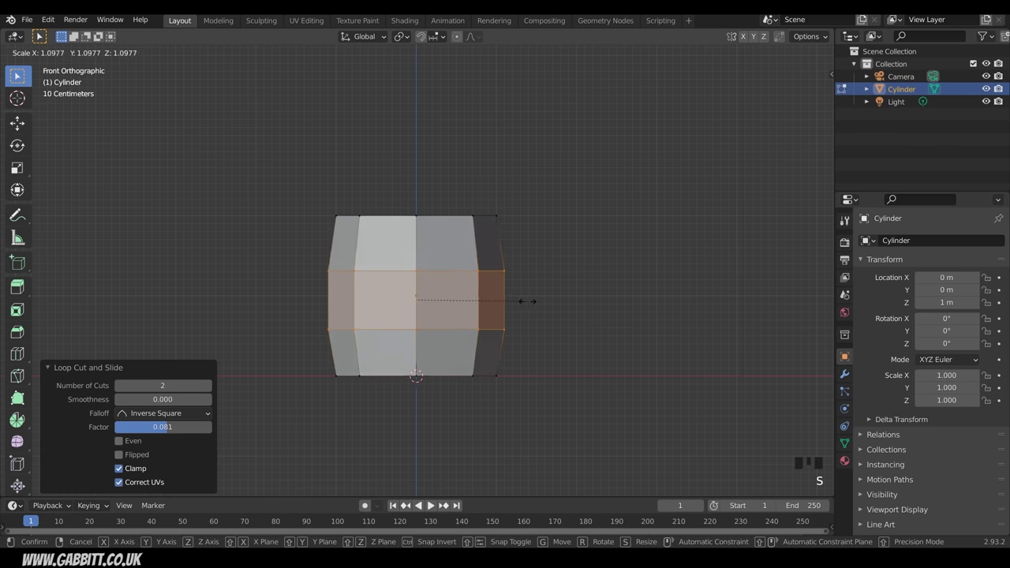
click(537, 301)
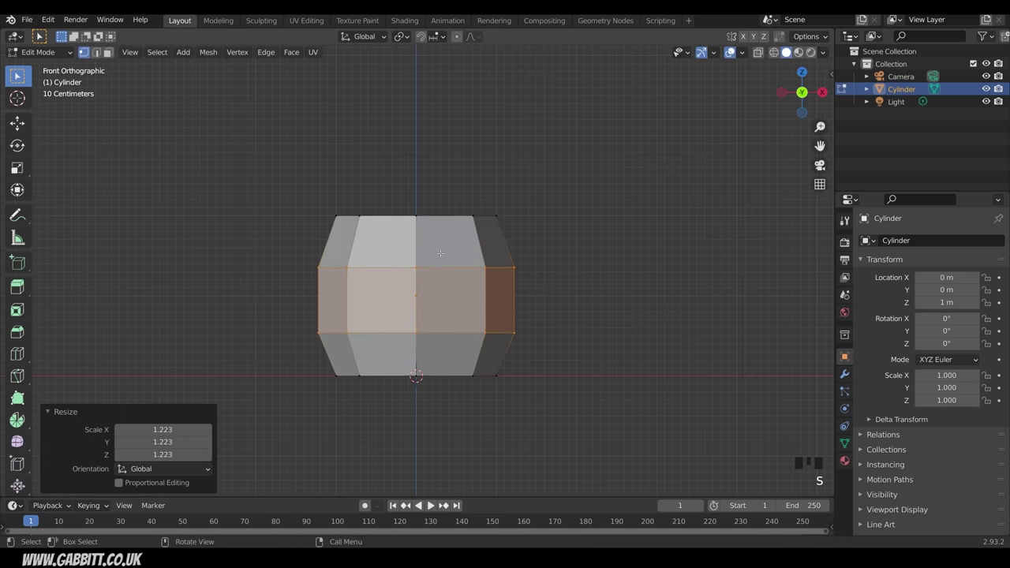
Step: Raise the top ring of vertices about 1.09 m along Z and scale it in to about 0.70 to taper the stem
middle_drag(441, 252, 344, 198)
drag(322, 181, 516, 235)
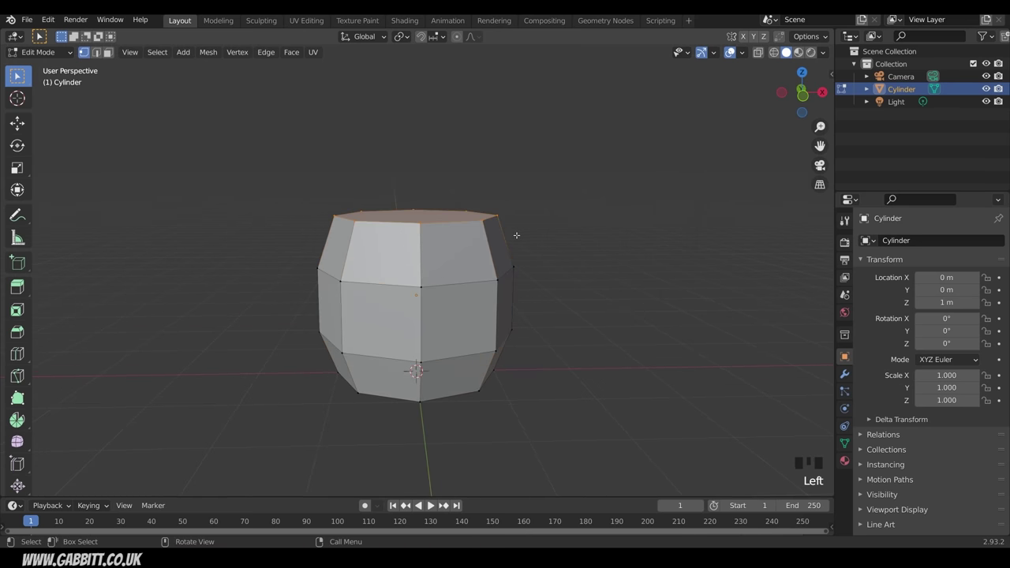
key(g)
key(z)
click(596, 134)
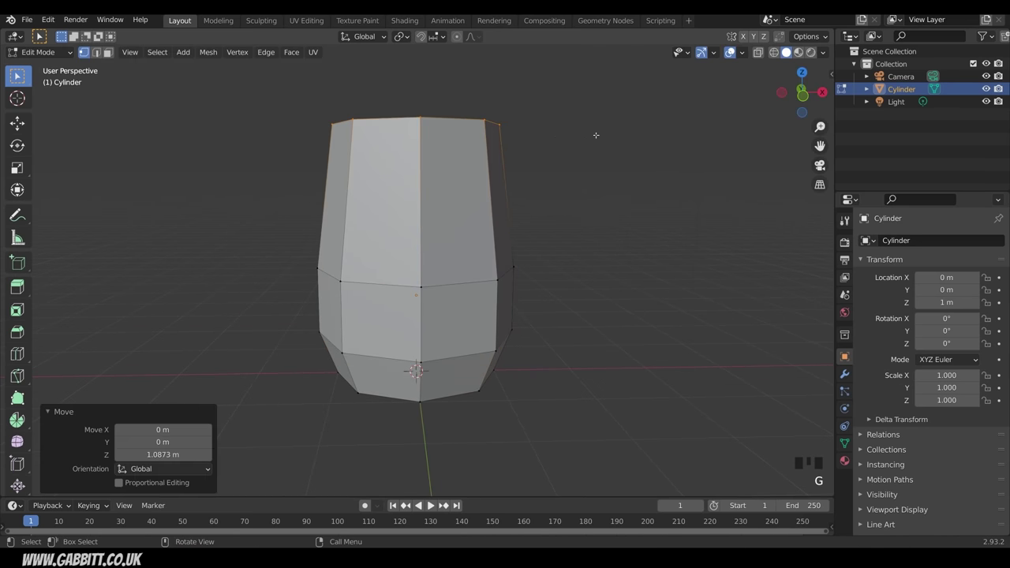
key(s)
click(564, 142)
scroll(733, 149, down, 5)
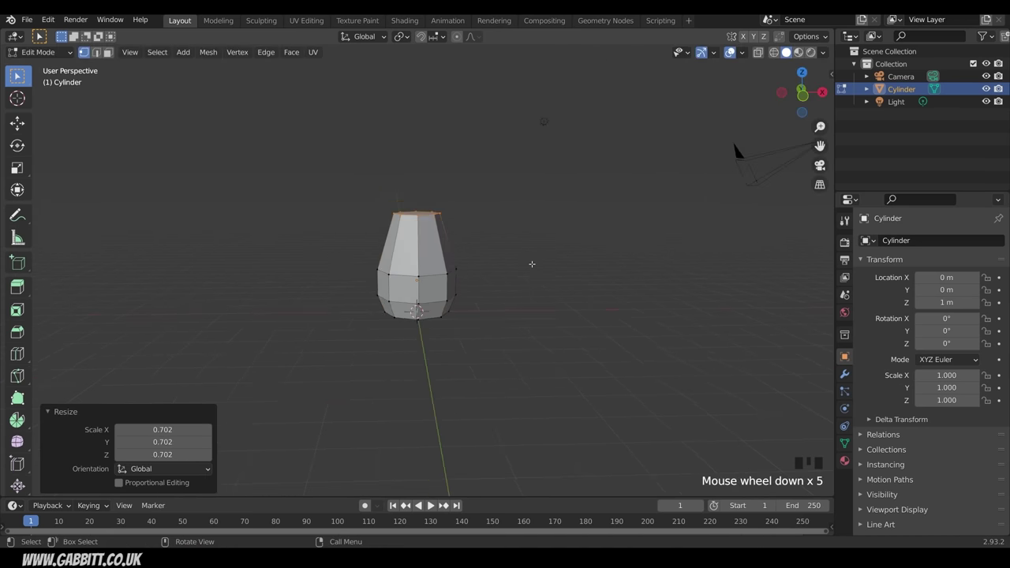
Step: Extrude the stem's top face and scale it outward by about 2.22 as the start of the mushroom cap
middle_drag(442, 272, 462, 232)
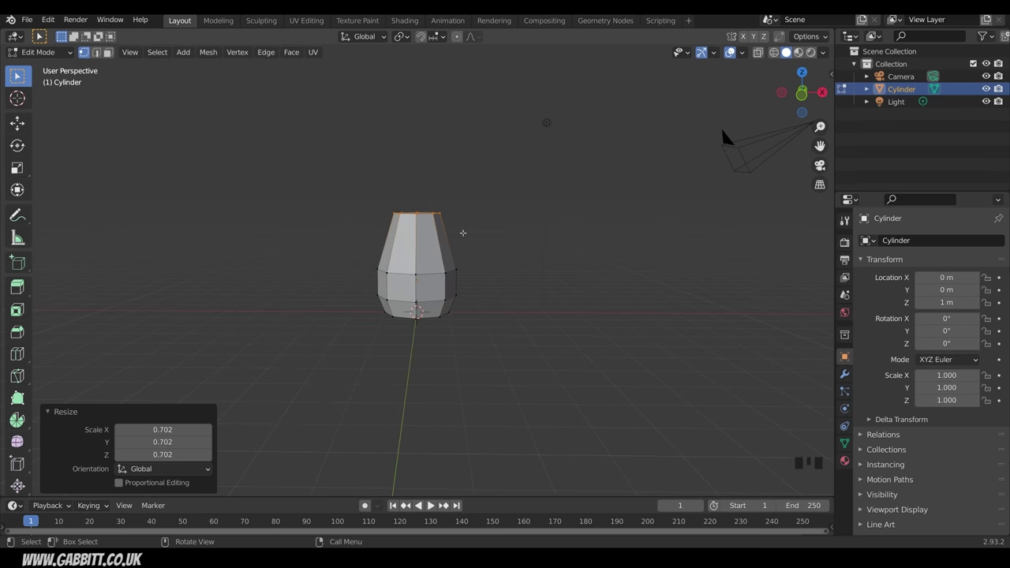
key(e)
key(s)
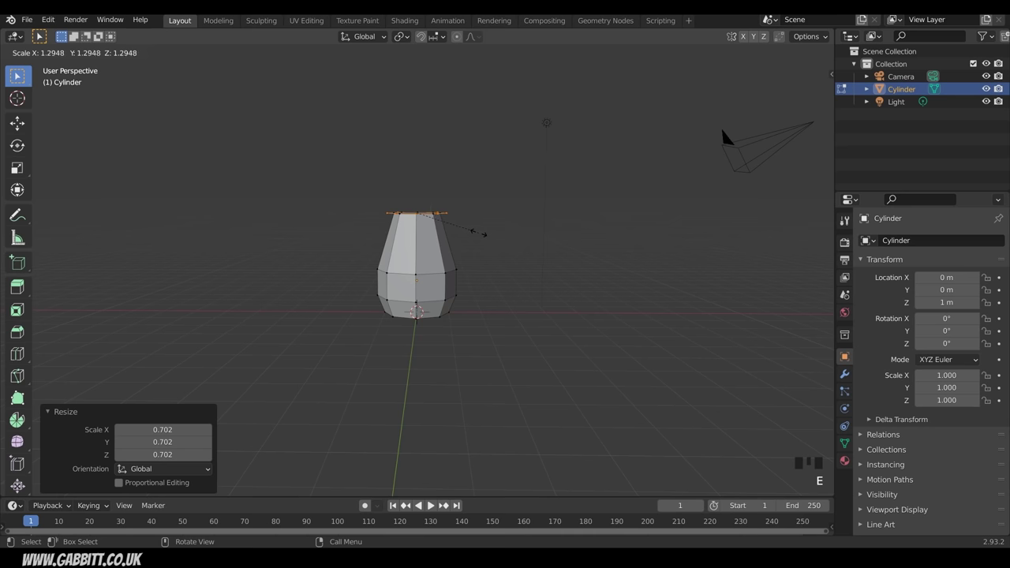
click(522, 234)
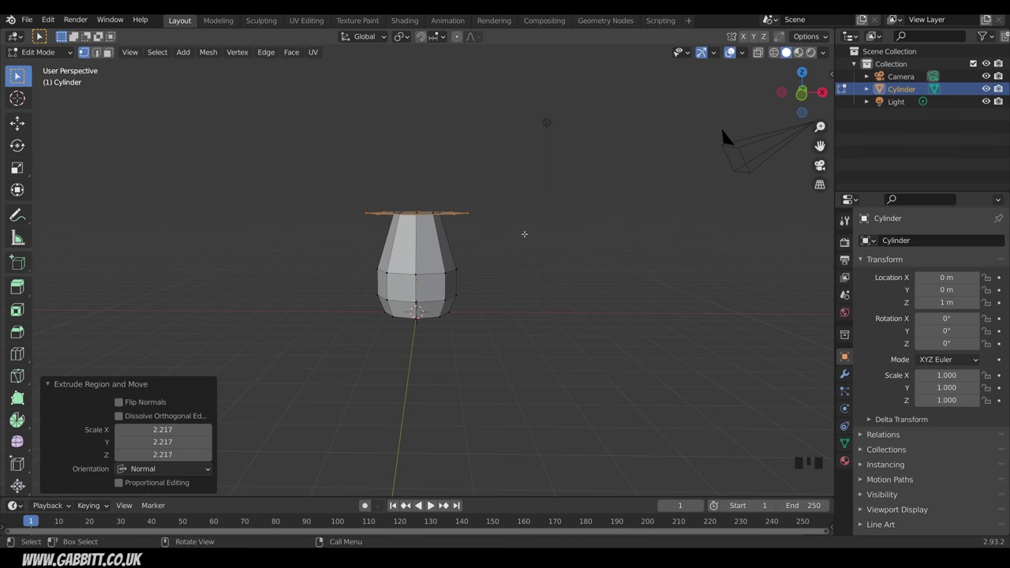
Step: Extrude the cap face outward again, scaled by about 1.91, and lower its rim about 0.34 m along Z
middle_drag(490, 240, 495, 198)
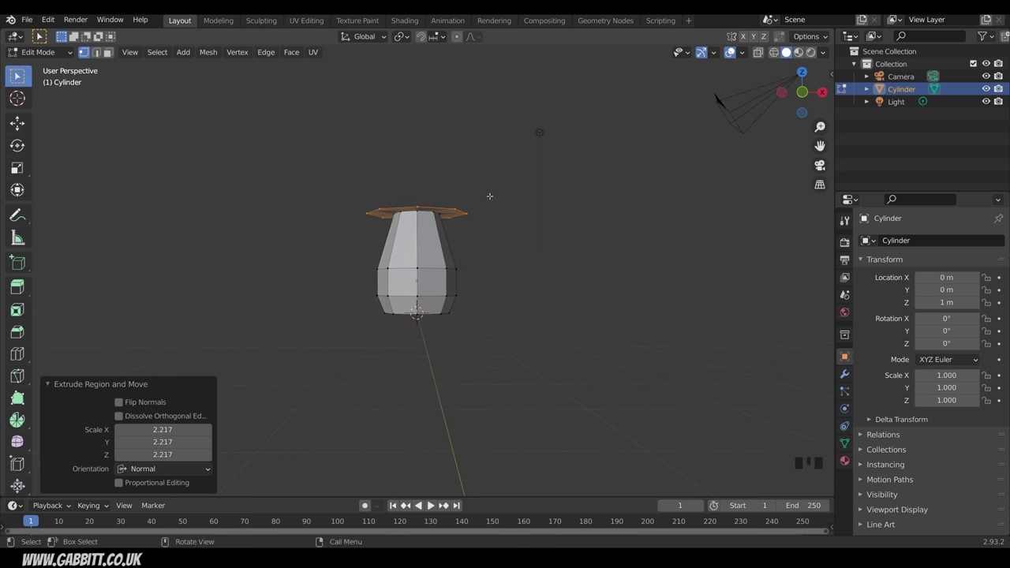
key(e)
key(s)
click(559, 198)
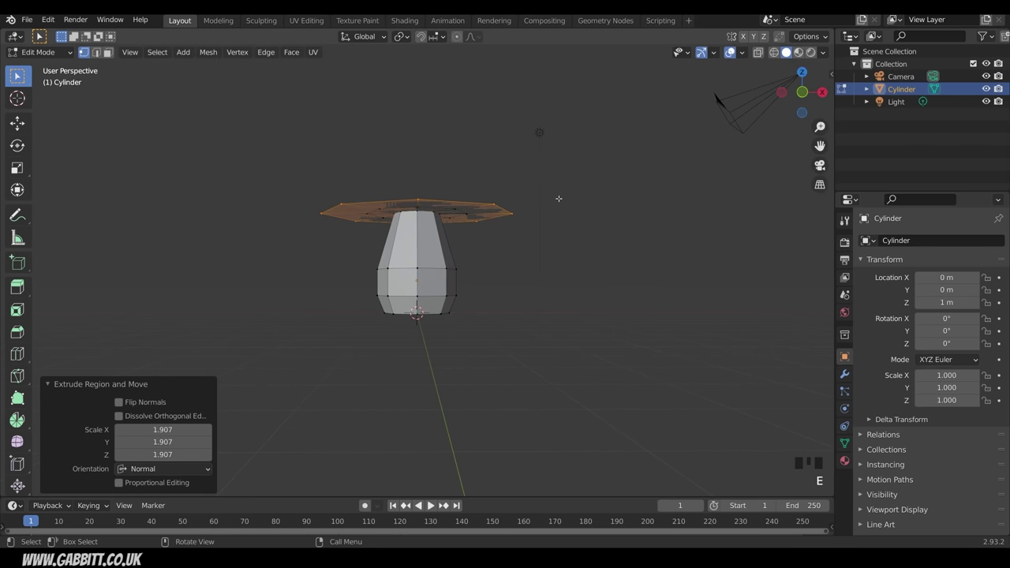
key(g)
key(z)
click(537, 237)
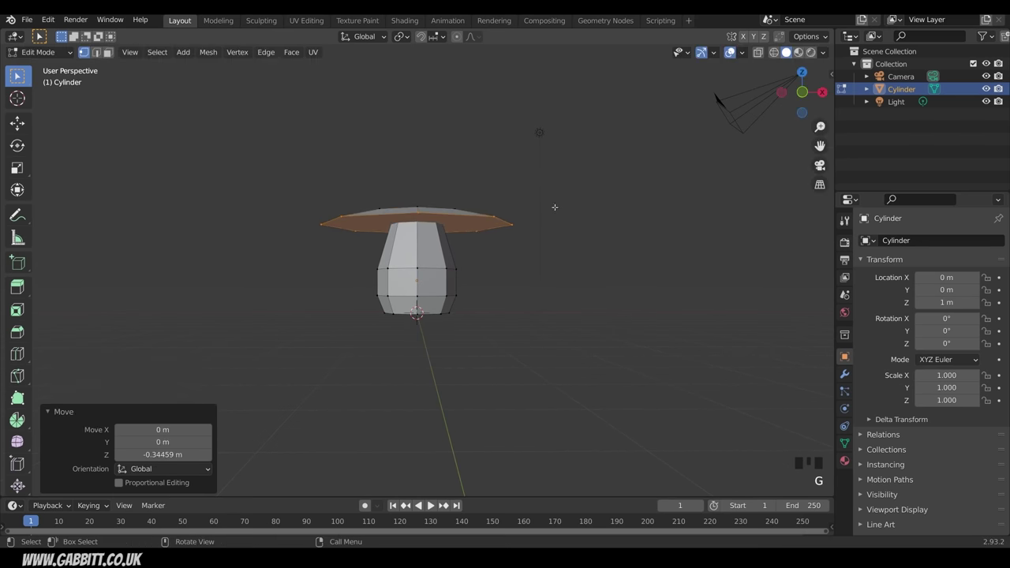
Step: Extrude the cap rim outward, scaled by about 1.12, and raise it about 1.36 m along Z
middle_drag(537, 237, 515, 243)
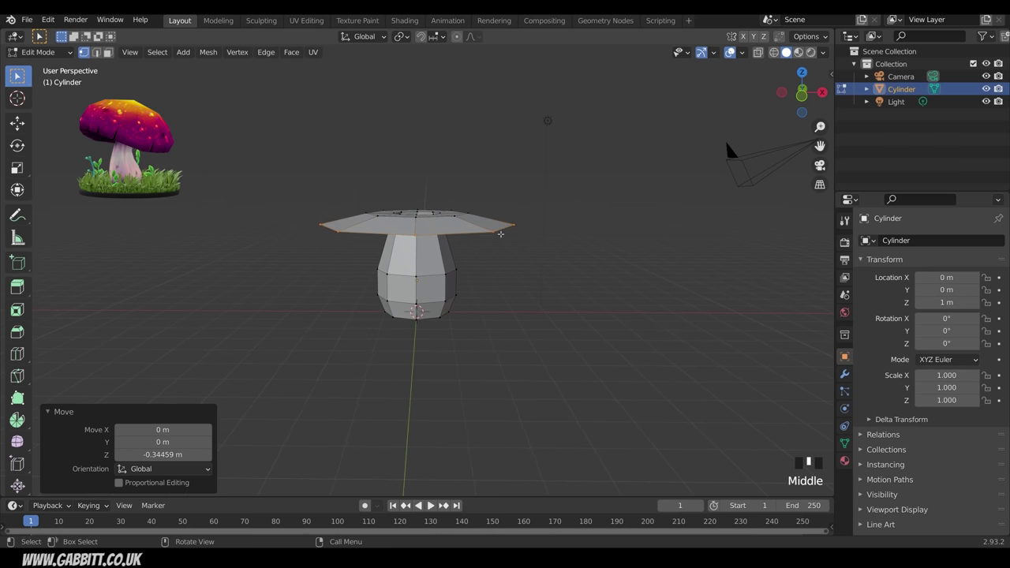
key(e)
key(s)
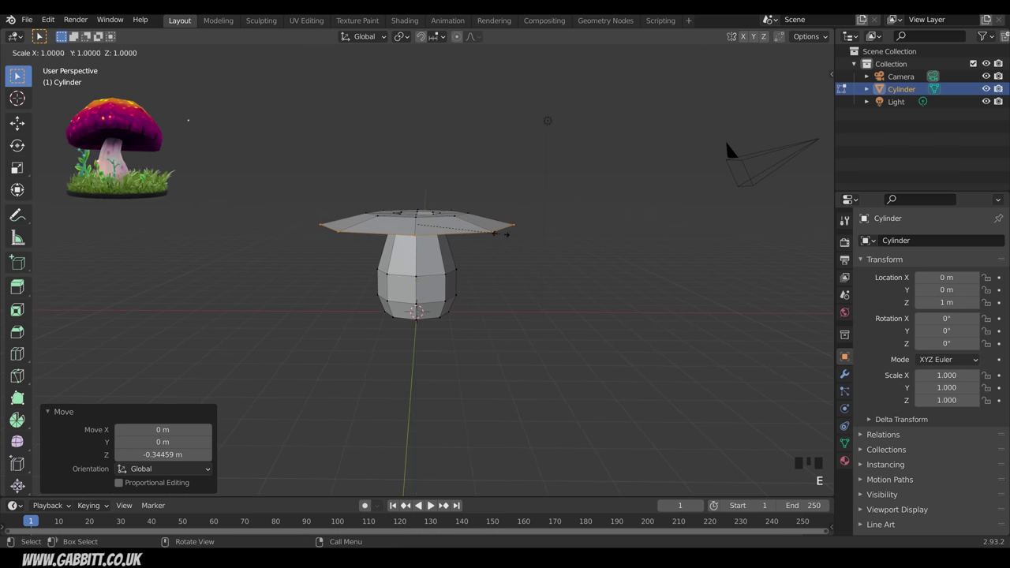
click(511, 233)
key(g)
key(z)
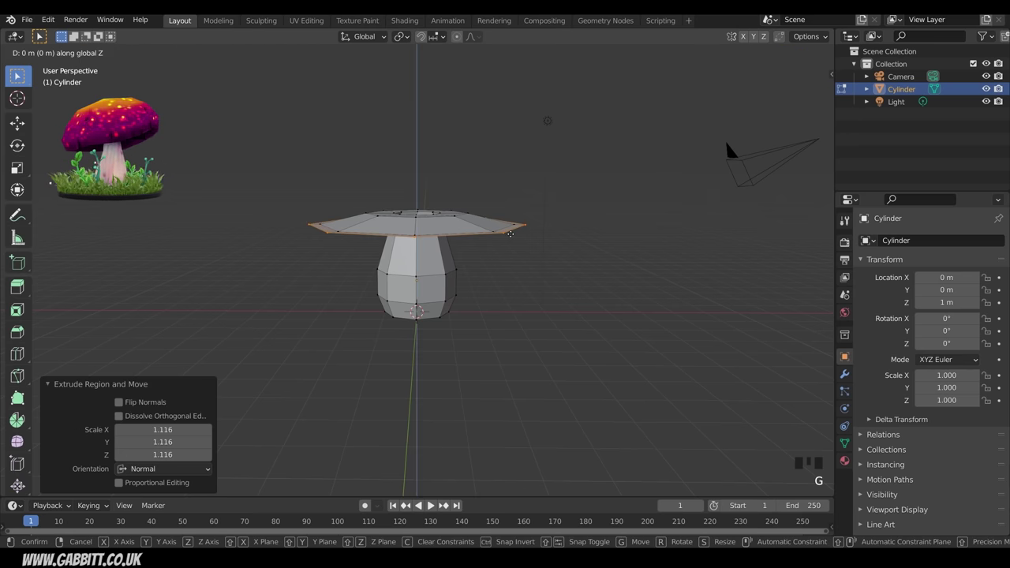
click(511, 191)
Step: Extrude the cap's top face up about 1.27 m and scale it in to about 0.37 to form the sloping crown
middle_drag(510, 190, 542, 194)
key(e)
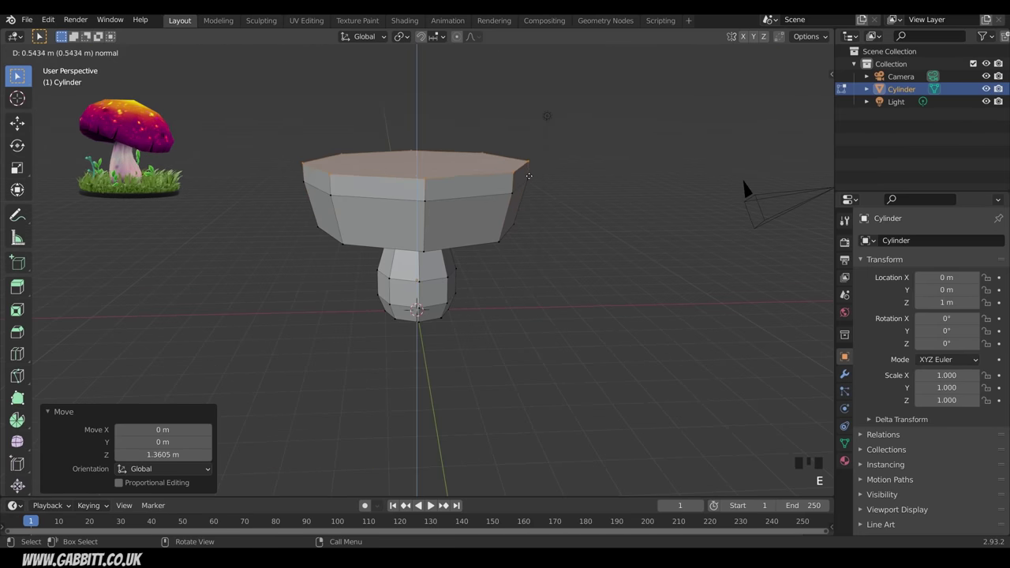
click(593, 147)
key(s)
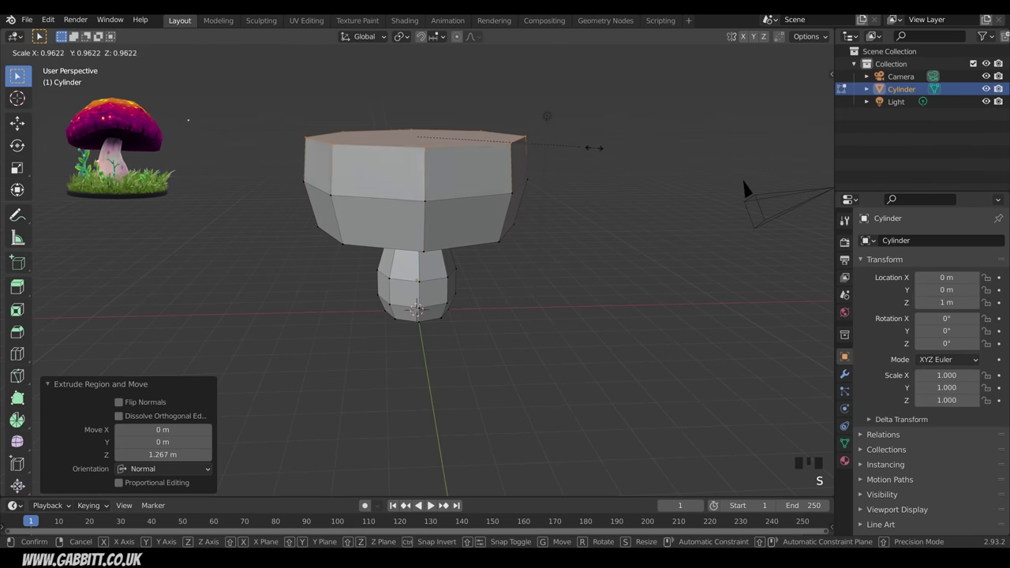
click(480, 160)
Step: Bevel the edge loop around the cap's widest rim by about 0.71 m with one segment
middle_drag(480, 160, 482, 201)
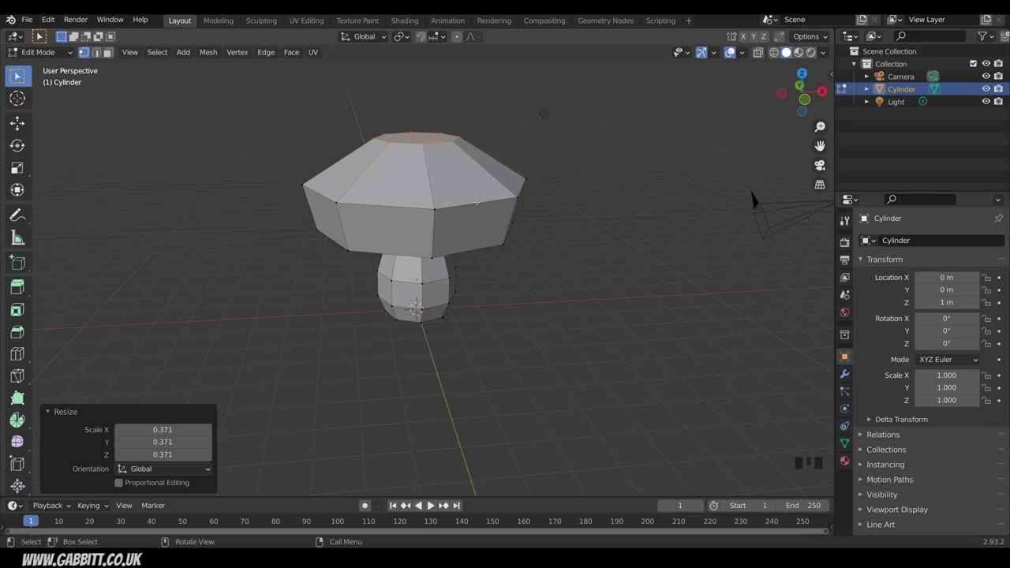
key(2)
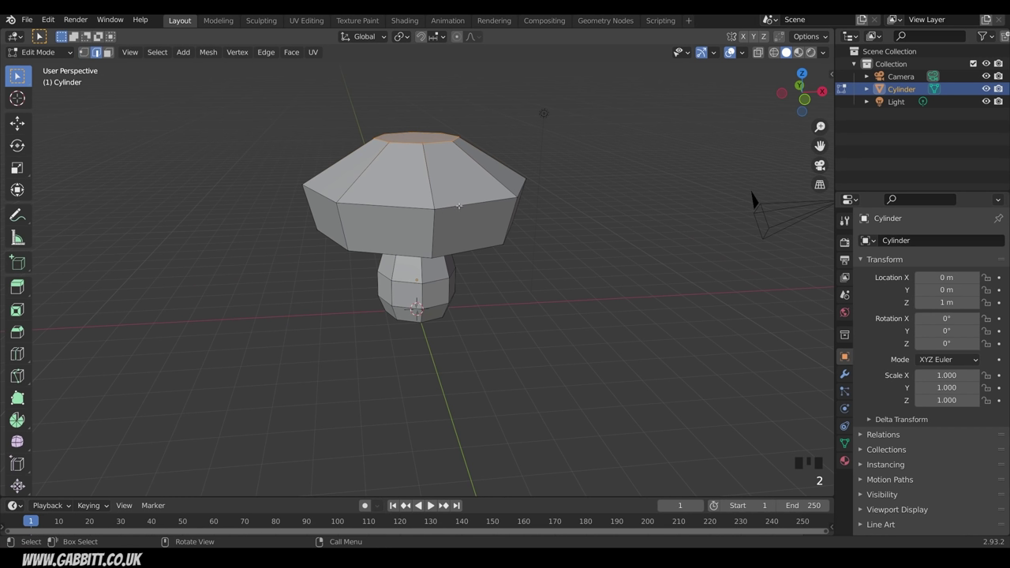
alt+click(480, 205)
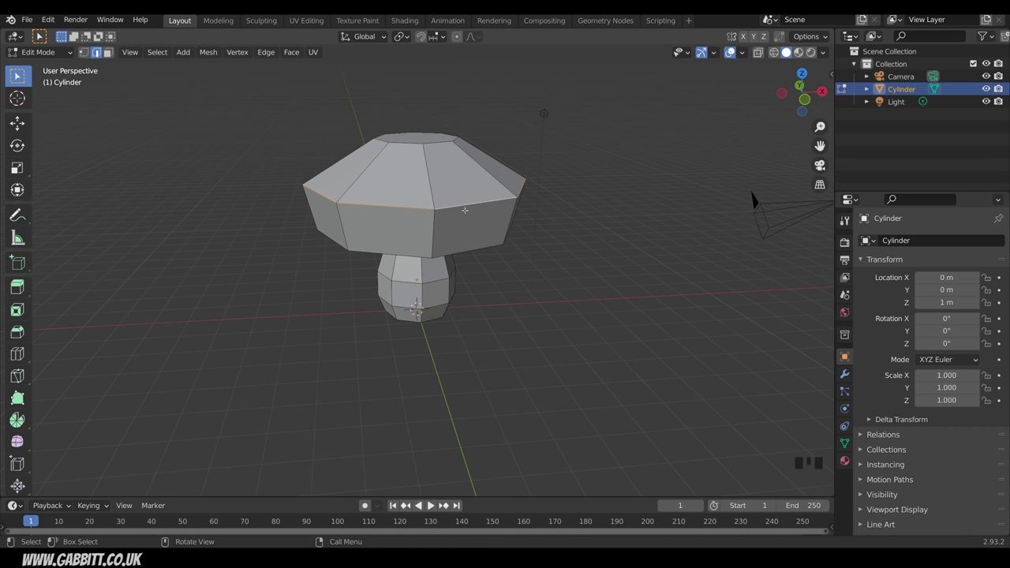
key(ctrl+b)
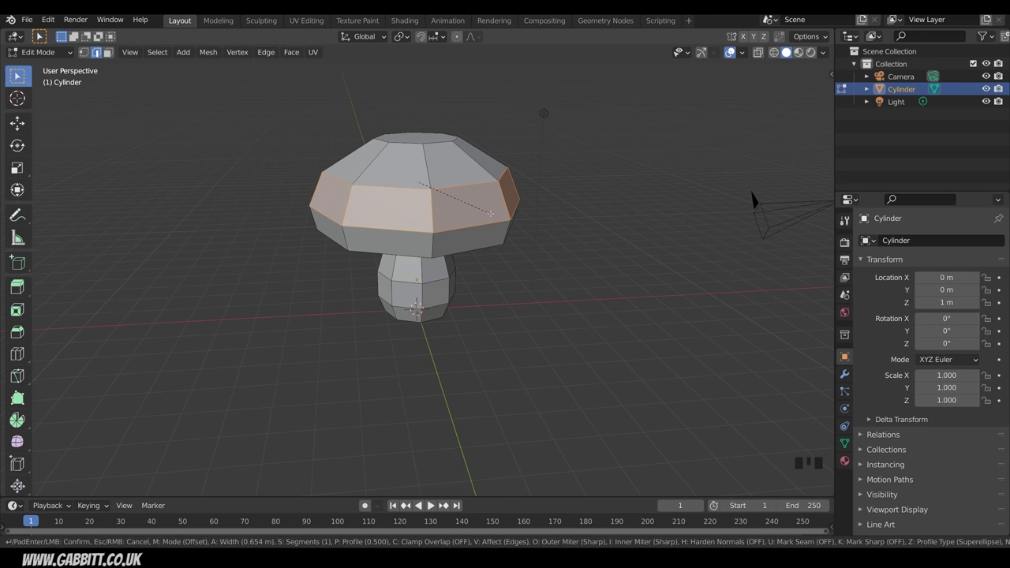
click(490, 211)
Step: Select the short vertical edges all around the cap's lower band and bevel them by about 0.67 m
middle_drag(489, 212, 498, 231)
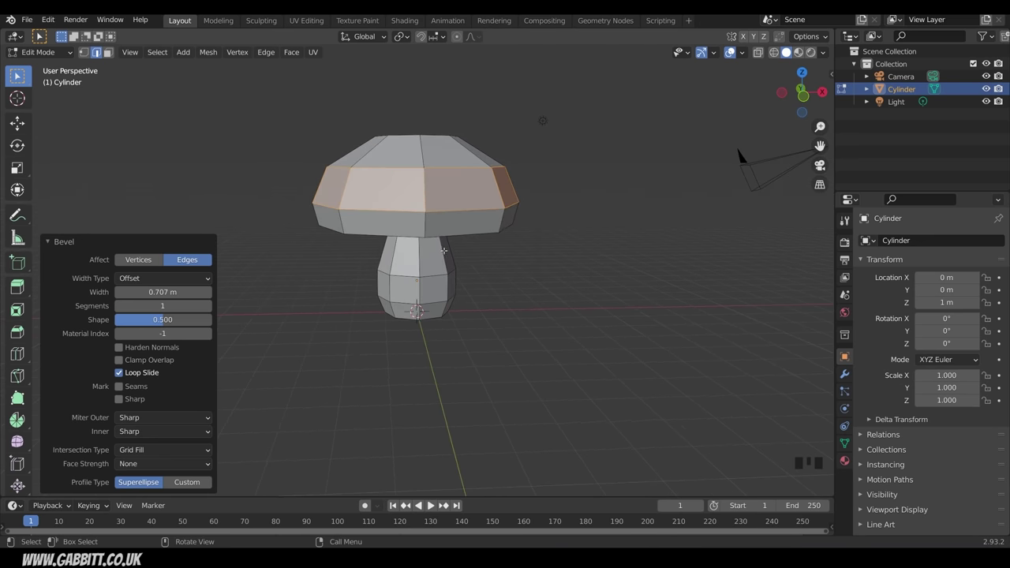
middle_drag(443, 250, 401, 235)
click(472, 281)
shift+click(362, 246)
shift+click(318, 237)
shift+click(366, 240)
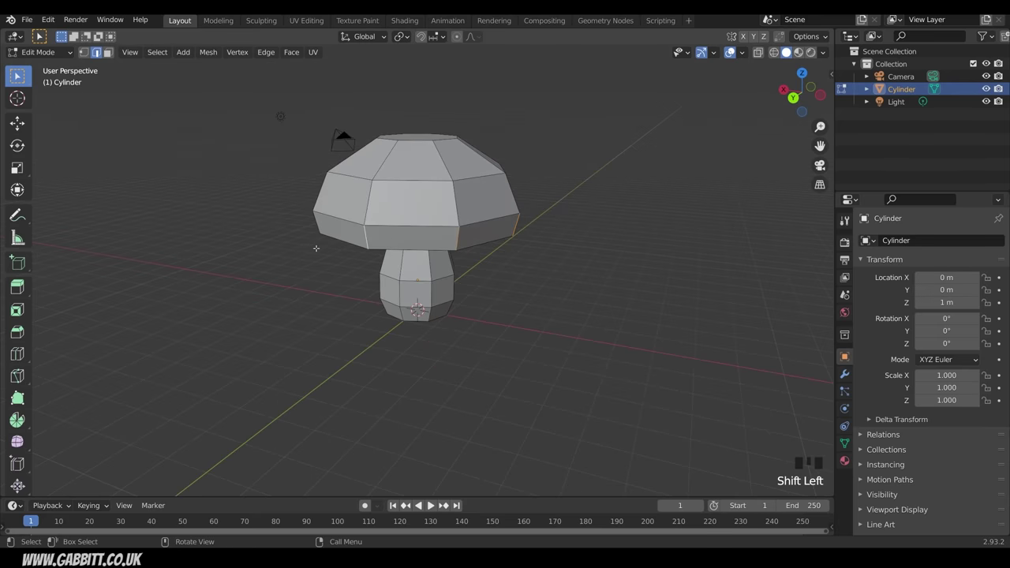
middle_drag(316, 249, 399, 245)
shift+click(400, 238)
shift+click(328, 228)
middle_drag(298, 239, 450, 239)
shift+click(442, 239)
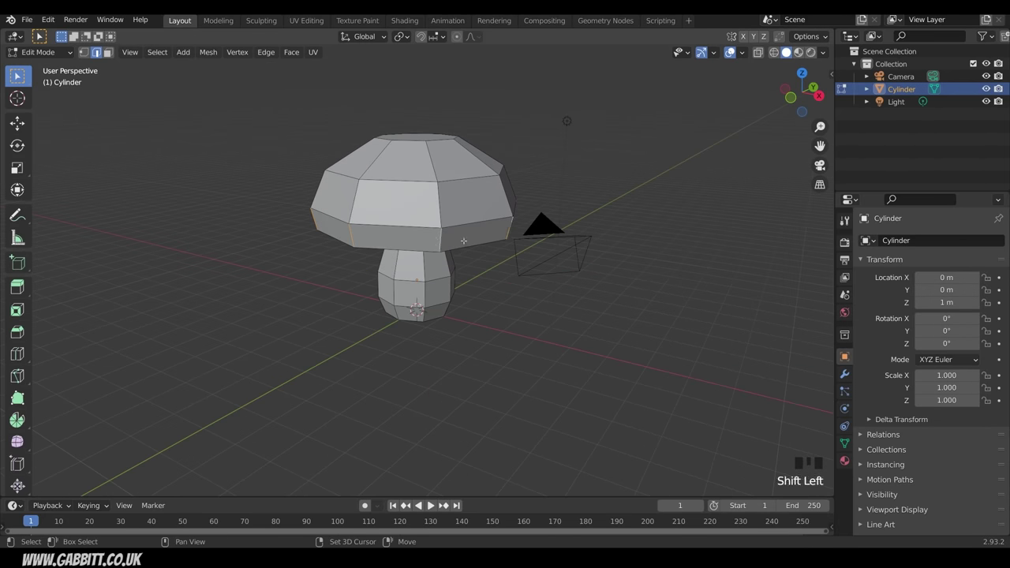
key(ctrl+b)
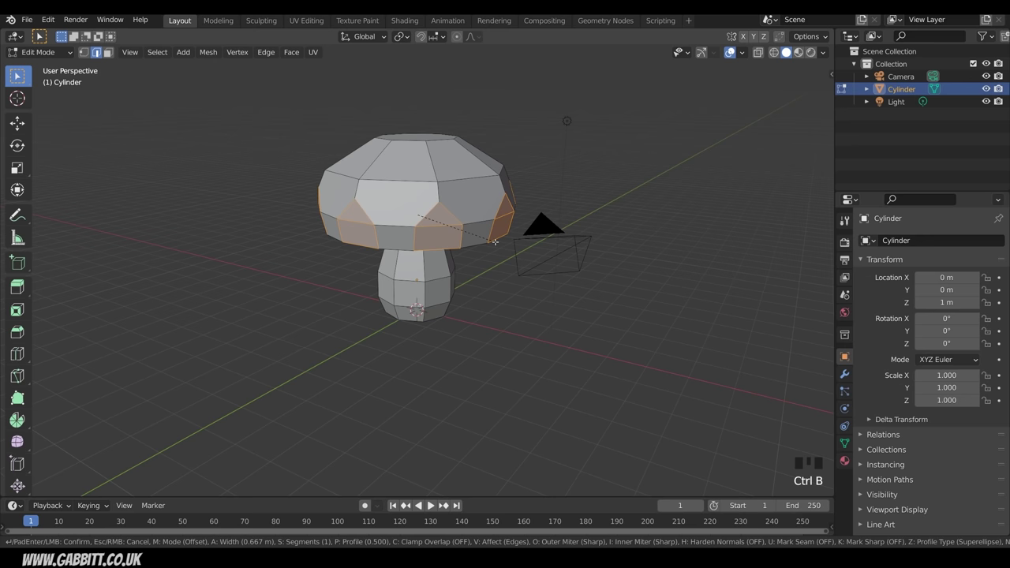
click(495, 241)
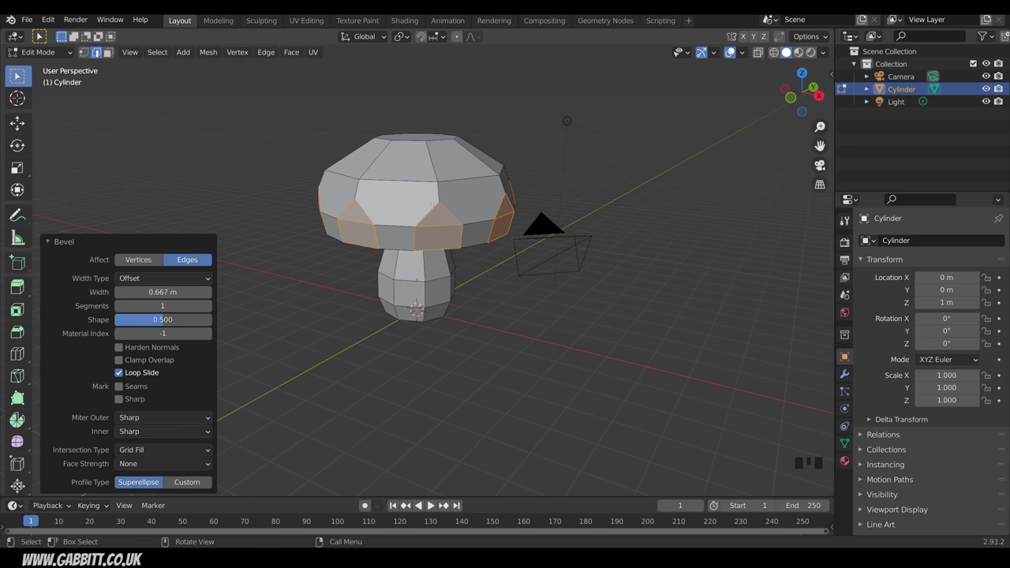
Step: Turn on Auto Merge Vertices and slide the cap's upper bevel loop down by a factor of 1 onto the corner vertices below
alt+click(461, 180)
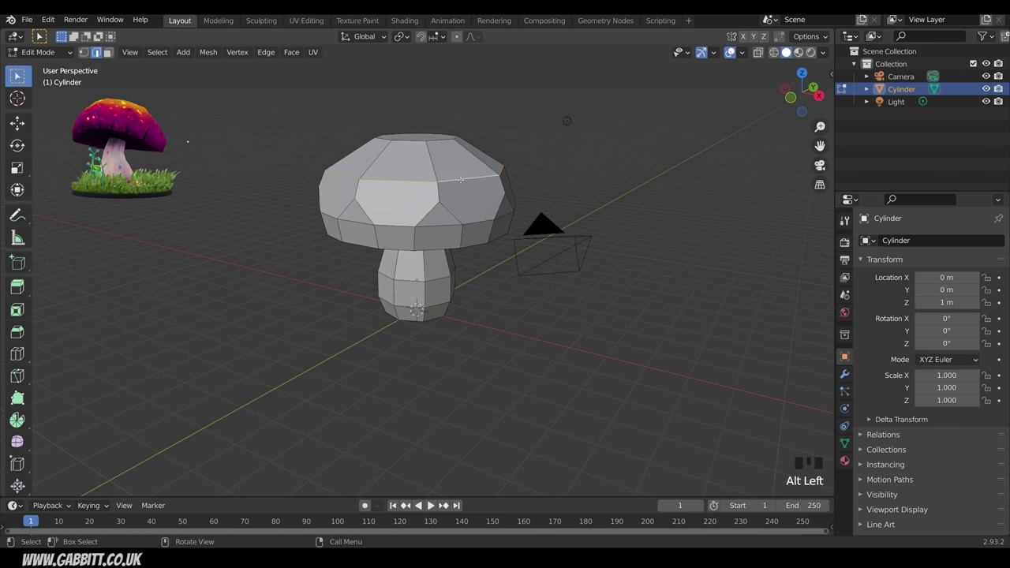
key(g)
key(g)
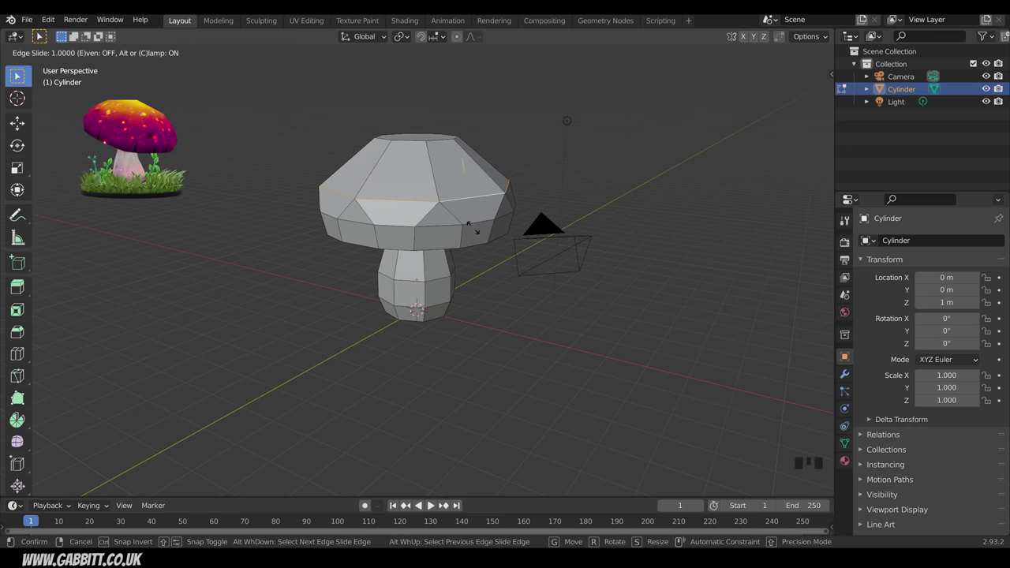
click(473, 212)
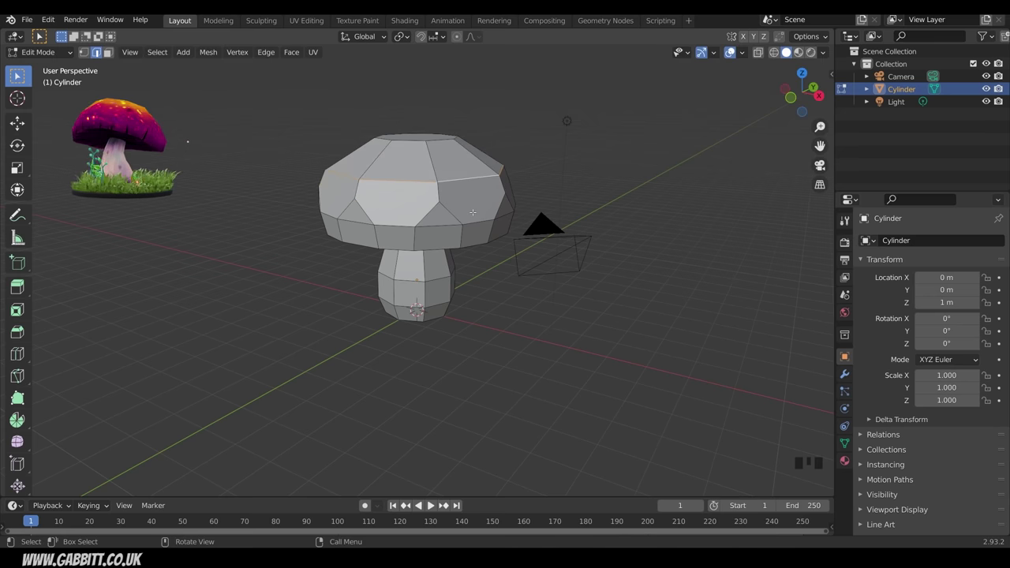
click(779, 37)
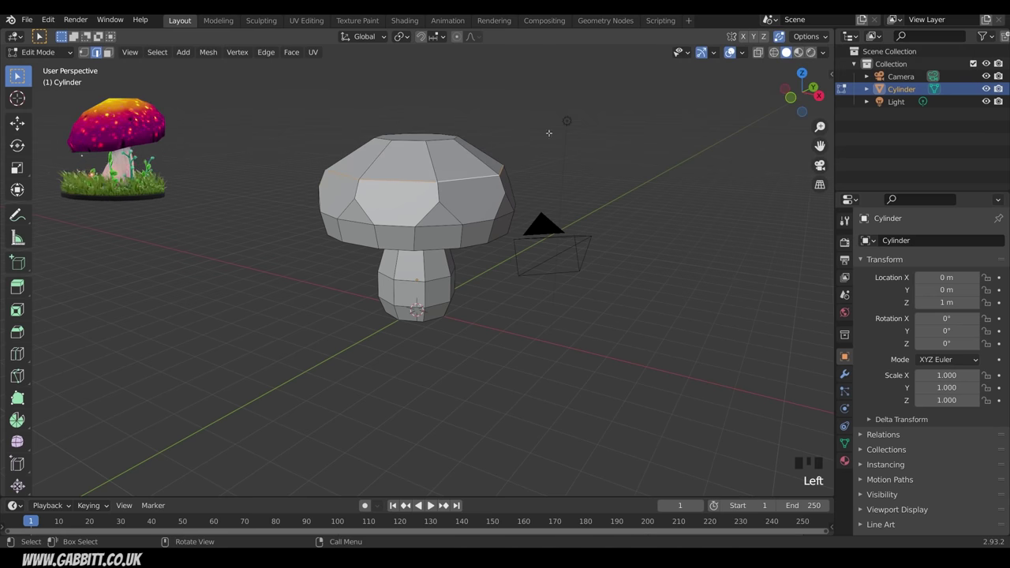
key(g)
key(g)
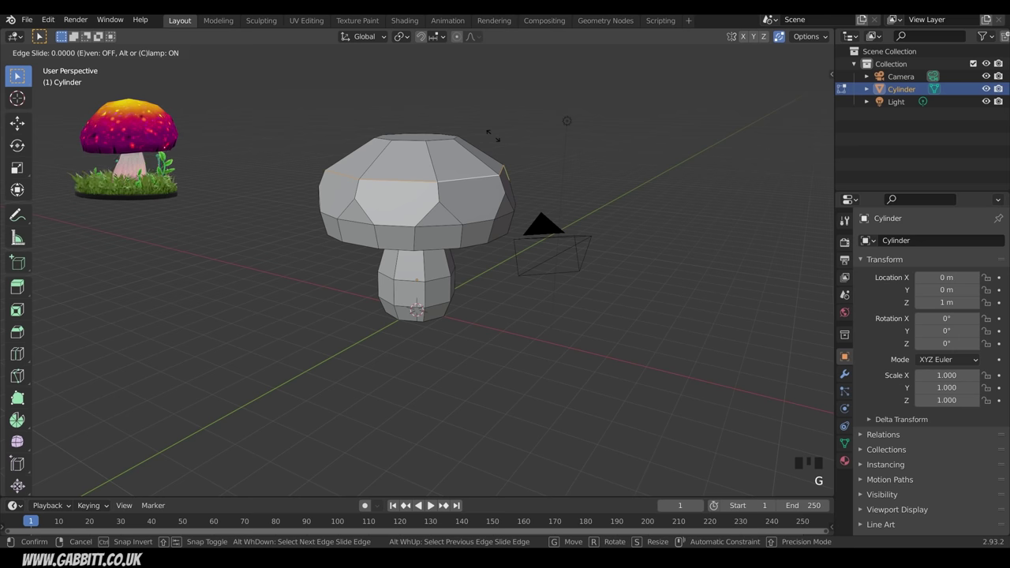
click(505, 217)
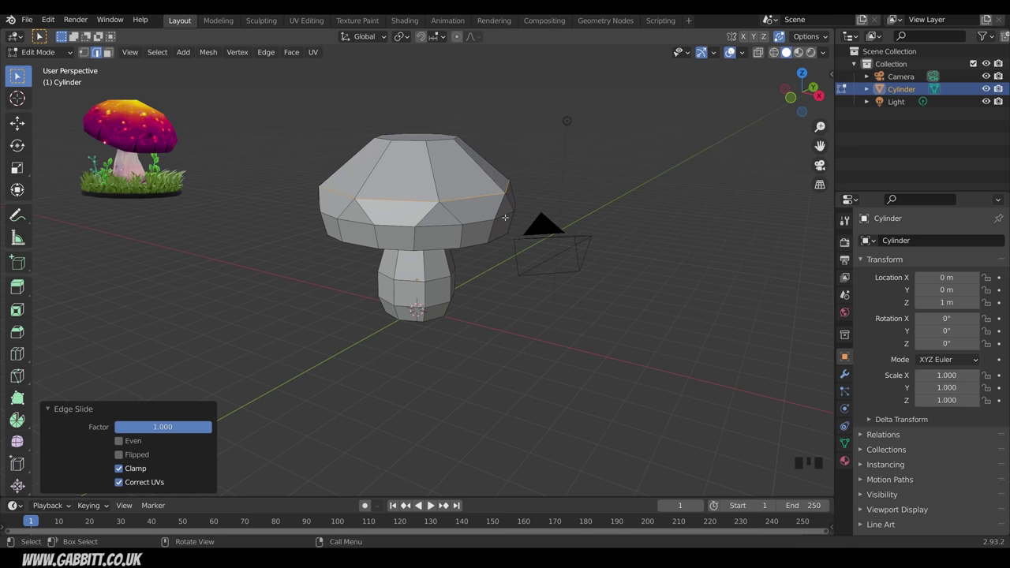
Step: Reposition the merged cap edge loop and scale it inward, finishing with a scale of about 0.91, to round the cap's profile
key(g)
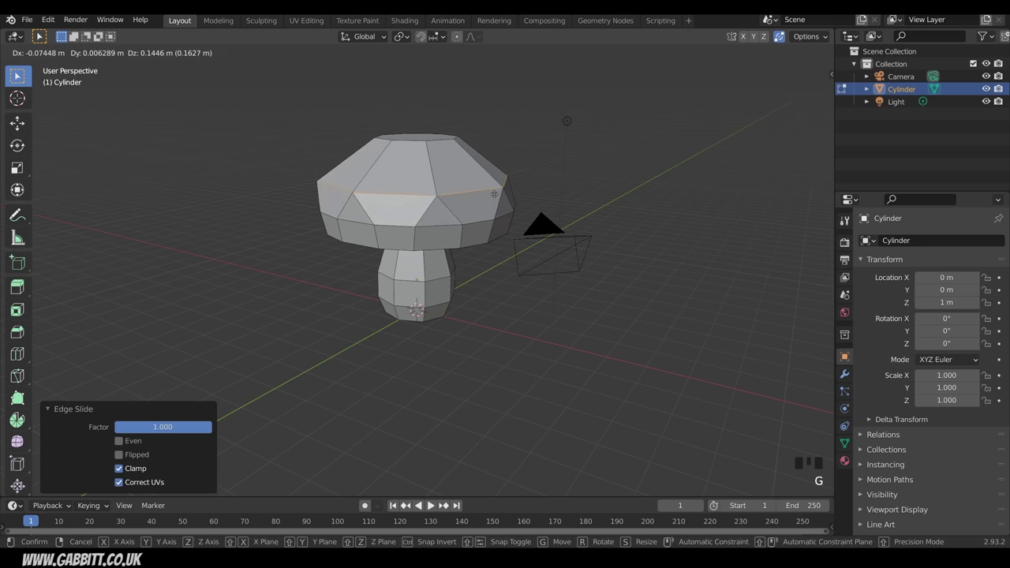
right_click(497, 199)
middle_drag(497, 199, 494, 246)
key(s)
click(492, 192)
key(g)
click(499, 183)
key(s)
click(491, 183)
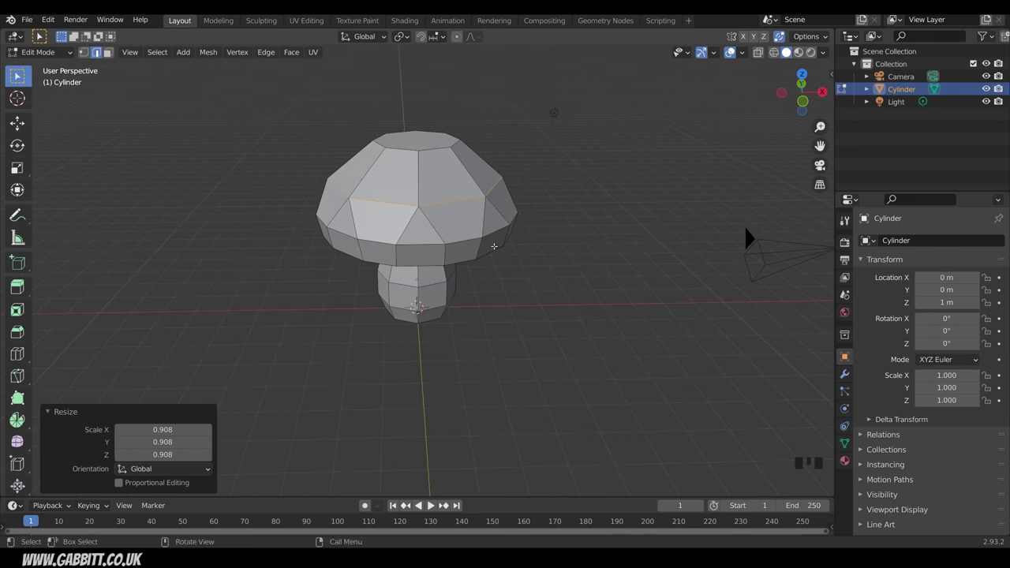
Step: Poke the cap's flat top face to divide it into triangles meeting at a centre vertex
middle_drag(455, 171, 406, 149)
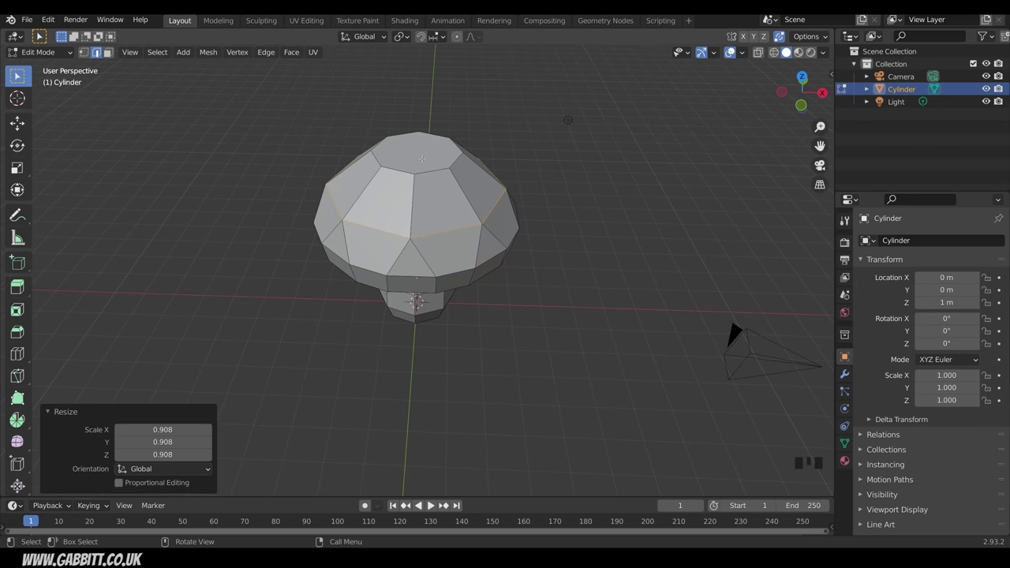
key(3)
click(421, 159)
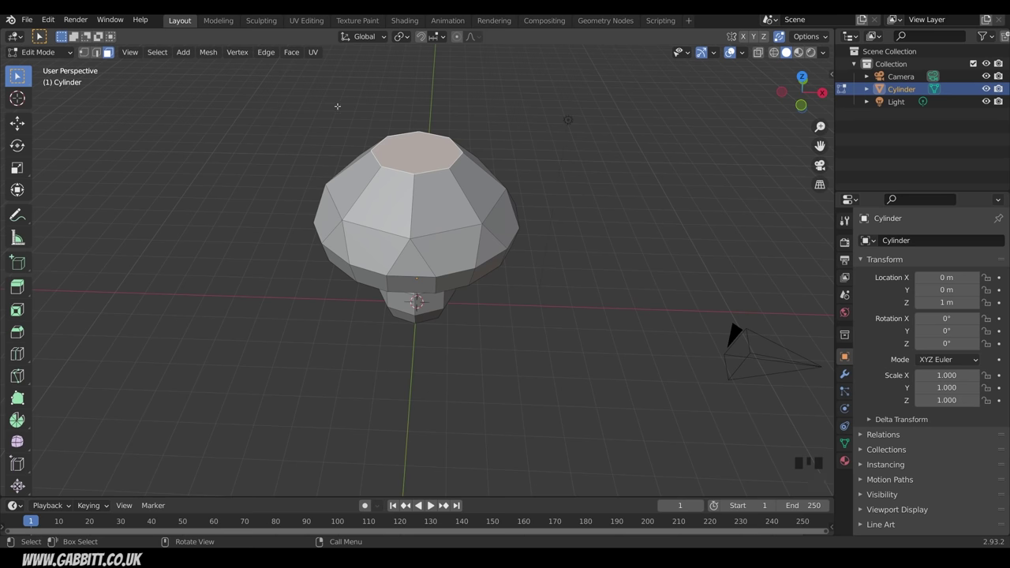
key(ctrl+f)
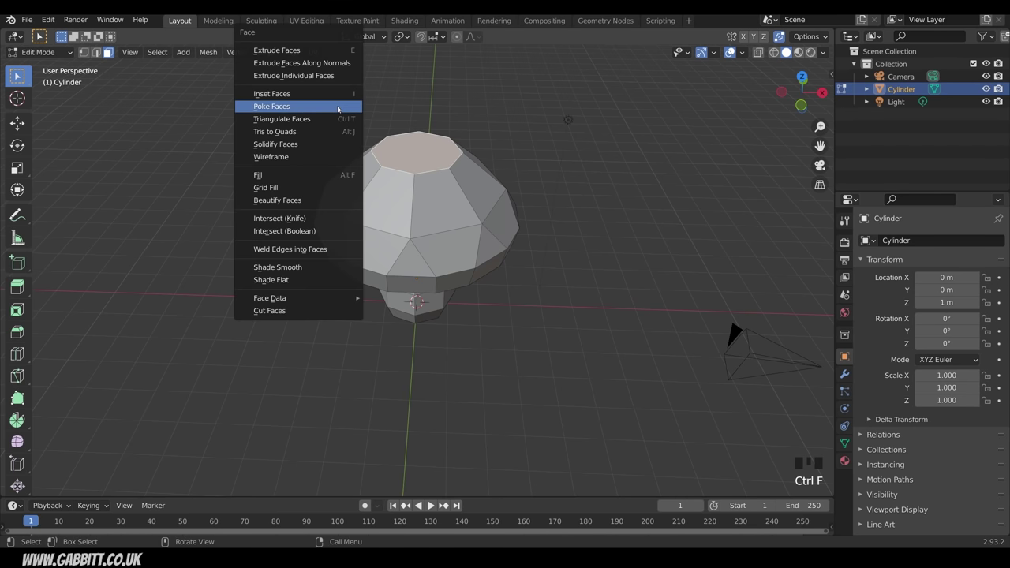
click(278, 108)
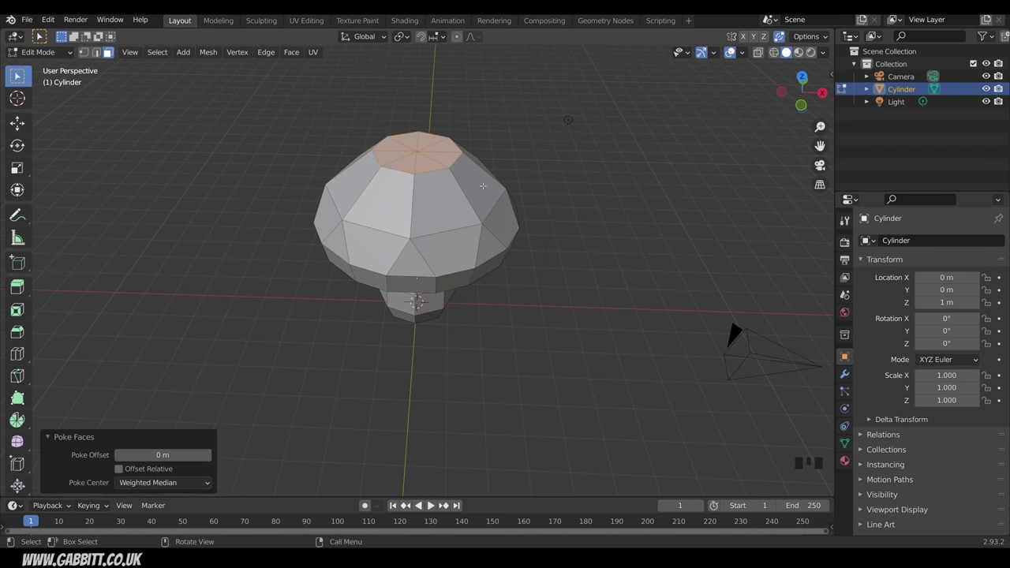
Step: Edge-slide the loop around the poked cap top outward, finishing with a slide factor of about -0.24
key(2)
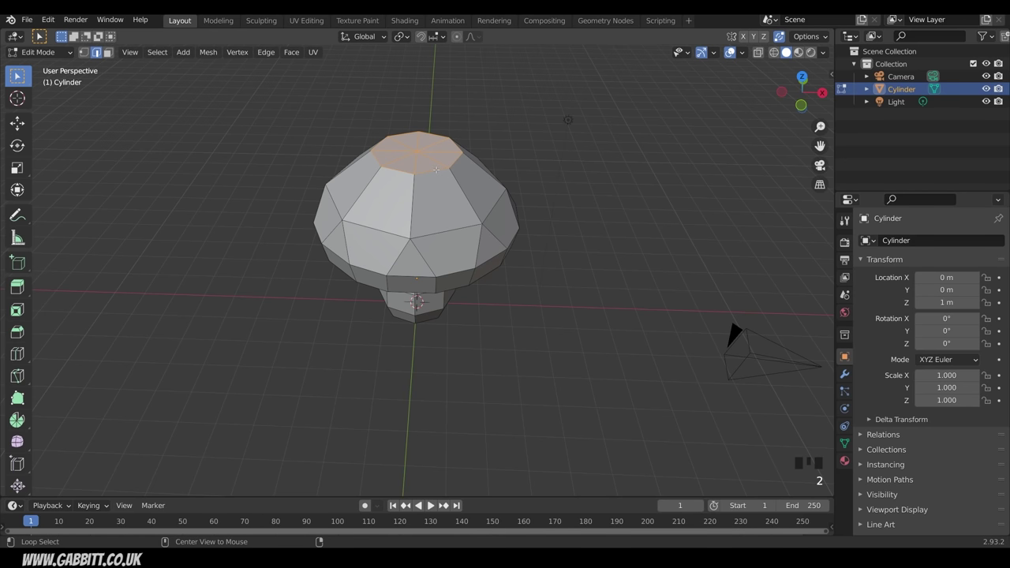
alt+click(438, 169)
middle_drag(438, 169, 466, 172)
key(g)
key(g)
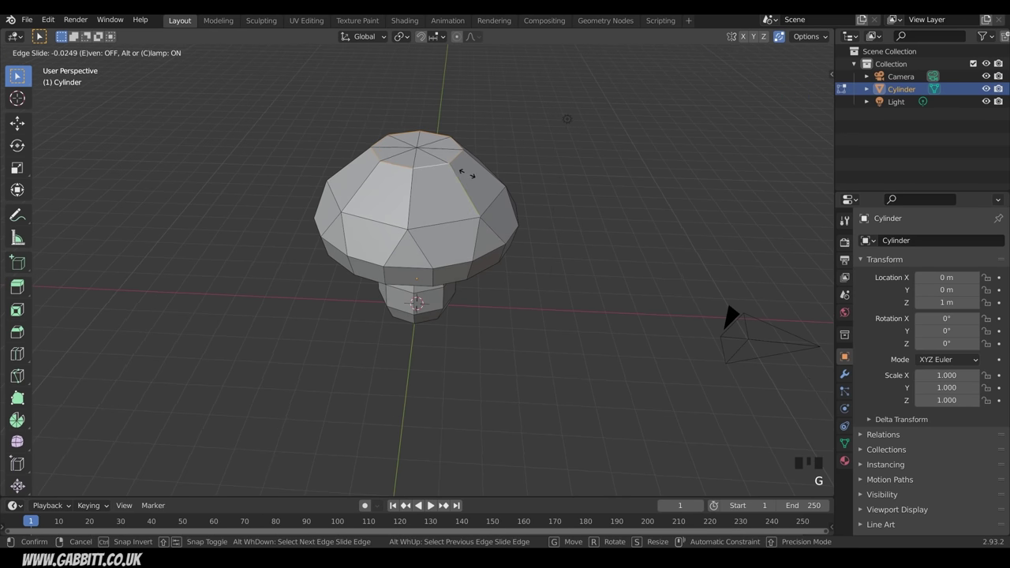
click(468, 217)
middle_drag(468, 217, 411, 158)
key(g)
key(g)
click(477, 156)
Step: Slide the edge loop on the cap's underside outward by a factor of 1 to merge it with the bevel corners near the rim
scroll(507, 159, up, 2)
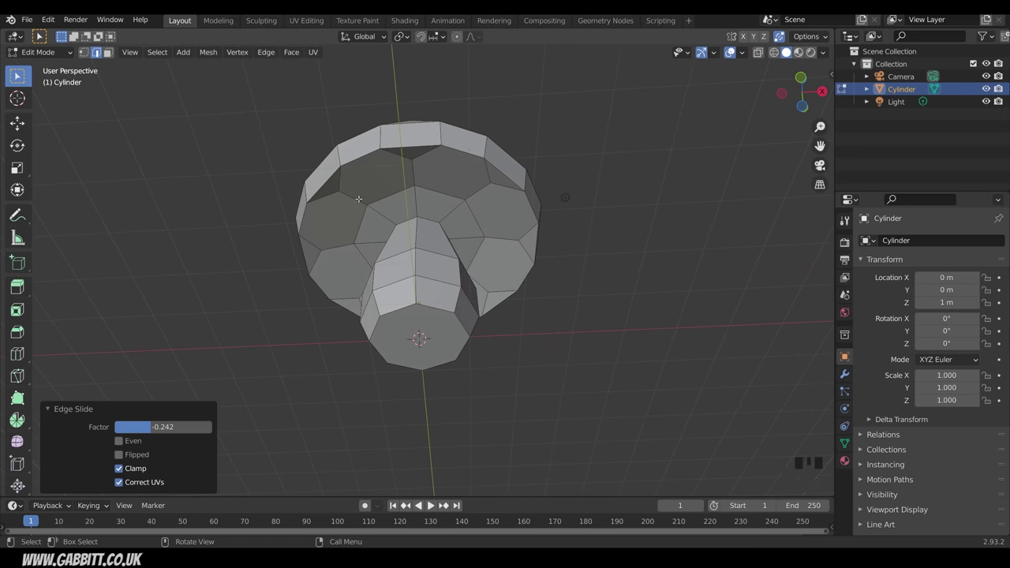
alt+click(380, 217)
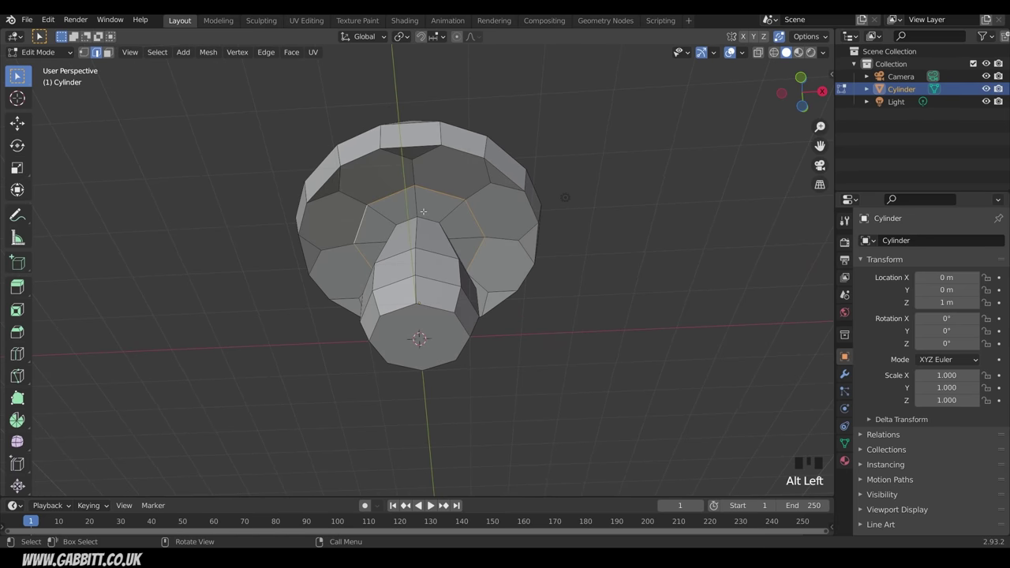
key(g)
key(g)
click(509, 180)
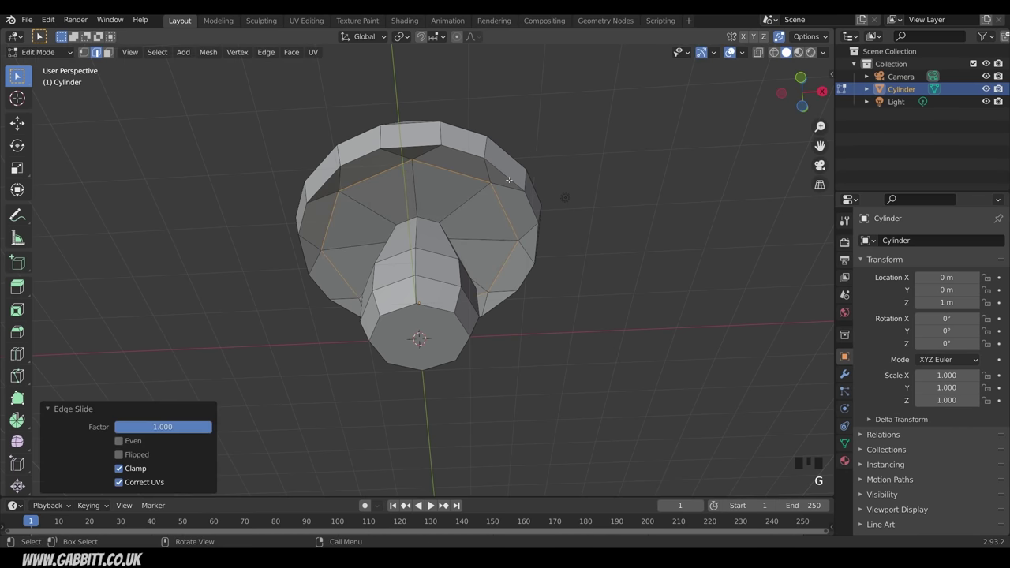
Step: Scale the merged loop on the cap's underside and raise it about 0.10 m along Z
key(s)
click(500, 190)
middle_drag(500, 189, 597, 307)
key(g)
key(z)
click(448, 229)
Step: Add a centred loop cut around the lower stem and scale it outward slightly to round the bulge
scroll(501, 298, down, 4)
mouse_move(501, 298)
middle_down()
mouse_move(521, 248)
mouse_move(589, 201)
mouse_move(473, 342)
mouse_move(478, 284)
mouse_move(573, 292)
mouse_move(500, 287)
middle_up()
scroll(479, 297, up, 2)
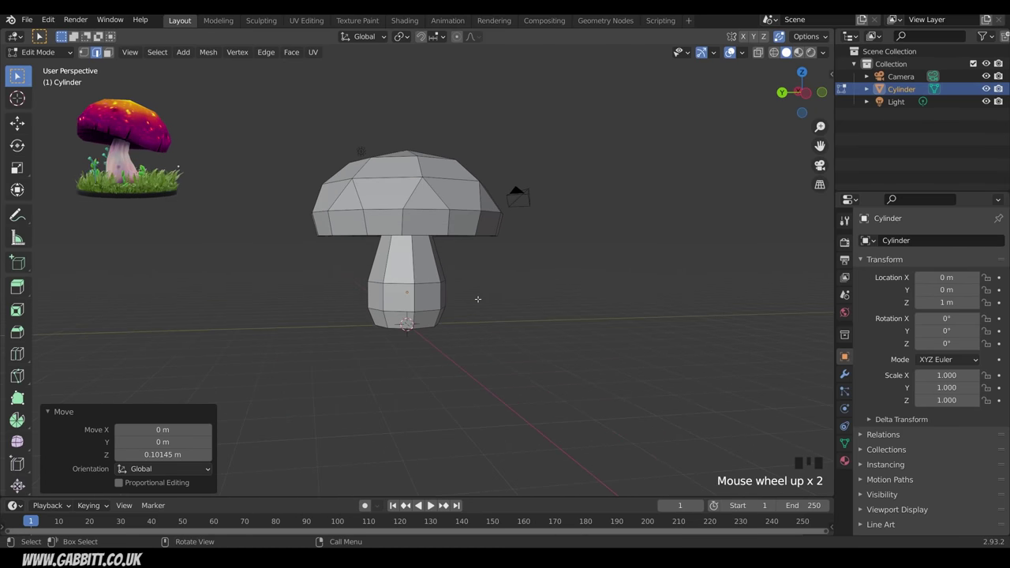
key(ctrl+r)
click(478, 298)
right_click(477, 298)
key(s)
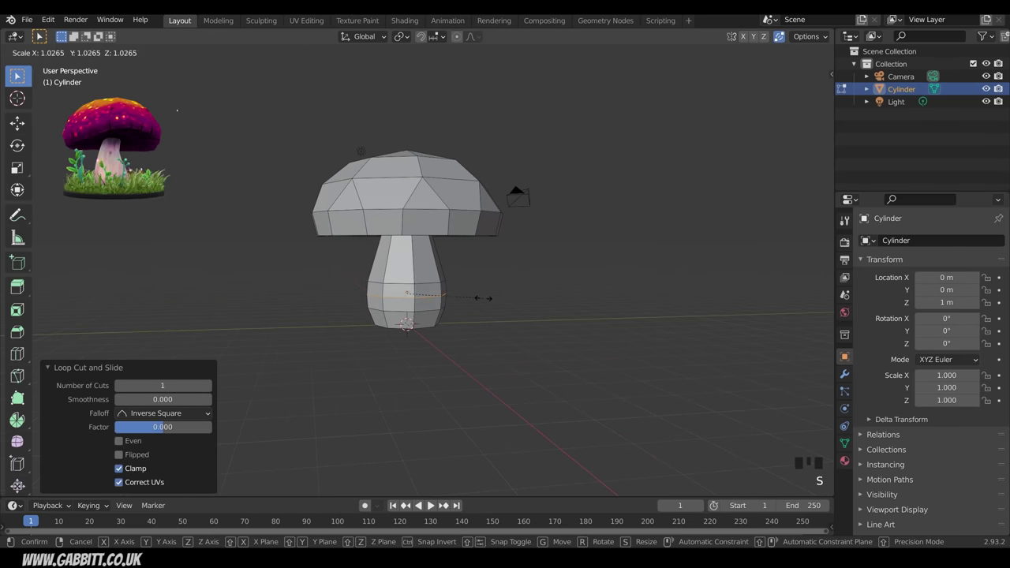
click(477, 299)
Step: Add a loop cut around the upper stem, rotated about 7.7° and moved about 0.17 m along Y and 0.10 m along Z
middle_drag(482, 296, 438, 257)
key(ctrl+r)
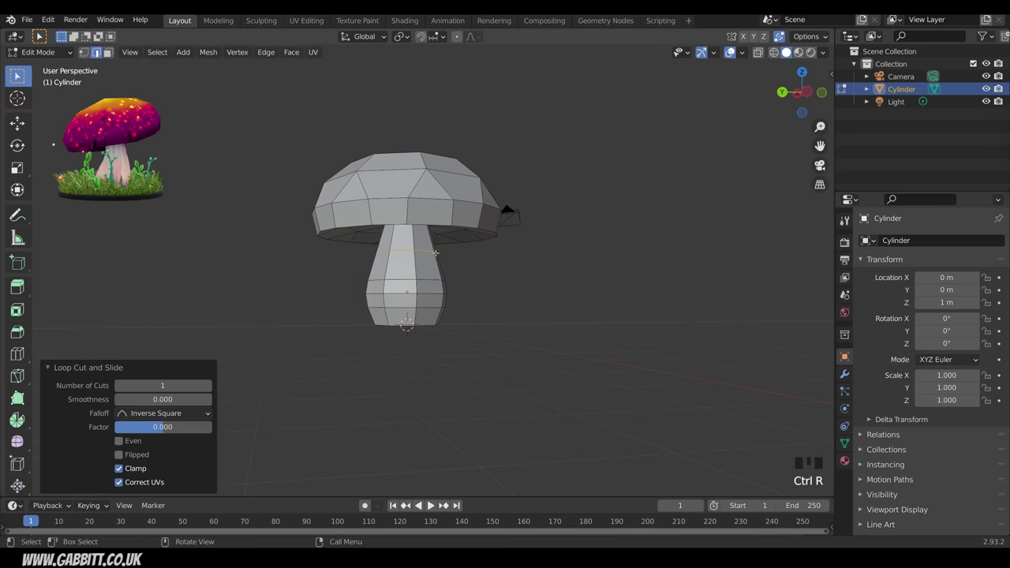
key(r)
click(489, 265)
key(g)
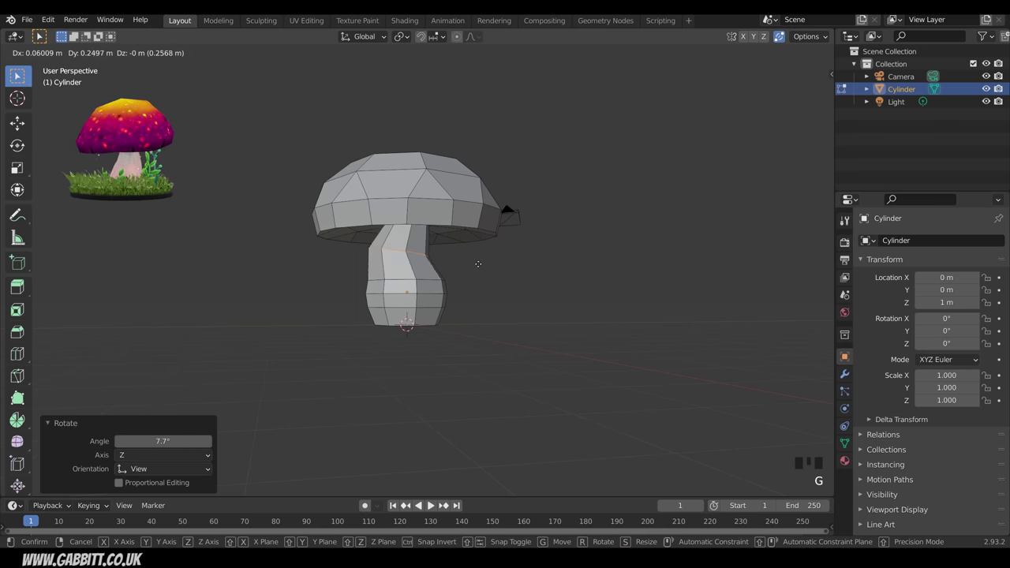
click(480, 261)
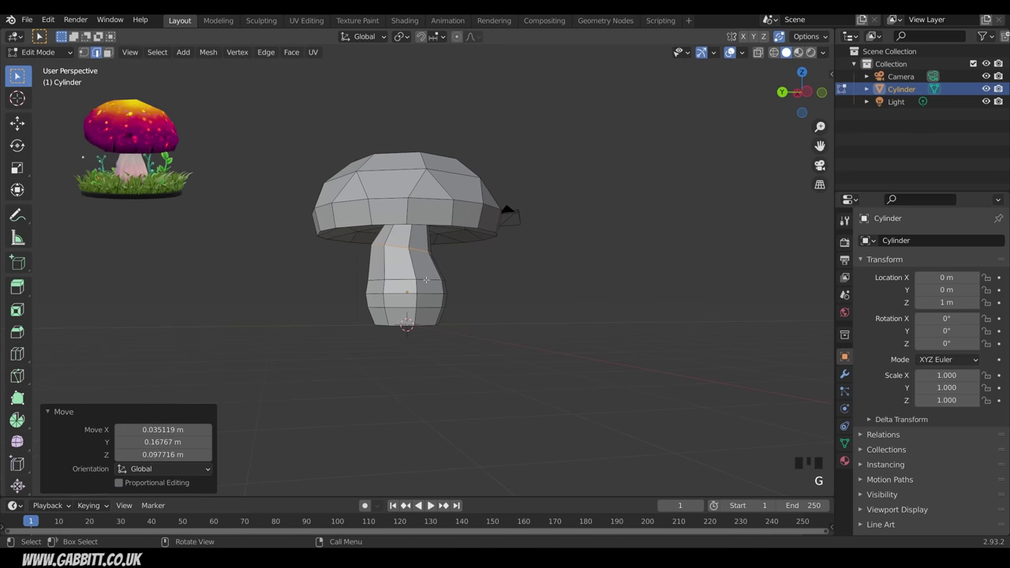
Step: Slide the stem edge loop below the upper cut upward and rotate it slightly to follow the bend
alt+click(426, 280)
key(g)
key(g)
click(484, 272)
key(r)
click(488, 275)
Step: Scale inward the stem's bottom edge loop and the tilted loop around its middle
alt+click(432, 307)
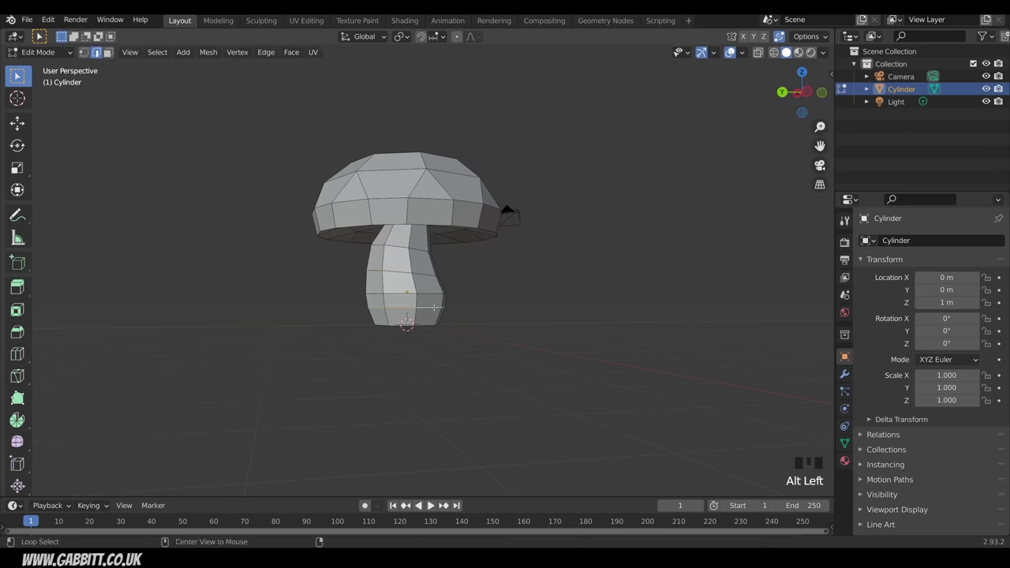
alt+click(430, 326)
middle_drag(437, 335, 477, 346)
key(s)
click(473, 322)
alt+click(422, 272)
key(s)
click(540, 262)
Step: Rescale the edge loops at the stem's widest part and just above its base
alt+click(422, 292)
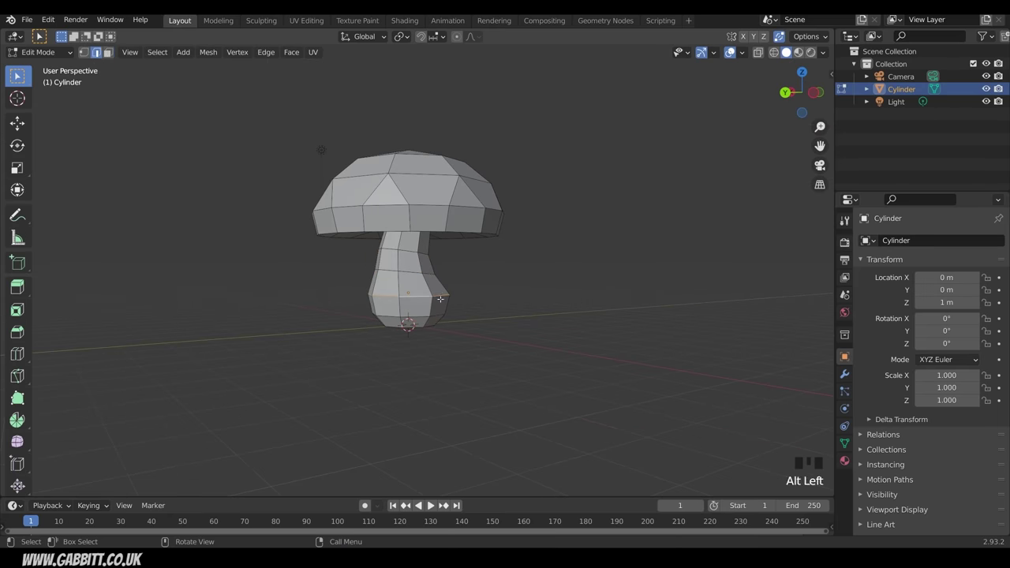
key(s)
alt+click(416, 318)
key(s)
click(480, 307)
Step: Bevel the edge loop at the stem's widest part by about 0.27 m with one segment
alt+click(419, 293)
key(ctrl+b)
middle_drag(473, 294, 477, 246)
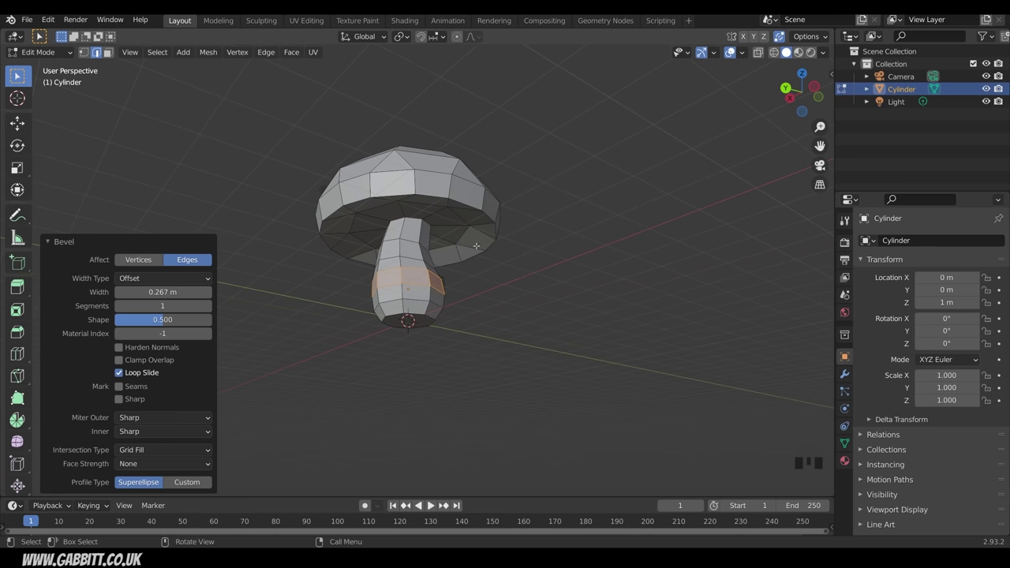
Step: Enable proportional editing and move an edge on the cap and another on its rim, using a smooth influence size of about 2.36
click(456, 36)
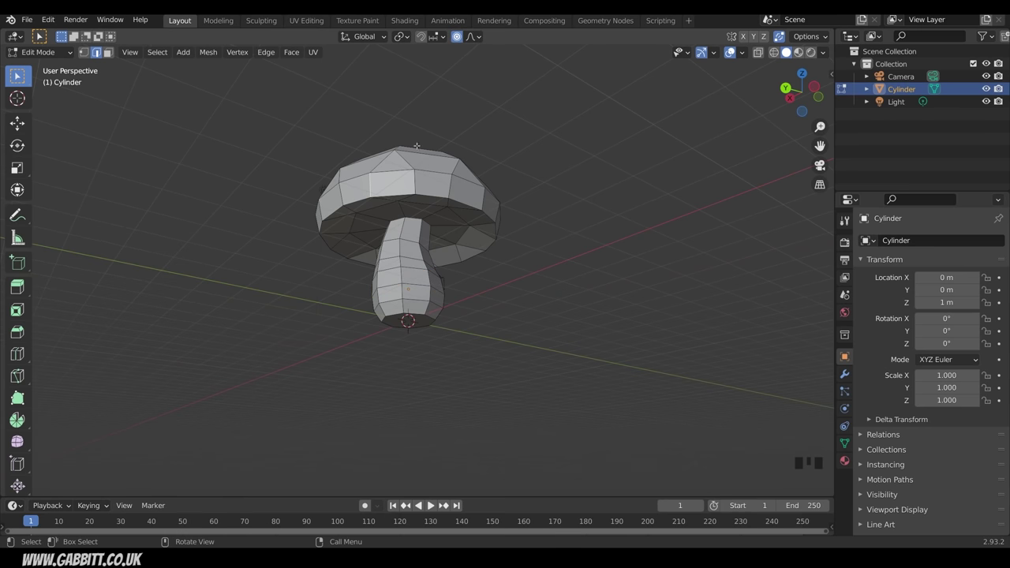
key(g)
scroll(397, 161, down, 9)
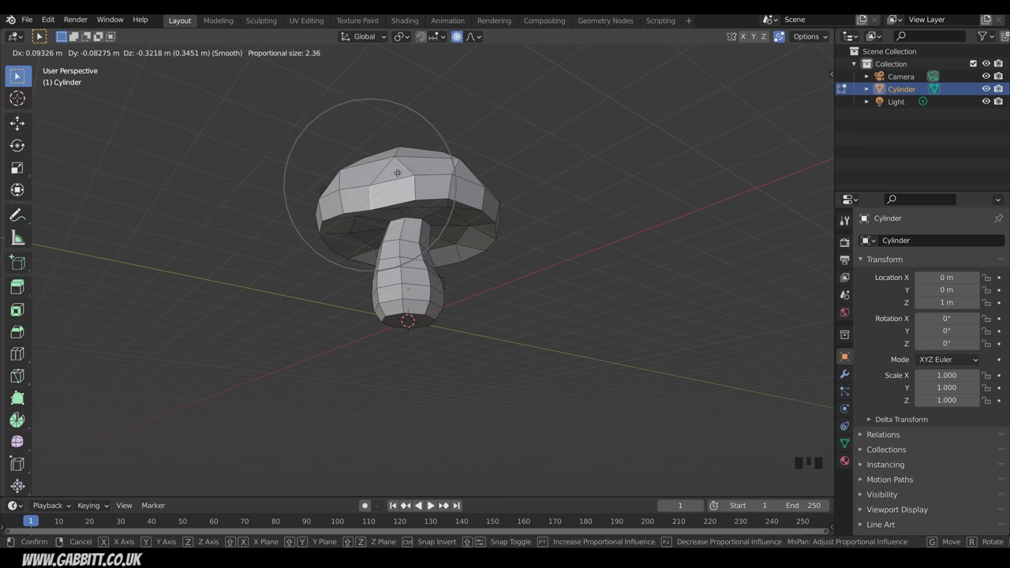
click(388, 193)
middle_drag(388, 193, 375, 223)
click(448, 218)
key(g)
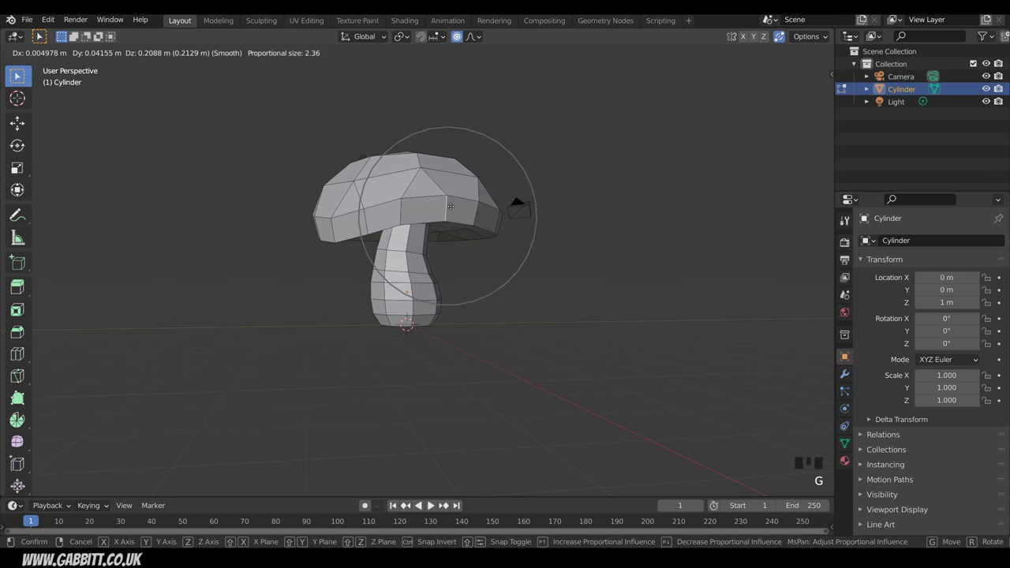
click(446, 210)
Step: Move an edge at the side of the cap's rim with proportional editing to make the outline less regular
middle_drag(553, 229, 475, 192)
click(495, 220)
key(g)
click(495, 232)
key(g)
click(461, 188)
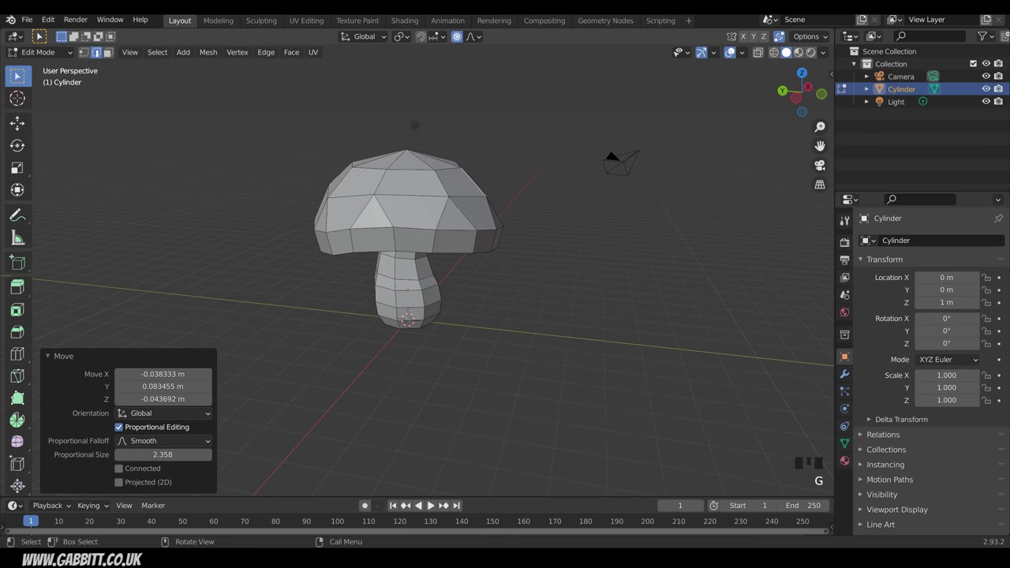
Step: Move further parts of the cap with proportional editing to give it an uneven dome shape
key(g)
click(415, 123)
middle_drag(415, 124, 559, 278)
key(g)
click(315, 210)
key(g)
click(341, 215)
scroll(550, 253, down, 4)
middle_drag(442, 197, 451, 197)
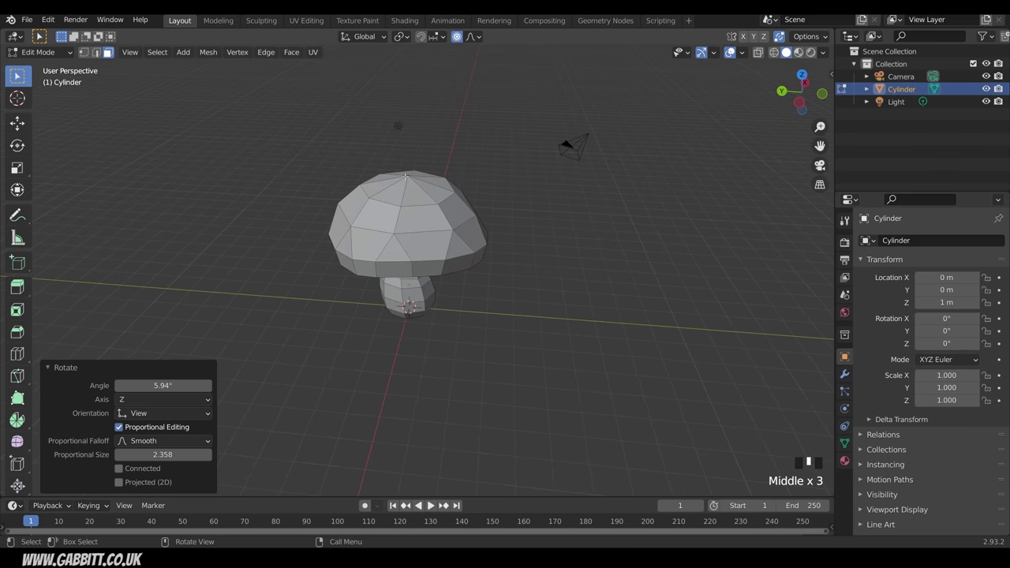
Step: Select the entire cap, including its underside, by growing the selection from the ring of faces around its peak
click(419, 189)
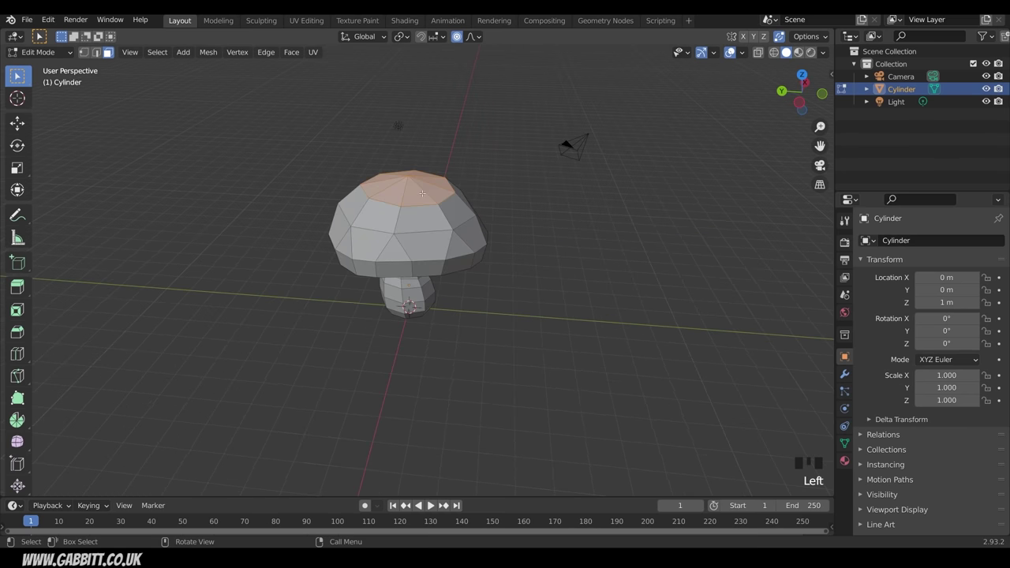
key(ctrl+KP_Add)
key(ctrl+KP_Add)
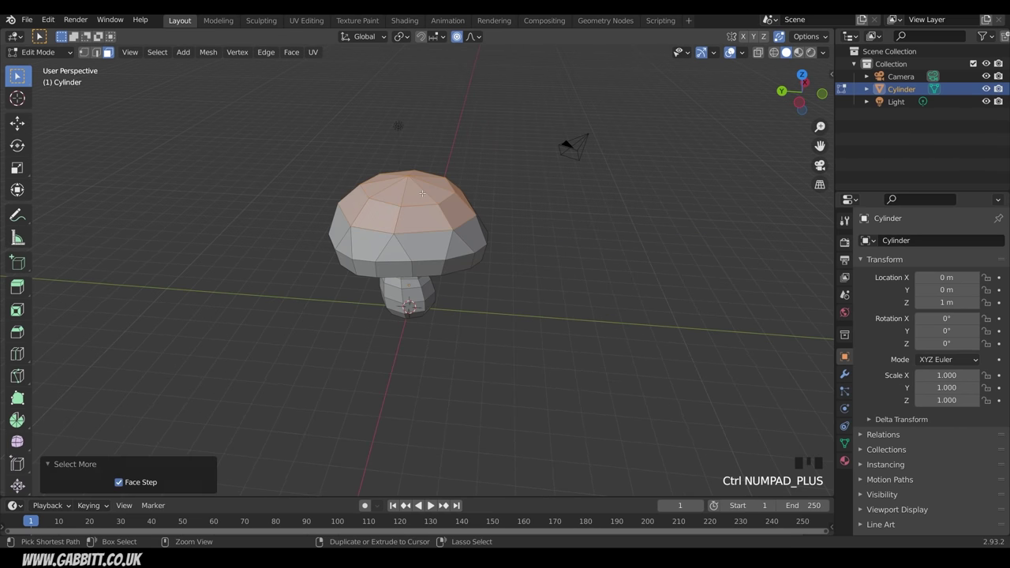
middle_drag(422, 193, 629, 339)
key(ctrl+KP_Add)
key(ctrl+KP_Add)
Step: Tilt the selected cap on the stem with several proportional rotations from different sides, the last by about 8.39°
key(r)
click(549, 243)
key(r)
click(547, 283)
key(r)
click(512, 277)
middle_drag(511, 248, 545, 229)
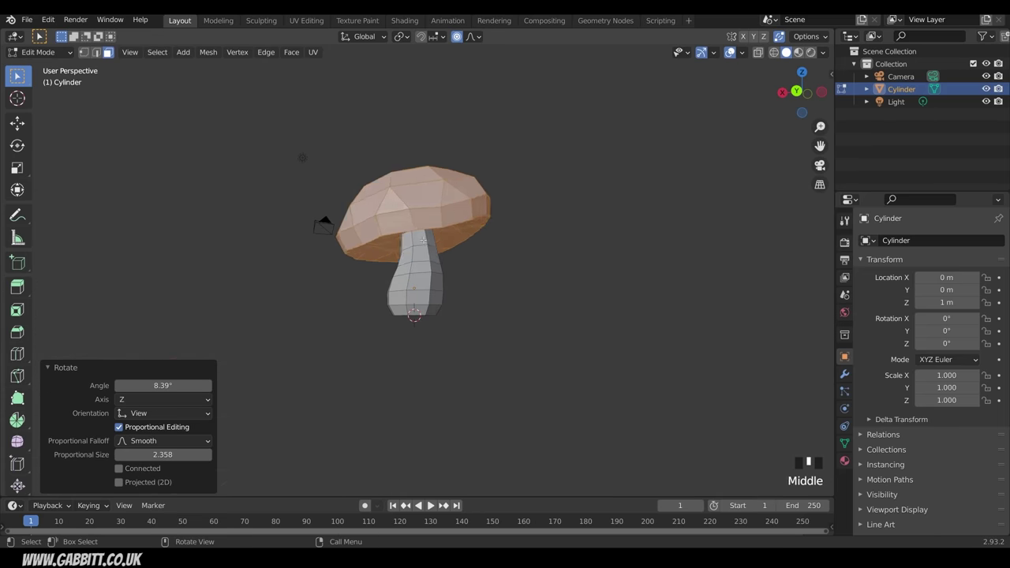
Step: Scale the two face loops at the top of the stem to about 0.844 with a proportional size of about 1.77
alt+click(428, 238)
alt+shift+click(430, 254)
key(s)
scroll(499, 247, up, 3)
click(492, 246)
middle_drag(494, 248, 671, 296)
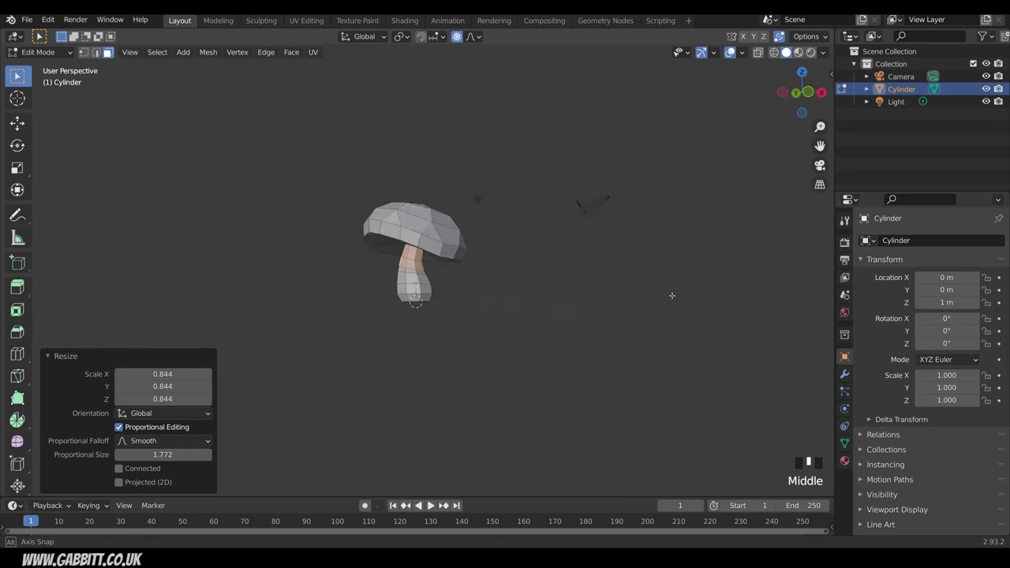
middle_drag(412, 286, 520, 212)
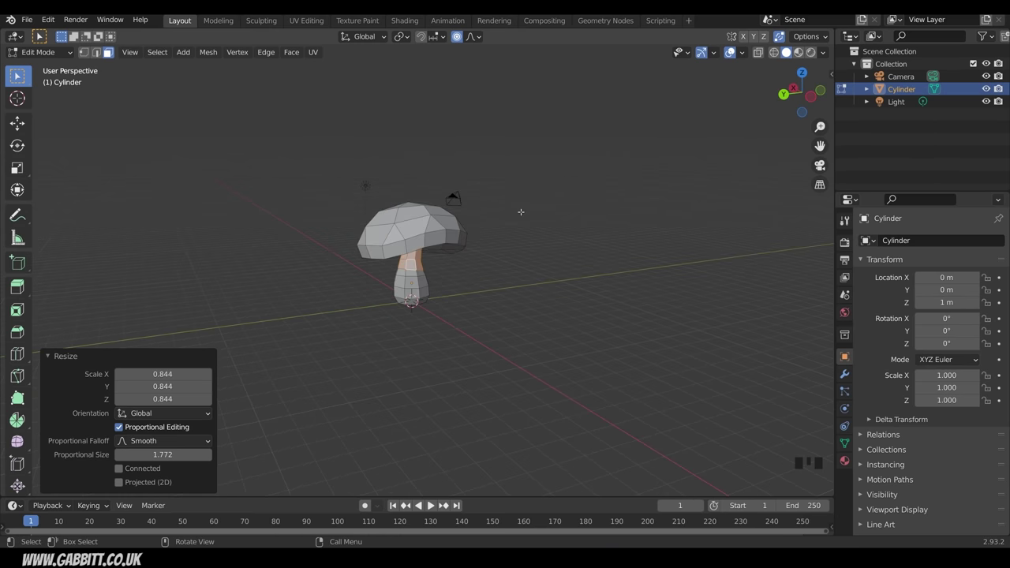
Step: In the UV Editing workspace, unwrap the whole mushroom with Smart UV Project using an island margin of 0.030
click(317, 20)
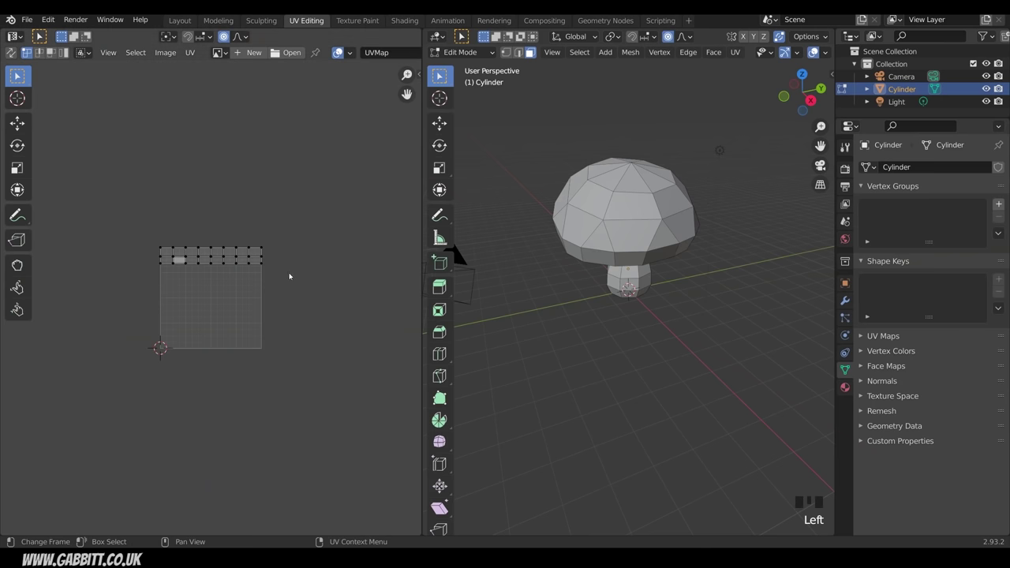
scroll(287, 280, up, 2)
scroll(288, 281, up, 3)
middle_drag(284, 285, 306, 280)
shift+middle_drag(640, 273, 644, 357)
middle_drag(644, 358, 686, 286)
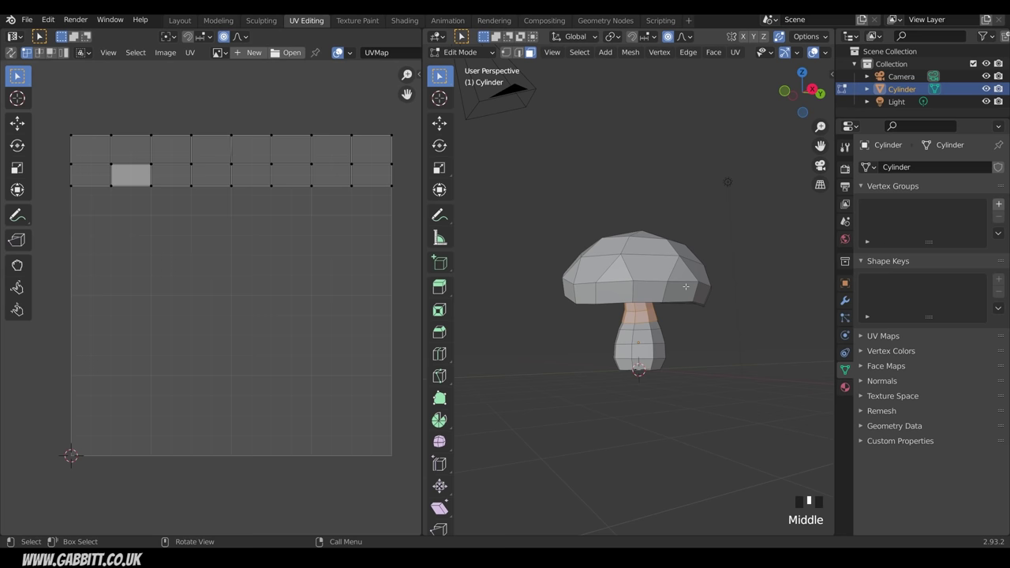
key(a)
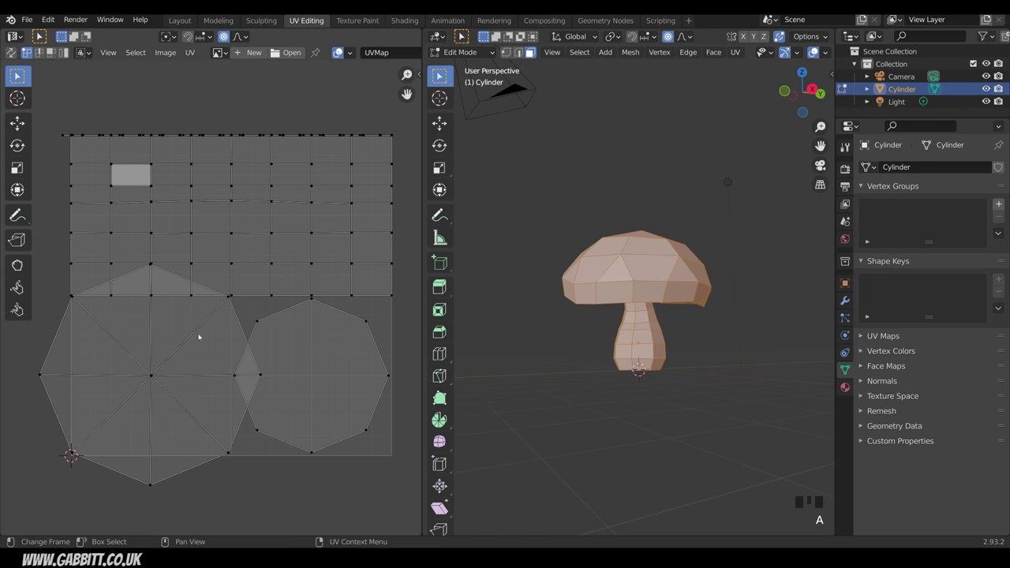
key(u)
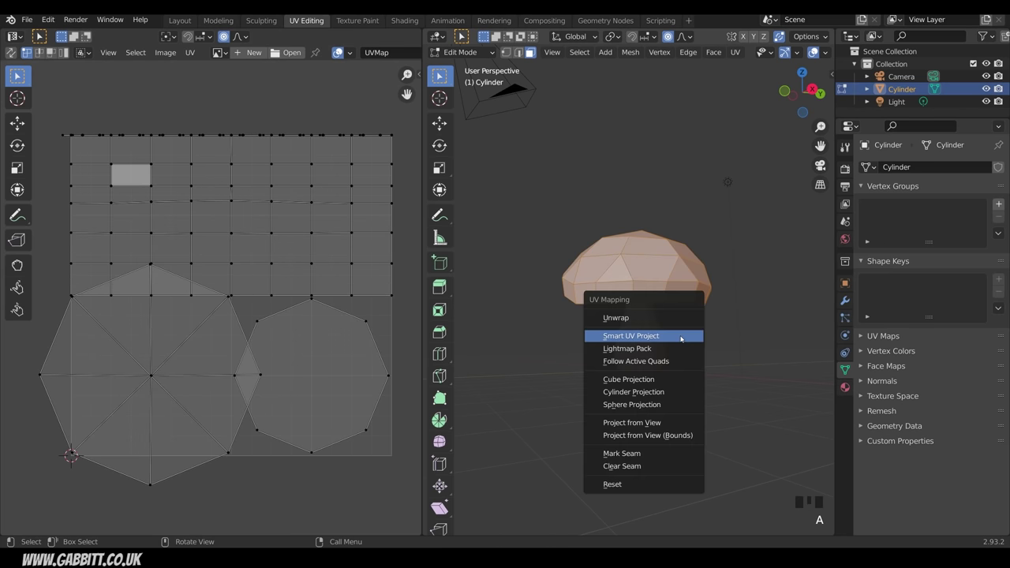
click(635, 337)
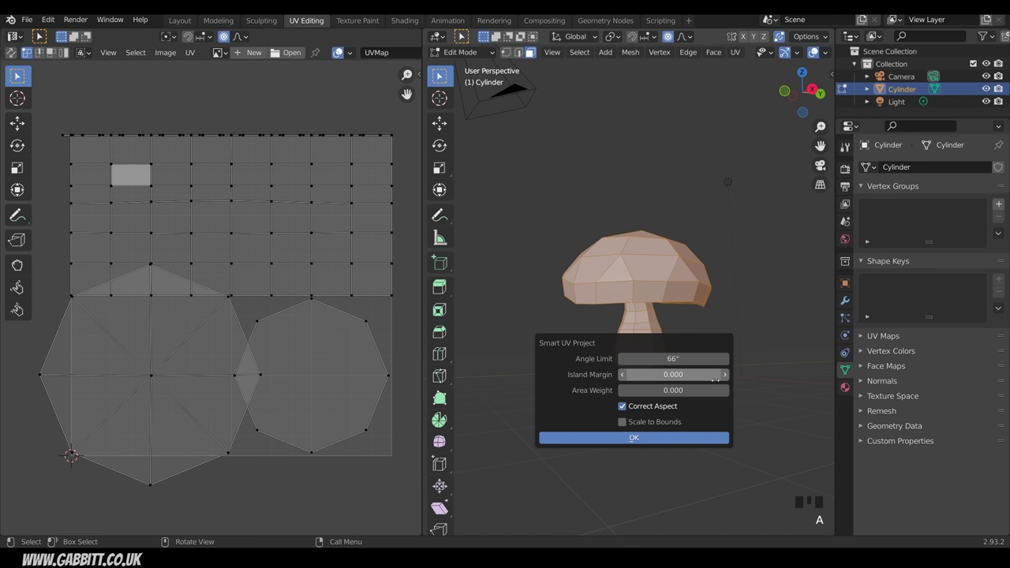
click(725, 375)
click(725, 376)
click(725, 377)
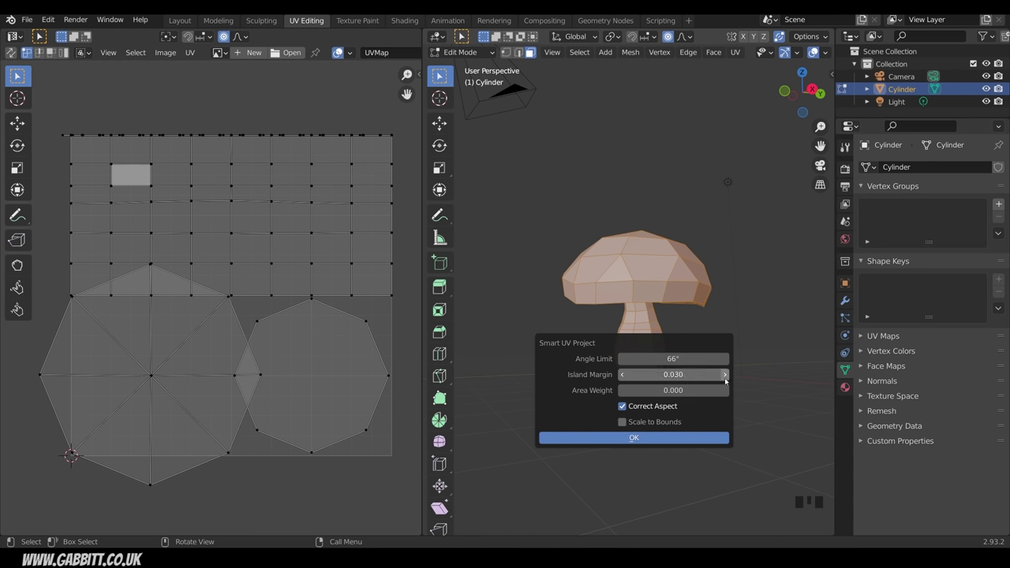
click(662, 439)
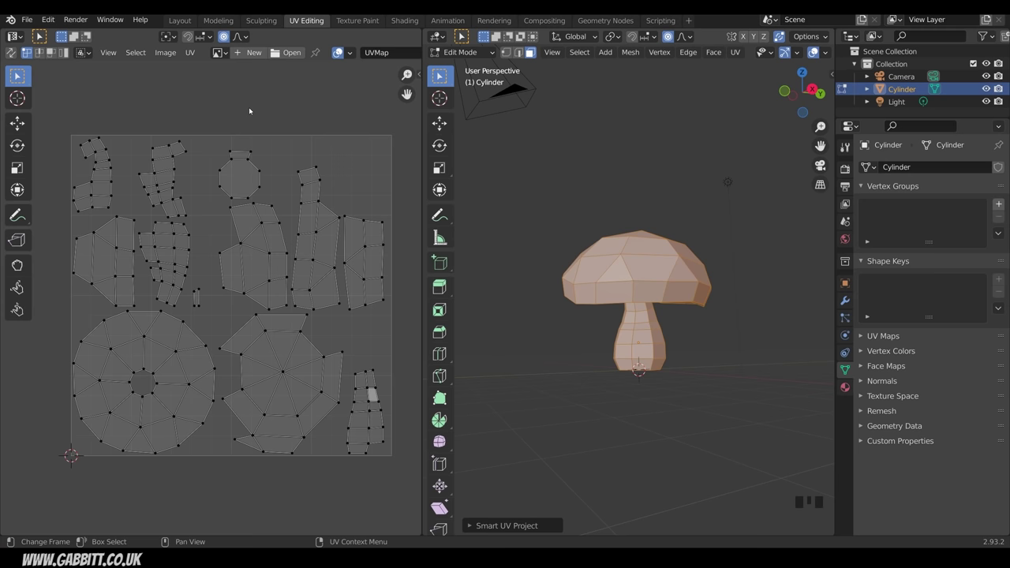
Step: In the Texture Paint workspace, add a dark purple 2048 × 2048 px texture paint slot named MUSHROOM COLOUR 6 without alpha
click(359, 20)
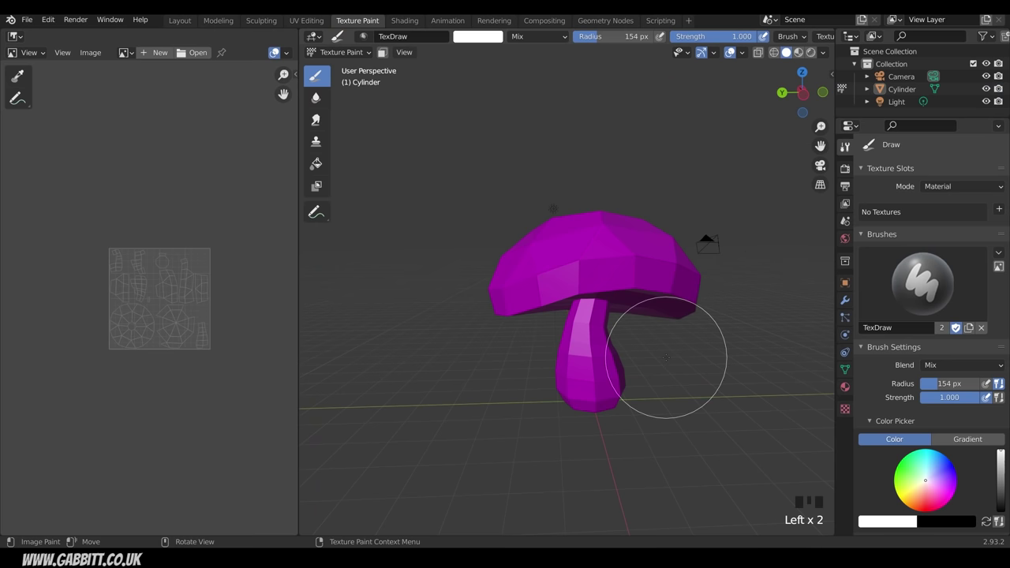
mouse_move(591, 401)
middle_down()
mouse_move(568, 411)
mouse_move(602, 404)
middle_up()
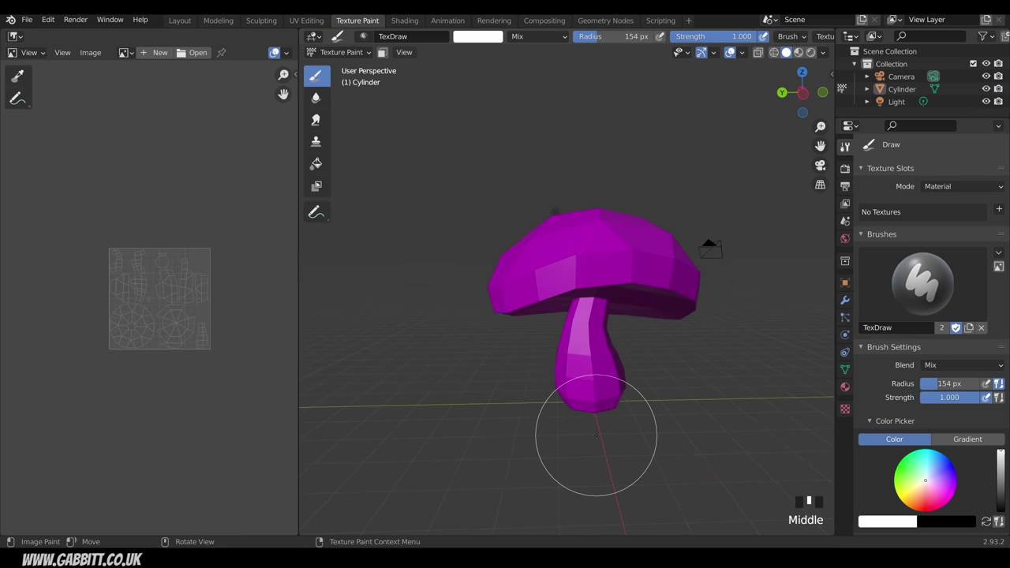
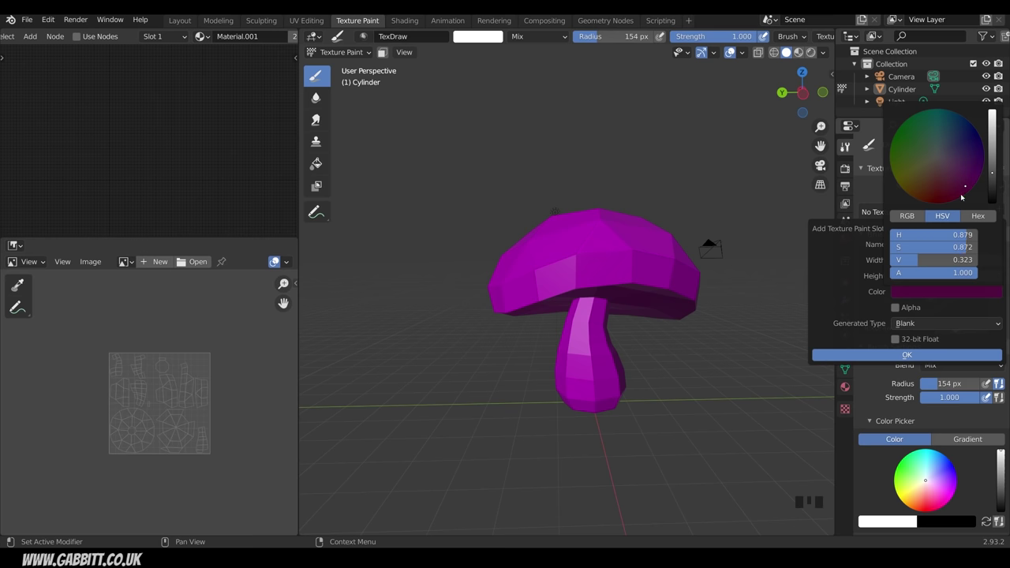
click(967, 187)
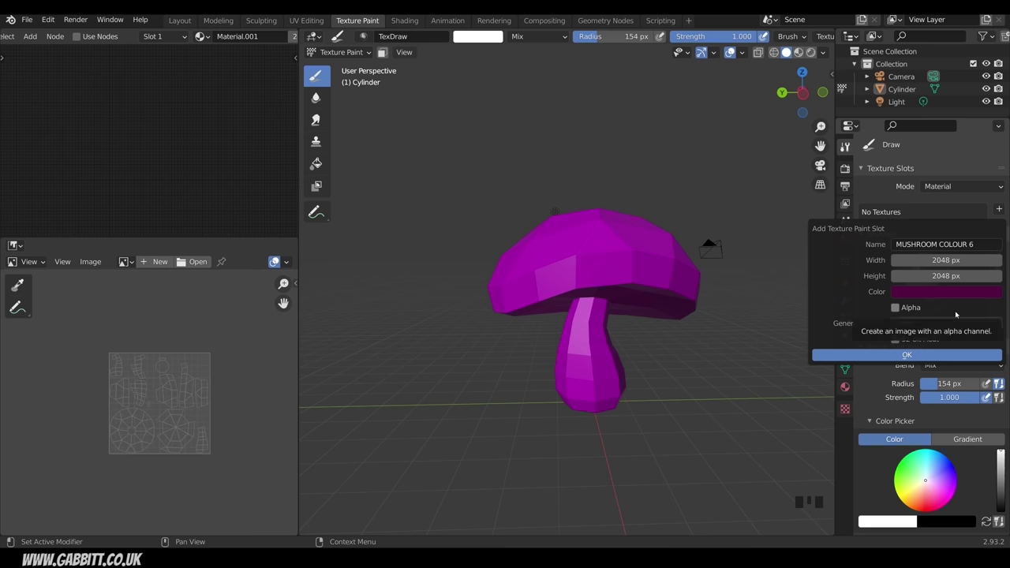
click(906, 355)
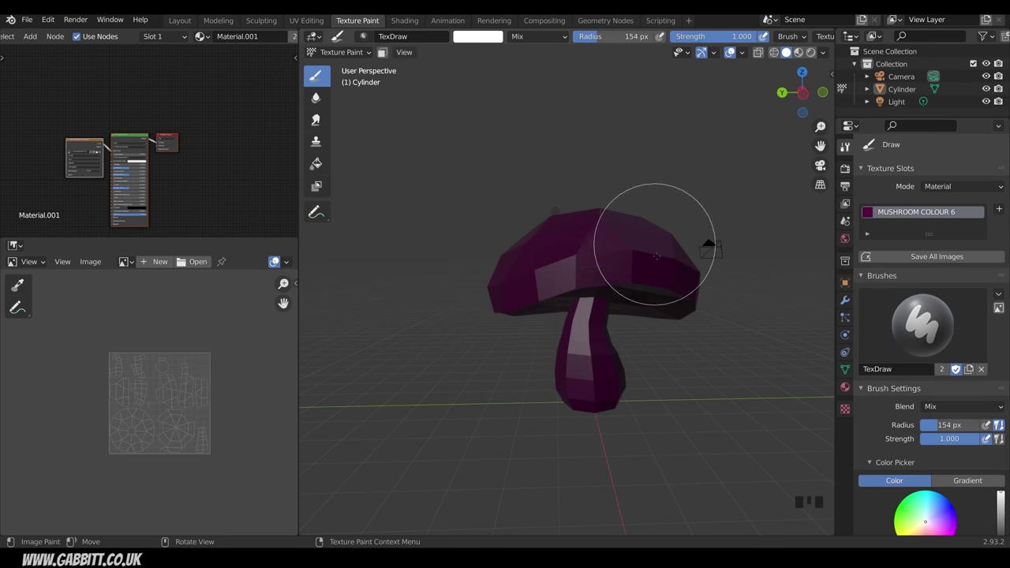
mouse_move(656, 256)
middle_down()
mouse_move(616, 260)
mouse_move(638, 260)
middle_up()
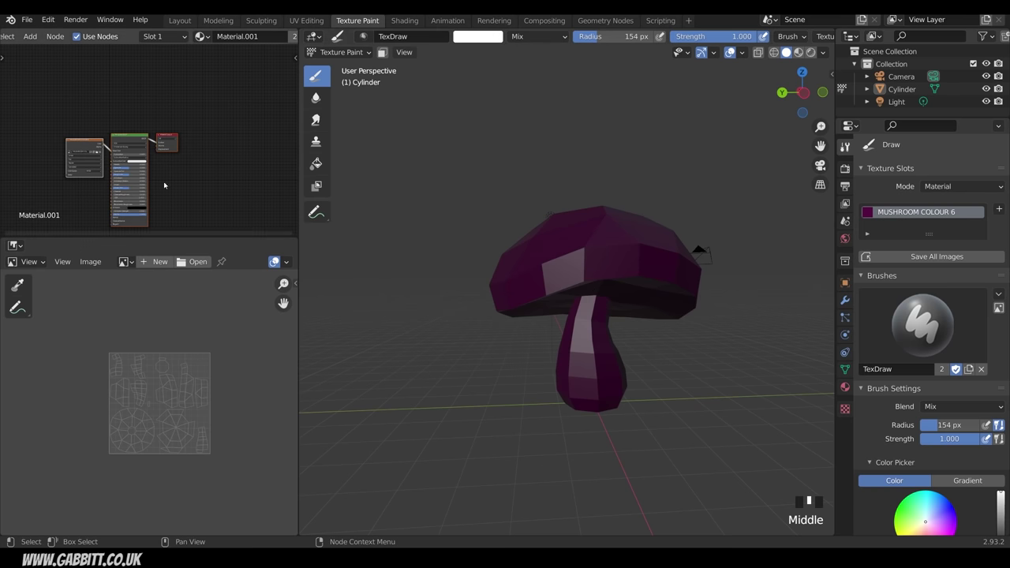
Step: Rename the mushroom's material to MUSHROOM 2
scroll(169, 184, up, 6)
middle_drag(169, 186, 207, 134)
scroll(213, 149, up, 4)
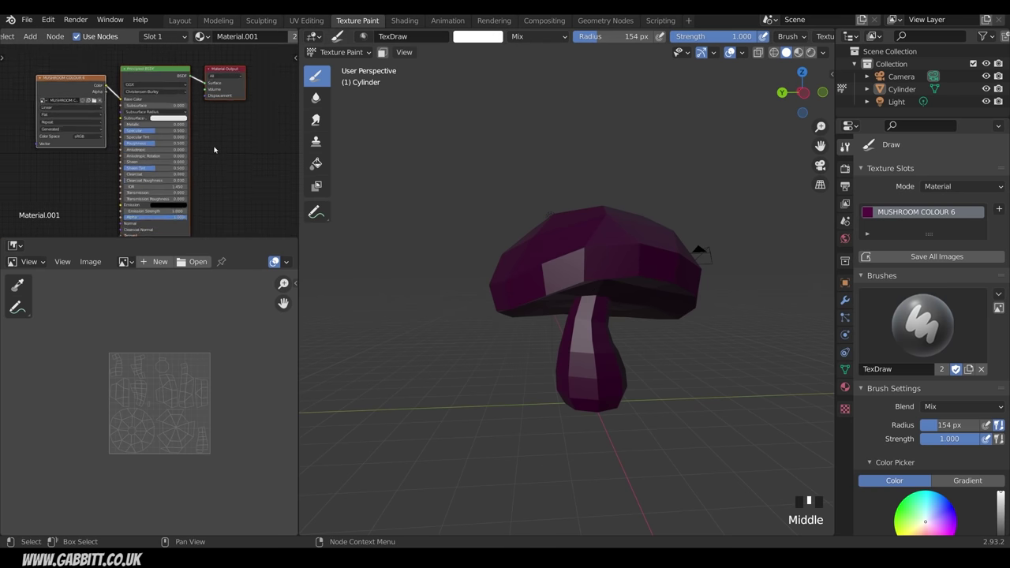
double_click(237, 37)
text(MUSHRROM)
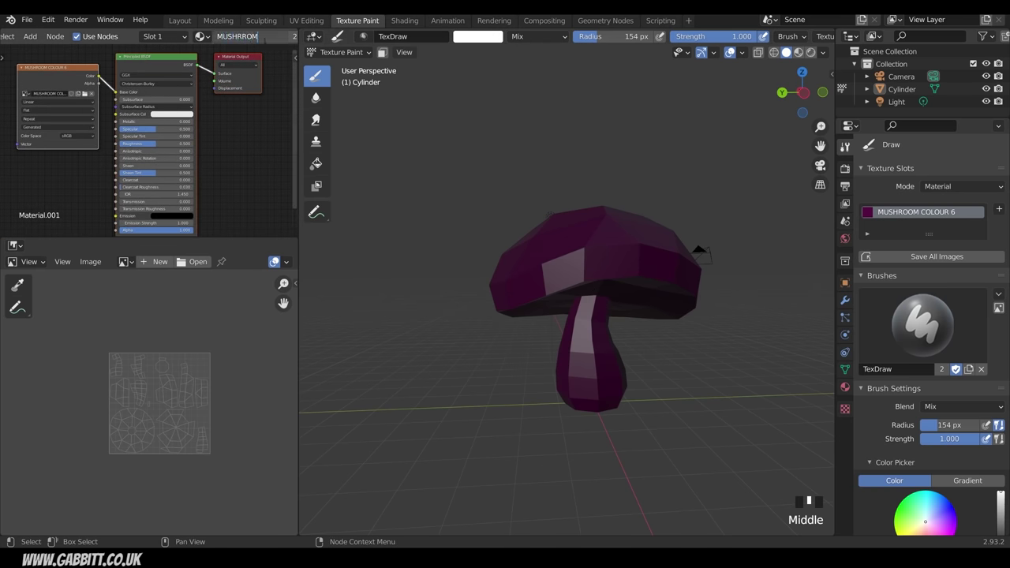
key(BackSpace)
key(BackSpace)
key(BackSpace)
text(OOM 2)
key(Return)
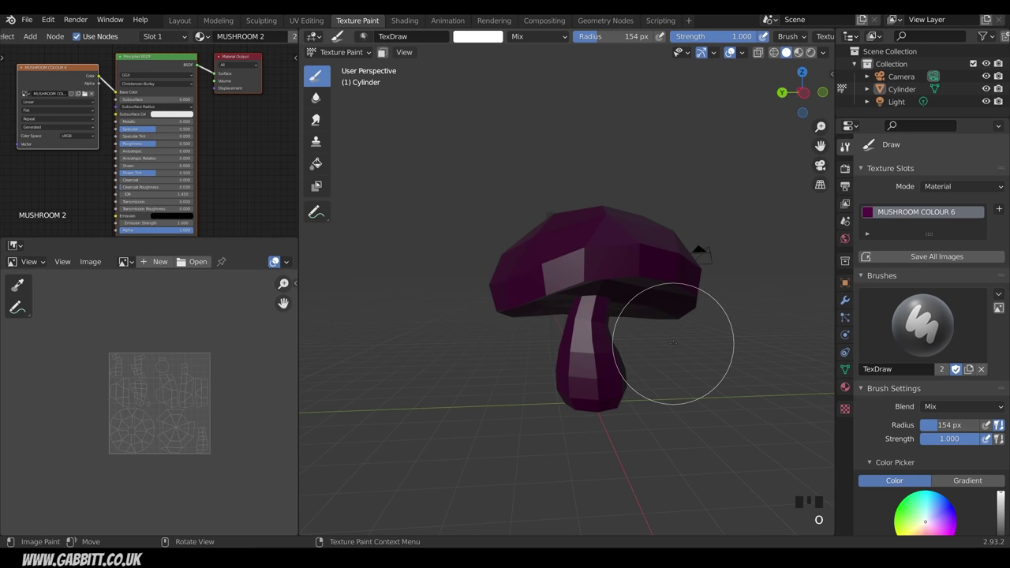
Step: In Edit Mode, select the stem's faces by growing the selection upward from its lowest face loop
key(Tab)
middle_drag(636, 374, 627, 349)
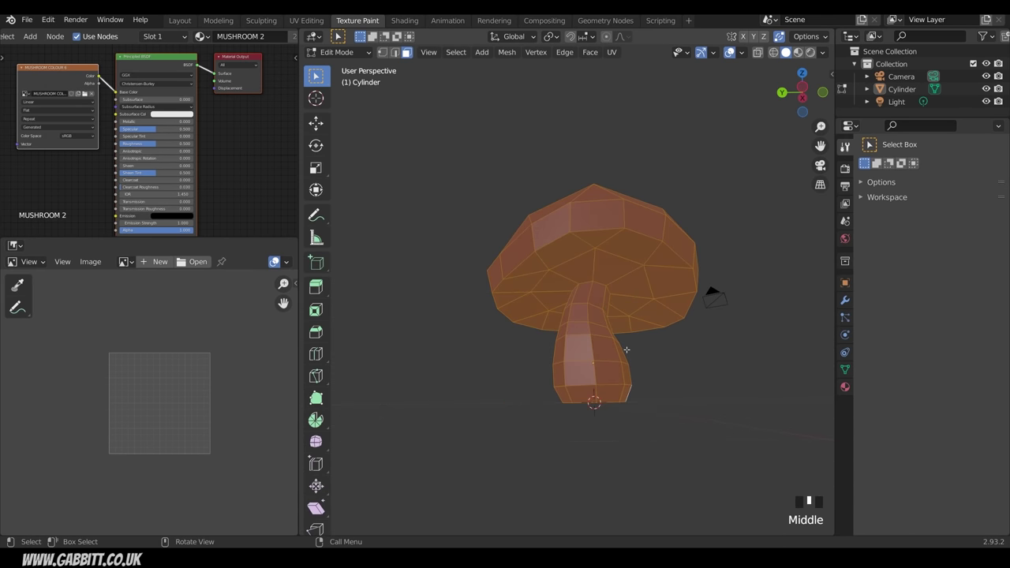
alt+click(598, 389)
middle_drag(598, 389, 610, 369)
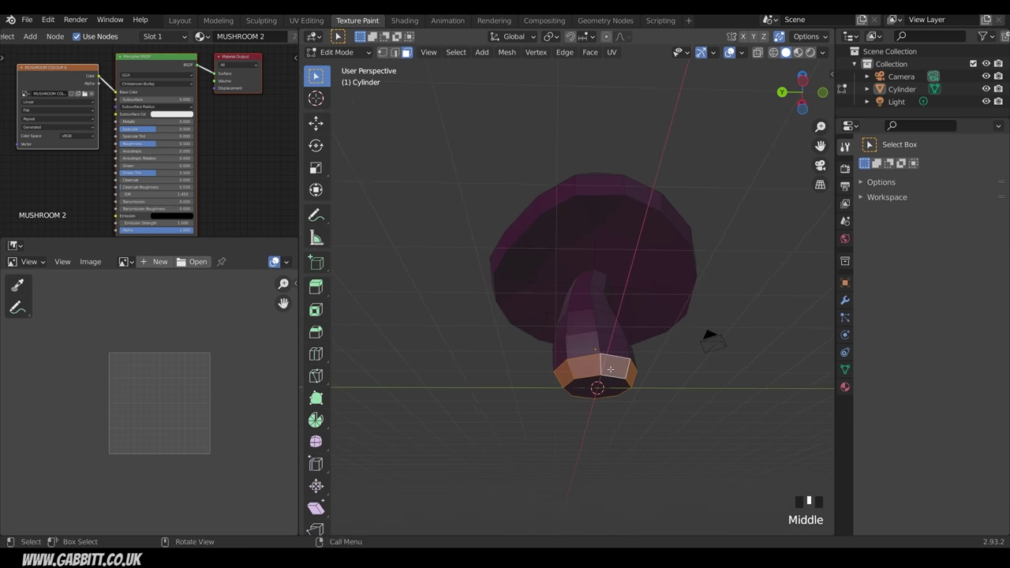
key(ctrl+KP_Add)
key(ctrl+KP_Add)
key(ctrl+KP_Add)
key(ctrl+KP_Add)
key(ctrl+KP_Add)
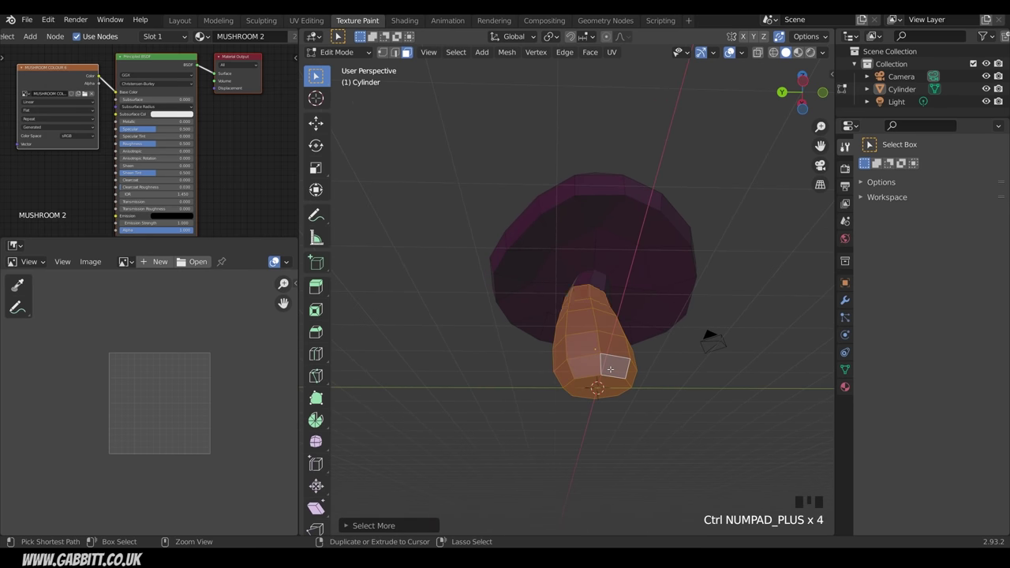
middle_drag(709, 333, 702, 404)
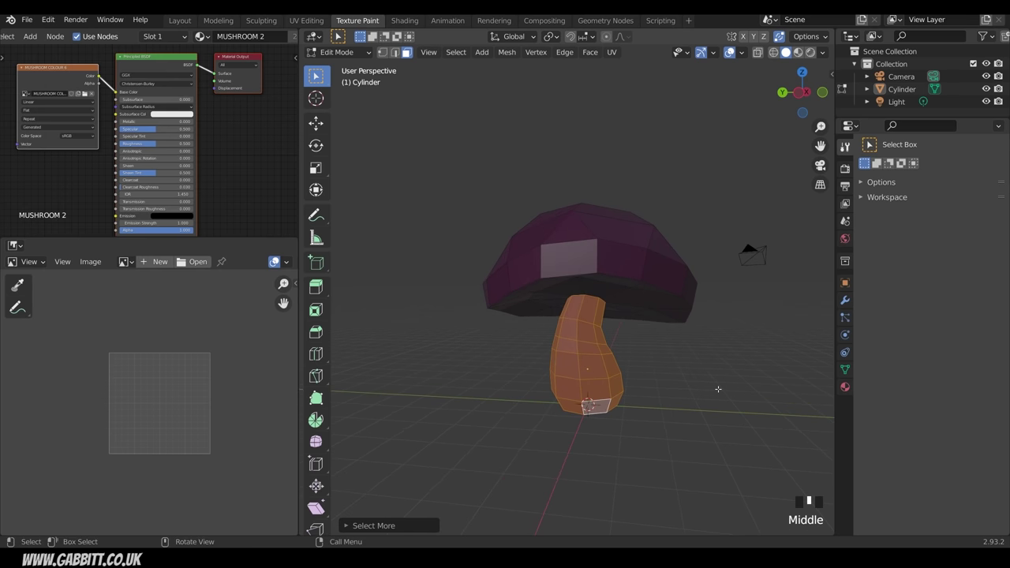
Step: Return to Texture Paint mode and enable the face selection mask so that only the stem can be painted
key(ctrl+Tab)
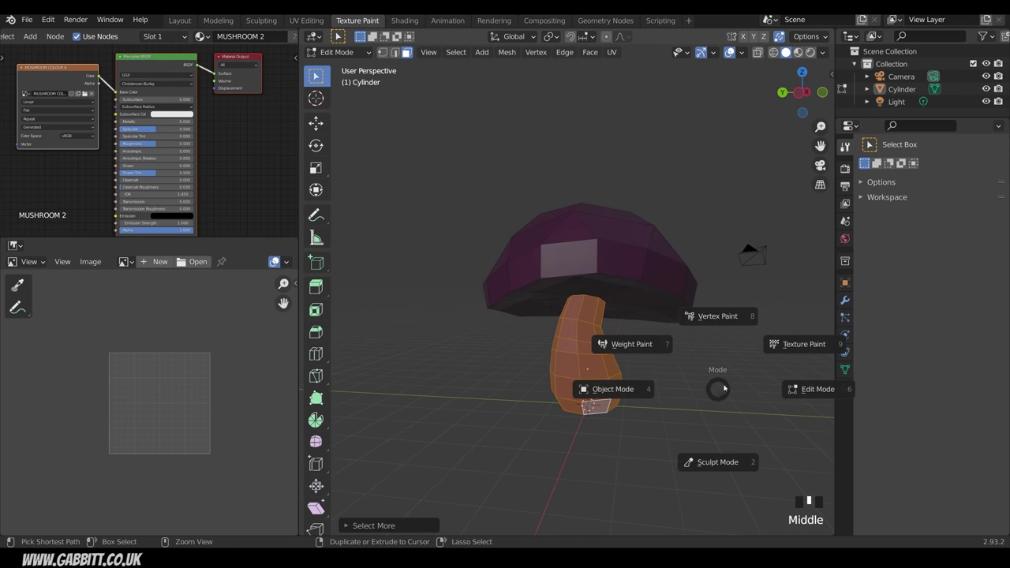
click(787, 348)
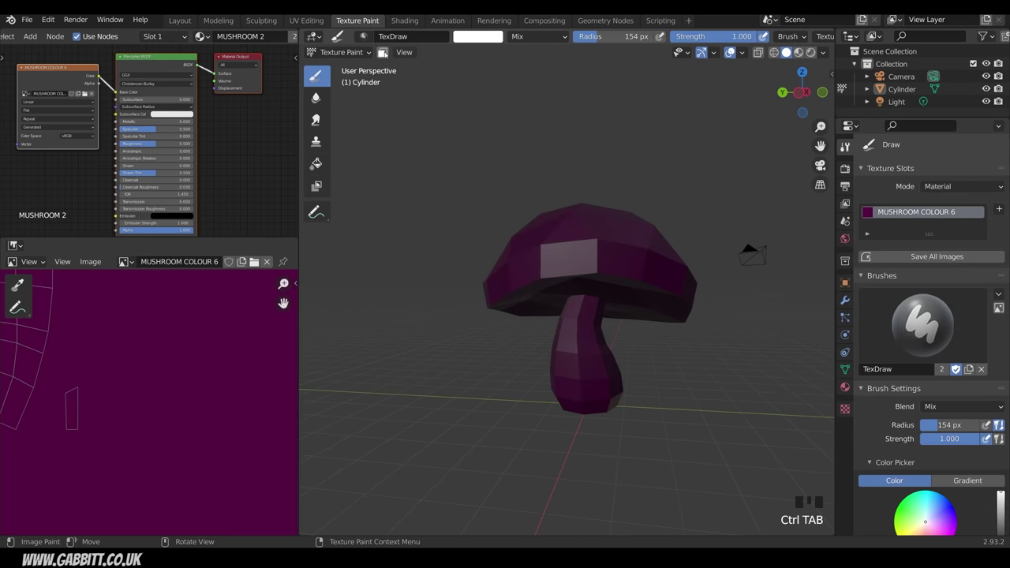
click(383, 52)
mouse_move(563, 259)
middle_down()
mouse_move(637, 314)
mouse_move(627, 303)
middle_up()
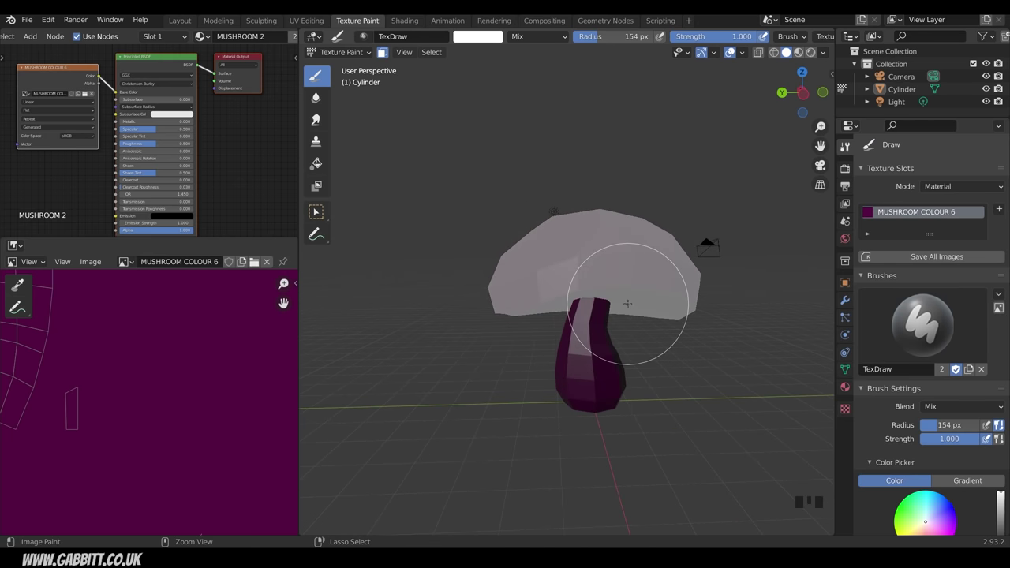
Step: Invert the paint mask back and forth between the stem and the cap, ending with the stem paintable
key(ctrl+i)
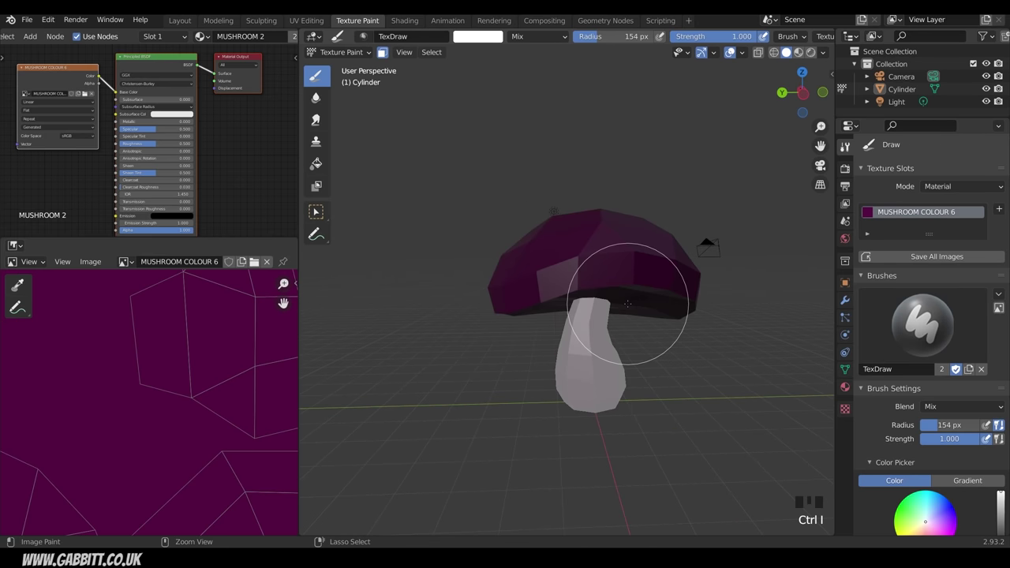
key(ctrl+i)
key(ctrl+i)
key(ctrl+i)
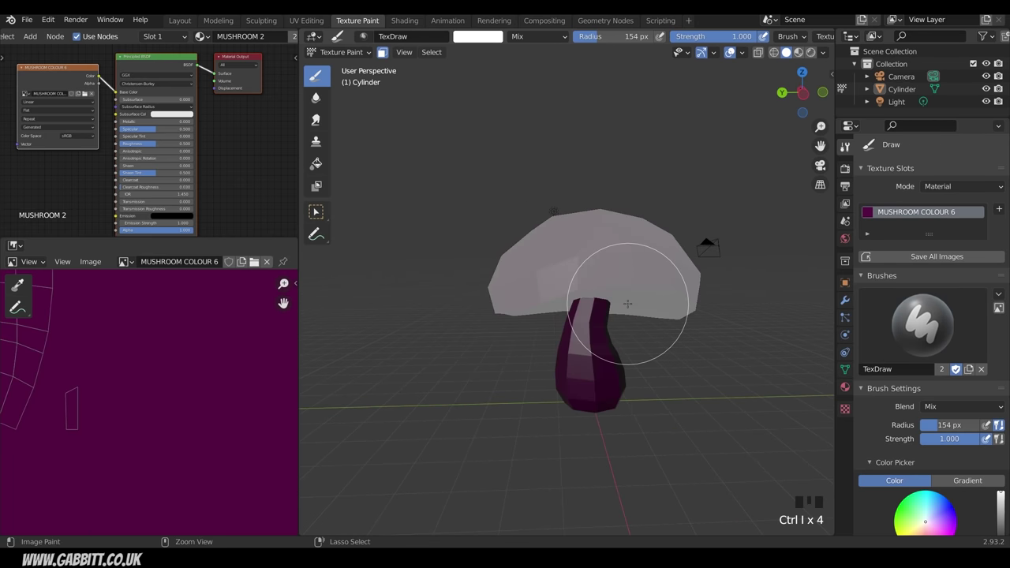
Step: Invert the paint mask so that the cap is paintable and the stem is protected
key(ctrl+i)
key(ctrl+i)
key(ctrl+i)
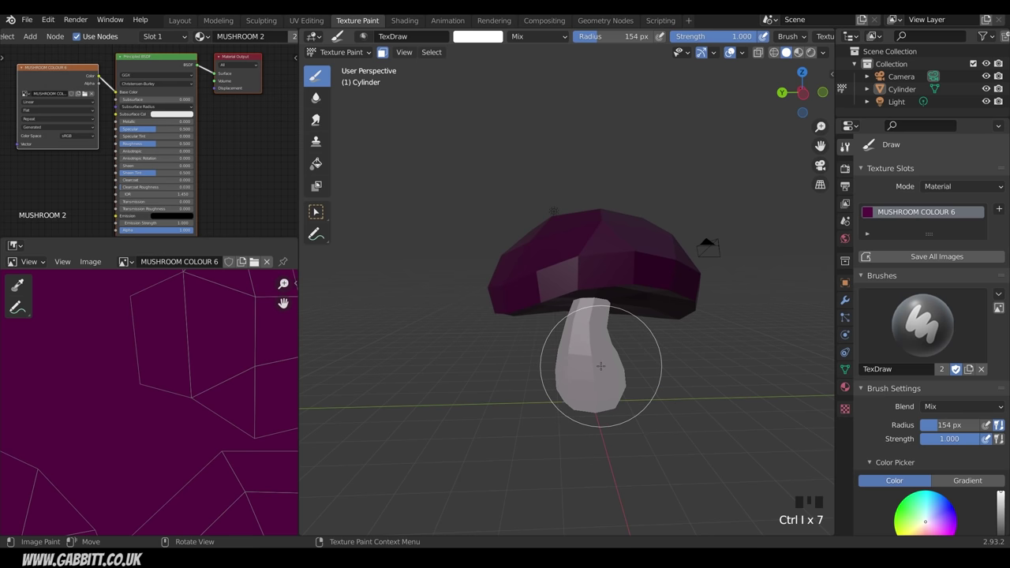
Step: Set the texture paint bleed to 16 px in the tool options
scroll(895, 374, down, 10)
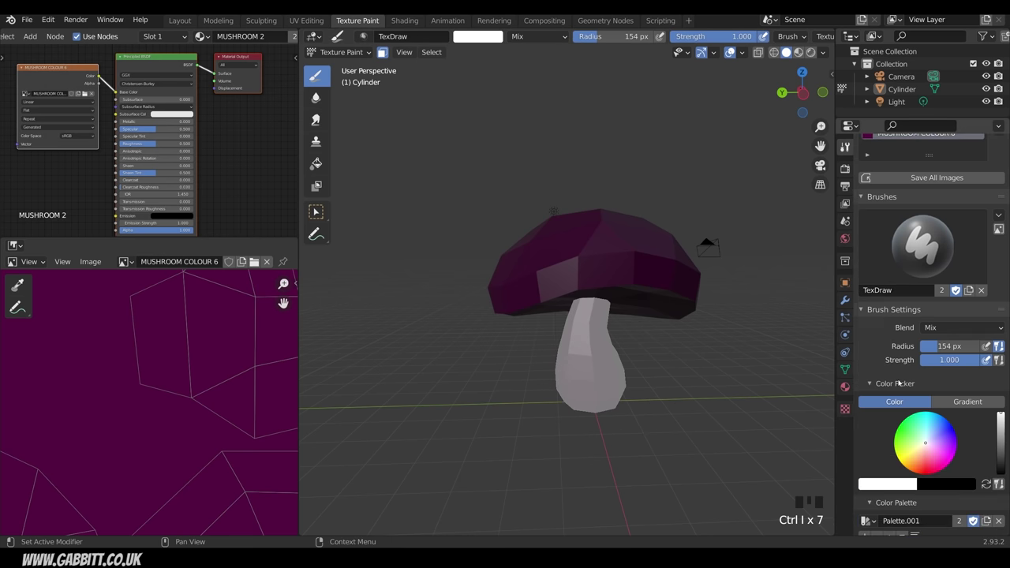
scroll(898, 382, down, 1)
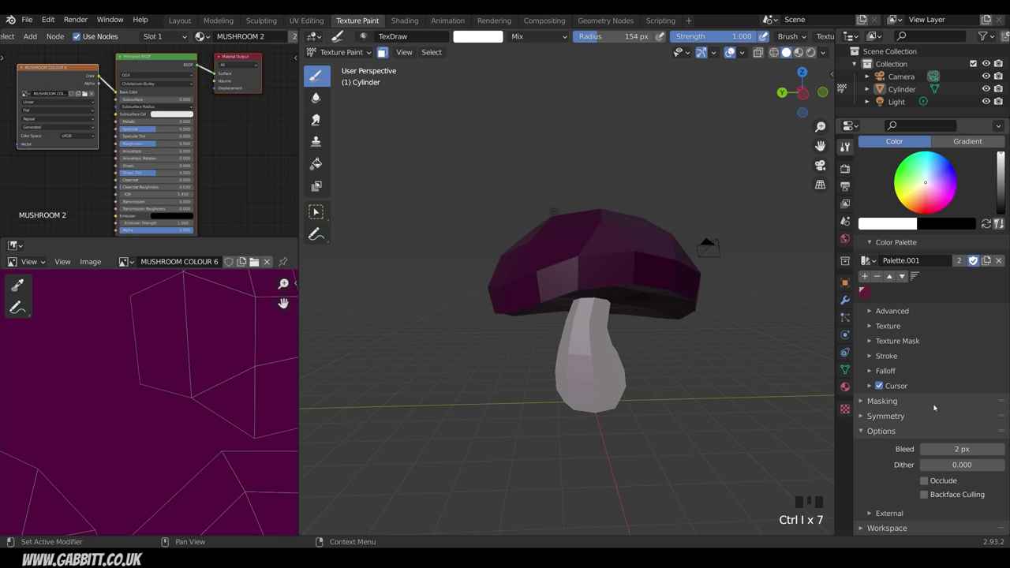
click(951, 449)
text(16)
key(Return)
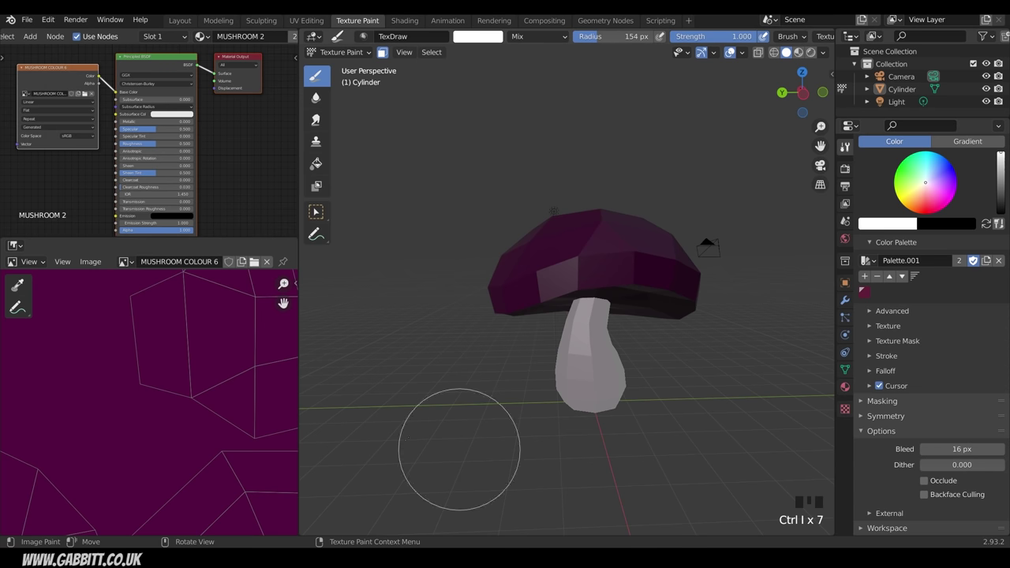
Step: Bring the whole texture image into view and fill the masked cap with grey using the Fill tool
scroll(180, 372, down, 6)
scroll(193, 392, up, 1)
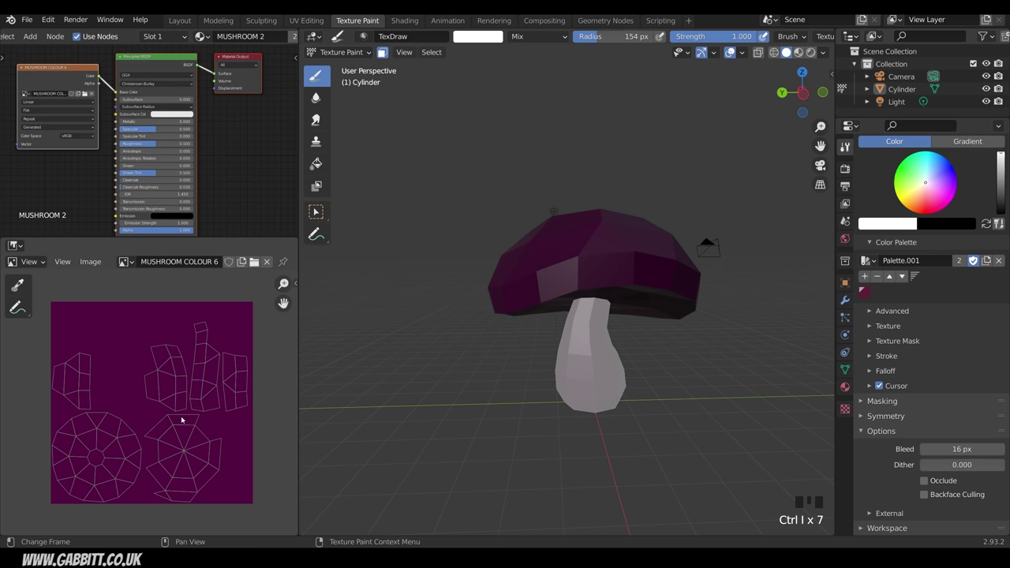
click(317, 163)
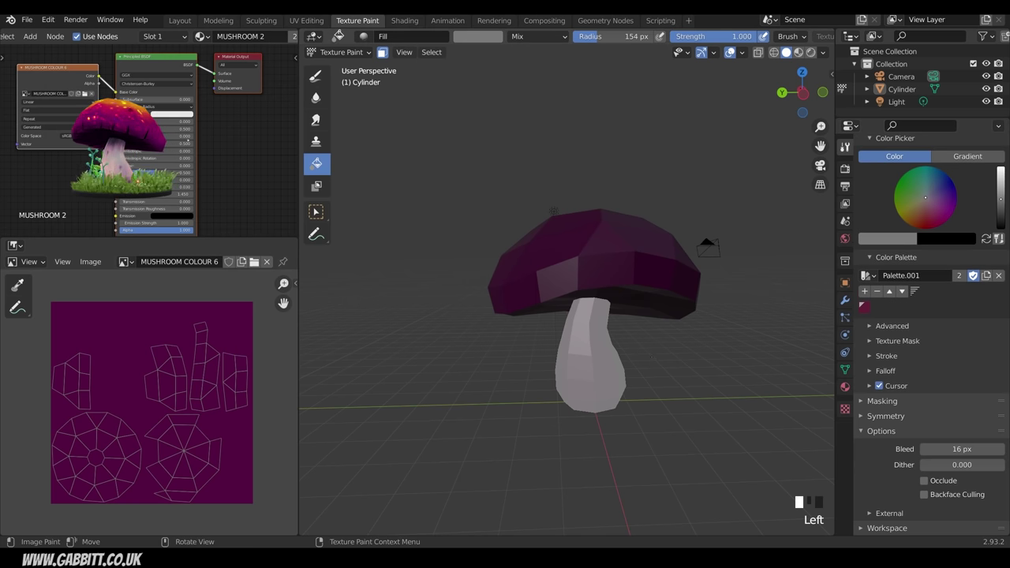
click(620, 367)
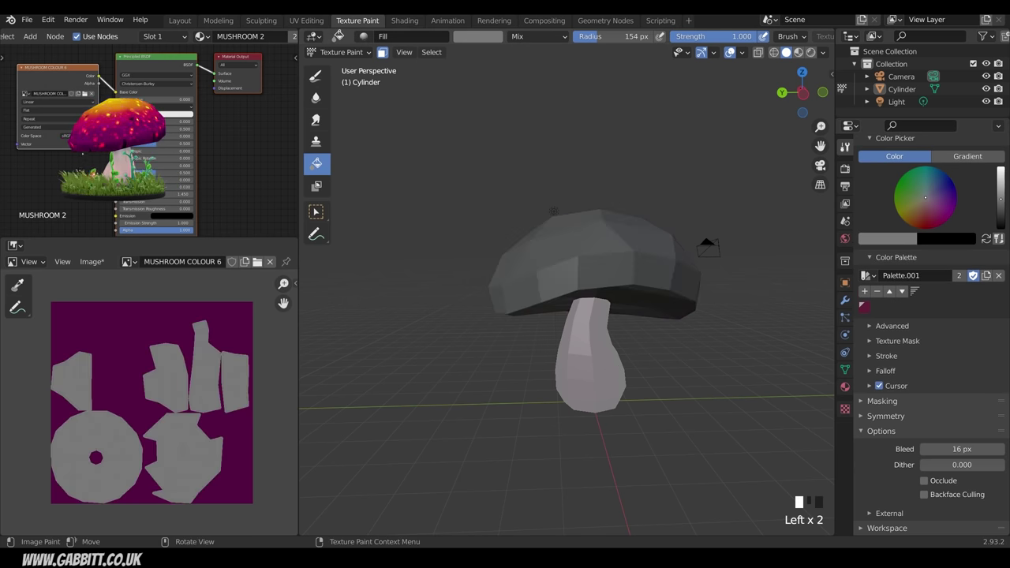
Step: Examine the bleed margins around the cap's UV islands in the texture image, and undo the grey fill
scroll(189, 440, up, 5)
scroll(214, 422, up, 2)
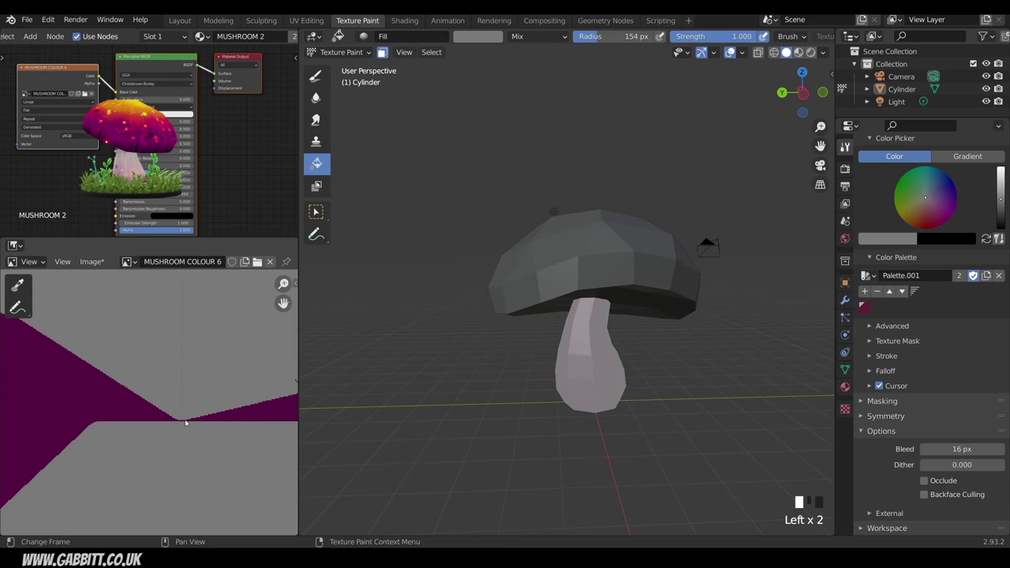
scroll(225, 427, down, 4)
scroll(226, 426, up, 3)
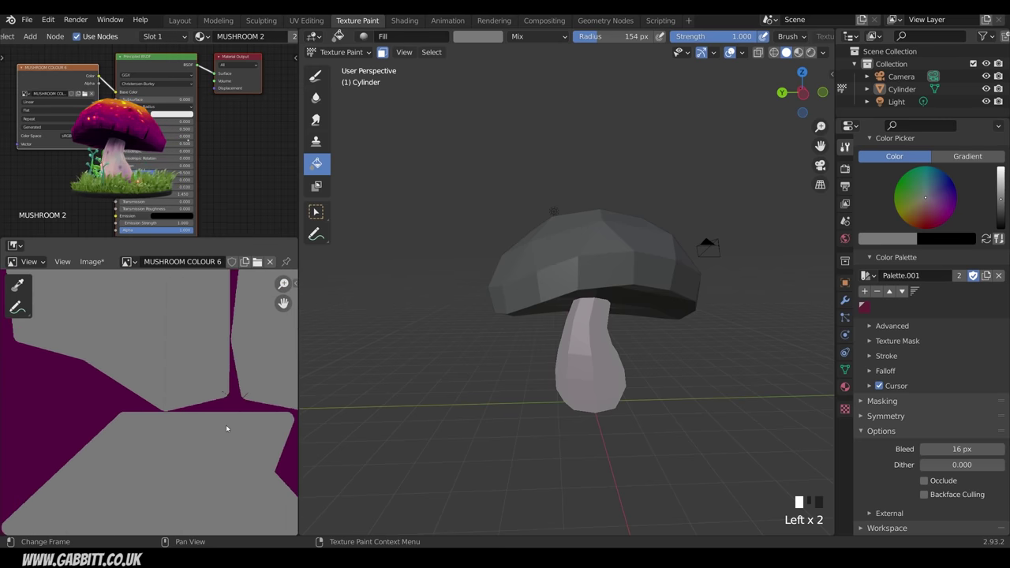
middle_drag(263, 410, 196, 398)
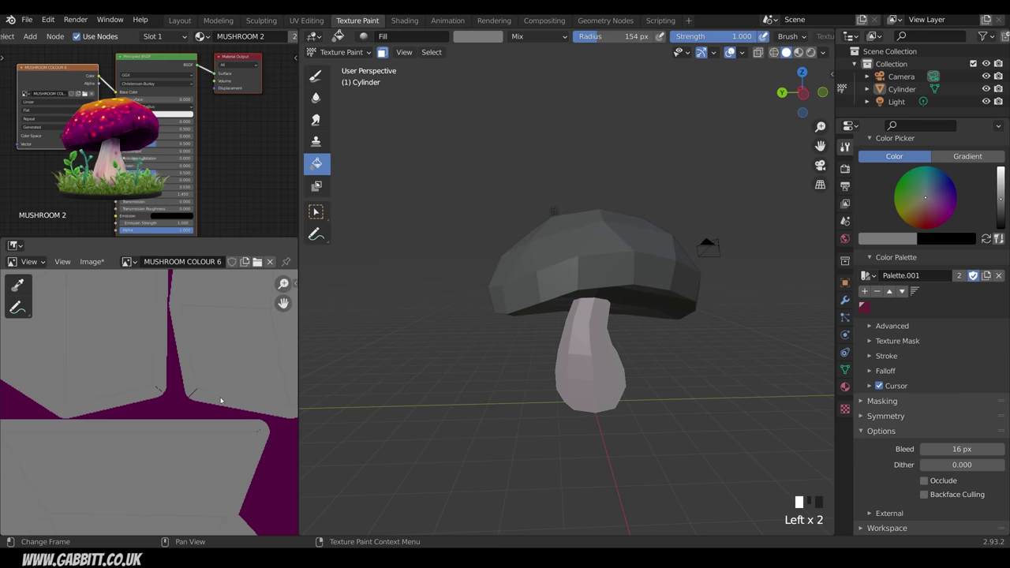
scroll(221, 400, down, 5)
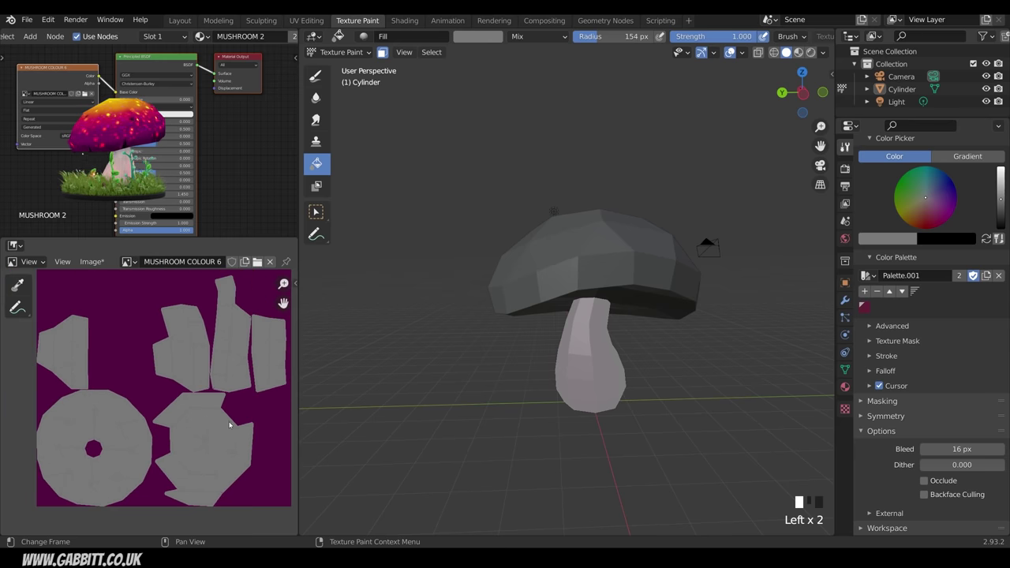
scroll(219, 400, up, 1)
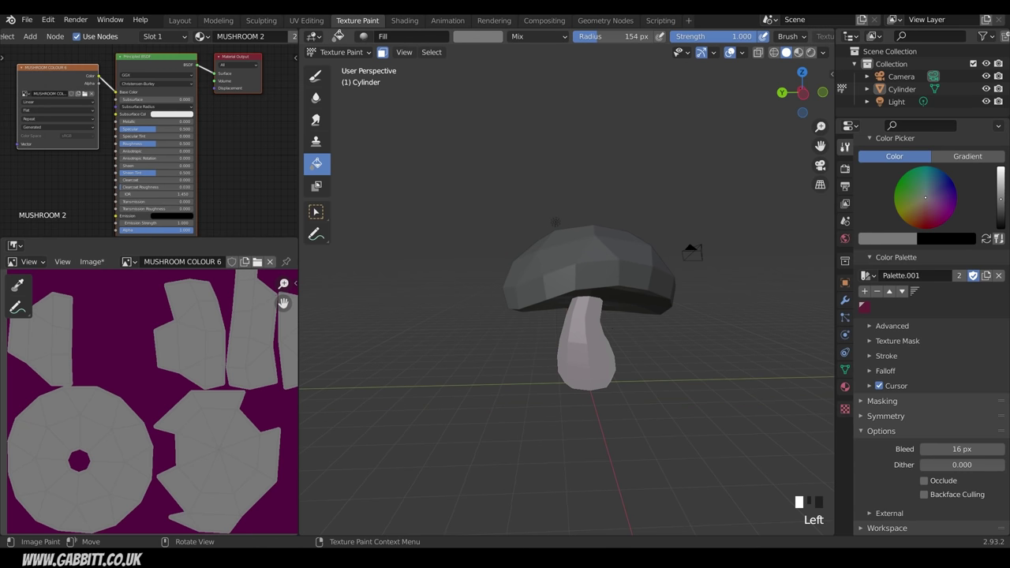
key(ctrl+z)
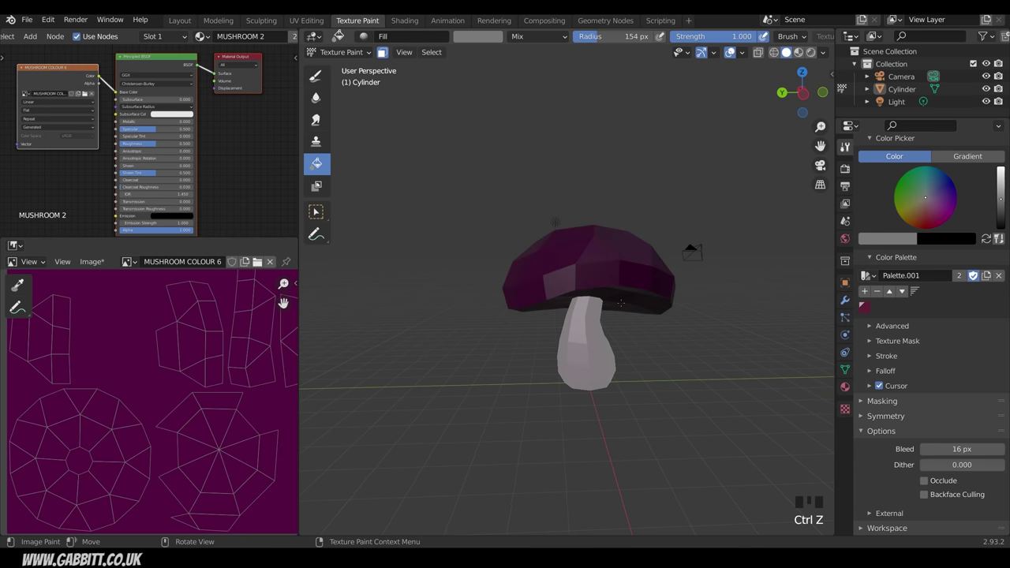
Step: Invert the mask to the stem and fill the stem with grey
key(ctrl+i)
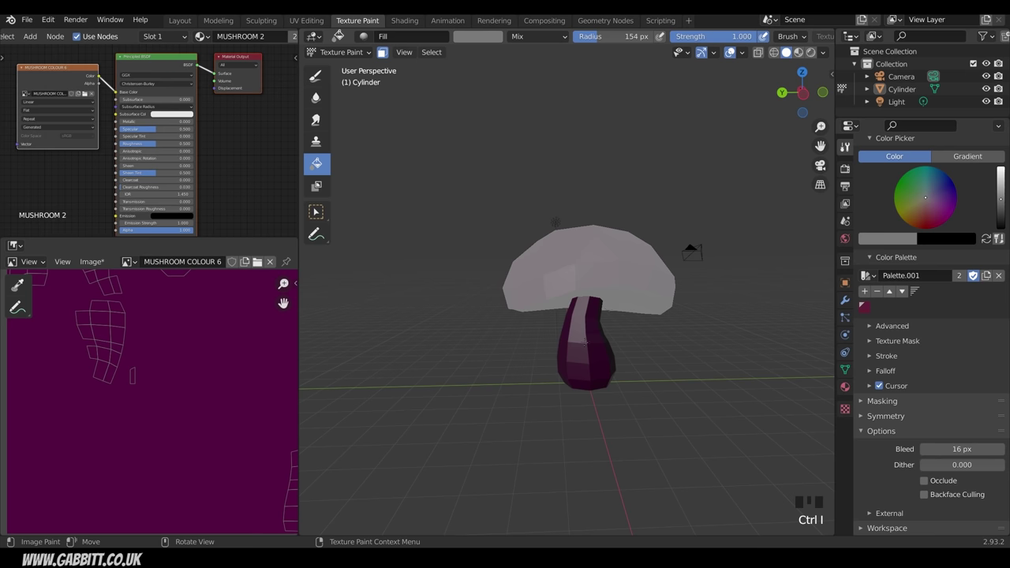
click(586, 342)
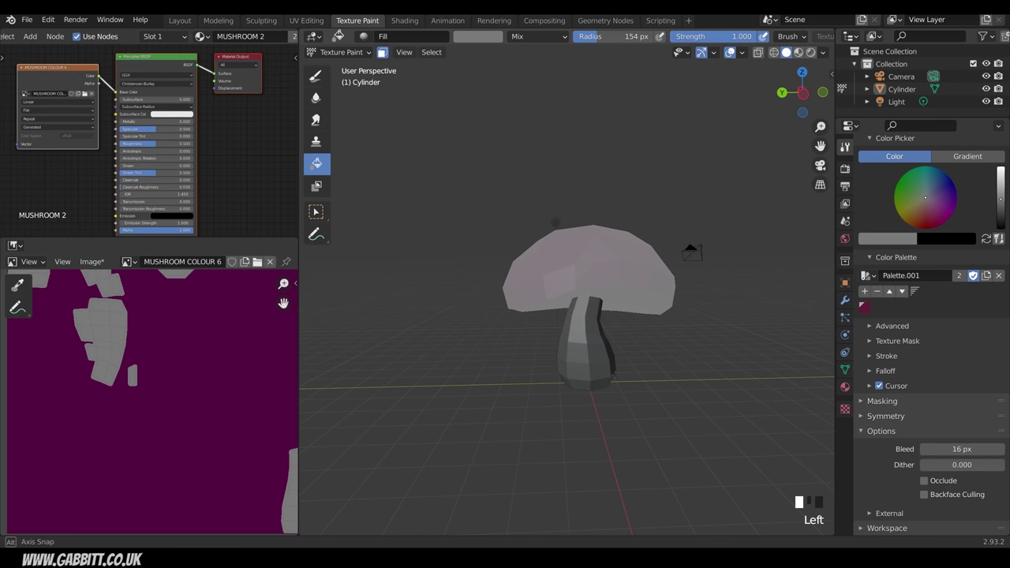
middle_drag(555, 223, 578, 219)
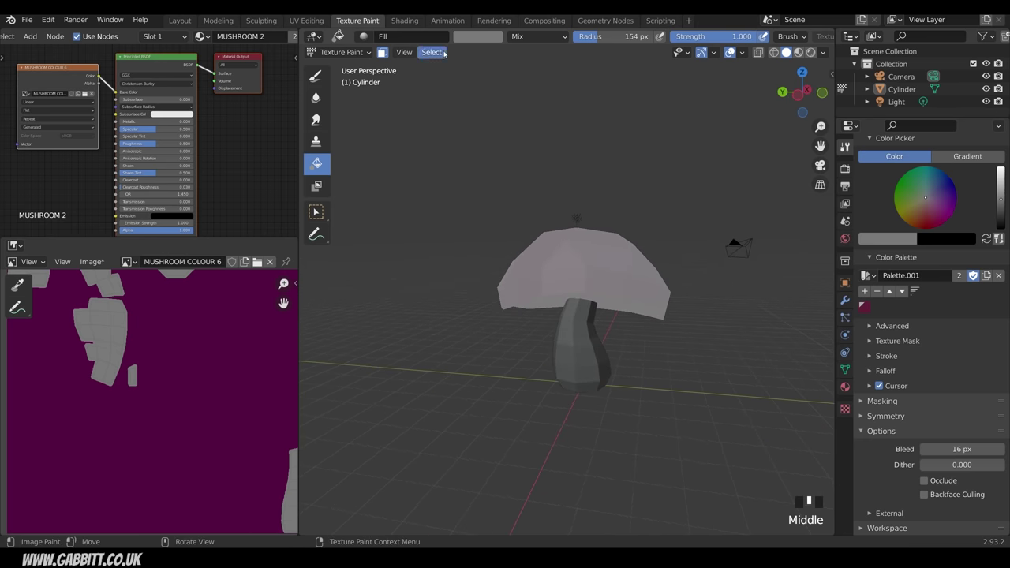
Step: Turn off the face selection mask and set the viewport shading's lighting to Flat
click(396, 61)
mouse_move(644, 324)
middle_down()
mouse_move(771, 340)
mouse_move(637, 309)
mouse_move(629, 323)
middle_up()
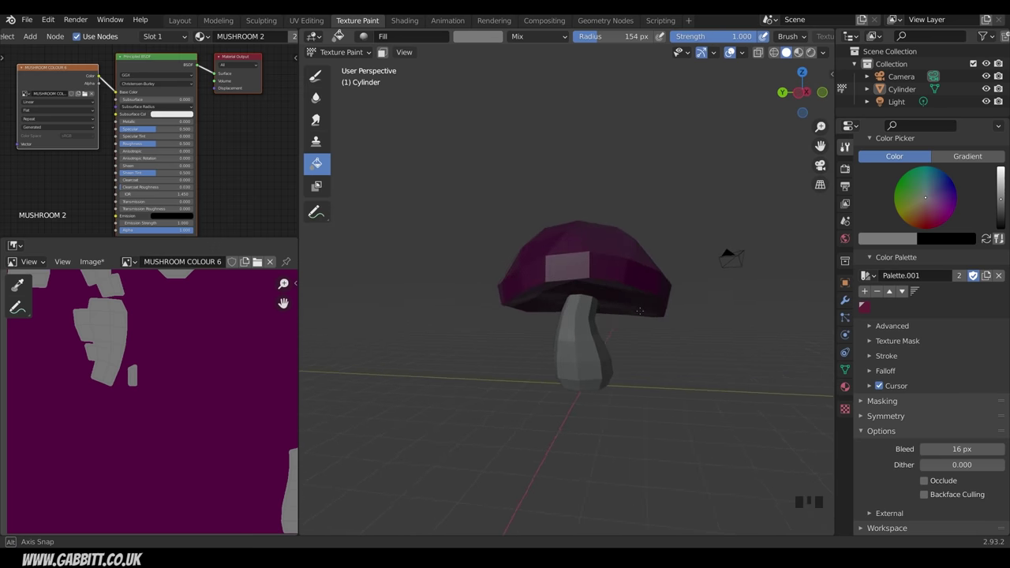
scroll(665, 238, down, 1)
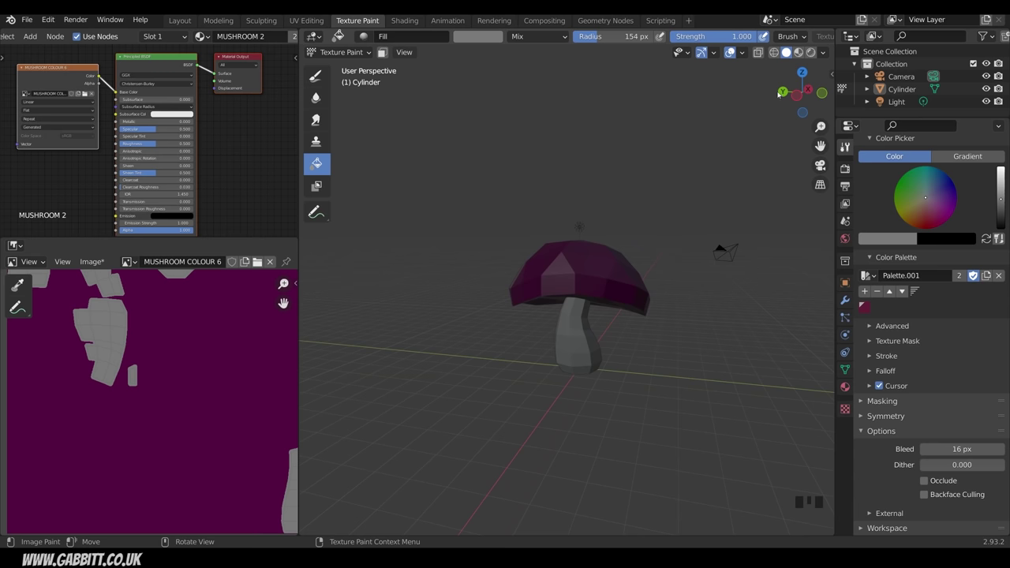
click(823, 52)
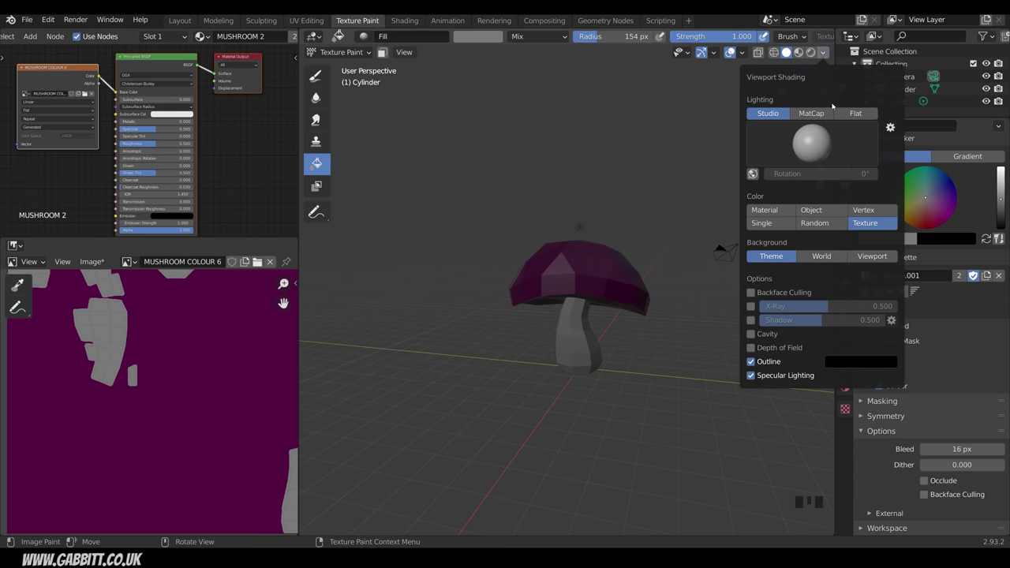
click(855, 113)
mouse_move(721, 252)
middle_down()
mouse_move(654, 266)
mouse_move(514, 238)
middle_up()
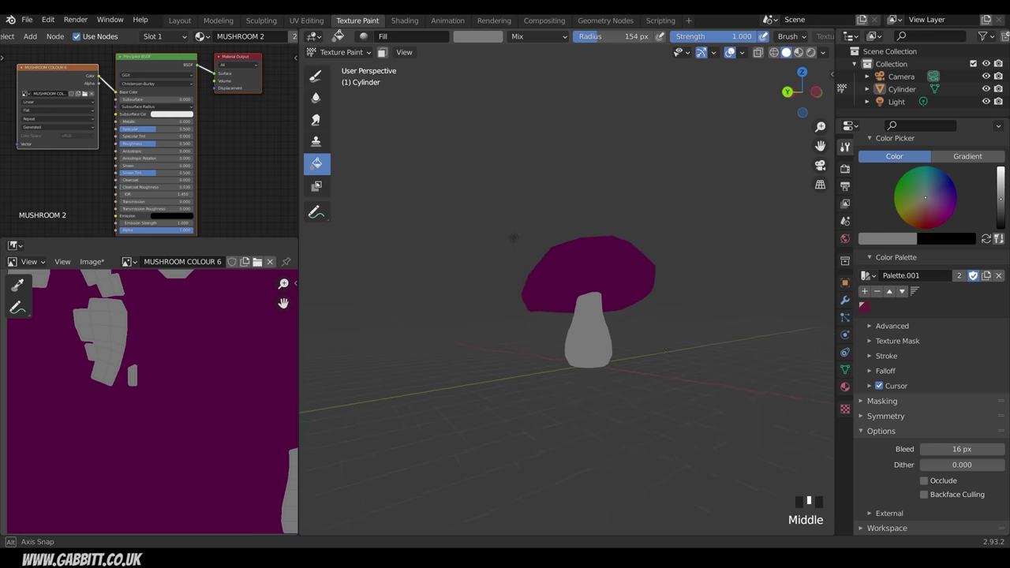
middle_drag(665, 350, 618, 357)
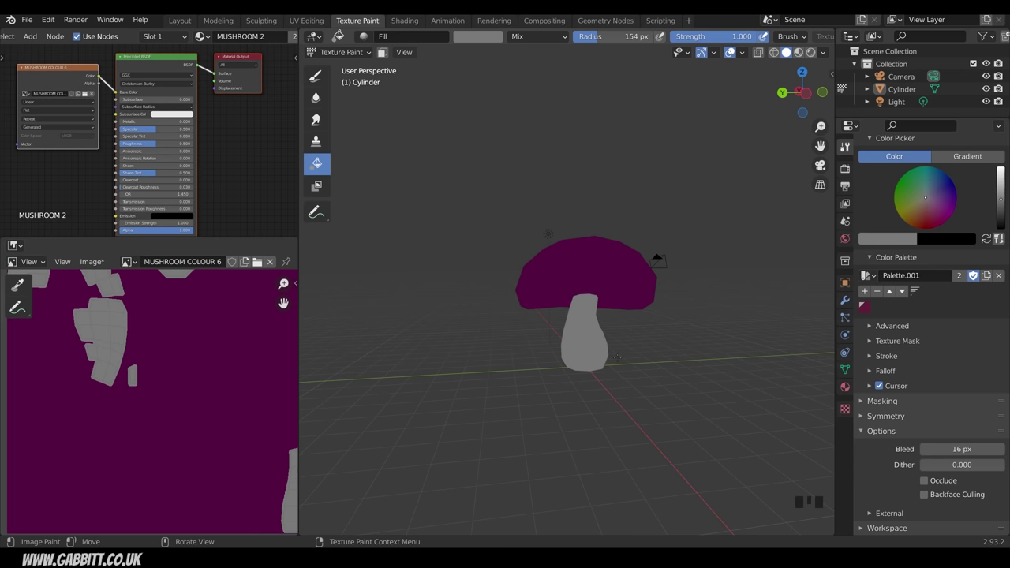
Step: Re-enable the face selection mask and invert it so that only the cap can be painted
click(382, 52)
click(601, 254)
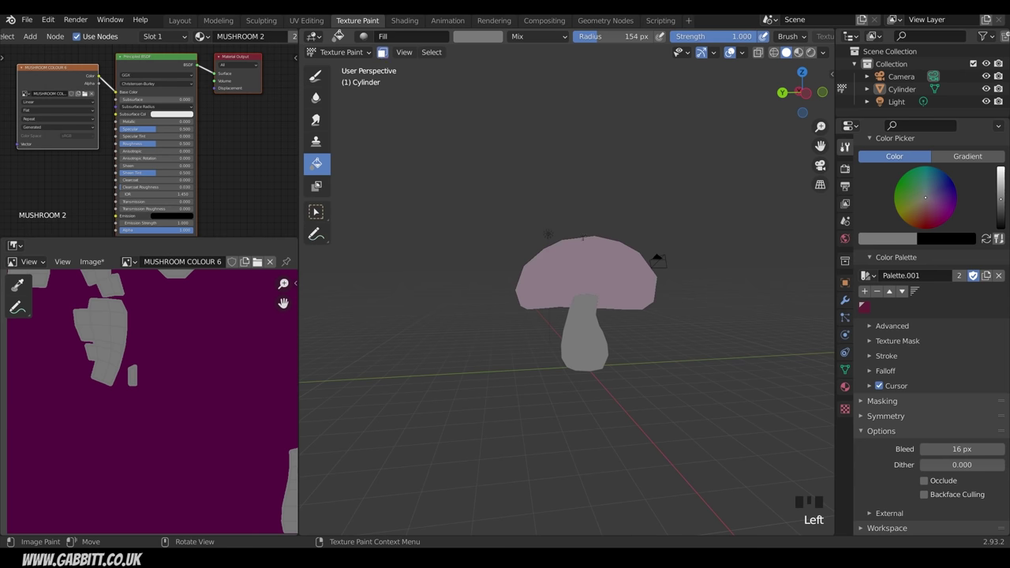
key(ctrl)
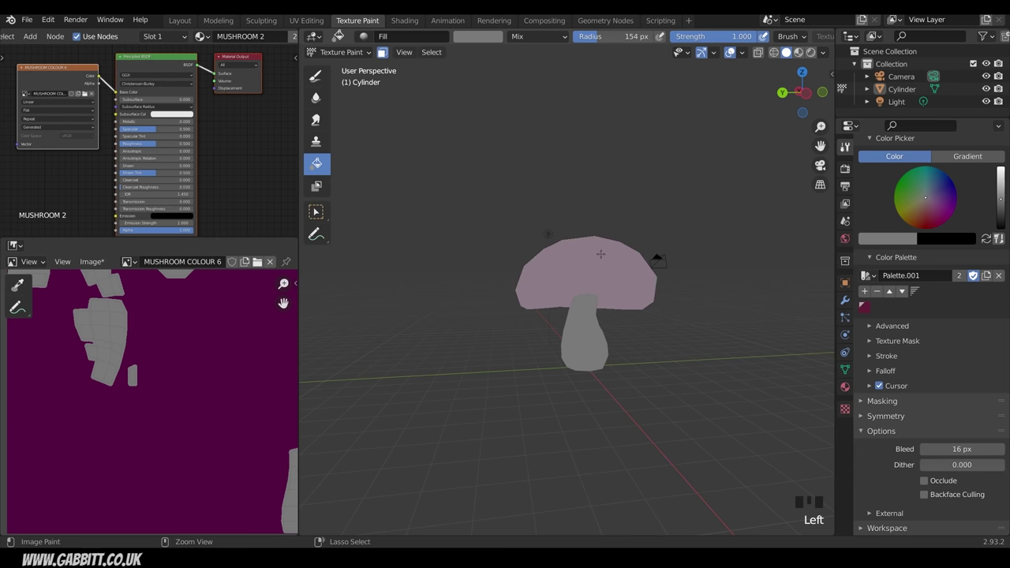
middle_drag(601, 254, 607, 316)
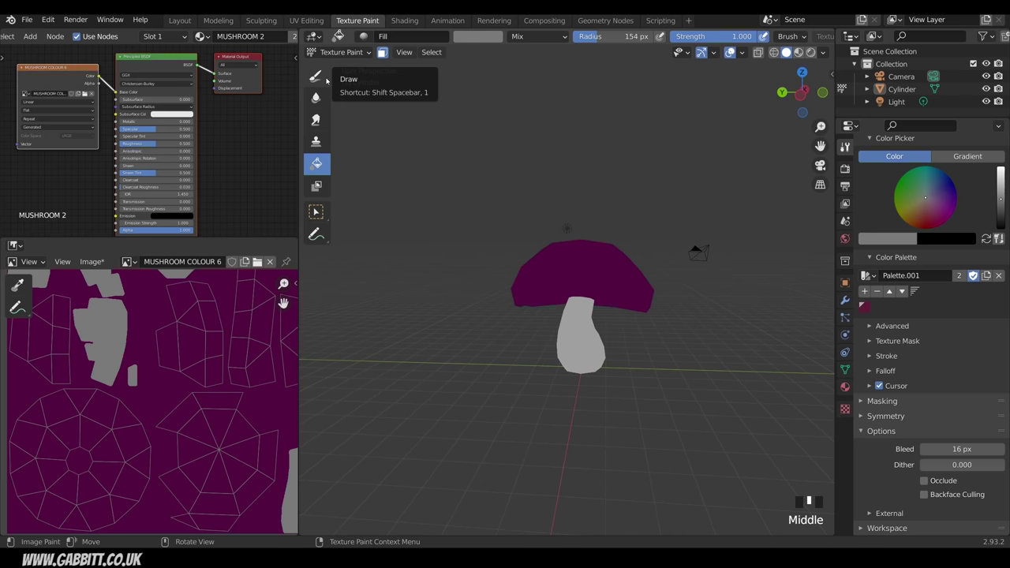
Step: Switch to the Draw brush and add the cap's sampled purple to a new colour palette
click(316, 75)
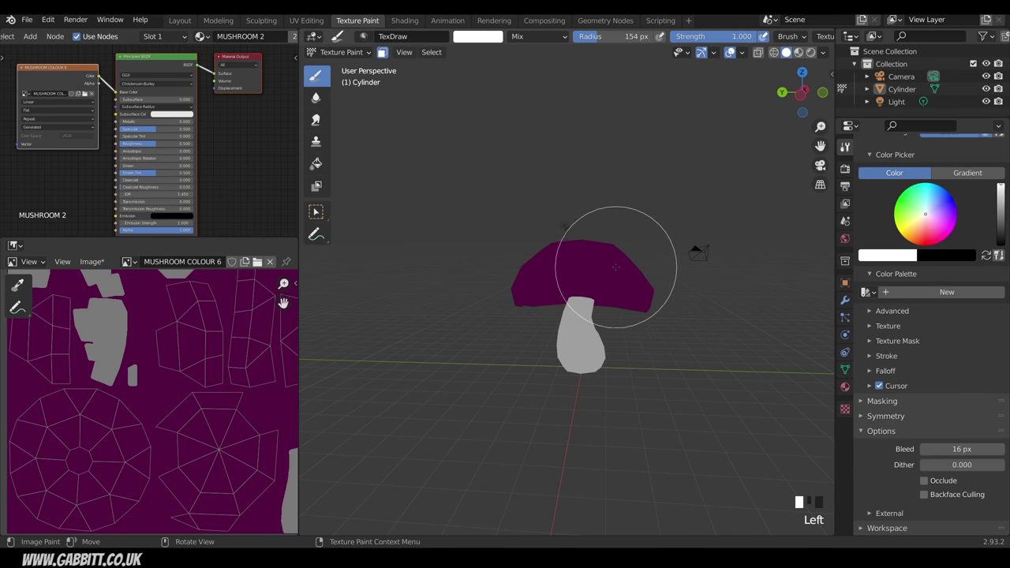
key(s)
click(609, 269)
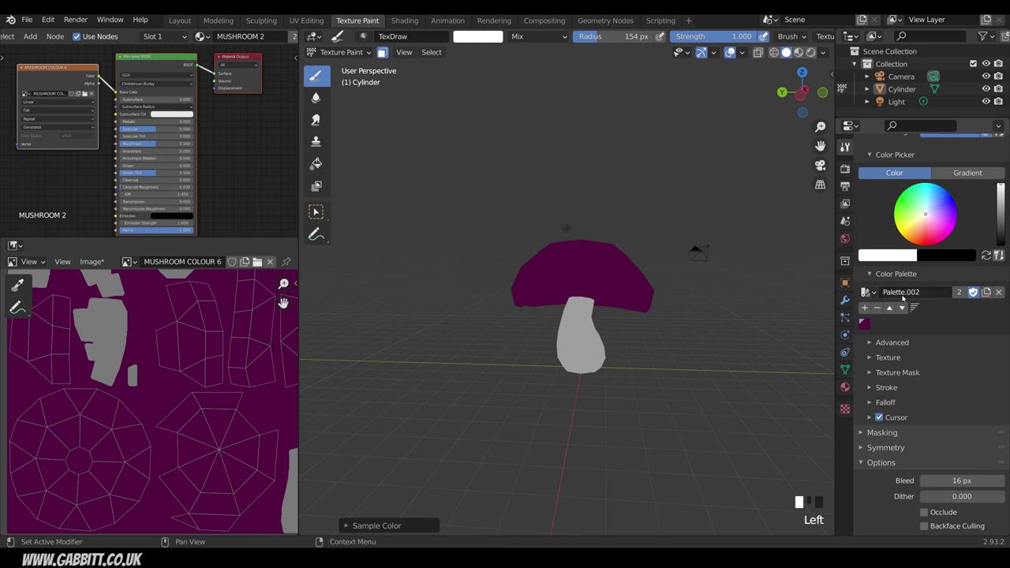
click(872, 276)
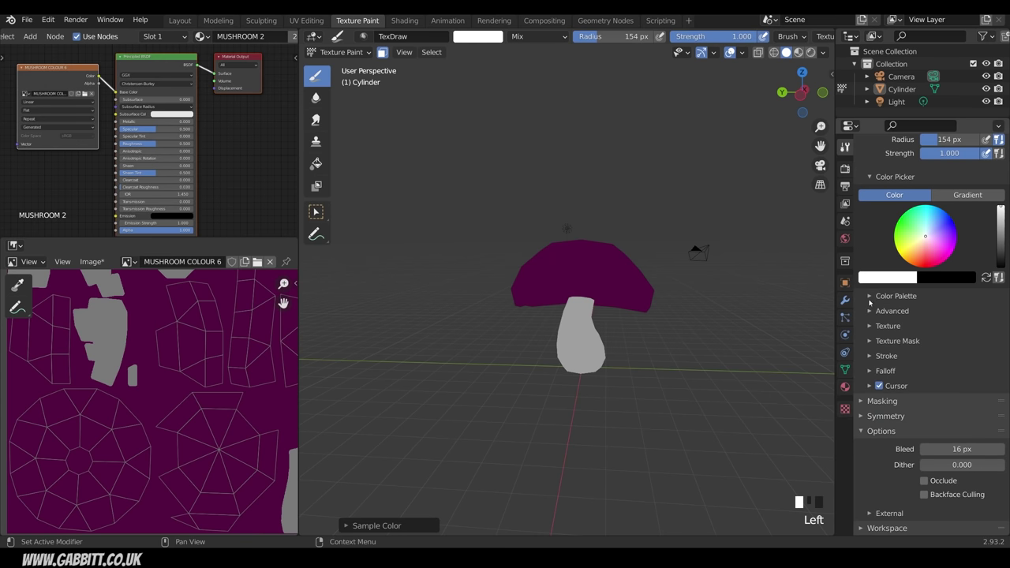
click(871, 297)
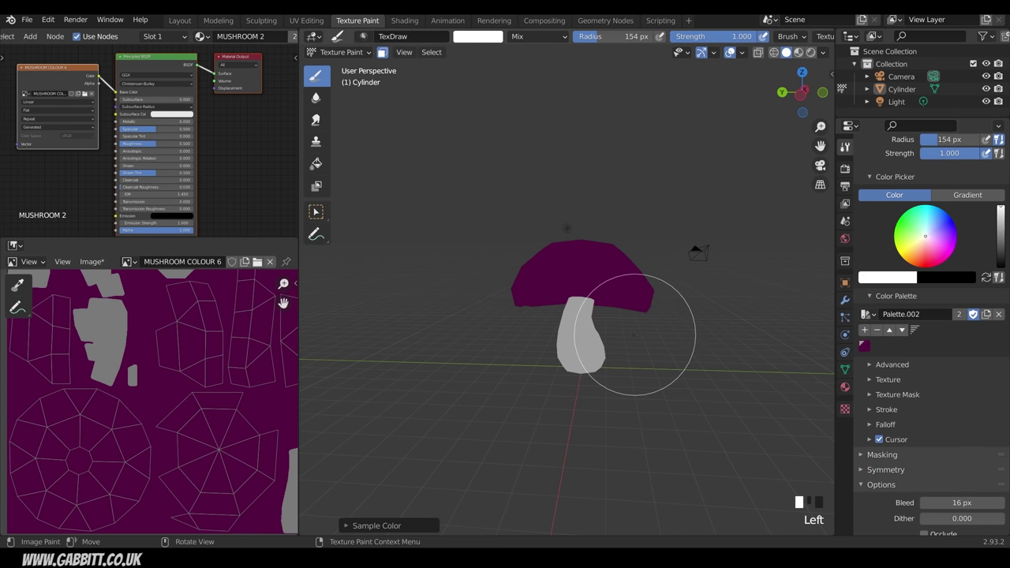
Step: Sample the cap's purple as the brush colour, darken it strongly and shift it slightly towards violet
middle_drag(650, 320, 670, 289)
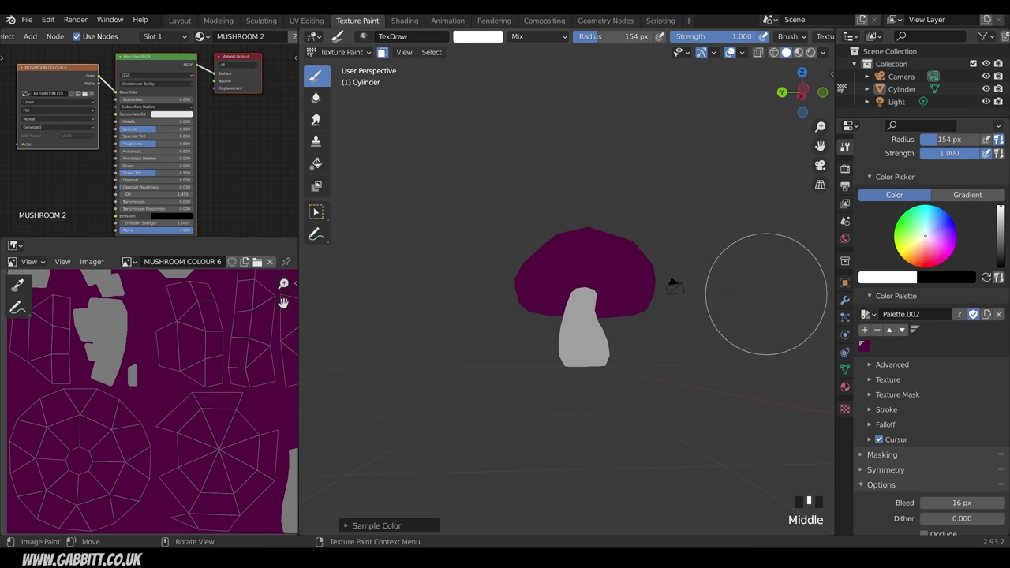
key(s)
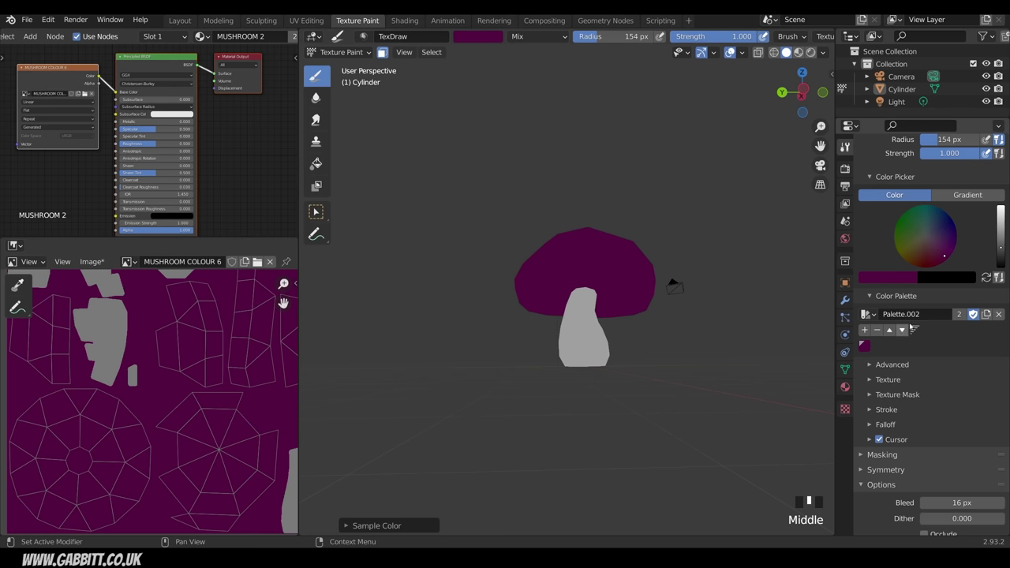
click(1000, 261)
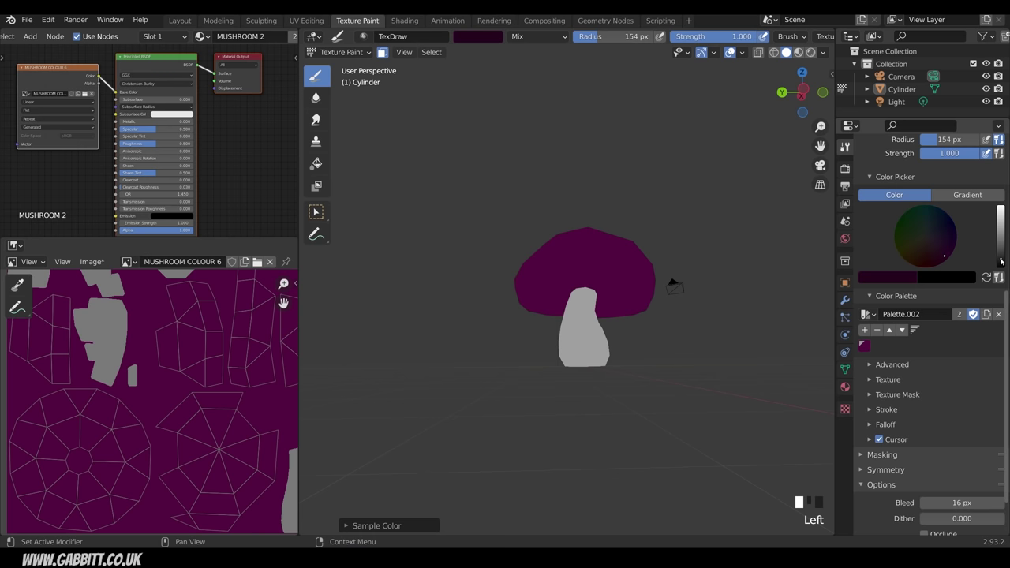
click(947, 250)
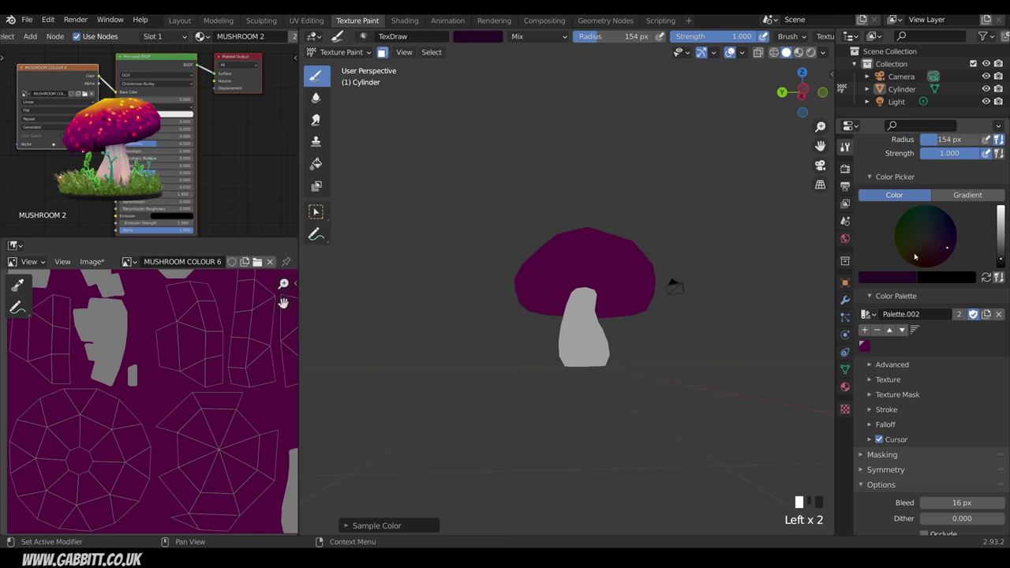
Step: Paint dark purple shading on the underside of the cap, strongest around the stem and fading towards the rim
middle_drag(587, 418, 604, 312)
middle_drag(605, 297, 610, 277)
mouse_move(605, 282)
mouse_down()
mouse_move(593, 265)
mouse_move(604, 275)
mouse_up()
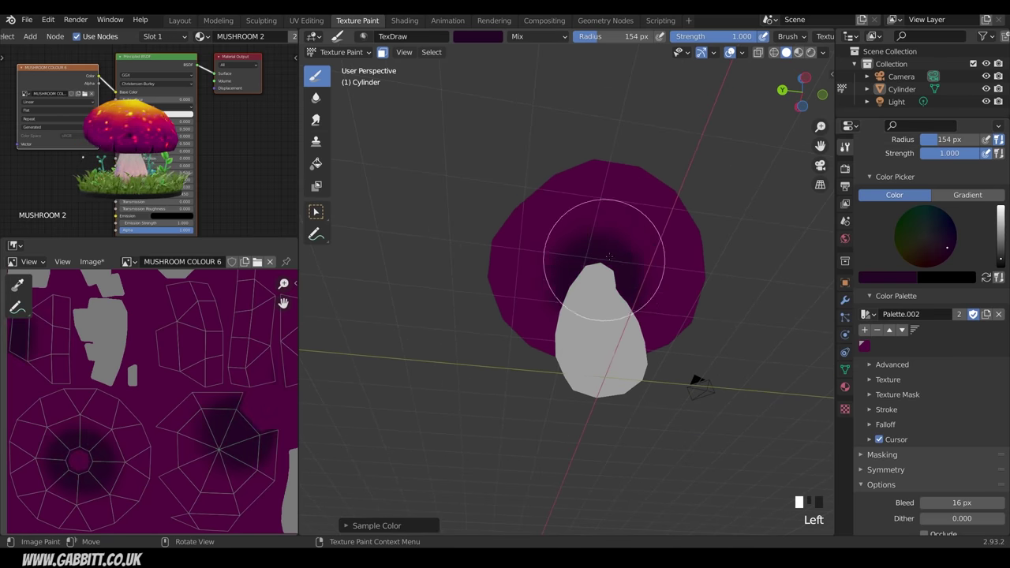
middle_drag(706, 261, 729, 243)
middle_drag(973, 165, 987, 292)
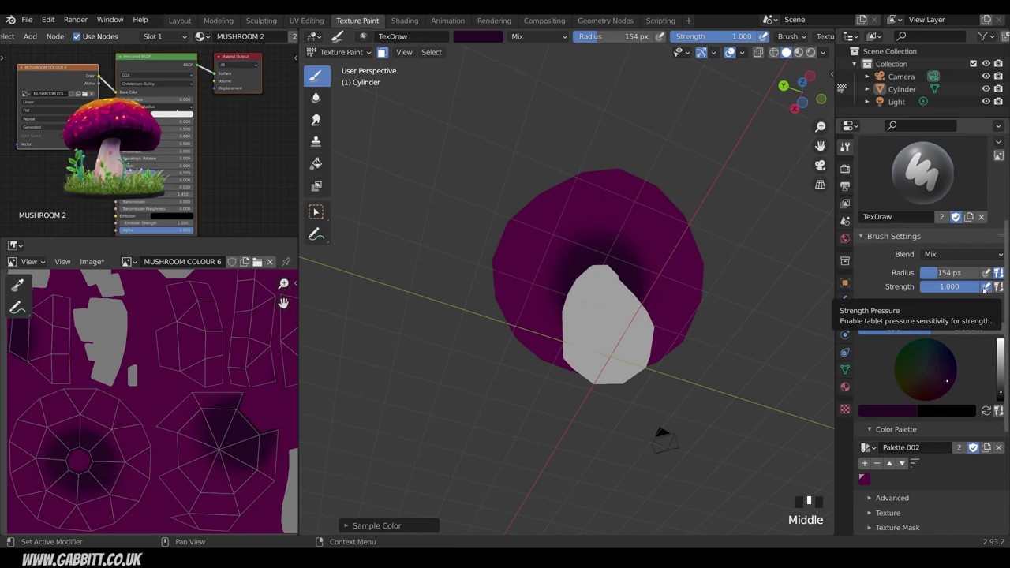
middle_drag(629, 285, 626, 276)
mouse_move(625, 276)
mouse_down()
mouse_move(564, 306)
mouse_move(613, 246)
mouse_move(582, 313)
mouse_move(631, 260)
mouse_move(561, 289)
mouse_move(582, 314)
mouse_move(641, 249)
mouse_up()
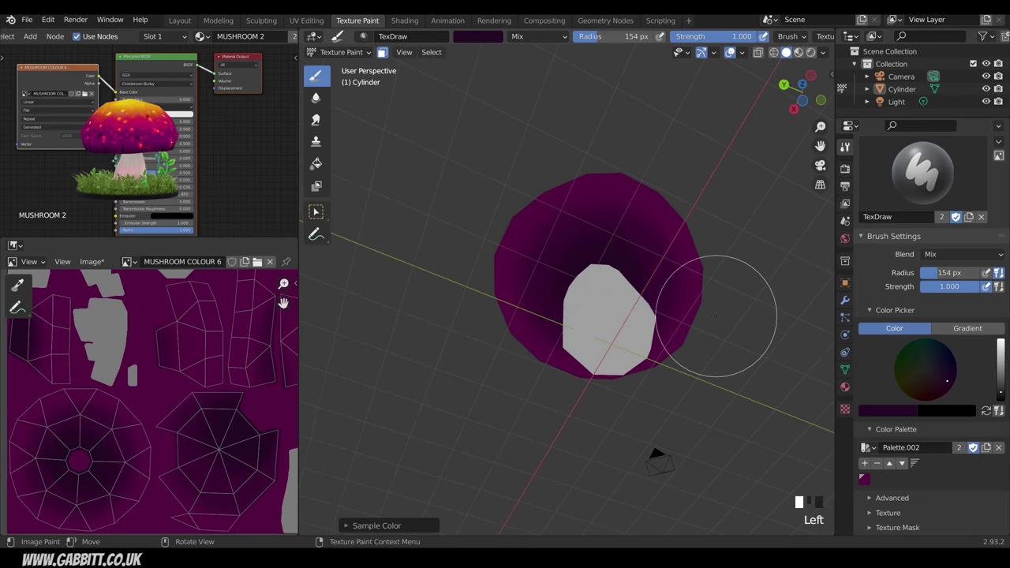
Step: Extend the dark purple shading on the cap's underside around the stem, lowering the brush strength to about 0.44
click(986, 274)
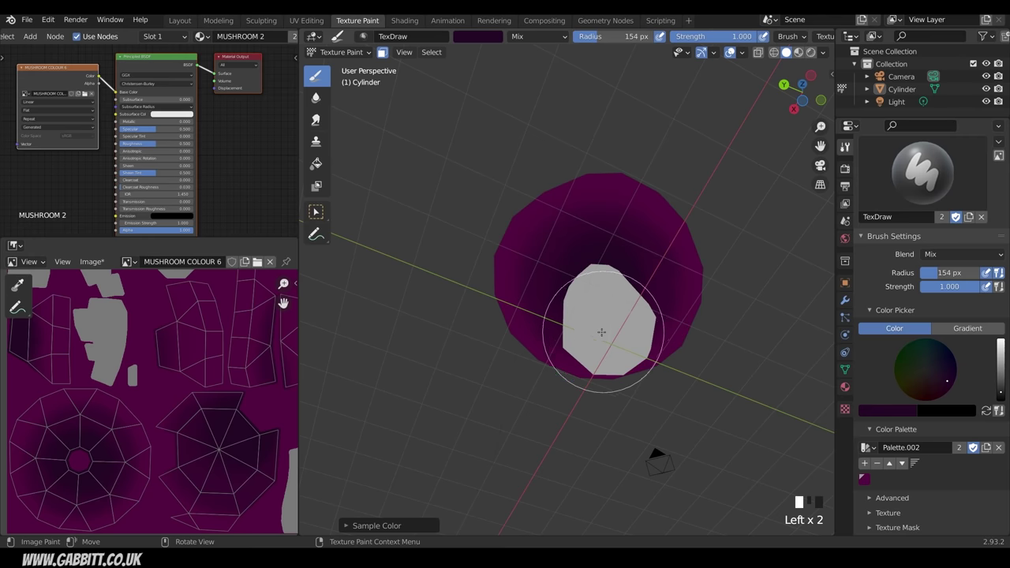
mouse_move(536, 307)
mouse_down()
mouse_move(547, 235)
mouse_move(651, 244)
mouse_up()
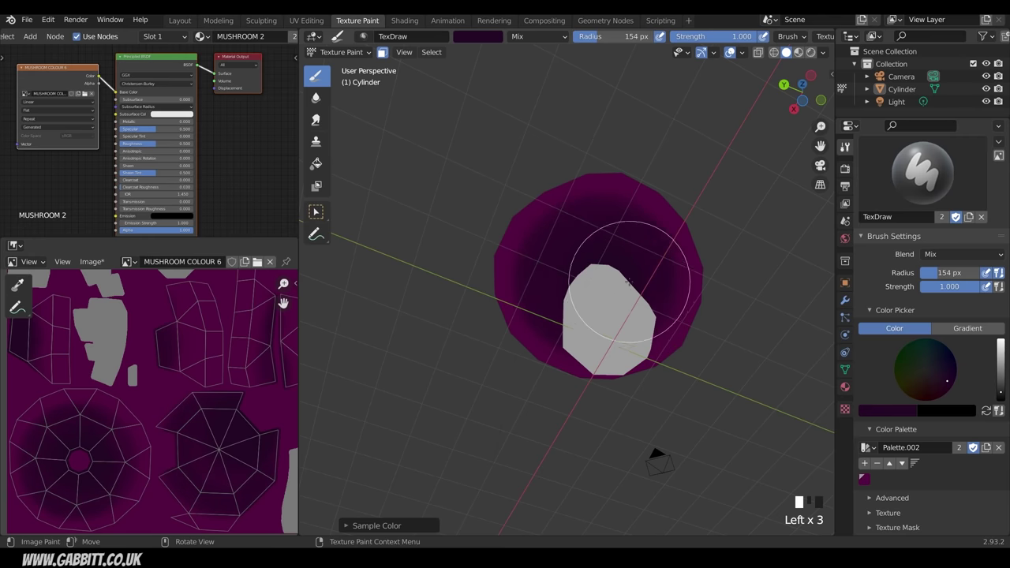
mouse_move(629, 282)
middle_down()
mouse_move(655, 266)
mouse_move(649, 335)
mouse_move(659, 330)
middle_up()
drag(973, 288, 939, 288)
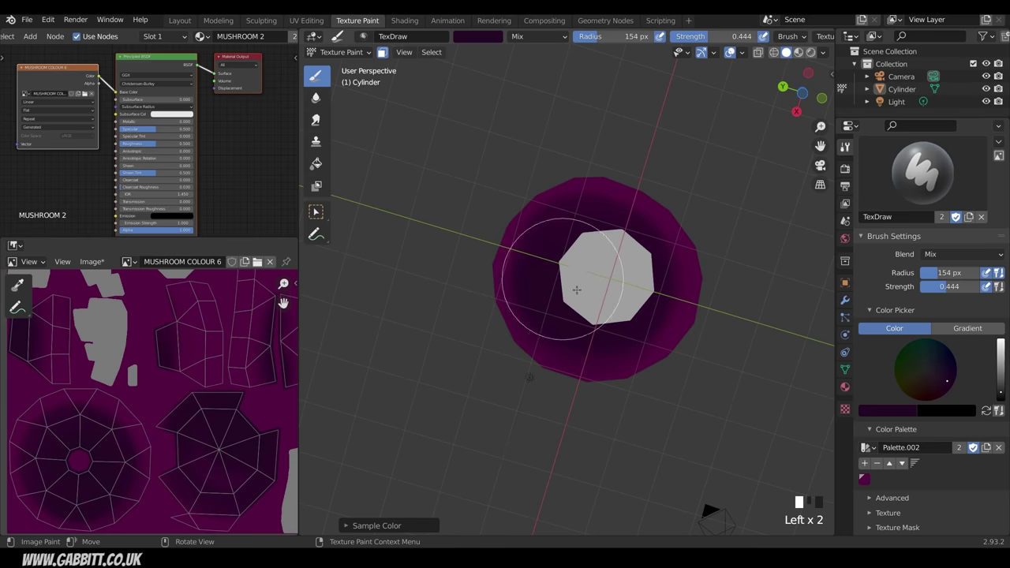
middle_drag(576, 289, 574, 293)
drag(548, 296, 546, 294)
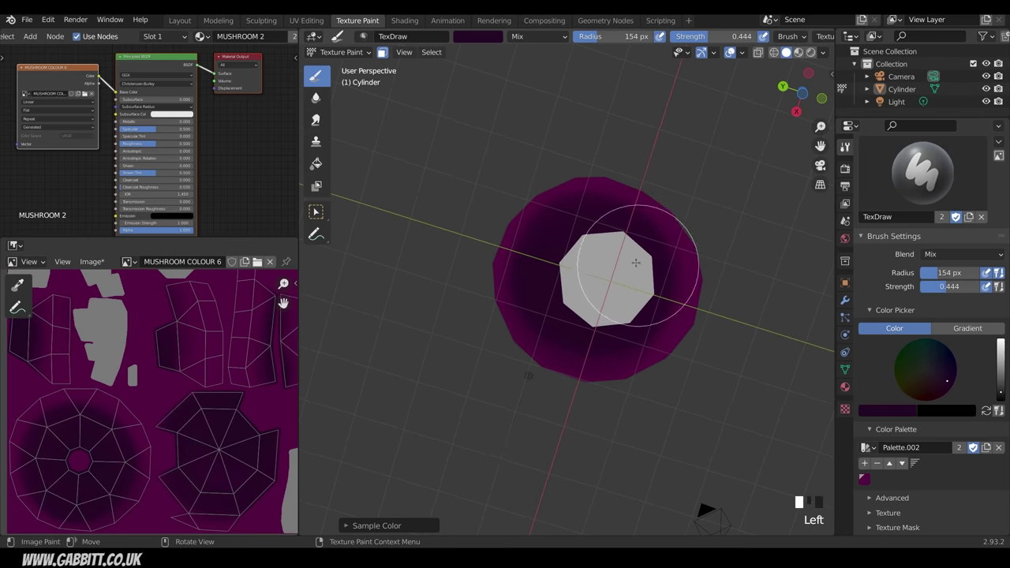
middle_drag(651, 309, 650, 319)
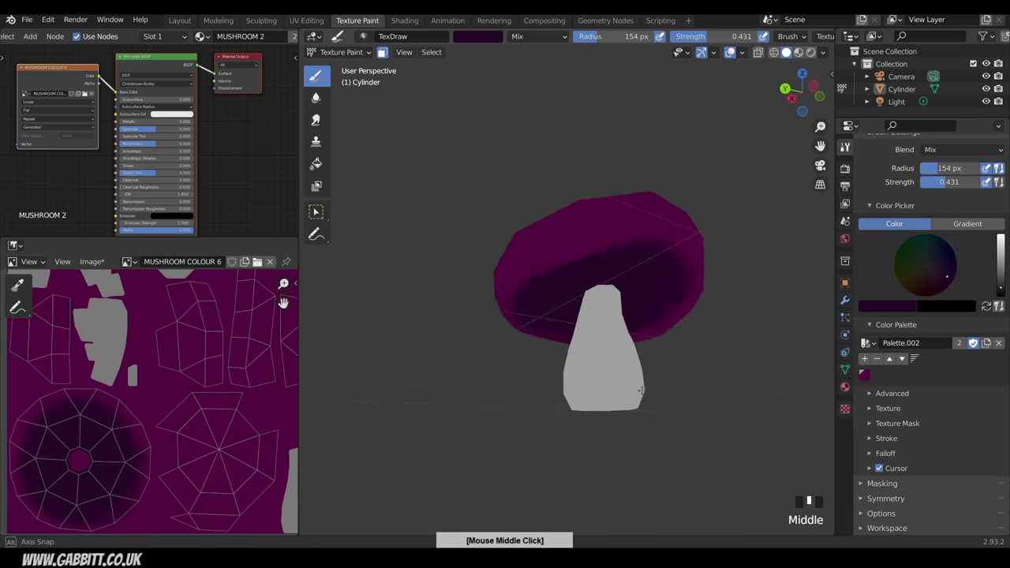
Step: Even out the dark purple shading all around the underside of the cap at a brush strength of 0.431
middle_drag(640, 389, 664, 410)
mouse_move(625, 326)
mouse_down()
mouse_move(619, 319)
mouse_move(646, 289)
mouse_up()
mouse_move(648, 281)
middle_down()
mouse_move(644, 274)
mouse_move(642, 296)
mouse_move(622, 232)
middle_up()
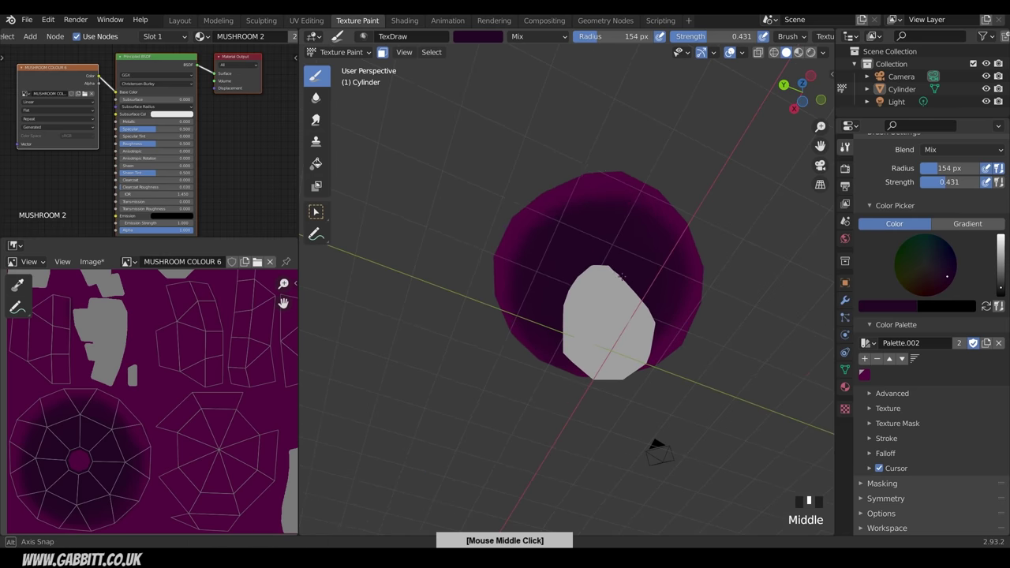
drag(620, 230, 609, 235)
click(600, 239)
middle_drag(613, 286, 622, 268)
drag(607, 306, 632, 234)
middle_drag(640, 302, 649, 274)
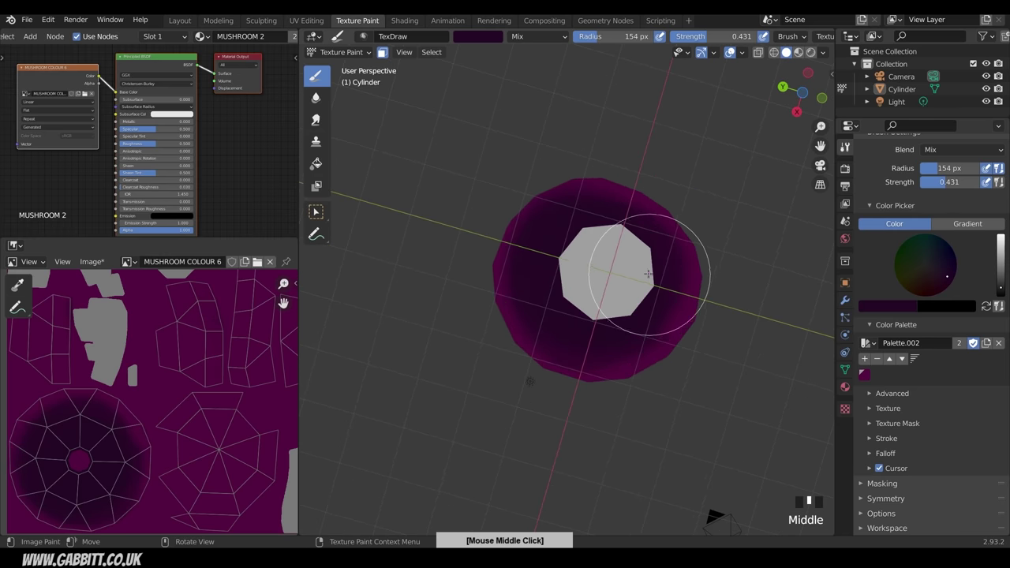
drag(653, 280, 641, 310)
Step: Choose a strong orange as the brush colour and add it to the colour palette
mouse_move(632, 284)
middle_down()
mouse_move(651, 320)
mouse_move(532, 162)
mouse_move(461, 224)
middle_up()
middle_drag(711, 391, 622, 446)
middle_drag(668, 273, 659, 257)
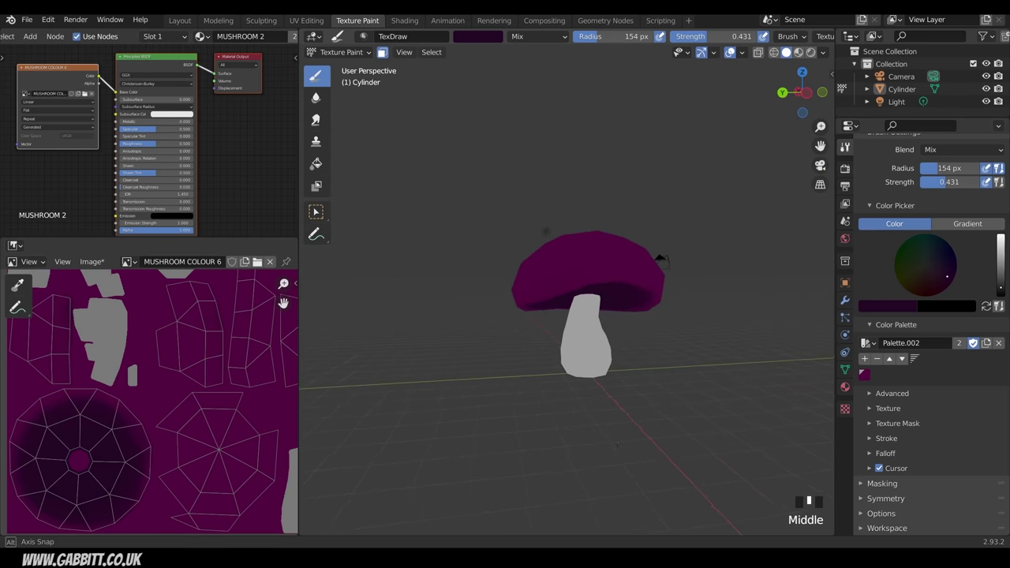
middle_drag(618, 447, 614, 445)
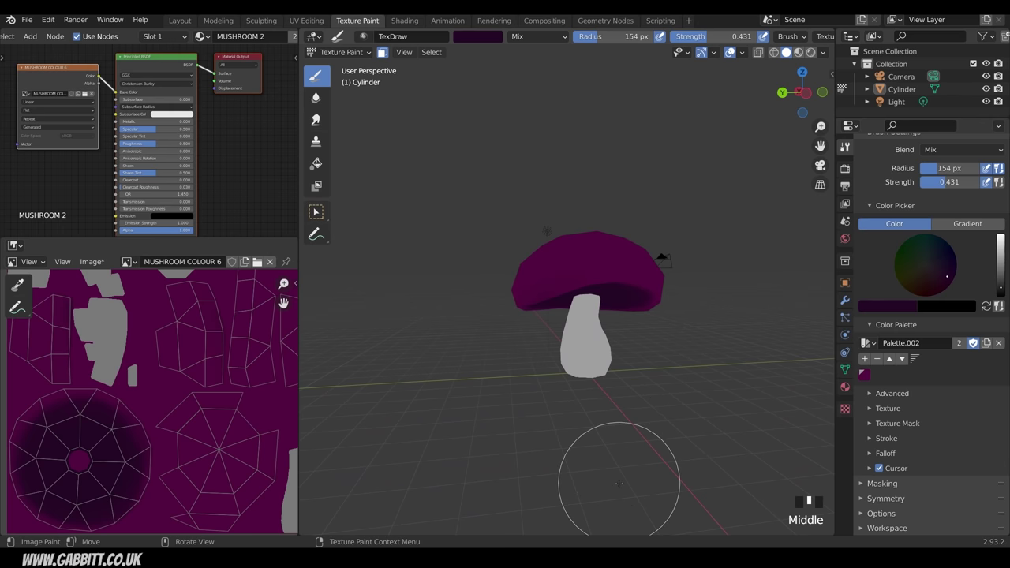
double_click(913, 280)
click(999, 257)
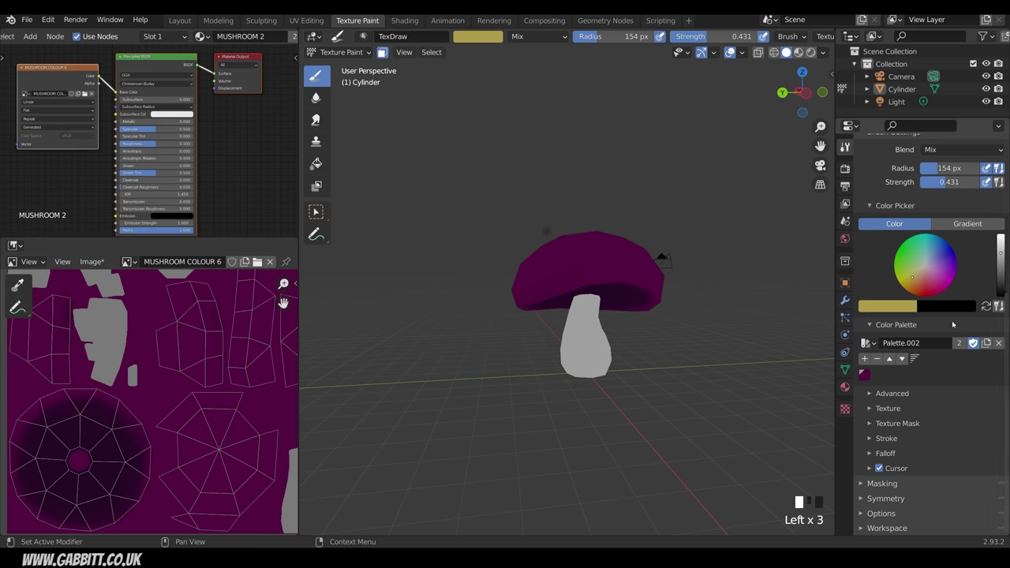
click(913, 289)
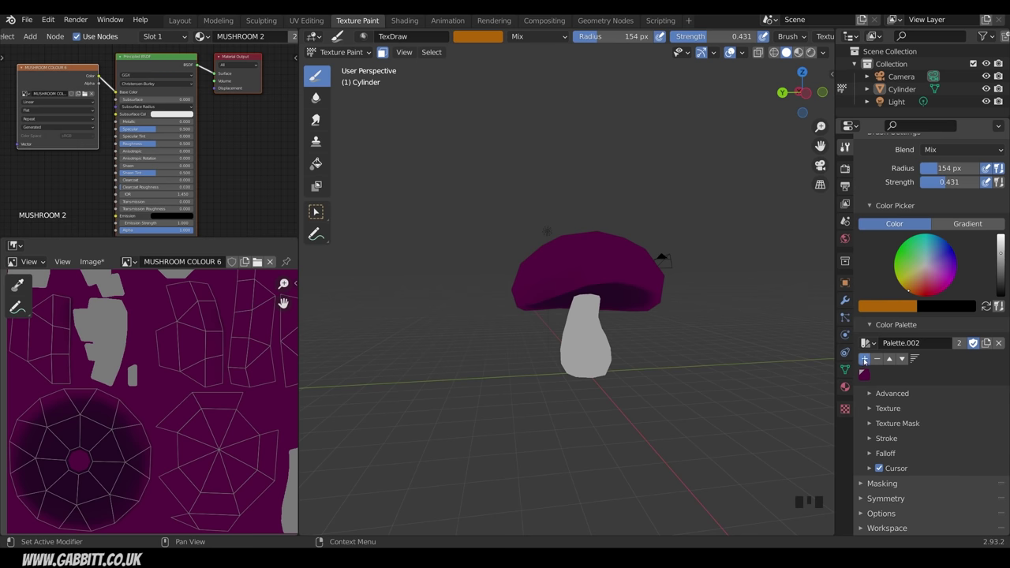
Step: Paint the top of the cap orange, letting the colour fade into the purple towards the rim
middle_drag(649, 304, 639, 410)
ctrl+middle_drag(639, 410, 634, 367)
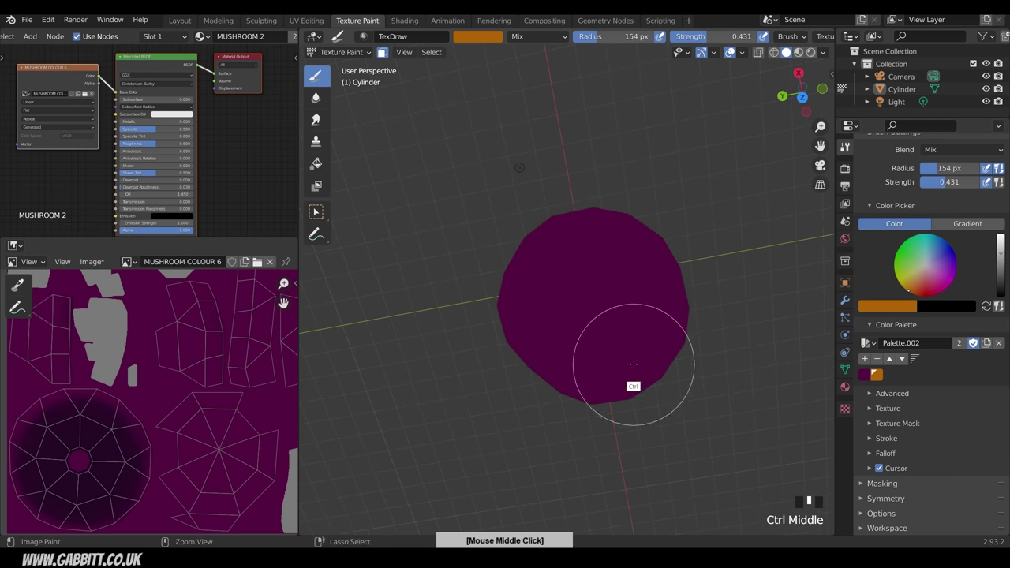
mouse_move(600, 308)
mouse_down()
mouse_move(559, 300)
mouse_move(608, 309)
mouse_move(577, 258)
mouse_move(590, 317)
mouse_up()
mouse_move(590, 317)
middle_down()
mouse_move(592, 221)
mouse_move(631, 223)
mouse_move(593, 243)
mouse_move(554, 317)
mouse_move(604, 361)
middle_up()
mouse_move(605, 360)
mouse_down()
mouse_move(555, 282)
mouse_move(567, 322)
mouse_up()
mouse_move(566, 321)
middle_down()
mouse_move(569, 265)
mouse_move(548, 250)
mouse_move(557, 300)
middle_up()
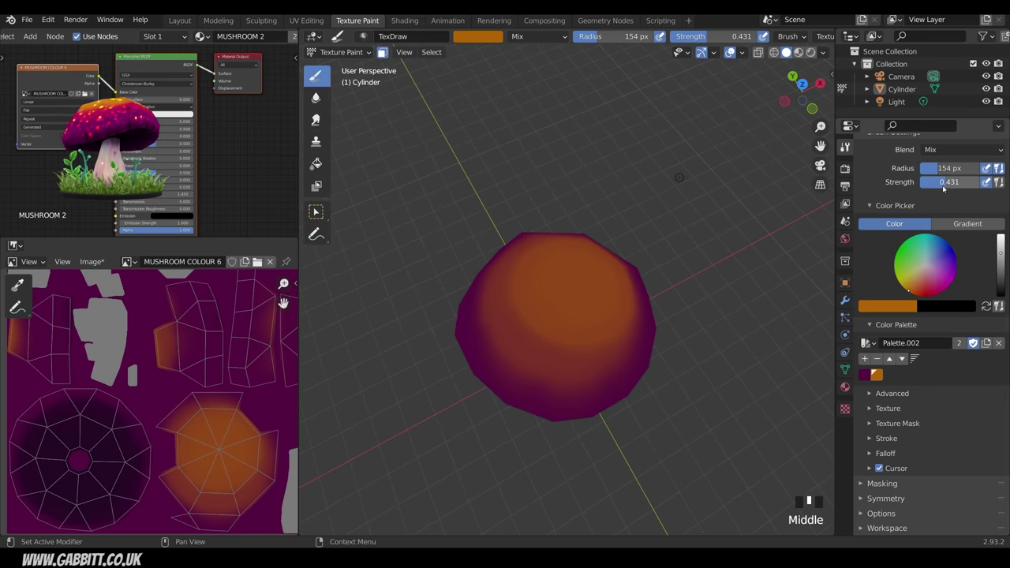
Step: Reduce the brush to 87 px and 0.216 strength, and build up the orange over the crown of the cap
drag(925, 190, 925, 189)
key(f)
mouse_move(619, 319)
middle_down()
mouse_move(642, 324)
mouse_move(602, 332)
middle_up()
click(590, 337)
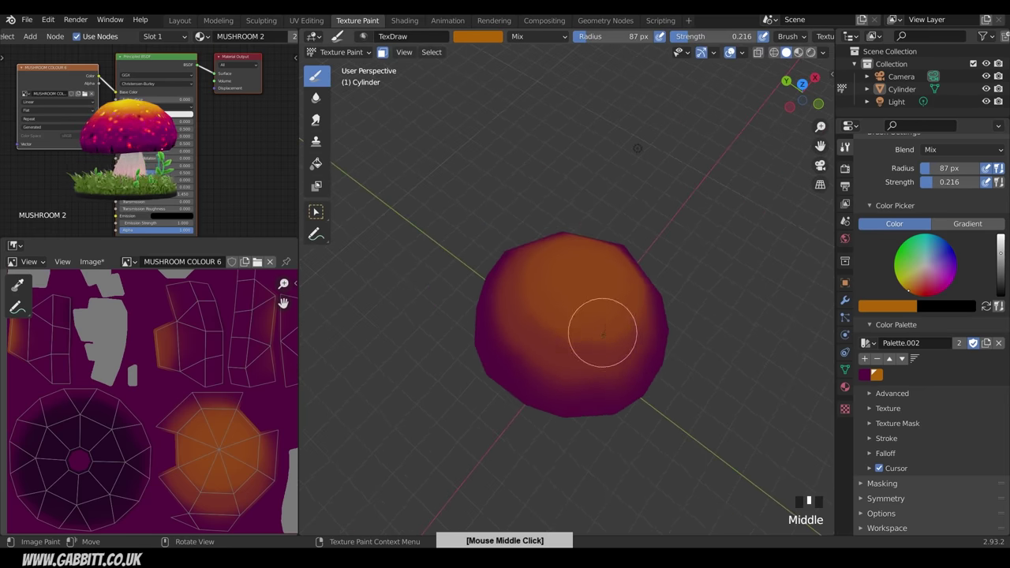
drag(602, 333, 588, 340)
mouse_move(585, 338)
mouse_down()
mouse_move(575, 342)
mouse_move(593, 335)
mouse_up()
middle_drag(599, 330, 602, 330)
drag(602, 329, 591, 296)
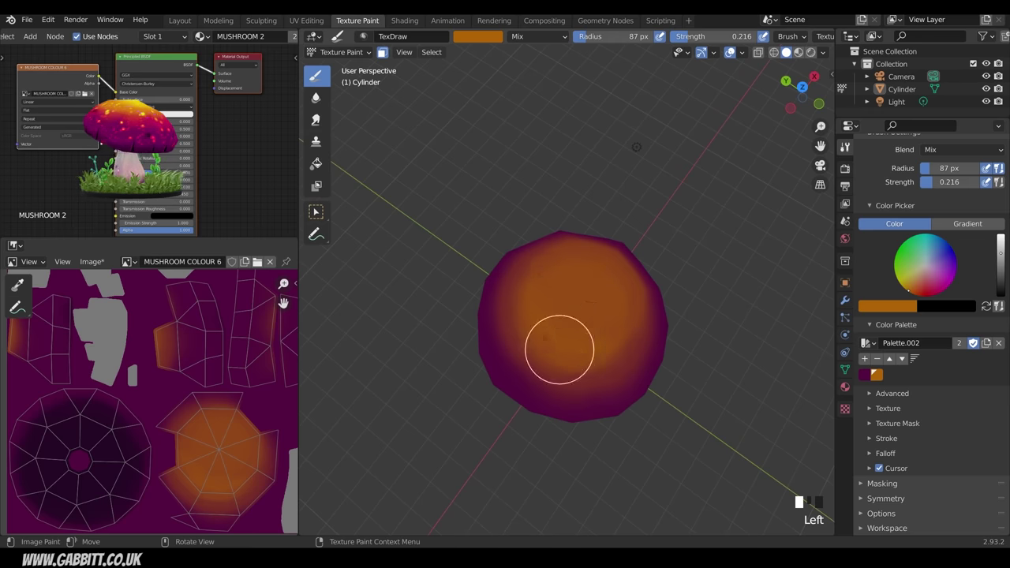
drag(559, 349, 578, 342)
Step: Soften the orange-to-purple transition around the cap with light orange strokes from several sides
middle_drag(577, 342, 621, 320)
drag(620, 321, 582, 339)
middle_drag(582, 339, 606, 335)
mouse_move(604, 335)
middle_down()
mouse_move(631, 327)
mouse_move(739, 250)
mouse_move(728, 276)
middle_up()
mouse_move(592, 251)
mouse_down()
mouse_move(609, 242)
mouse_move(588, 250)
mouse_up()
middle_drag(552, 260, 570, 258)
drag(570, 257, 550, 264)
middle_drag(505, 272, 545, 272)
drag(536, 270, 519, 276)
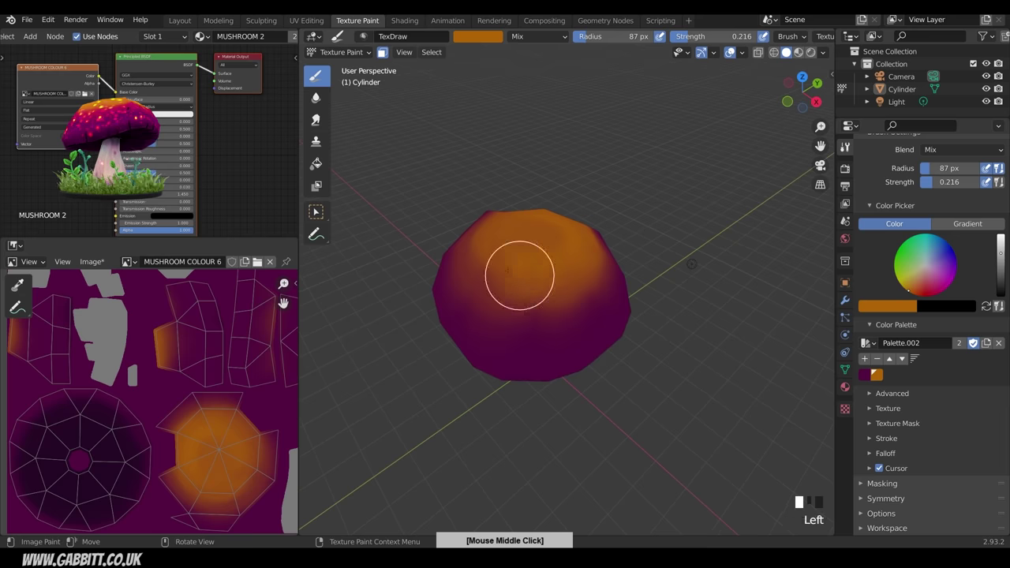
middle_drag(520, 276, 571, 275)
click(536, 253)
click(535, 254)
mouse_move(567, 227)
middle_down()
mouse_move(553, 252)
mouse_move(435, 131)
middle_up()
Step: Switch to the Smear brush and blend the orange edge into the surrounding purple
click(316, 119)
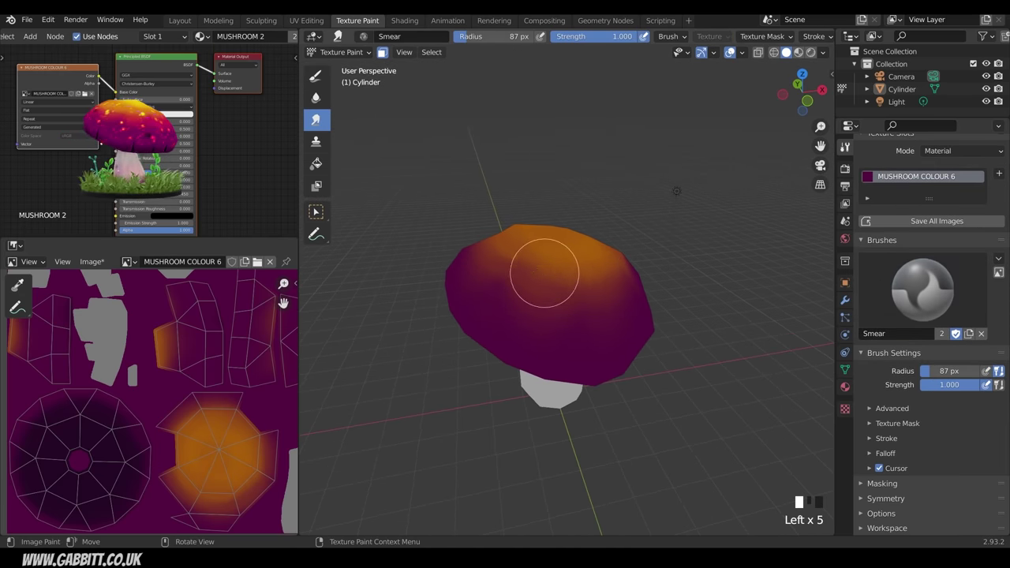
mouse_move(520, 261)
middle_down()
mouse_move(654, 288)
mouse_move(606, 278)
mouse_move(631, 284)
middle_up()
click(641, 267)
drag(629, 280, 576, 263)
mouse_move(576, 263)
middle_down()
mouse_move(595, 260)
mouse_move(575, 253)
mouse_move(662, 288)
middle_up()
click(580, 258)
key(Tab)
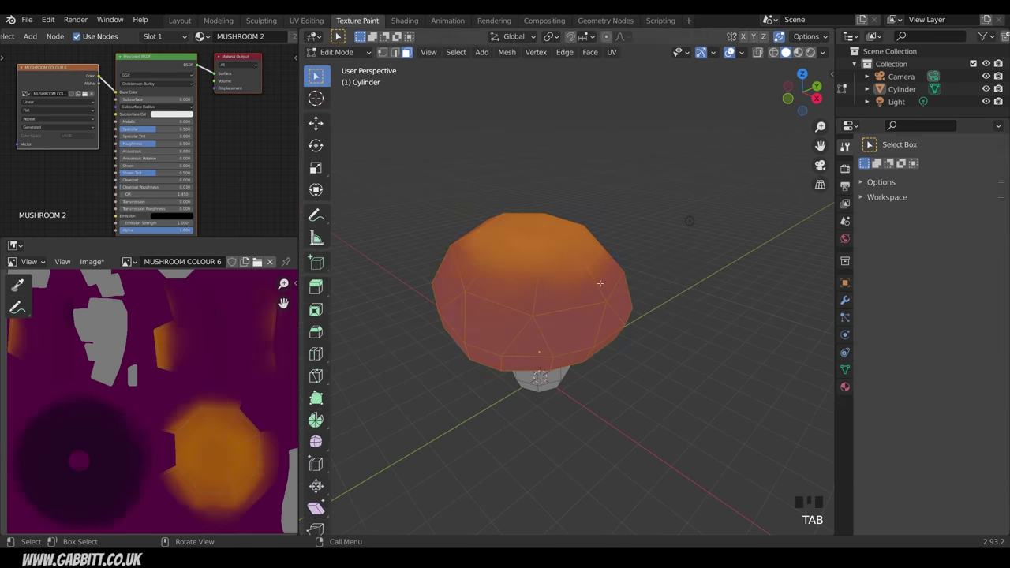
key(Tab)
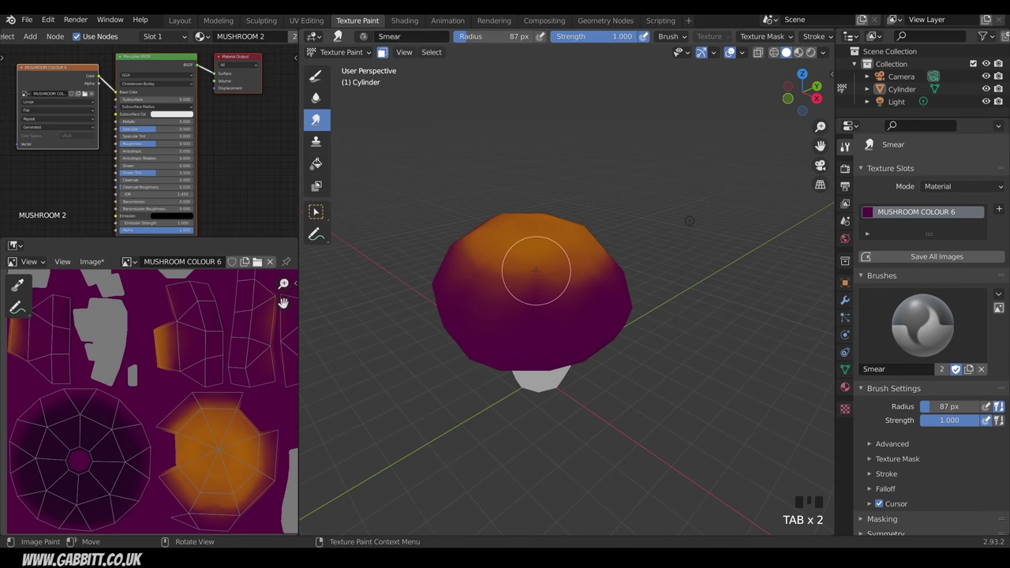
Step: Smear the orange down into the purple on the remaining sides of the cap
middle_drag(518, 267, 587, 289)
click(526, 292)
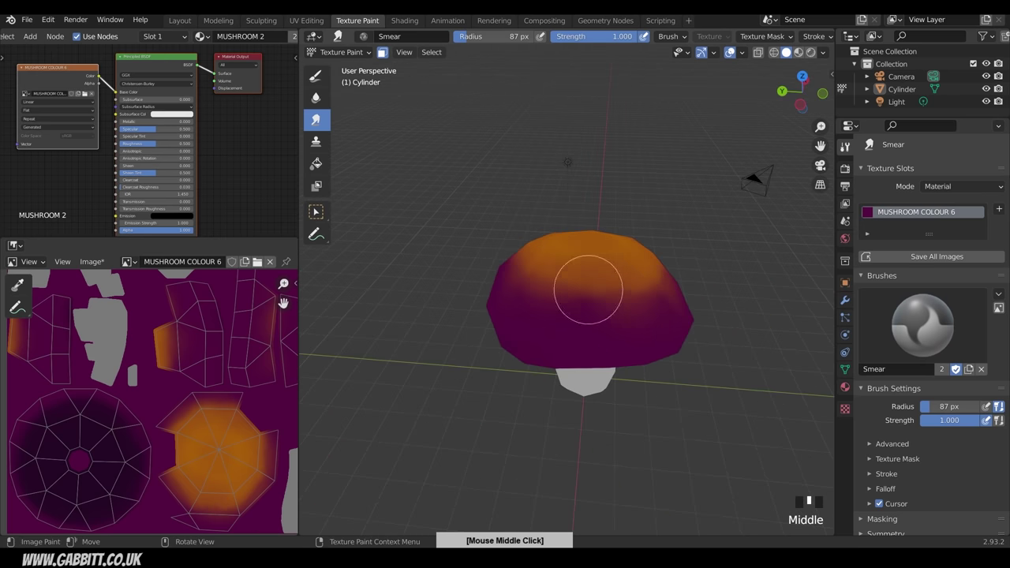
drag(556, 276, 533, 276)
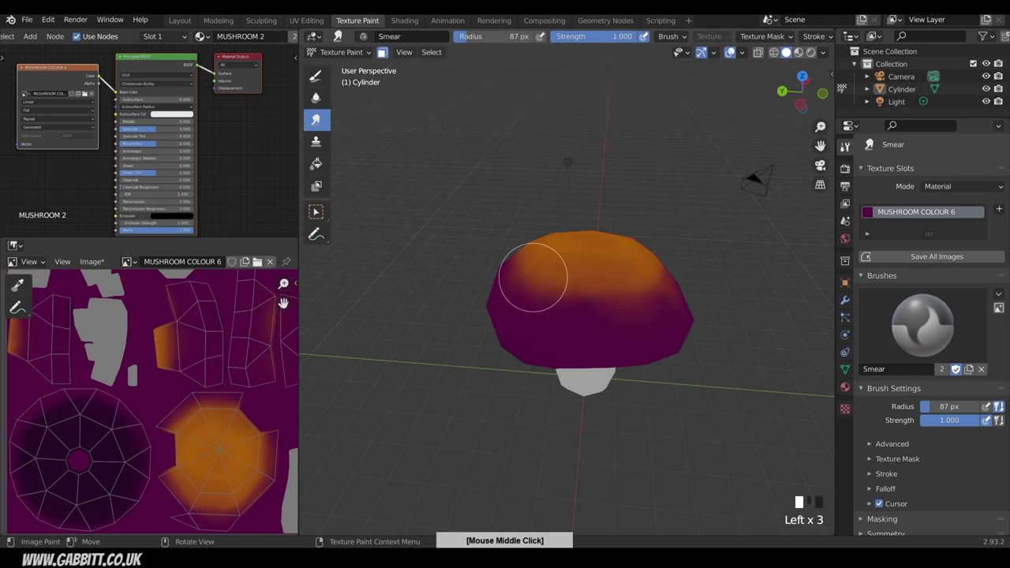
middle_drag(533, 277, 599, 300)
drag(597, 251, 593, 278)
drag(575, 248, 571, 270)
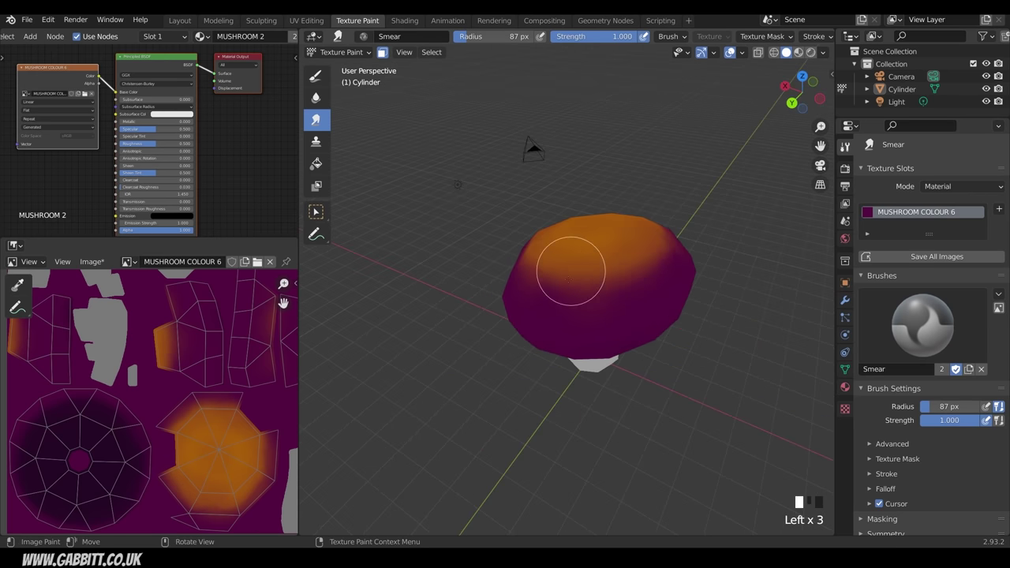
mouse_move(638, 372)
middle_down()
mouse_move(685, 322)
mouse_move(660, 392)
mouse_move(569, 333)
mouse_move(573, 378)
mouse_move(575, 367)
mouse_move(636, 358)
mouse_move(670, 374)
middle_up()
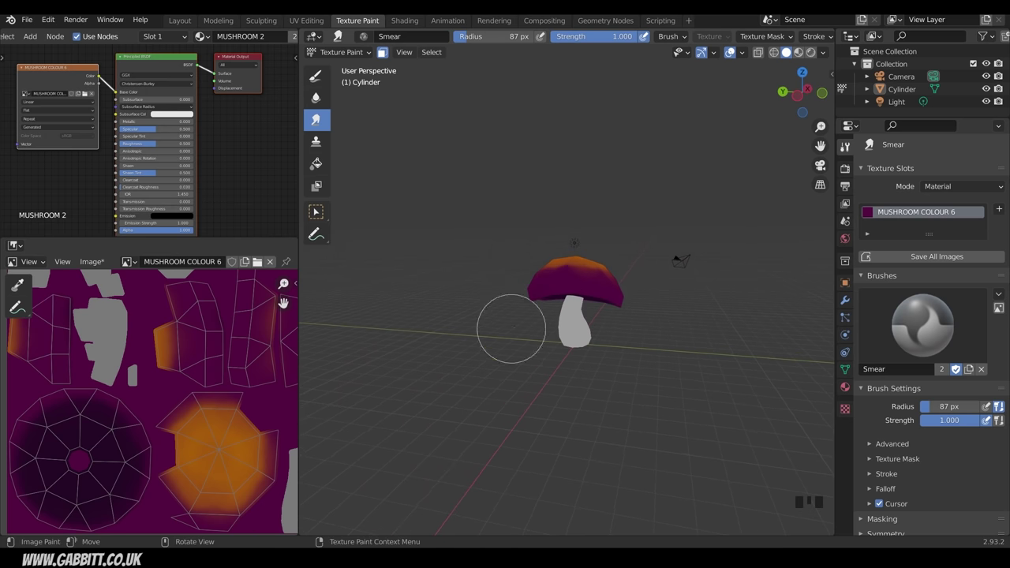
middle_drag(511, 328, 595, 296)
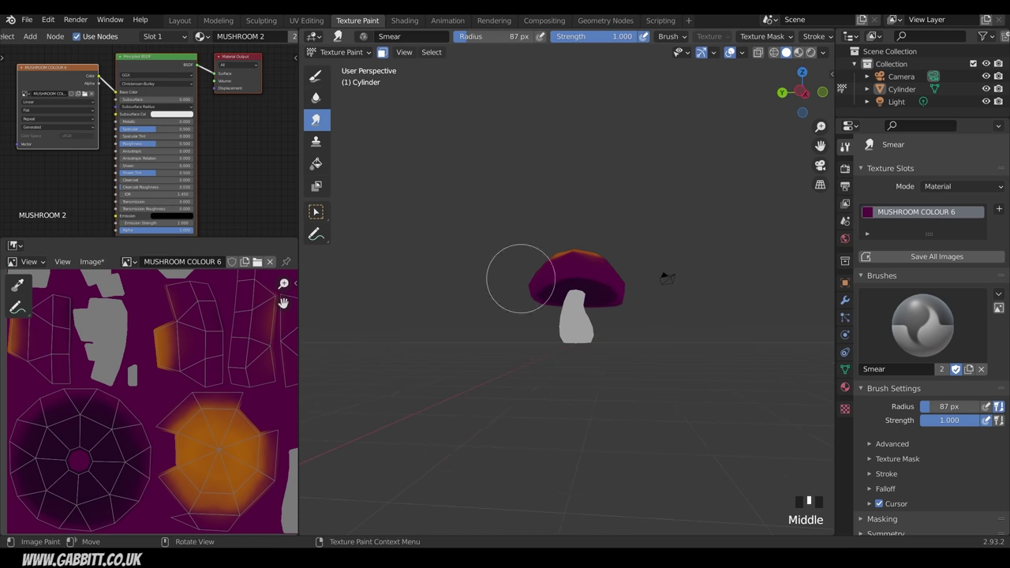
Step: Return to the Draw brush, sample the dark purple from the cap's underside and add it to the colour palette
click(317, 76)
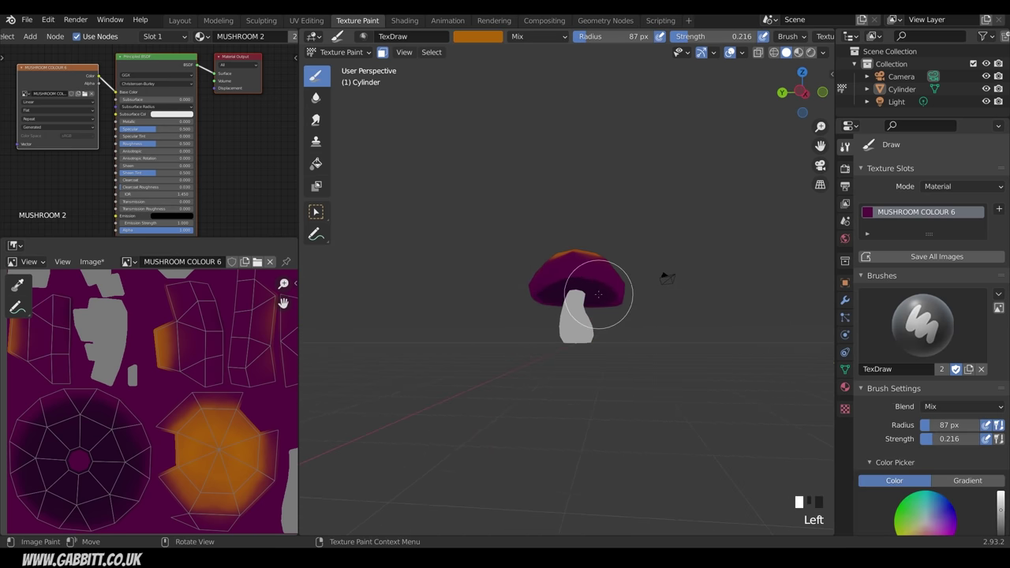
key(s)
middle_drag(879, 425, 879, 257)
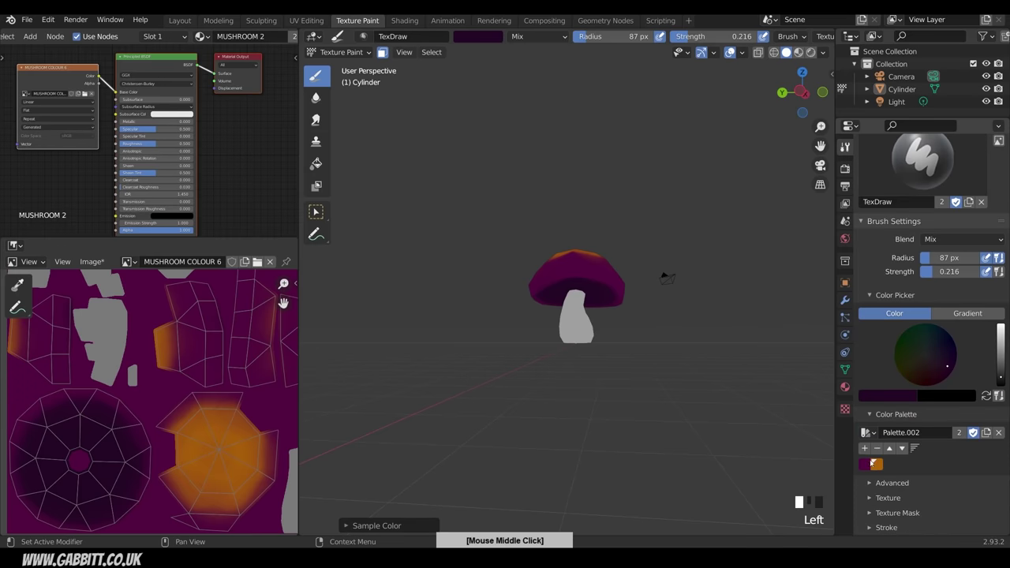
click(866, 448)
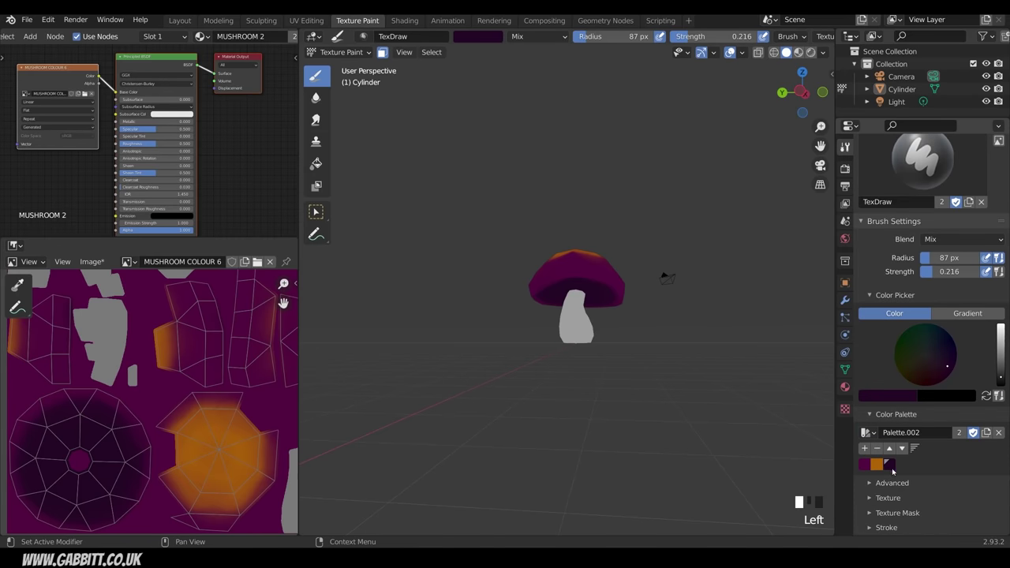
Step: Paint soft dark purple shading along the lower rim of the cap, working around its sides
mouse_move(667, 268)
ctrl+middle_down()
mouse_move(661, 316)
mouse_move(612, 235)
ctrl+middle_up()
mouse_move(612, 235)
mouse_down()
mouse_move(545, 237)
mouse_move(576, 264)
mouse_up()
middle_drag(671, 264, 634, 248)
drag(633, 248, 568, 276)
middle_drag(675, 268, 640, 249)
drag(640, 249, 551, 303)
mouse_move(551, 303)
middle_down()
mouse_move(514, 310)
mouse_move(560, 271)
mouse_move(546, 270)
mouse_move(576, 289)
mouse_move(544, 300)
mouse_move(553, 320)
mouse_move(537, 300)
middle_up()
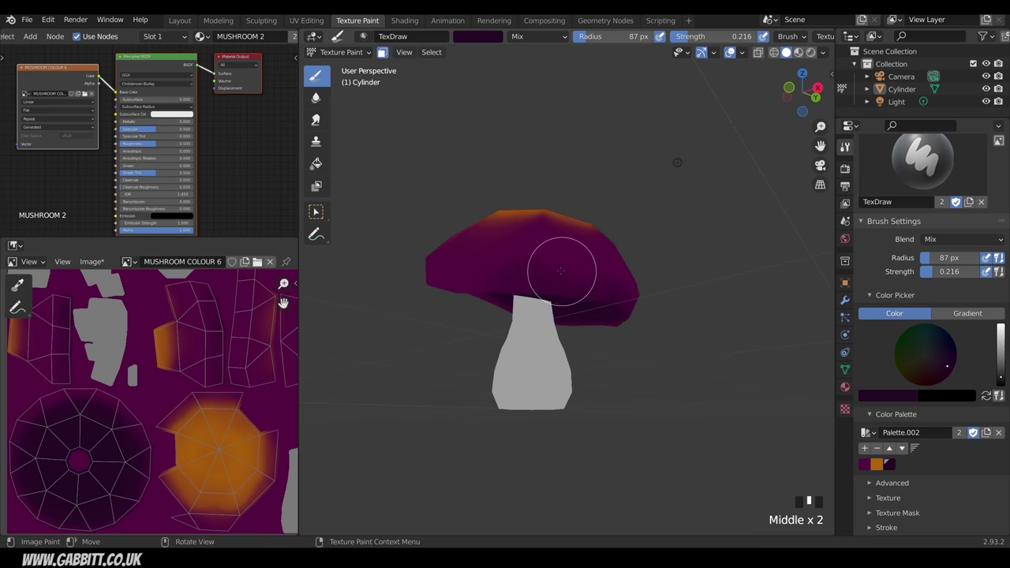
Step: Extend the dark purple shading over the rest of the rim, blending it into the underside
middle_drag(596, 307, 631, 282)
click(581, 244)
click(523, 221)
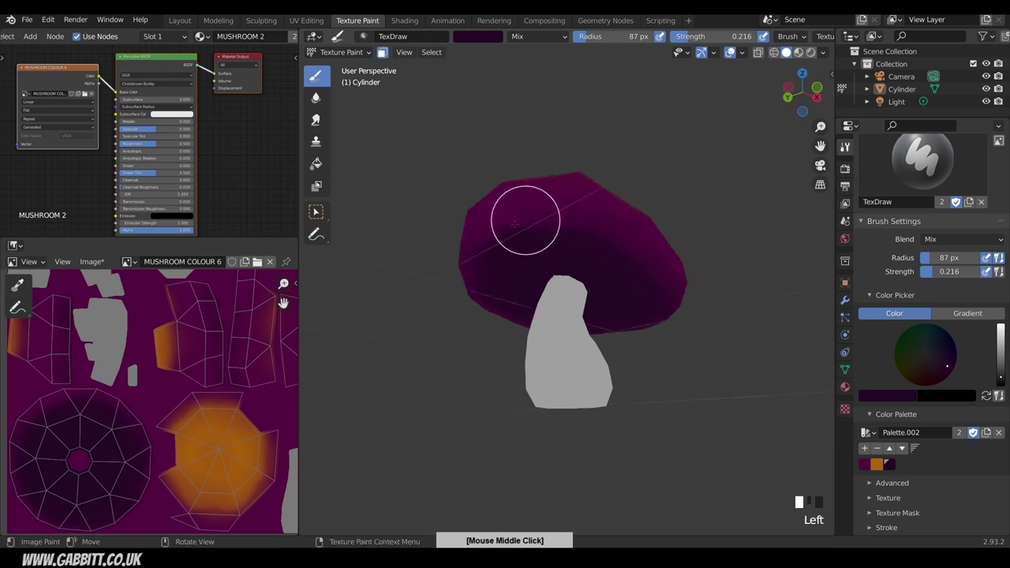
middle_drag(523, 221, 606, 250)
click(541, 282)
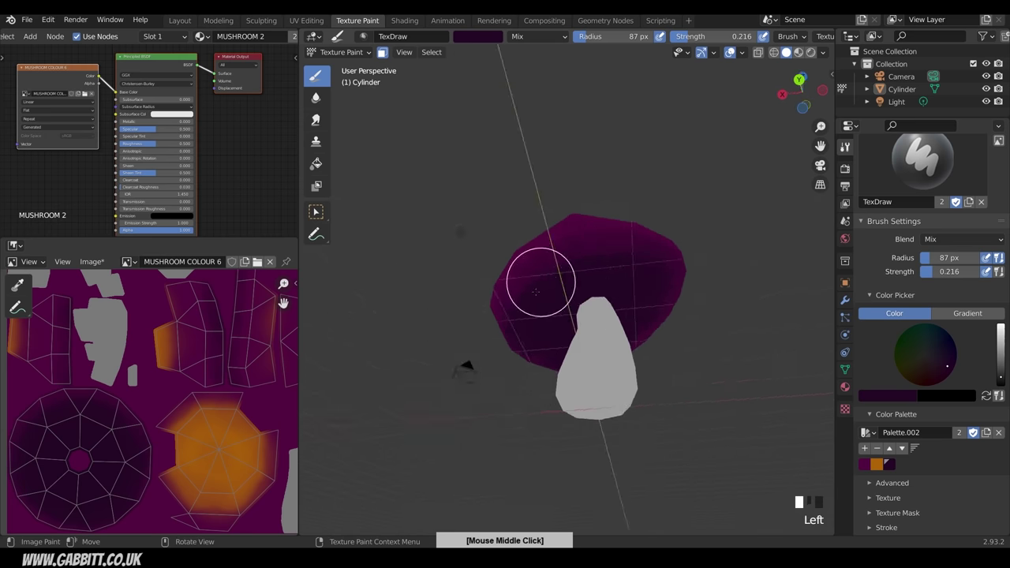
middle_drag(542, 282, 685, 368)
click(549, 269)
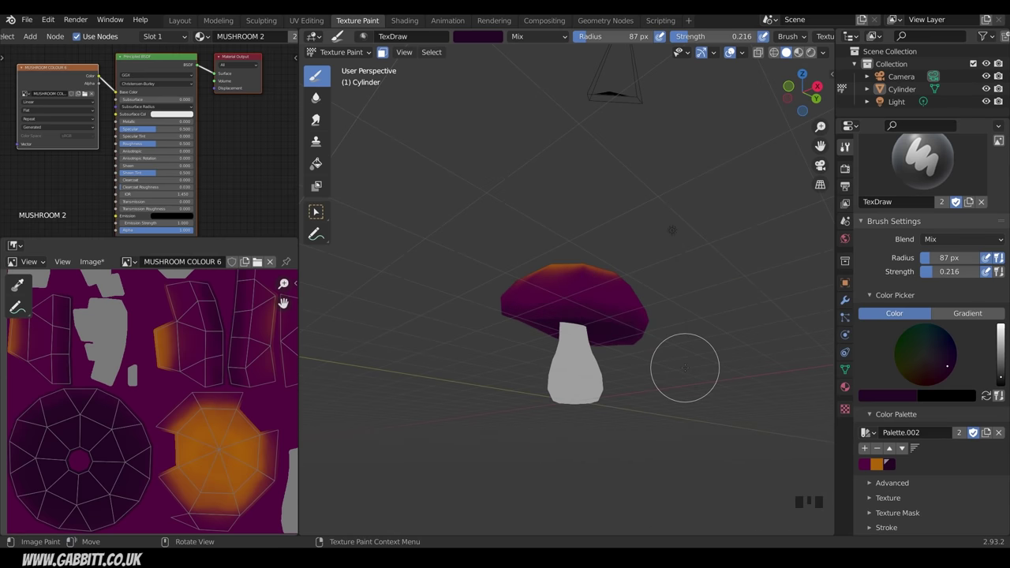
Step: Invert the face selection mask so only the stem can be painted, and desaturate the dark brush colour to near grey
key(ctrl+i)
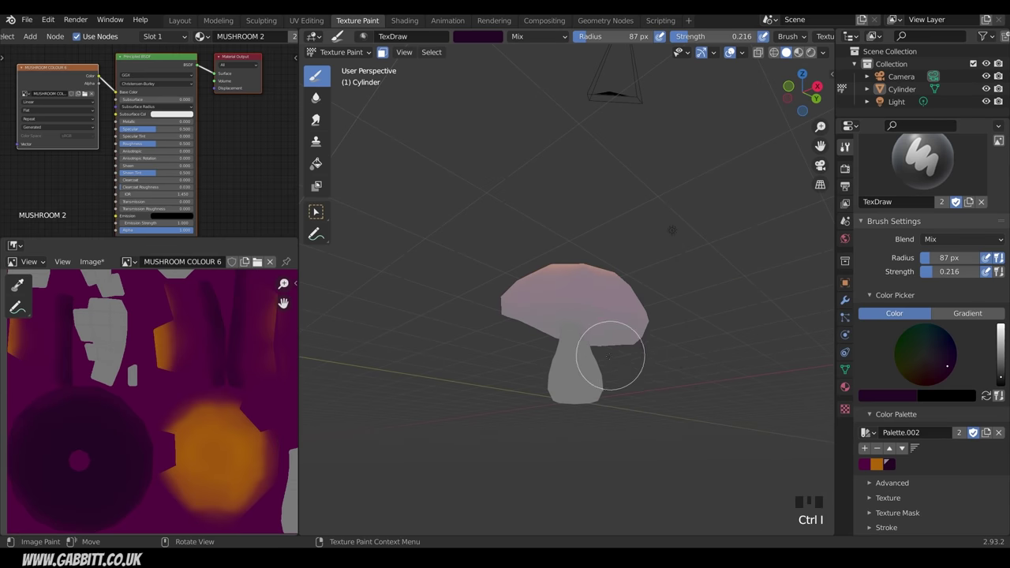
mouse_move(609, 357)
middle_down()
mouse_move(628, 416)
mouse_move(611, 399)
mouse_move(628, 369)
mouse_move(635, 374)
middle_up()
click(927, 356)
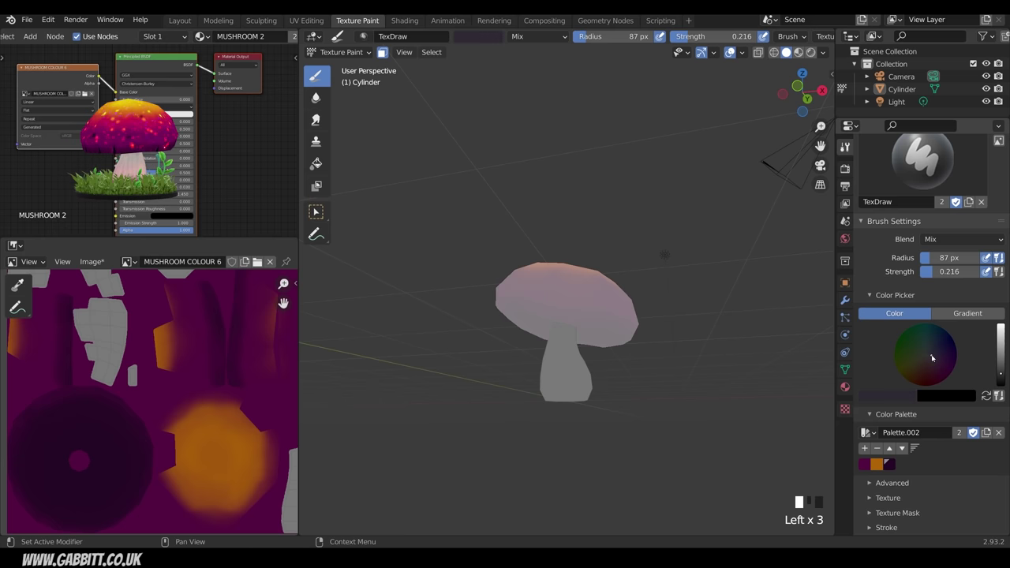
Step: Try to paint dark grey shading on the stem just below the cap
mouse_move(569, 316)
middle_down()
mouse_move(547, 309)
mouse_move(533, 323)
mouse_move(638, 348)
mouse_move(588, 347)
middle_up()
click(548, 308)
click(548, 307)
click(548, 308)
click(541, 314)
click(541, 314)
click(541, 314)
click(541, 315)
Step: Undo the dark grey strokes painted on the stem just below the cap
ctrl+middle_drag(588, 348, 608, 266)
mouse_move(564, 368)
middle_down()
mouse_move(555, 352)
mouse_move(538, 409)
mouse_move(555, 420)
mouse_move(520, 352)
middle_up()
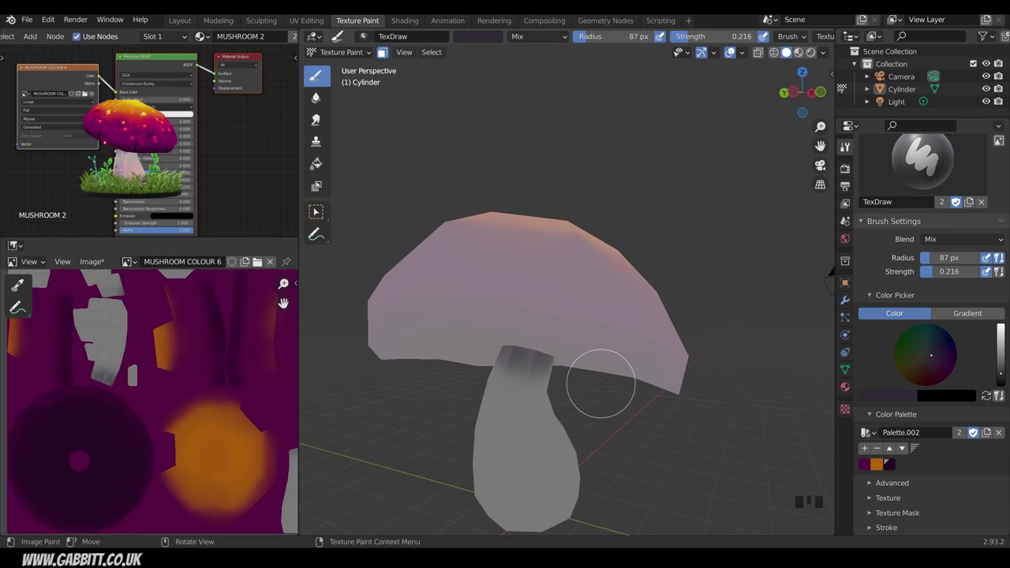
key(ctrl+z)
key(ctrl+z)
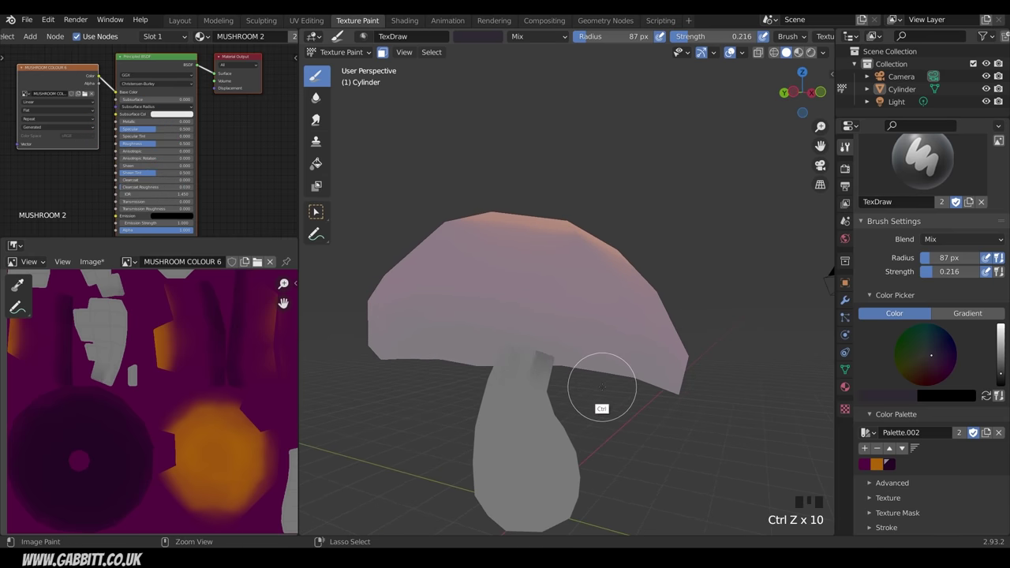
middle_drag(722, 435, 685, 422)
key(ctrl+z)
middle_drag(801, 451, 752, 428)
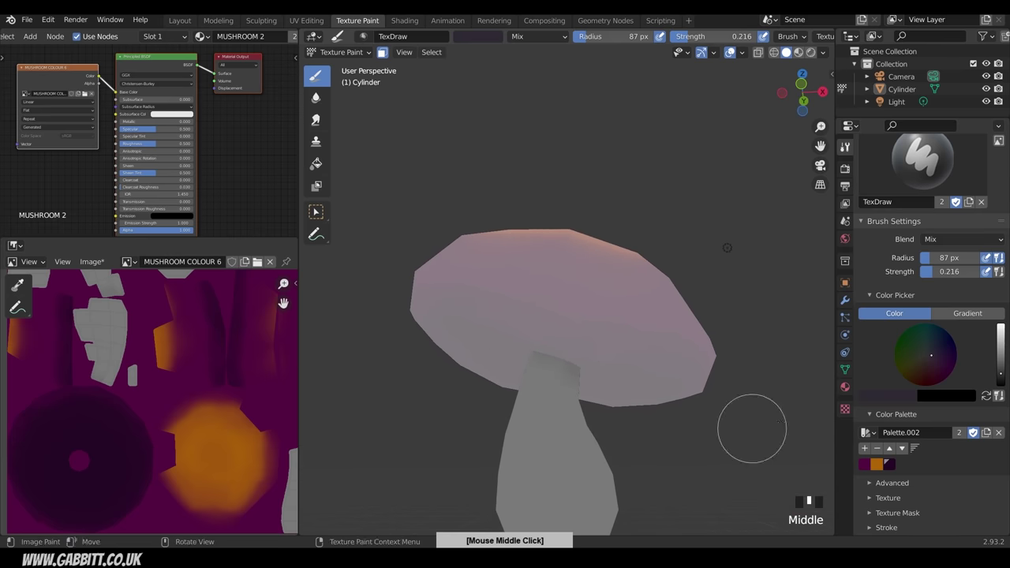
Step: Paint soft dark grey shading on the top of the stem where it meets the cap, starting around its sides
scroll(915, 474, down, 3)
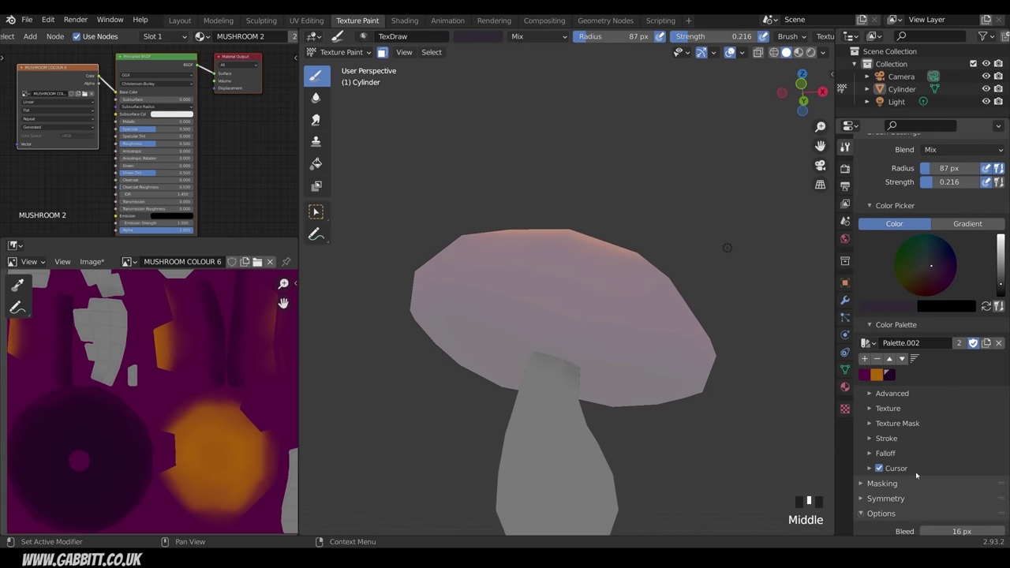
scroll(919, 477, down, 3)
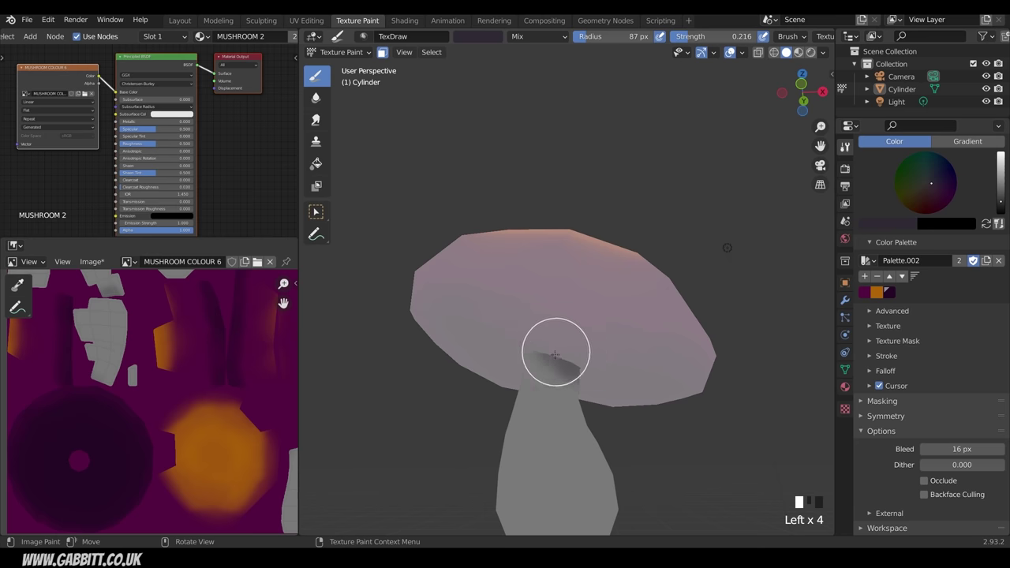
middle_drag(568, 360, 364, 211)
middle_drag(780, 418, 713, 427)
drag(567, 334, 567, 338)
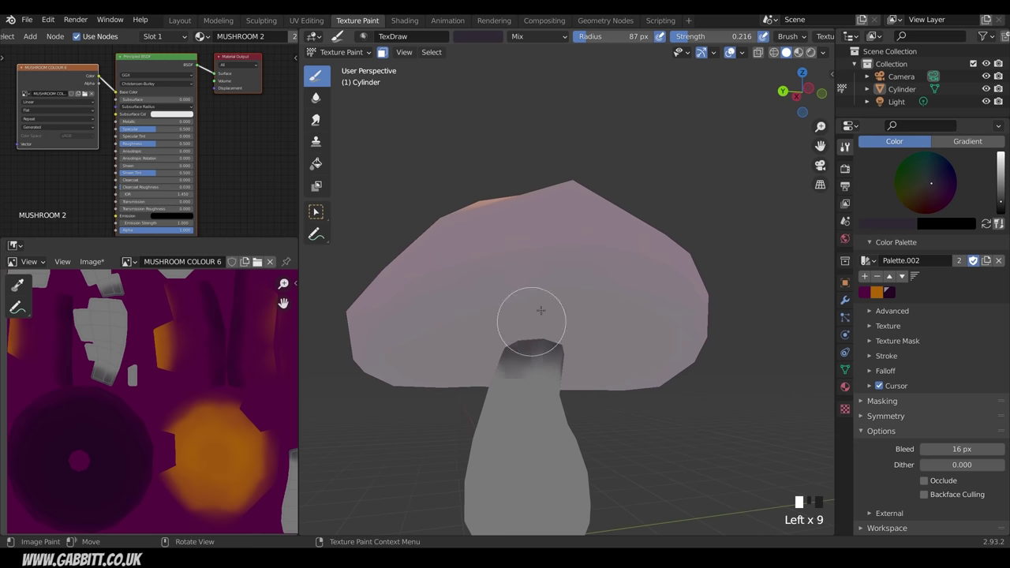
middle_drag(515, 416, 621, 406)
drag(580, 347, 582, 344)
drag(582, 338, 574, 344)
drag(573, 344, 568, 342)
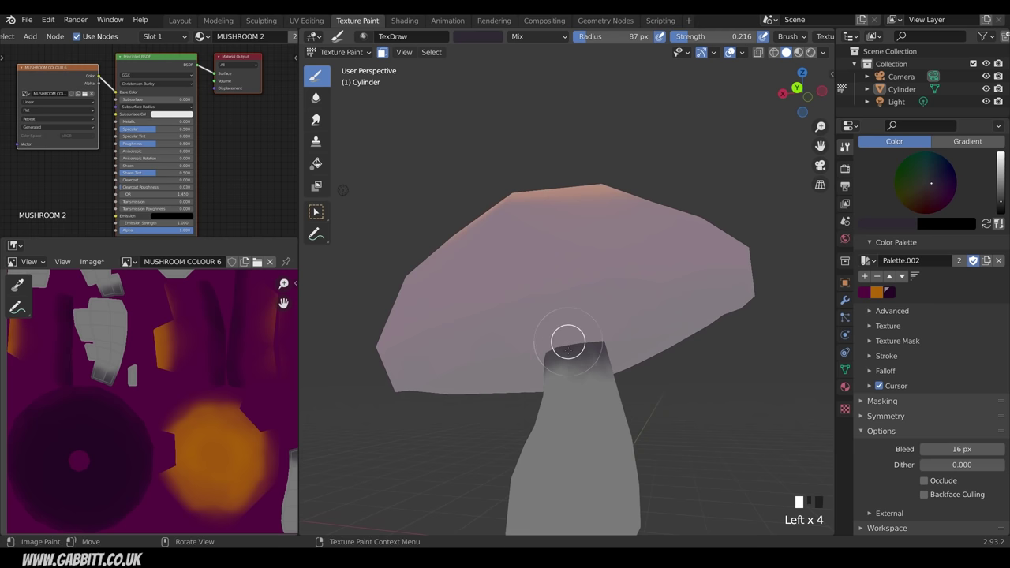
middle_drag(553, 383, 654, 399)
middle_drag(623, 351, 648, 326)
drag(623, 369, 618, 377)
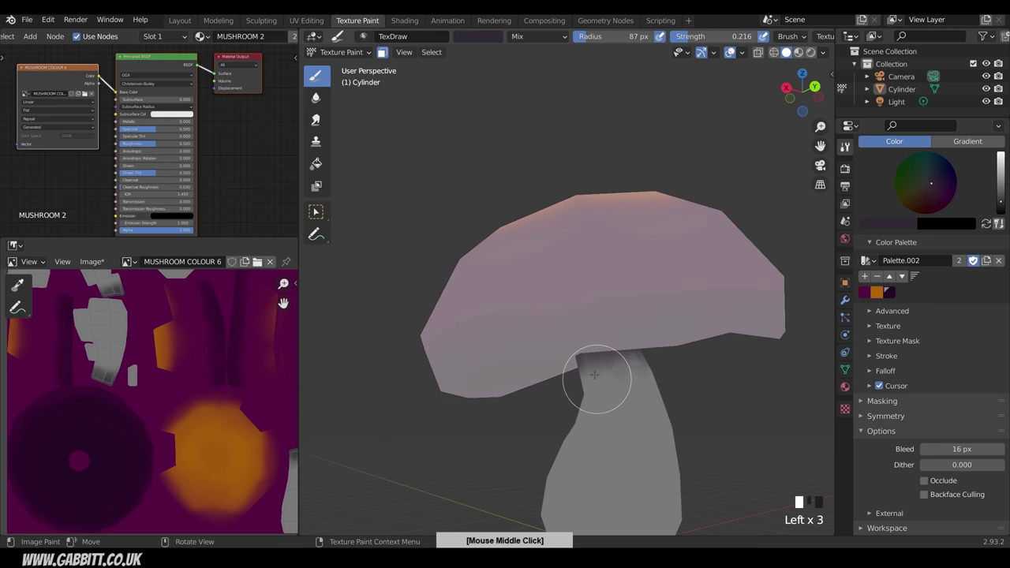
Step: Continue the dark shading around the rest of the stem's top and deepen it directly beneath the cap
middle_drag(595, 375, 637, 363)
click(598, 357)
click(586, 345)
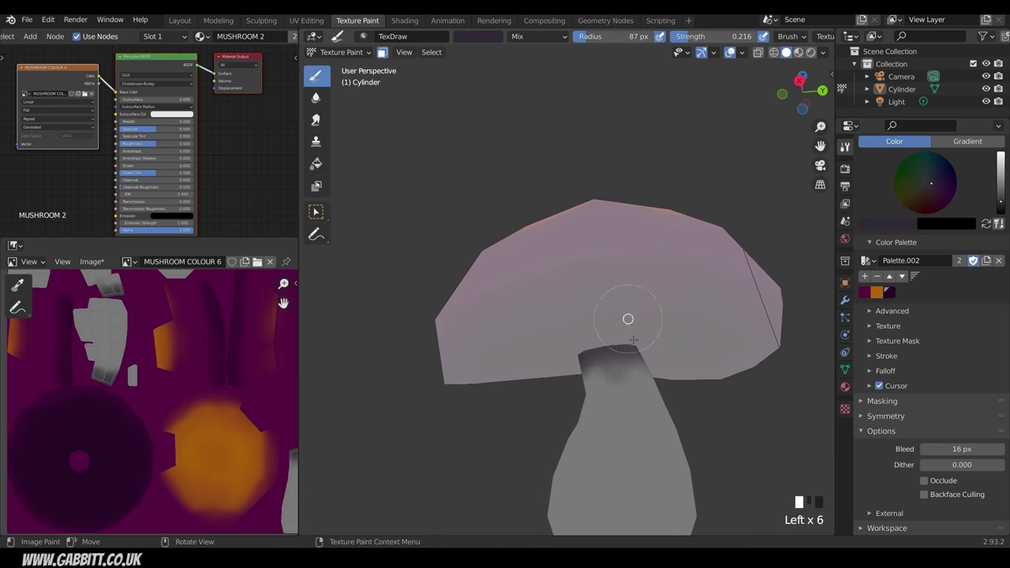
mouse_move(610, 332)
middle_down()
mouse_move(620, 328)
mouse_move(637, 387)
mouse_move(604, 351)
middle_up()
click(613, 322)
click(614, 323)
middle_drag(603, 351, 566, 324)
click(550, 351)
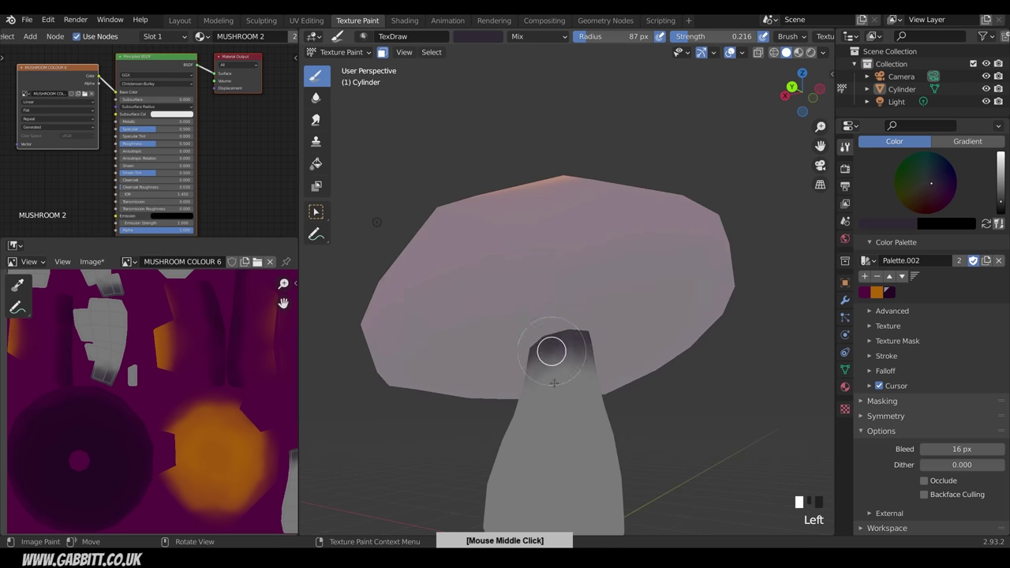
click(561, 336)
click(554, 351)
mouse_move(576, 383)
middle_down()
mouse_move(565, 393)
mouse_move(557, 308)
middle_up()
click(557, 308)
click(570, 340)
click(581, 367)
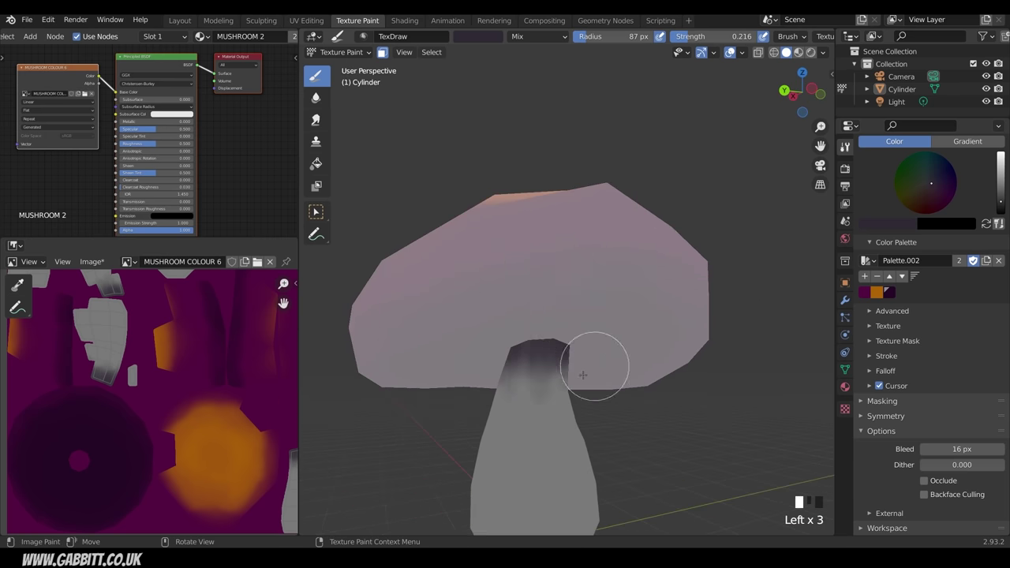
mouse_move(582, 367)
middle_down()
mouse_move(531, 333)
mouse_move(513, 369)
middle_up()
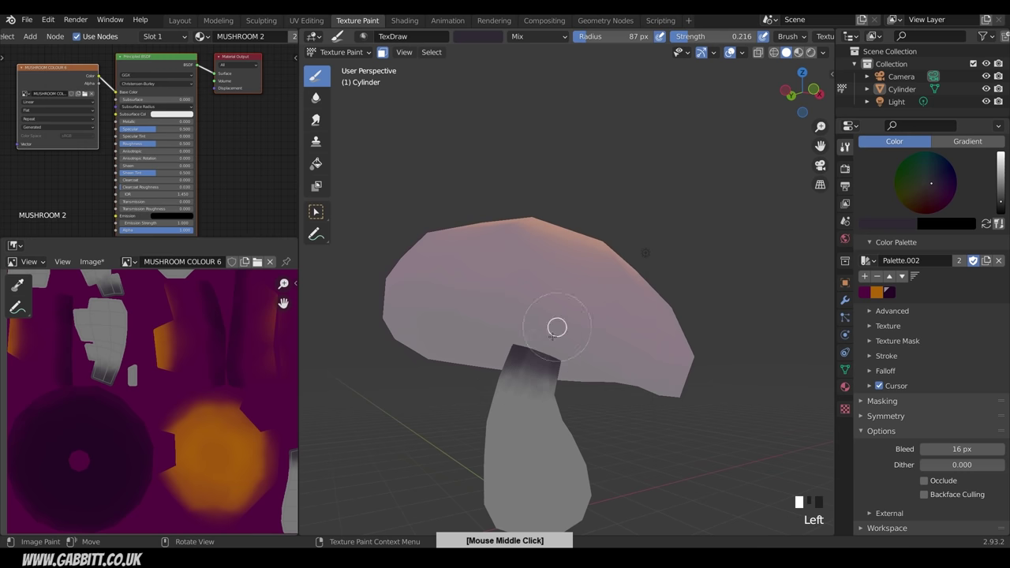
click(557, 370)
Step: Paint soft dark grey-purple shading around the base of the stem
click(560, 419)
mouse_move(559, 419)
middle_down()
mouse_move(609, 368)
mouse_move(633, 360)
mouse_move(612, 407)
mouse_move(568, 449)
mouse_move(588, 418)
mouse_move(515, 401)
mouse_move(585, 399)
middle_up()
click(565, 431)
click(557, 428)
click(550, 428)
click(542, 428)
click(566, 400)
click(561, 392)
click(554, 384)
click(570, 404)
click(564, 406)
click(578, 393)
click(573, 393)
click(569, 402)
Step: Extend the dark base shading around further sides of the stem and onto its bottom
mouse_move(581, 398)
middle_down()
mouse_move(610, 382)
mouse_move(586, 392)
middle_up()
click(606, 376)
mouse_move(610, 396)
middle_down()
mouse_move(582, 408)
mouse_move(572, 396)
mouse_move(587, 374)
middle_up()
click(599, 397)
click(611, 401)
click(623, 408)
click(580, 405)
click(574, 403)
click(568, 401)
click(589, 367)
click(571, 371)
click(552, 372)
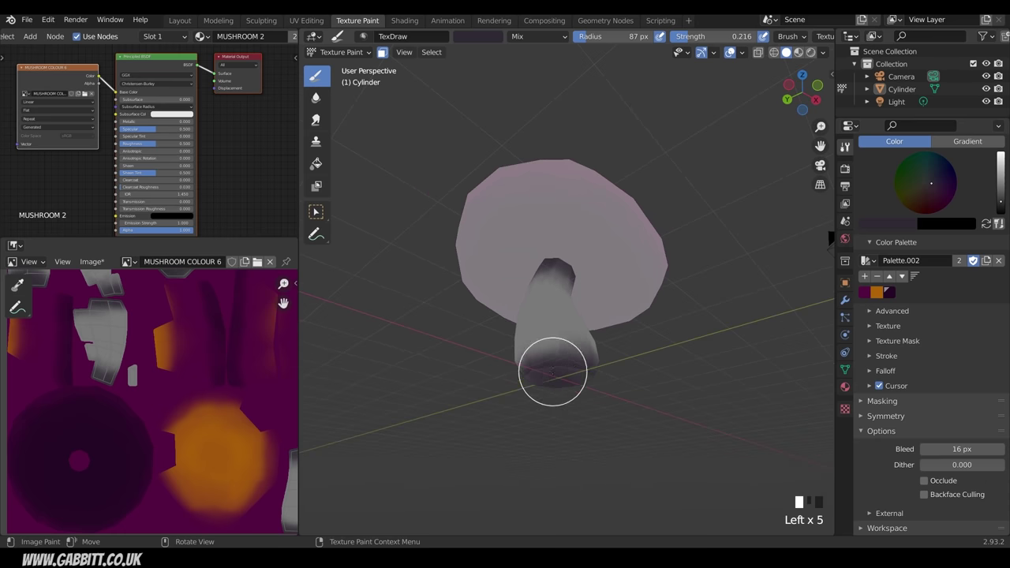
Step: Shade the remaining sides of the stem's base with the same dark colour
middle_drag(583, 412, 636, 392)
click(587, 374)
click(576, 375)
click(564, 375)
middle_drag(564, 375, 623, 399)
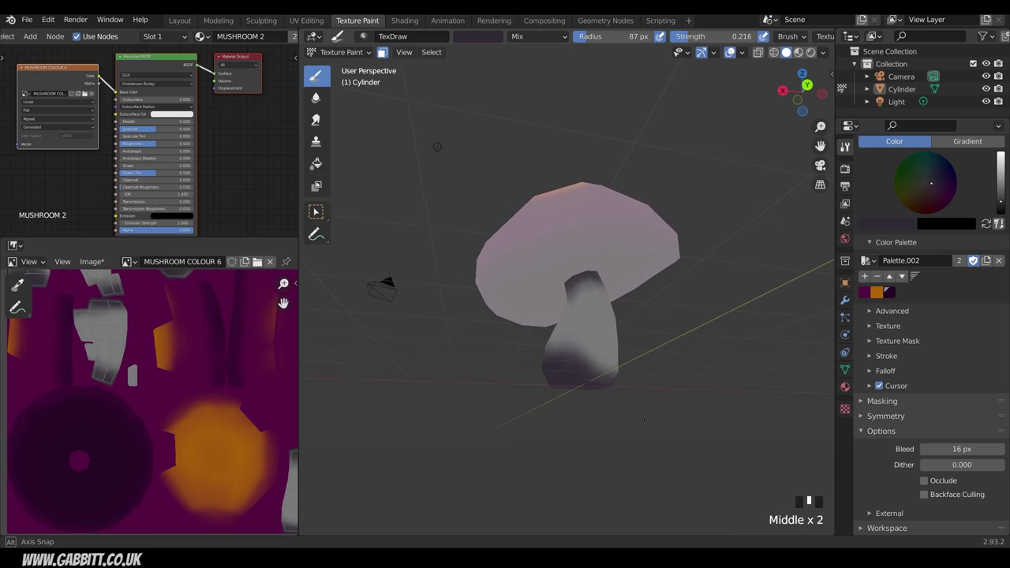
middle_drag(644, 419, 717, 424)
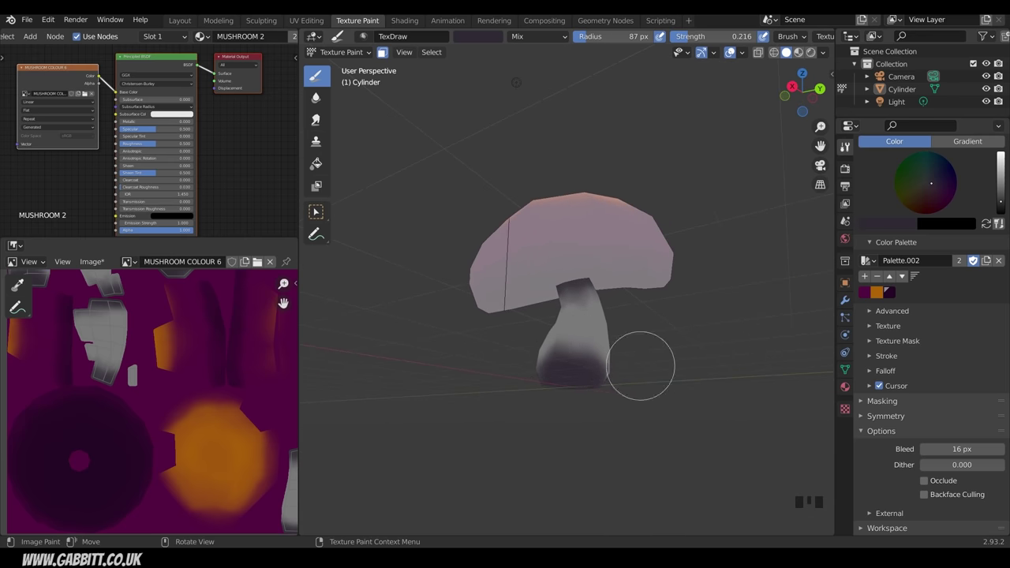
mouse_move(639, 366)
middle_down()
mouse_move(634, 402)
mouse_move(631, 371)
mouse_move(587, 378)
middle_up()
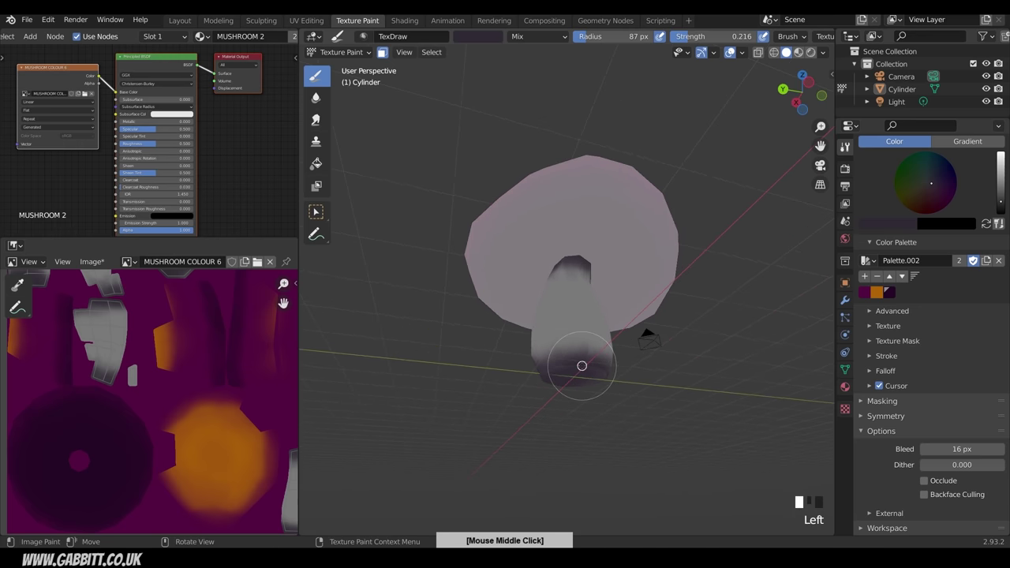
middle_drag(565, 344, 542, 350)
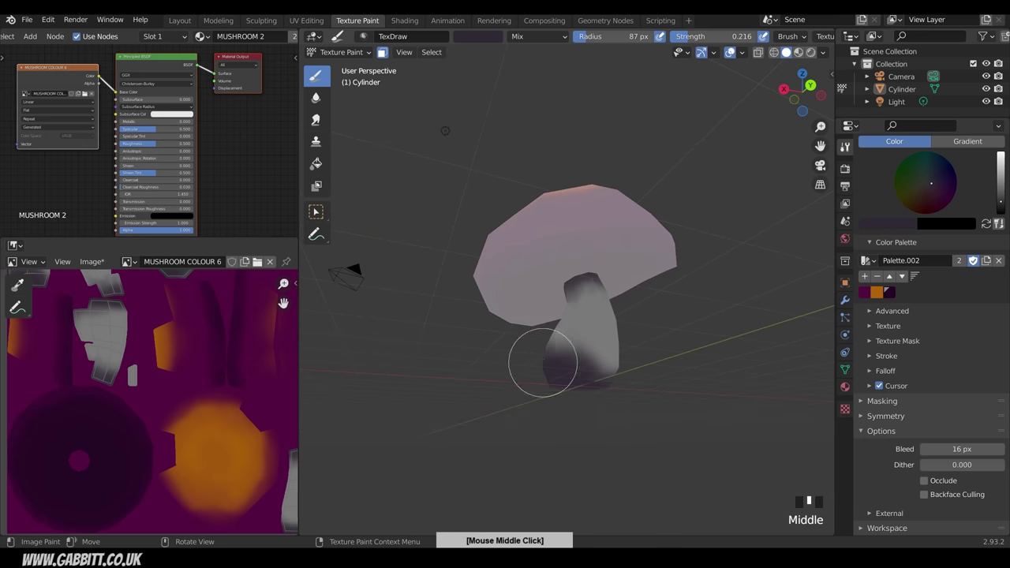
Step: Enable the Occlude and Backface Culling paint options and undo the most recent strokes on the stem's base
click(925, 495)
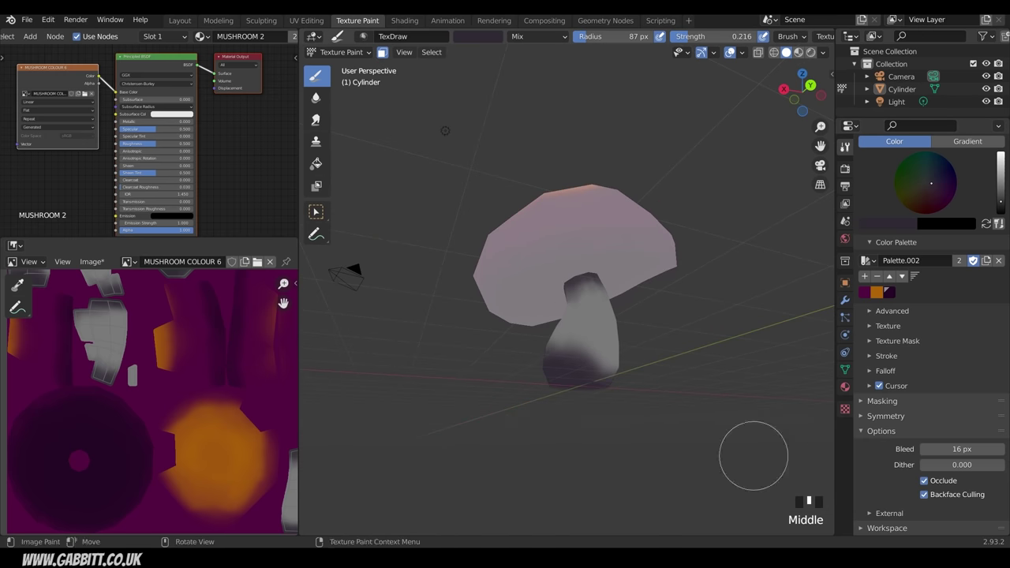
middle_drag(758, 450, 647, 383)
key(ctrl+z)
key(ctrl+z)
key(ctrl+z)
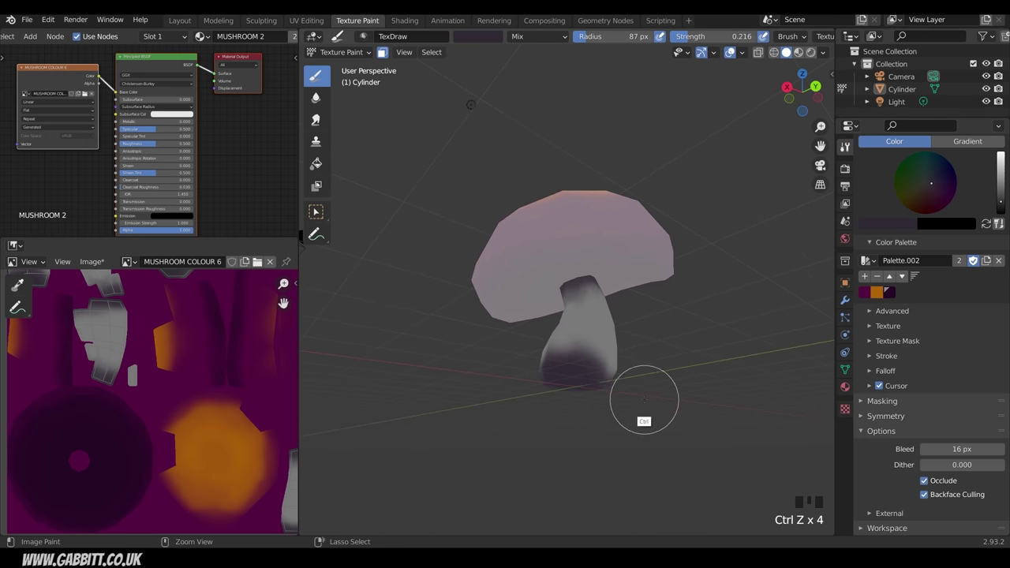
key(ctrl+z)
key(ctrl+z)
Step: Repaint the dark shading on the stem's base with short strokes around its lower sides
mouse_move(626, 424)
middle_down()
mouse_move(496, 419)
mouse_move(569, 378)
mouse_move(580, 377)
mouse_move(577, 392)
mouse_move(574, 353)
middle_up()
click(579, 375)
click(574, 380)
click(570, 385)
click(580, 378)
click(597, 372)
click(574, 354)
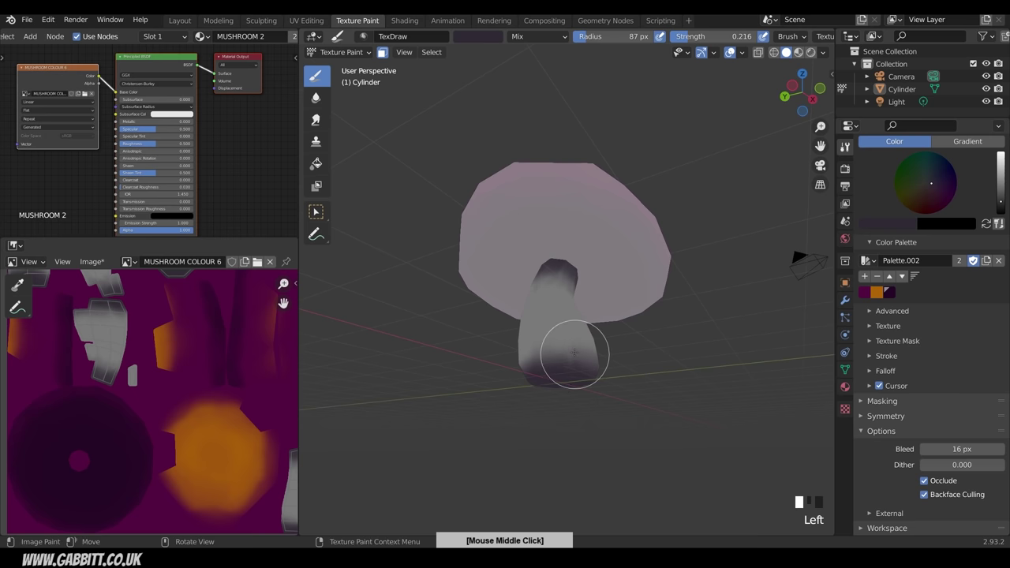
click(572, 385)
mouse_move(580, 395)
middle_down()
mouse_move(561, 339)
mouse_move(579, 398)
mouse_move(615, 393)
middle_up()
click(561, 331)
Step: Reduce the brush radius to 46 px and darken the bottom edge of the stem, working around the base
key(f)
click(559, 392)
drag(580, 386, 561, 415)
middle_drag(561, 415, 556, 383)
drag(556, 383, 561, 408)
middle_drag(561, 408, 580, 394)
drag(580, 394, 574, 444)
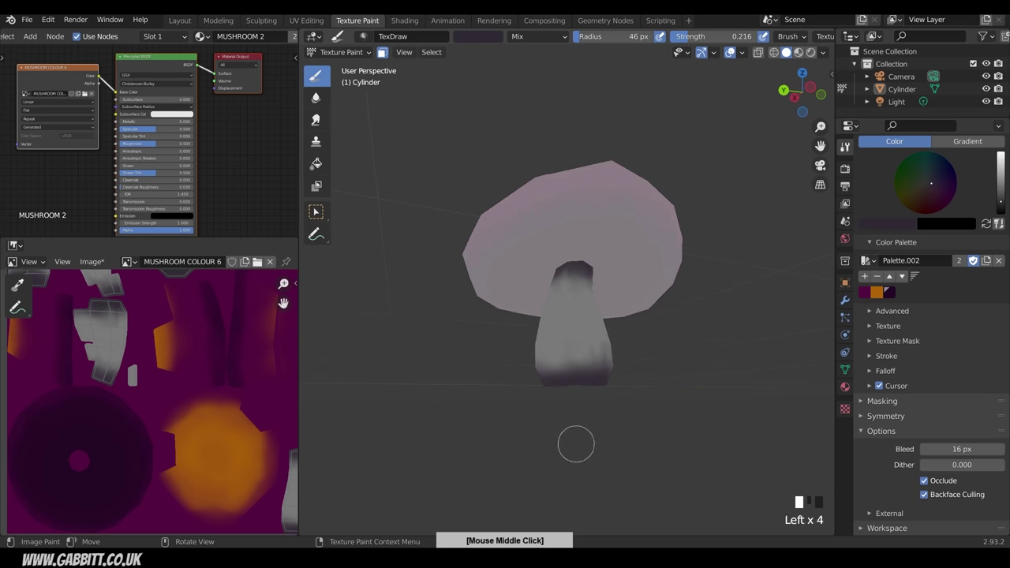
middle_drag(575, 444, 584, 387)
drag(584, 387, 569, 405)
middle_drag(569, 405, 585, 384)
drag(585, 385, 568, 402)
middle_drag(568, 402, 578, 385)
drag(577, 385, 561, 424)
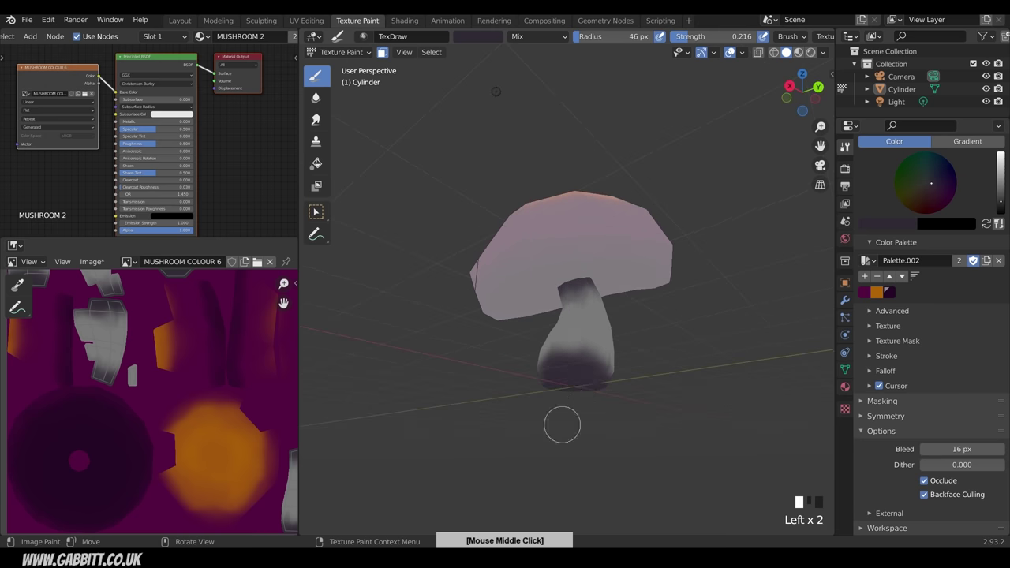
Step: Complete the dark band along the bottom edge on the remaining sides of the stem
middle_drag(561, 423, 609, 406)
drag(591, 390, 555, 411)
mouse_move(556, 411)
middle_down()
mouse_move(552, 340)
mouse_move(571, 404)
middle_up()
click(552, 340)
drag(570, 404, 547, 412)
middle_drag(548, 413, 597, 403)
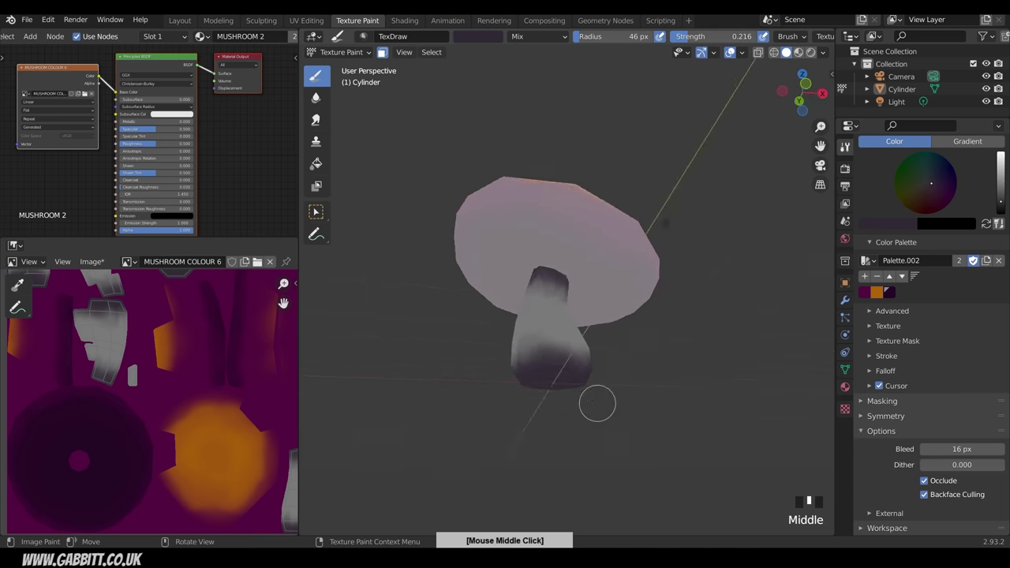
drag(584, 391, 556, 400)
mouse_move(555, 399)
middle_down()
mouse_move(541, 337)
mouse_move(615, 476)
mouse_move(616, 263)
mouse_move(638, 288)
mouse_move(594, 292)
mouse_move(641, 300)
middle_up()
Step: Check the mushroom with the face mask off, then restore the mask and invert it so only the cap is paintable
click(384, 53)
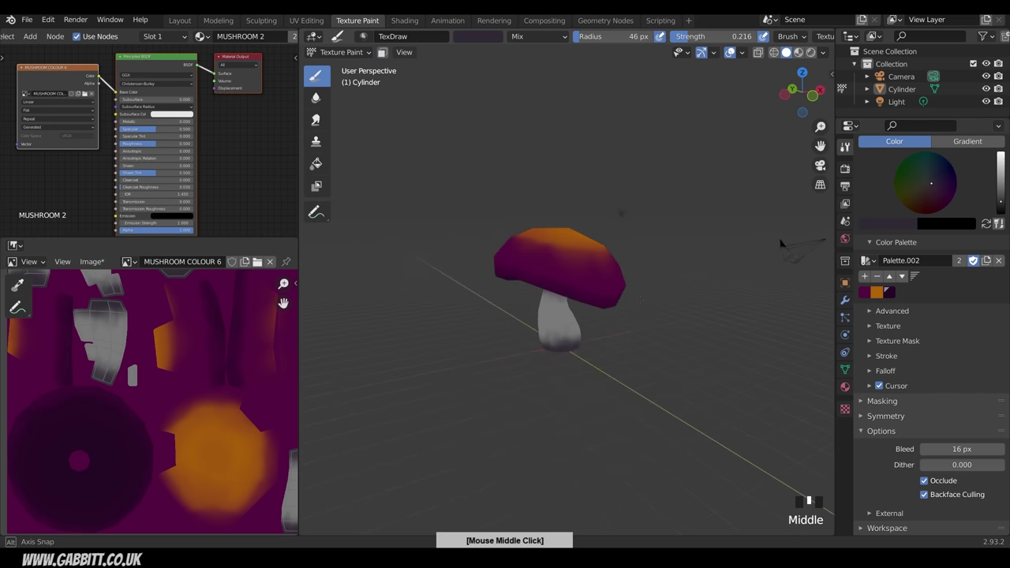
middle_drag(782, 243, 763, 240)
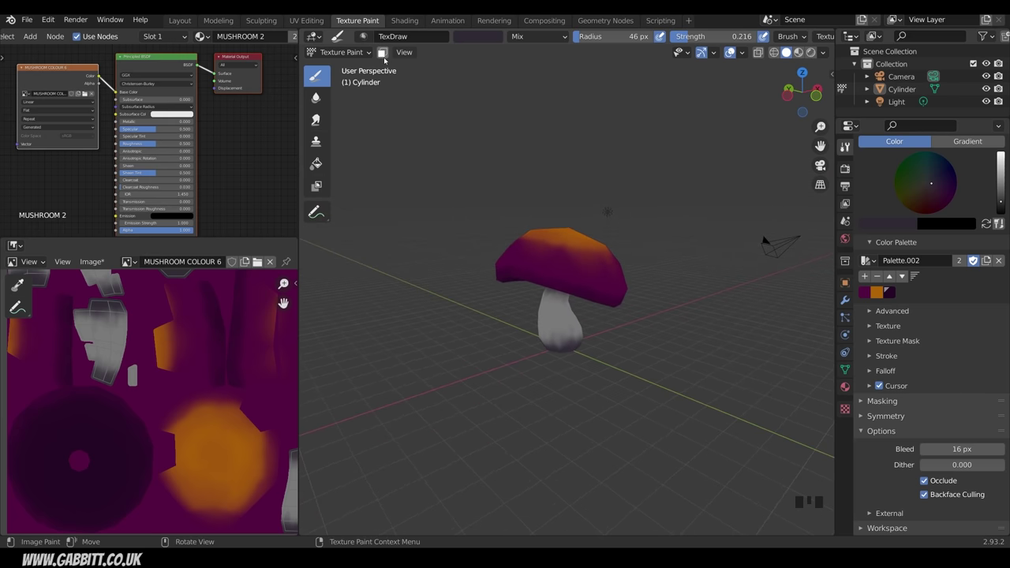
click(381, 52)
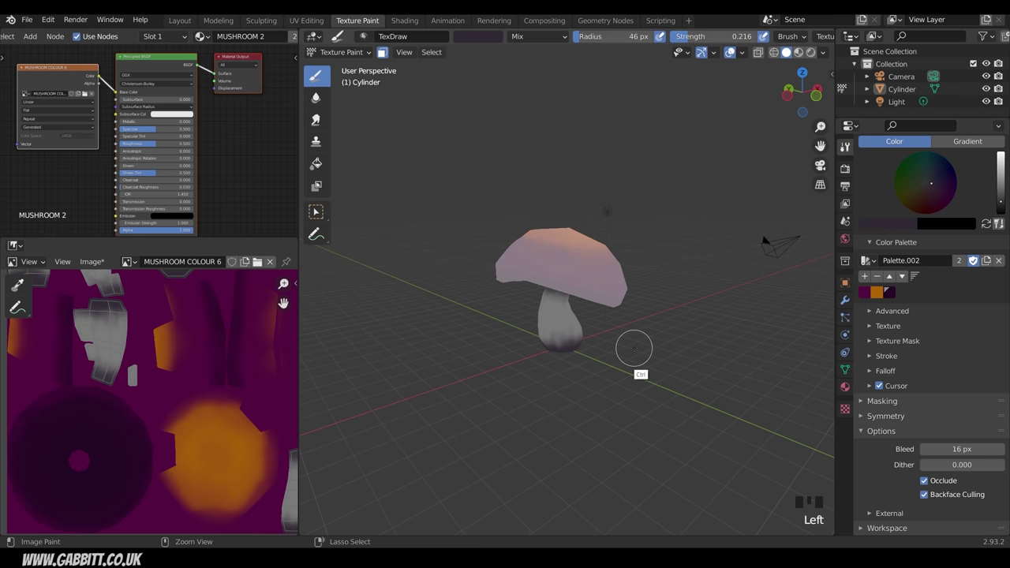
key(ctrl+i)
shift+middle_drag(676, 352, 678, 450)
Step: Duplicate the TexDraw brush and name the copy SPOTS
scroll(895, 436, up, 7)
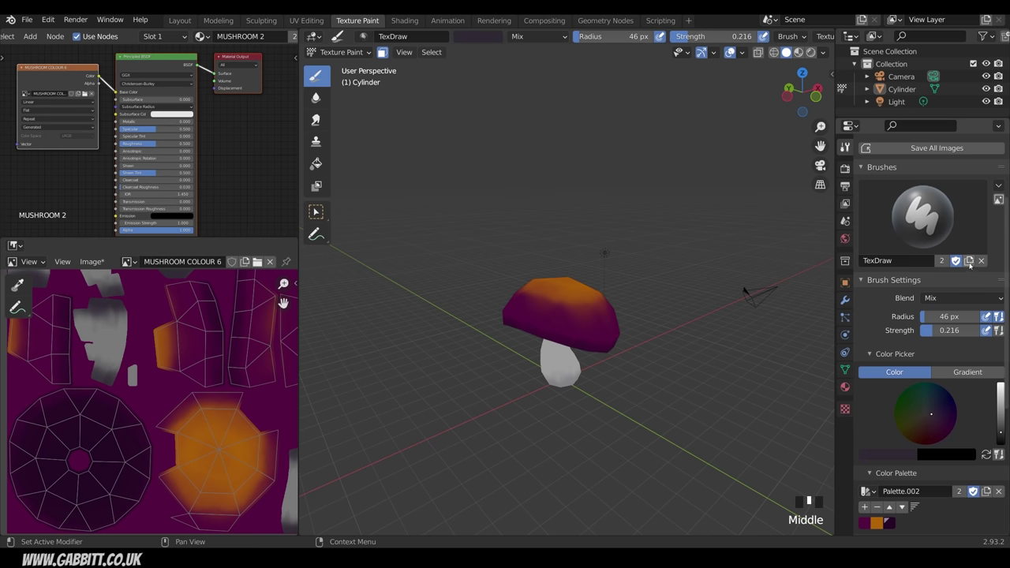
click(918, 258)
text(SPOTS)
key(Return)
Step: Keep the SPOTS brush's stroke method on Space and set its spacing to 102%
middle_drag(919, 517, 920, 295)
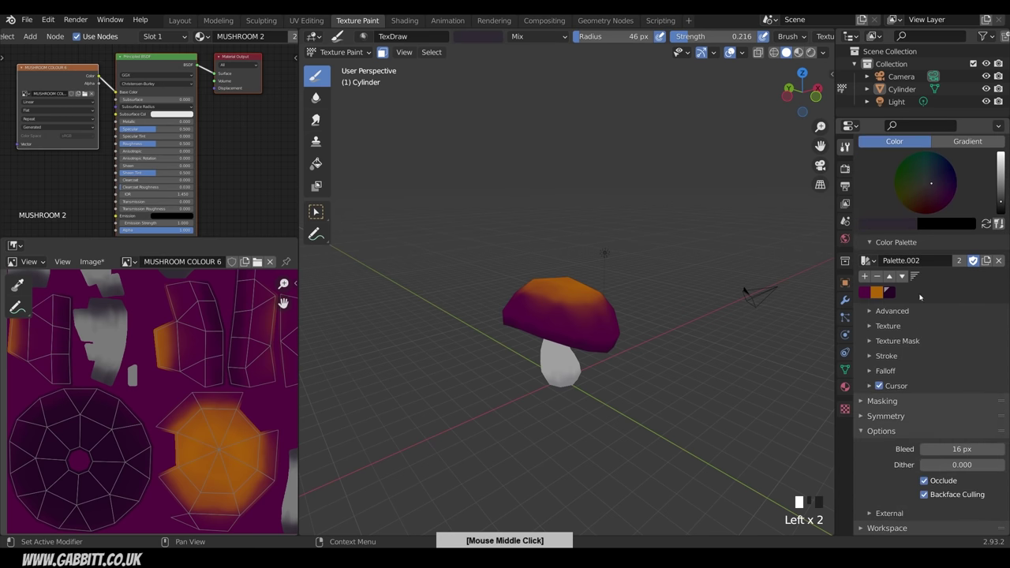
click(870, 356)
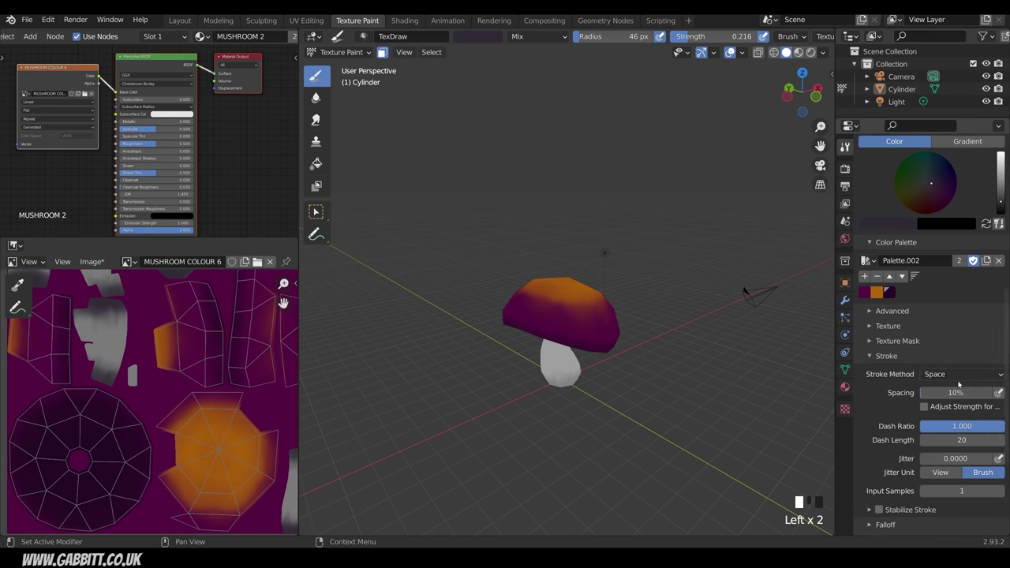
click(998, 377)
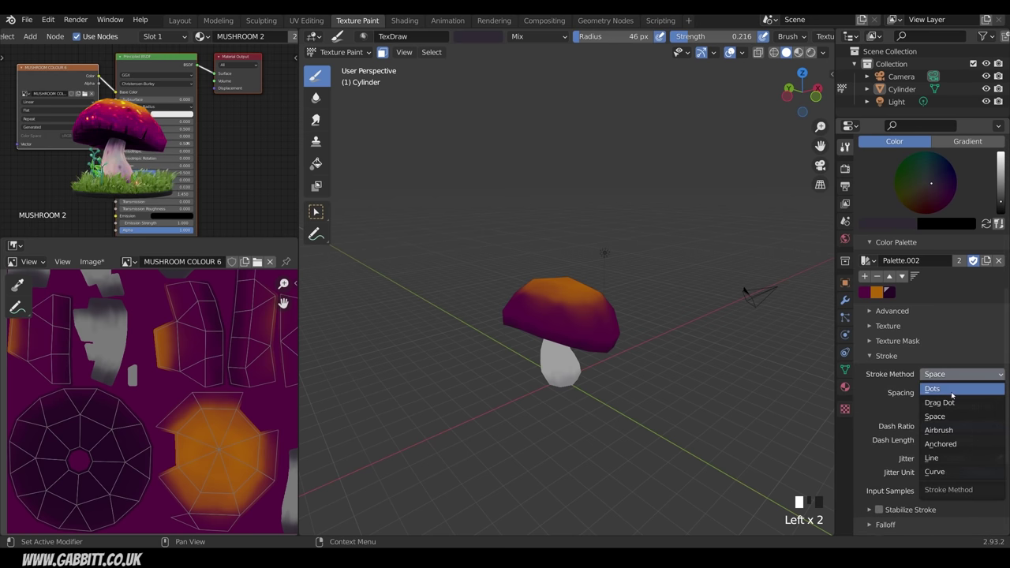
click(986, 377)
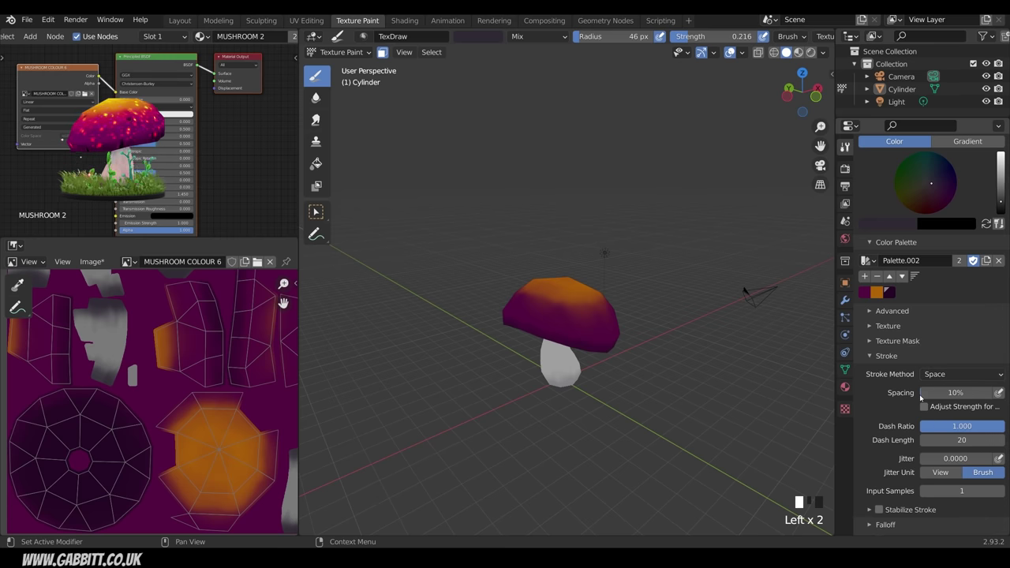
drag(920, 398, 940, 397)
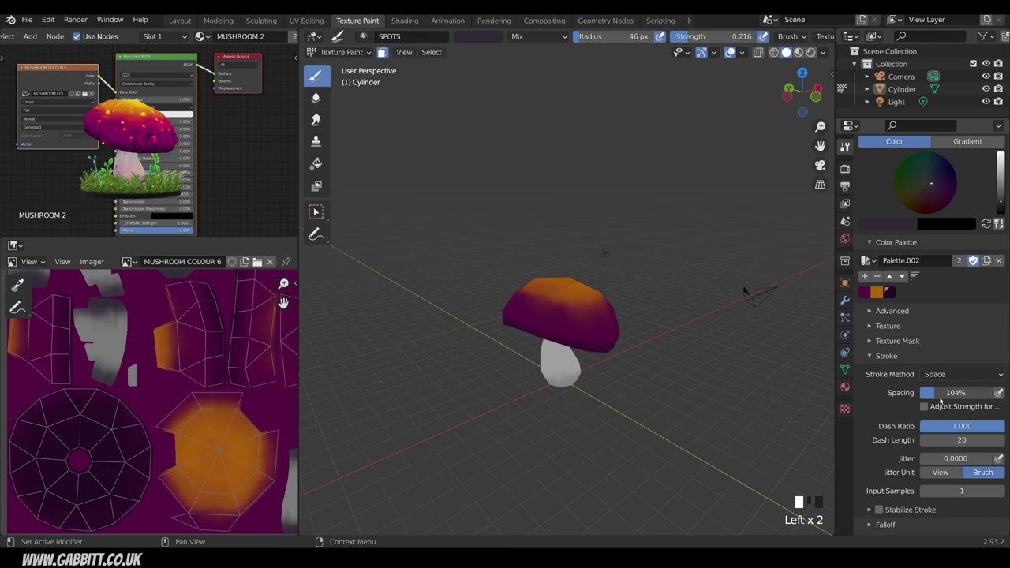
drag(940, 402, 937, 399)
Step: Set the SPOTS brush radius to 31 px, try a stroke on the cap, and undo it
mouse_move(621, 390)
ctrl+middle_down()
mouse_move(604, 343)
mouse_move(616, 307)
ctrl+middle_up()
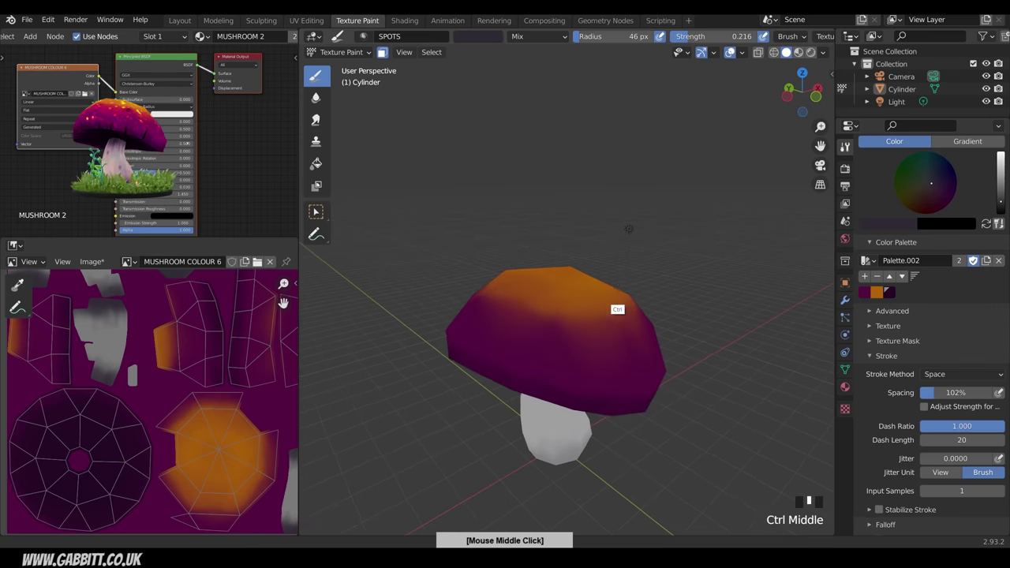
key(f)
click(612, 332)
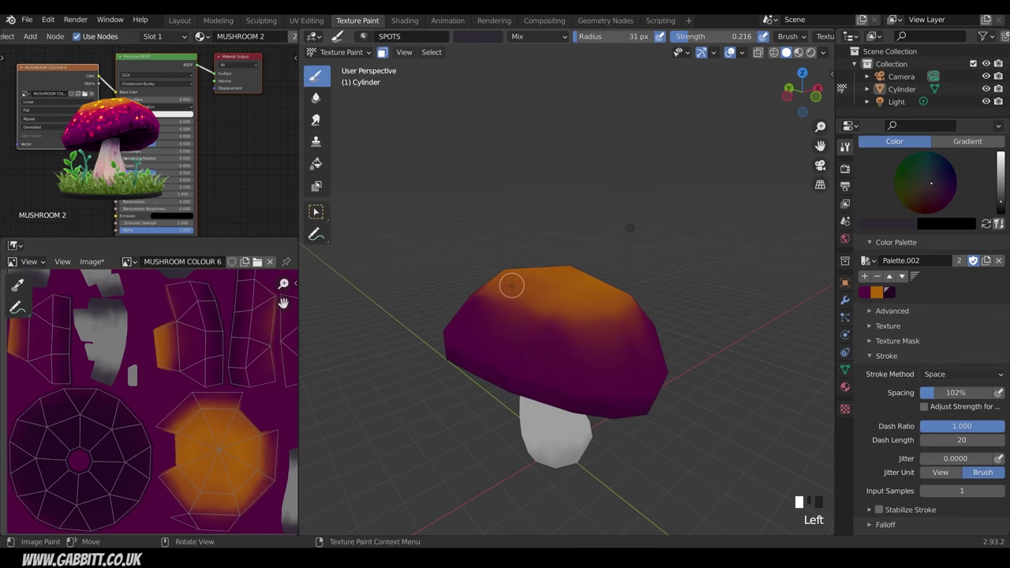
key(ctrl+z)
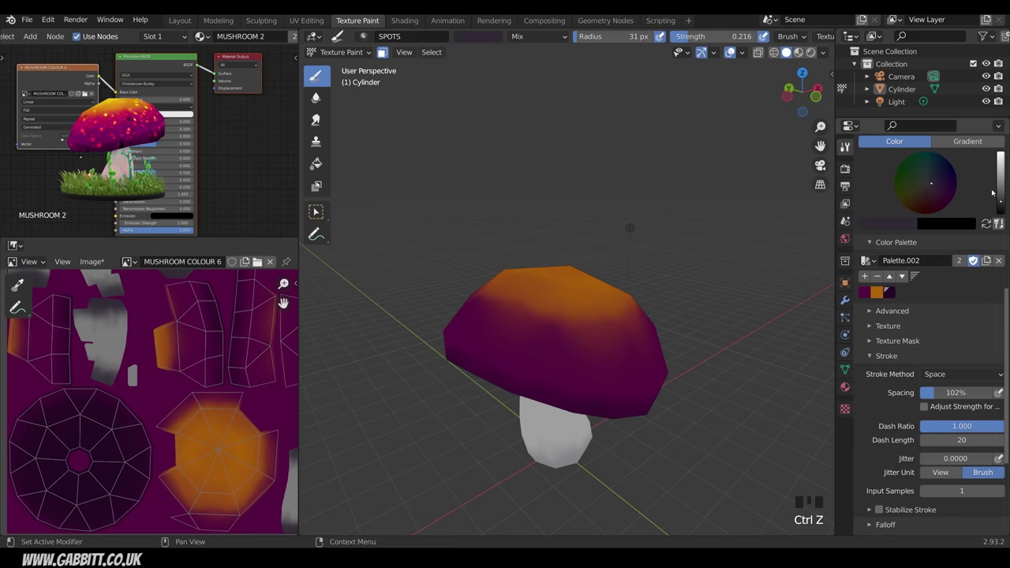
Step: Brighten the SPOTS brush color to a light purple and try a stroke of spots across the cap
drag(998, 183, 1001, 167)
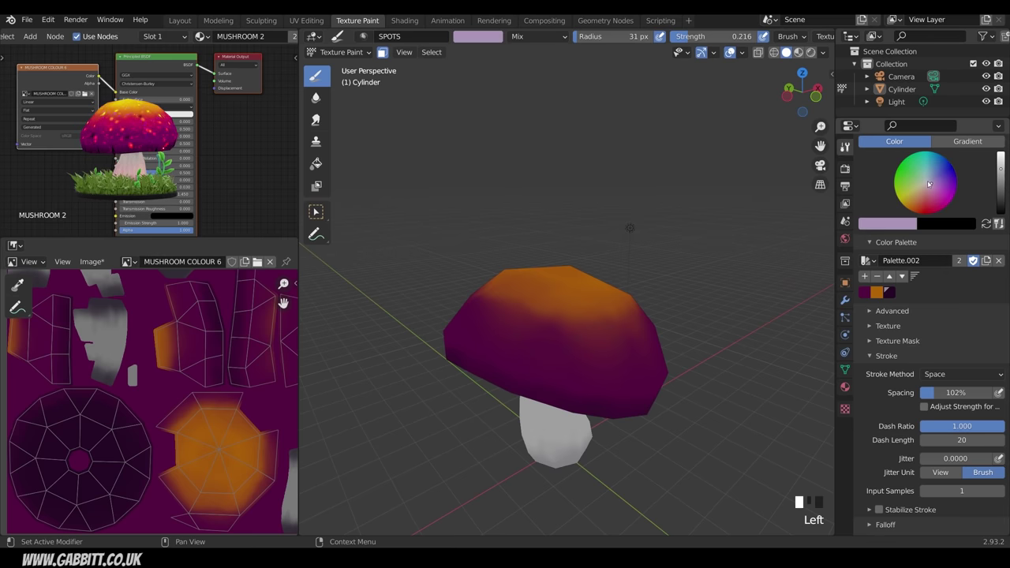
click(606, 339)
drag(606, 339, 487, 295)
middle_drag(685, 510, 671, 517)
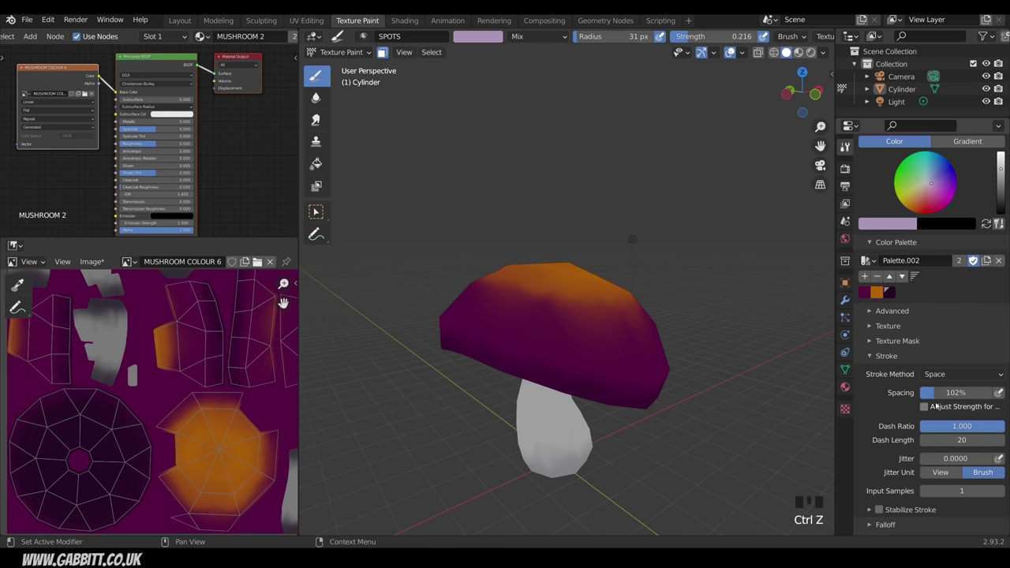
Step: Set the brush radius to 17 px and its spacing to 121%, undoing the test spots on the cap
key(s)
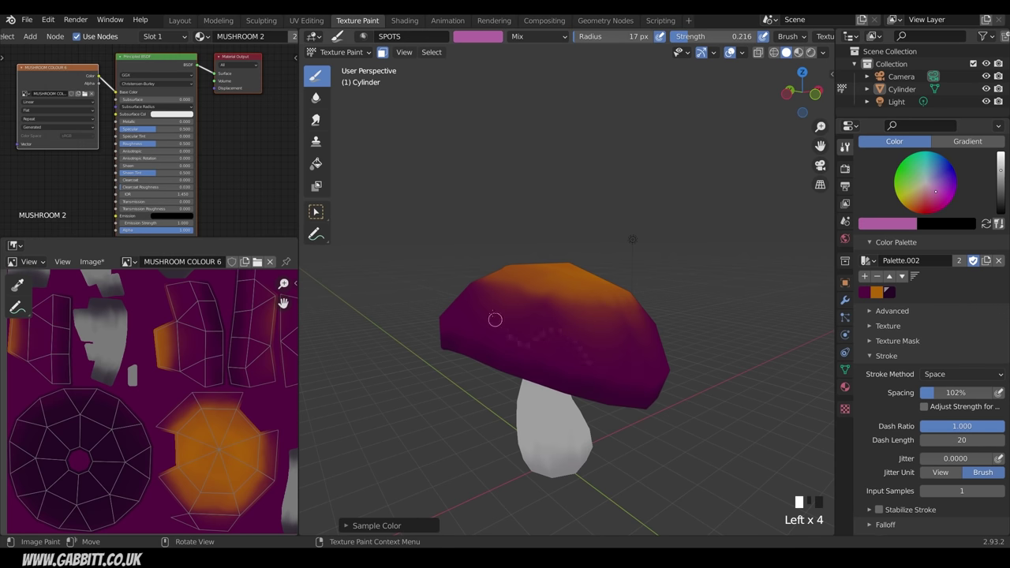
key(ctrl+z)
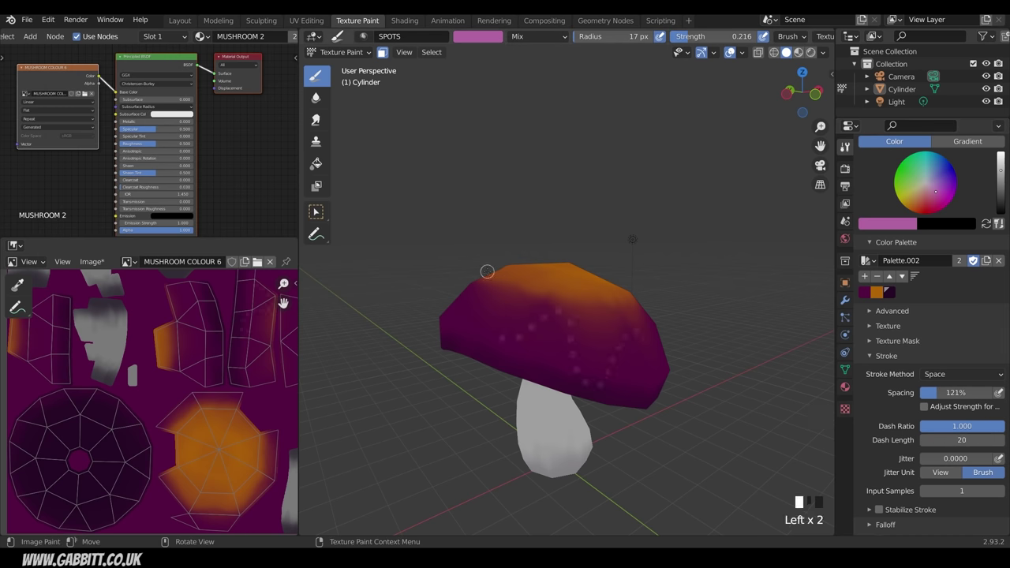
key(ctrl+z)
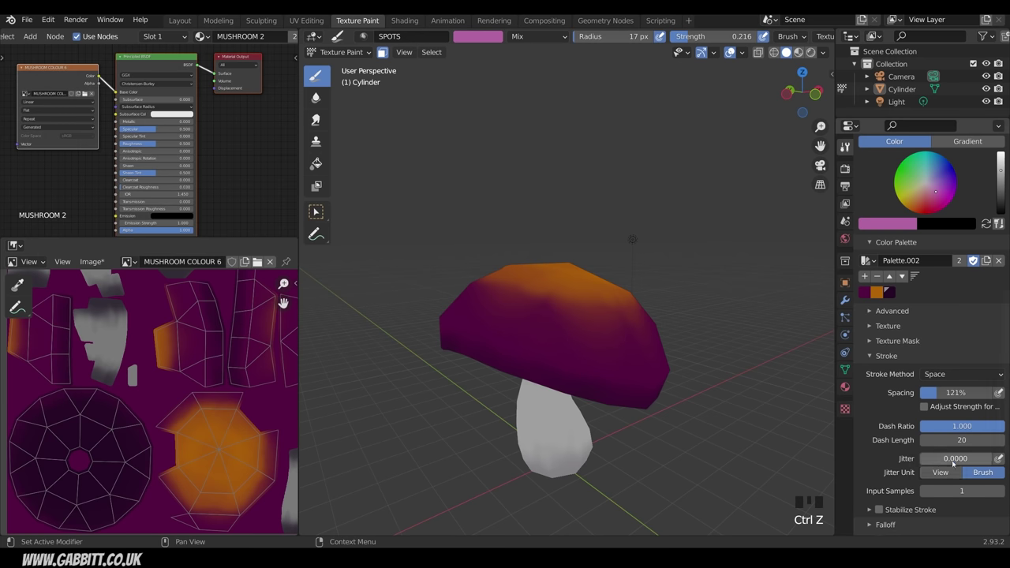
Step: Set the stroke jitter to 0.8108, try scattered pink spots on the cap, and undo them
drag(937, 464, 965, 465)
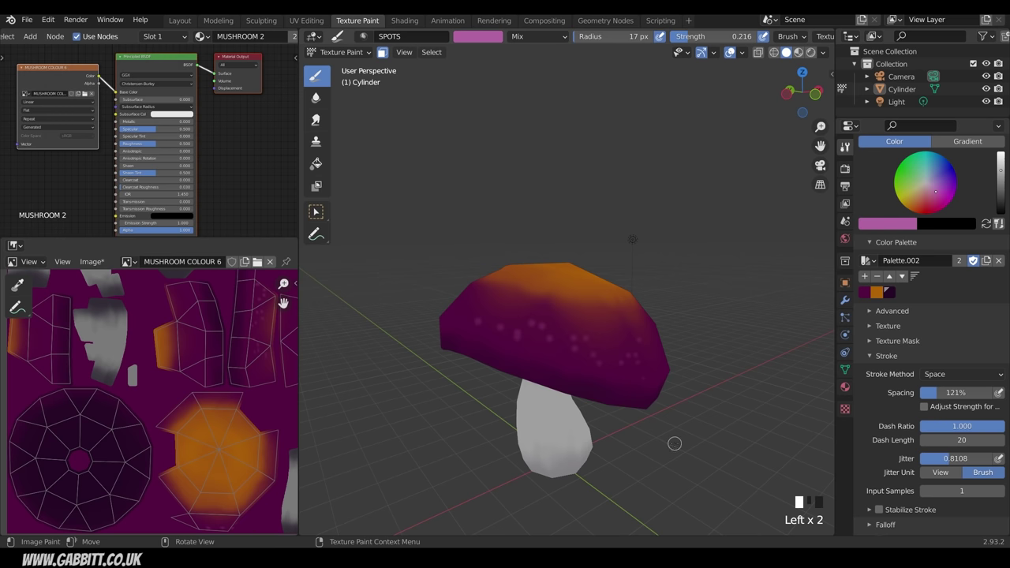
mouse_move(675, 443)
middle_down()
mouse_move(672, 454)
mouse_move(704, 426)
mouse_move(707, 456)
middle_up()
key(ctrl+z)
drag(636, 375, 602, 321)
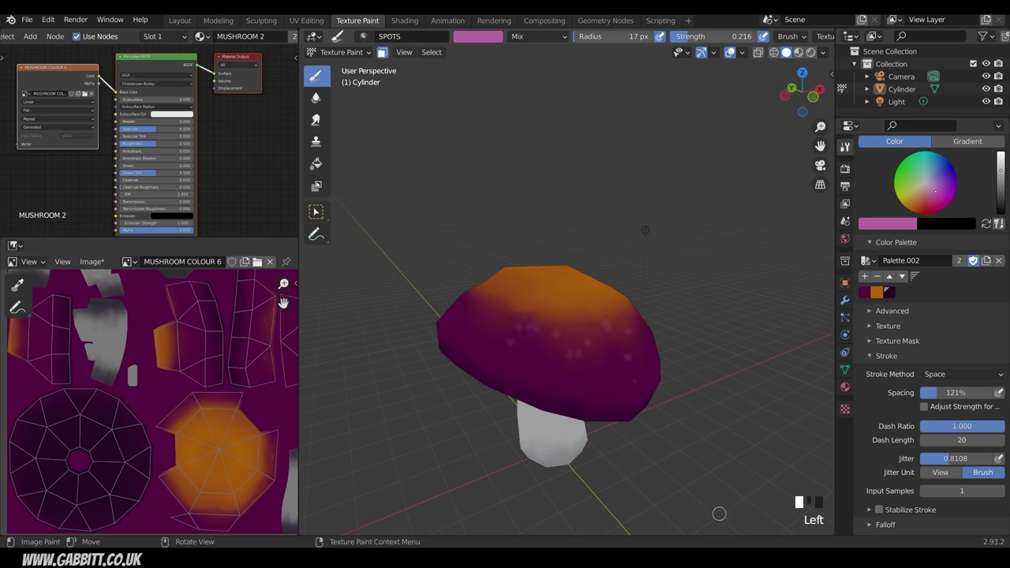
middle_drag(718, 514, 750, 418)
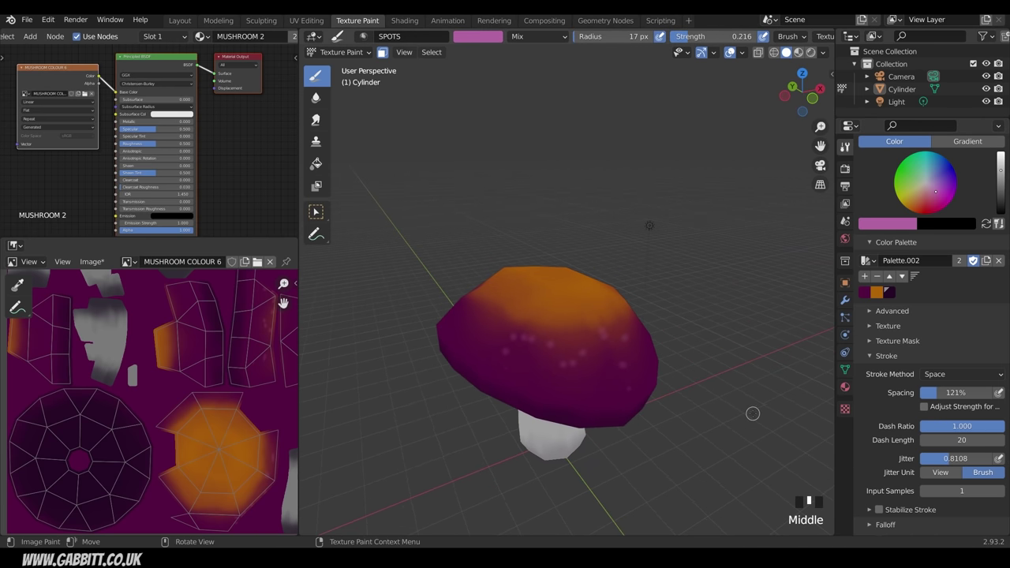
key(ctrl+z)
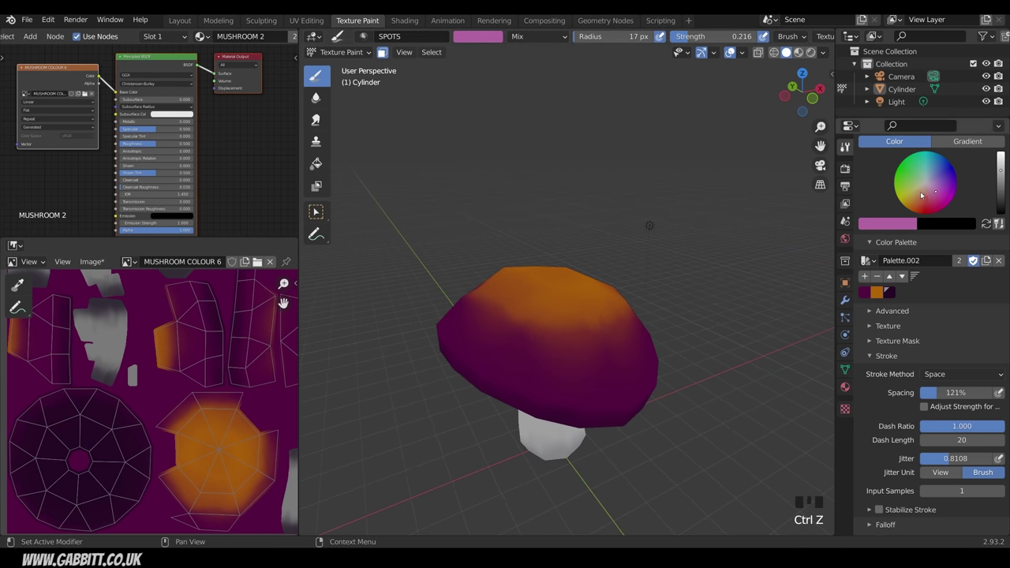
Step: Change the SPOTS brush color to orange and its blend mode to Color Dodge
click(915, 207)
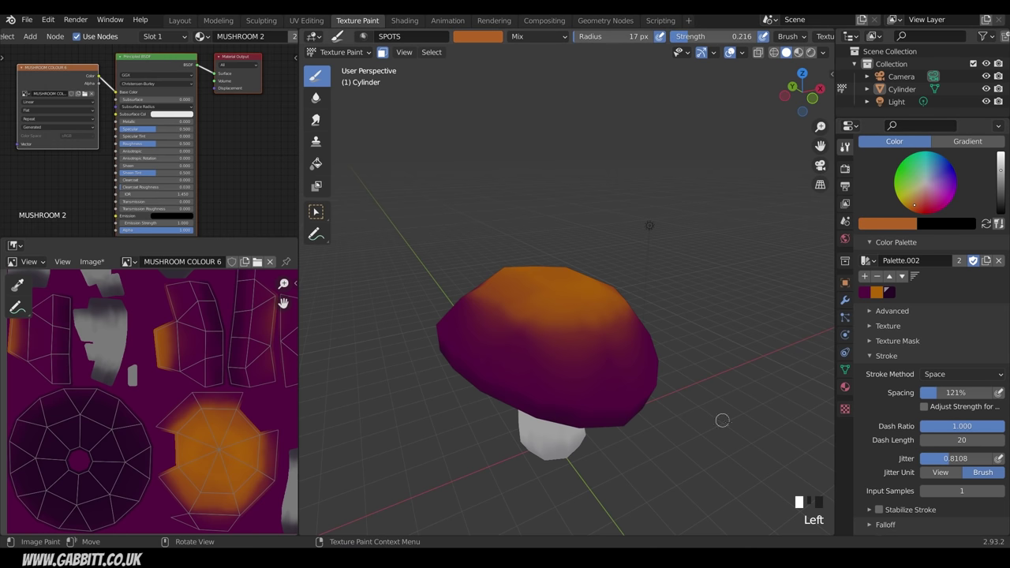
scroll(936, 246, up, 5)
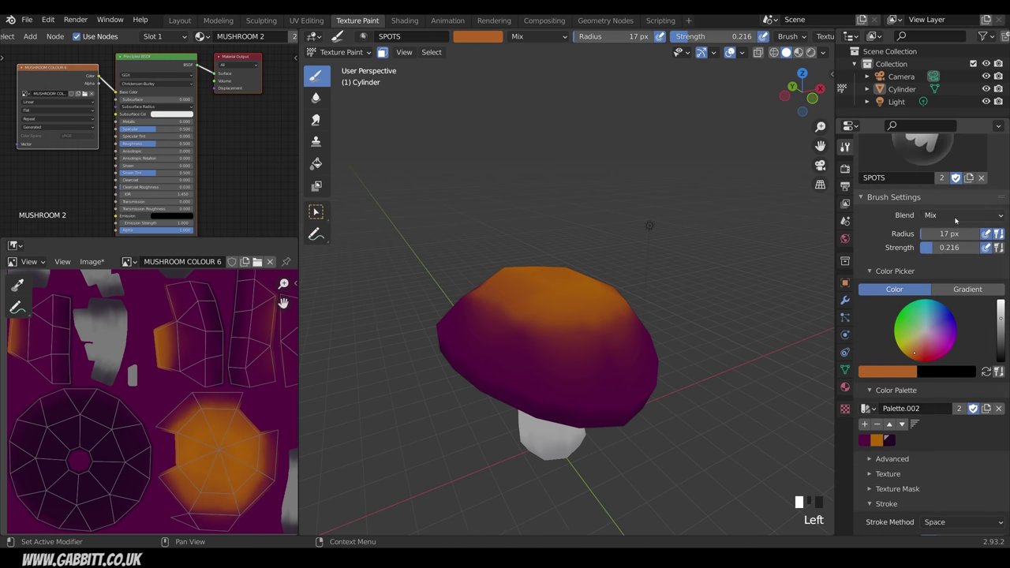
click(957, 218)
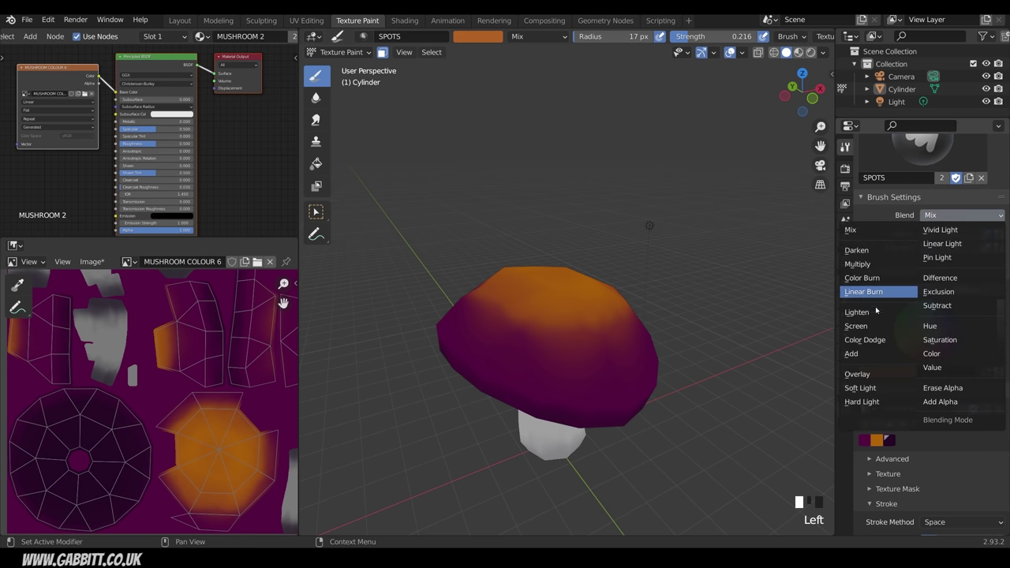
click(874, 341)
middle_click(618, 378)
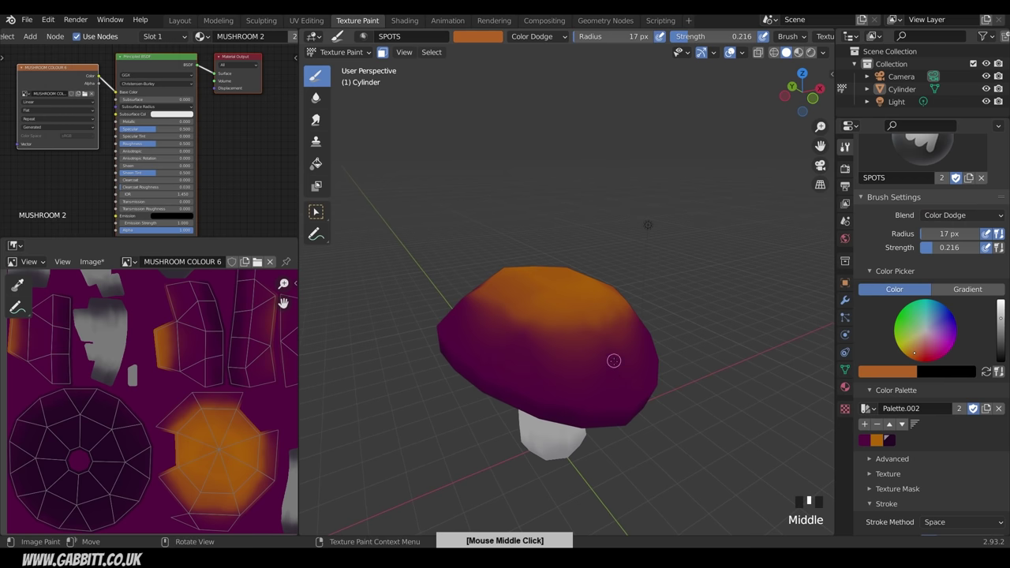
Step: Try Color Dodge spots on several sides of the cap and undo them
click(613, 355)
middle_drag(496, 277, 557, 330)
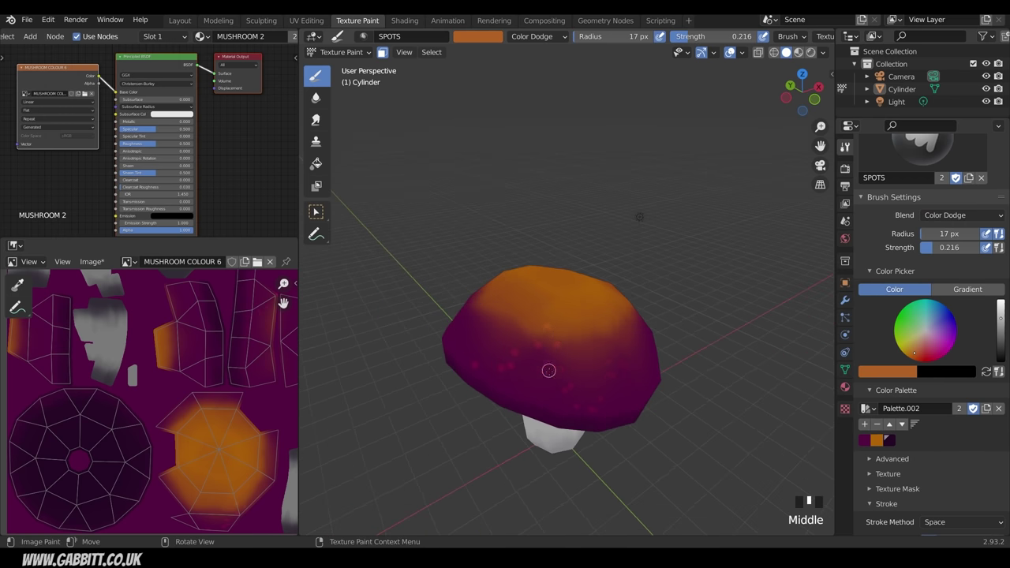
middle_drag(548, 370, 570, 322)
click(570, 322)
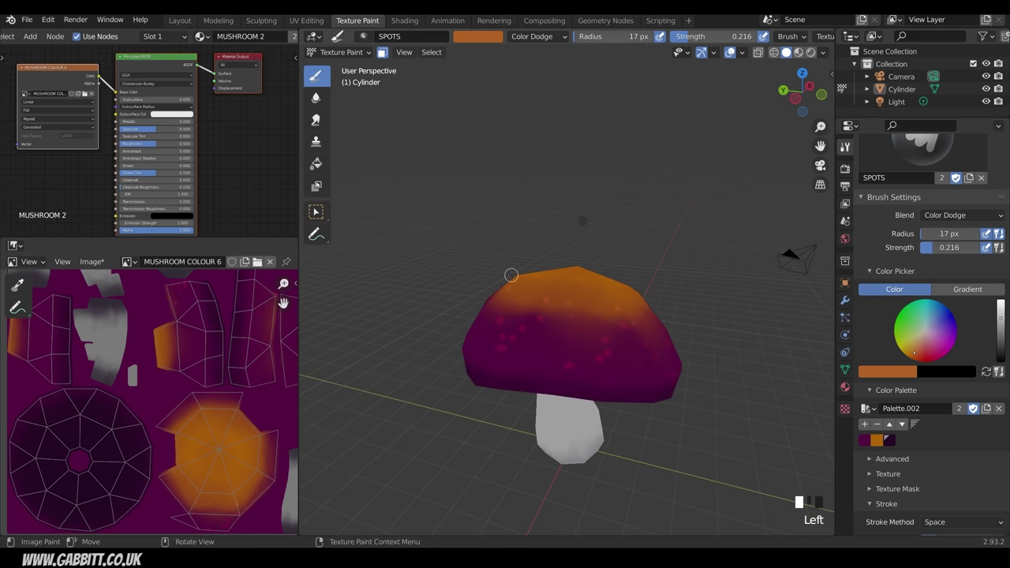
middle_drag(511, 275, 520, 237)
click(953, 216)
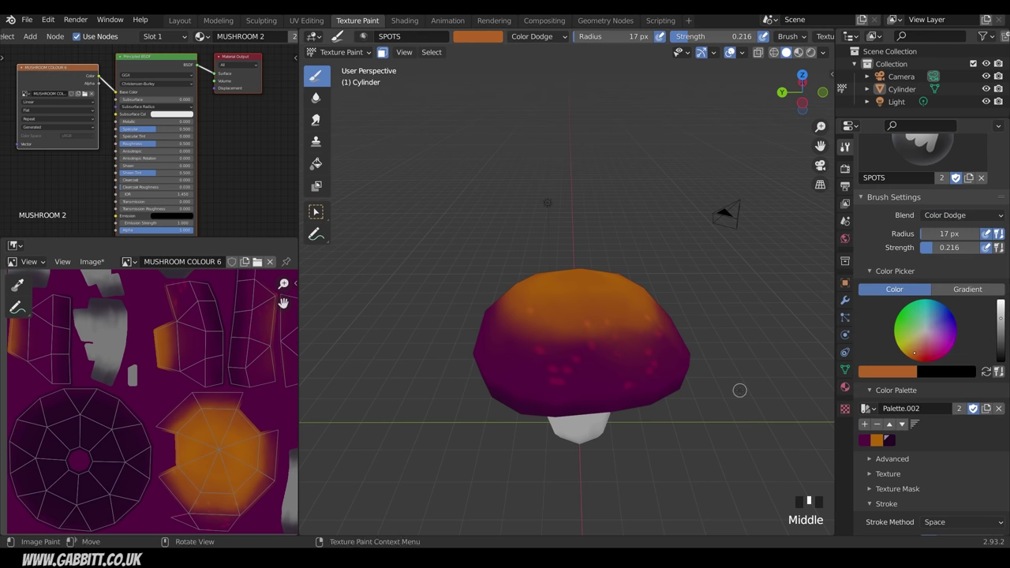
middle_drag(746, 414, 657, 387)
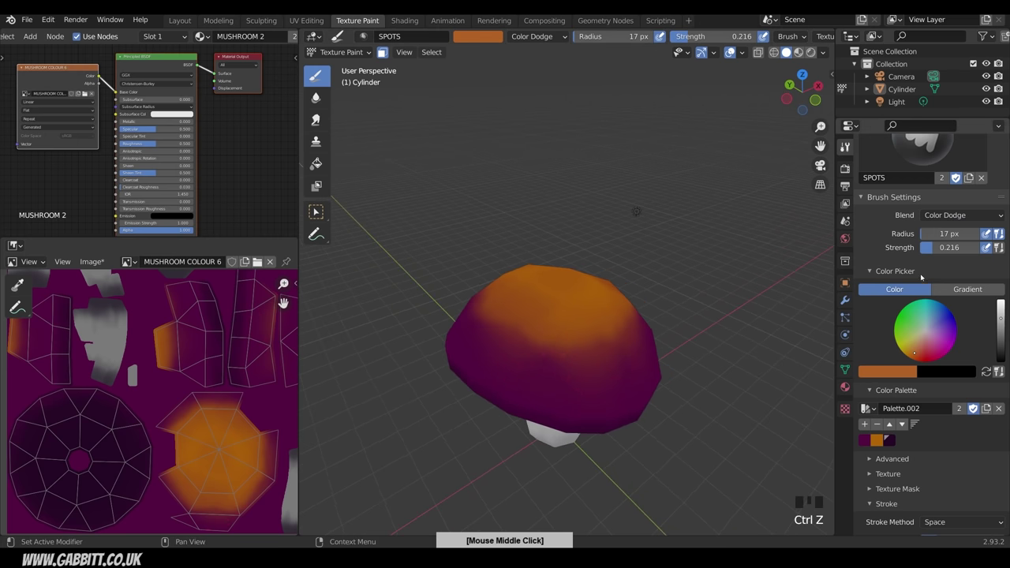
key(ctrl+z)
Step: Set the brush strength to 0.745 and brighten the orange color slightly
drag(945, 247, 966, 247)
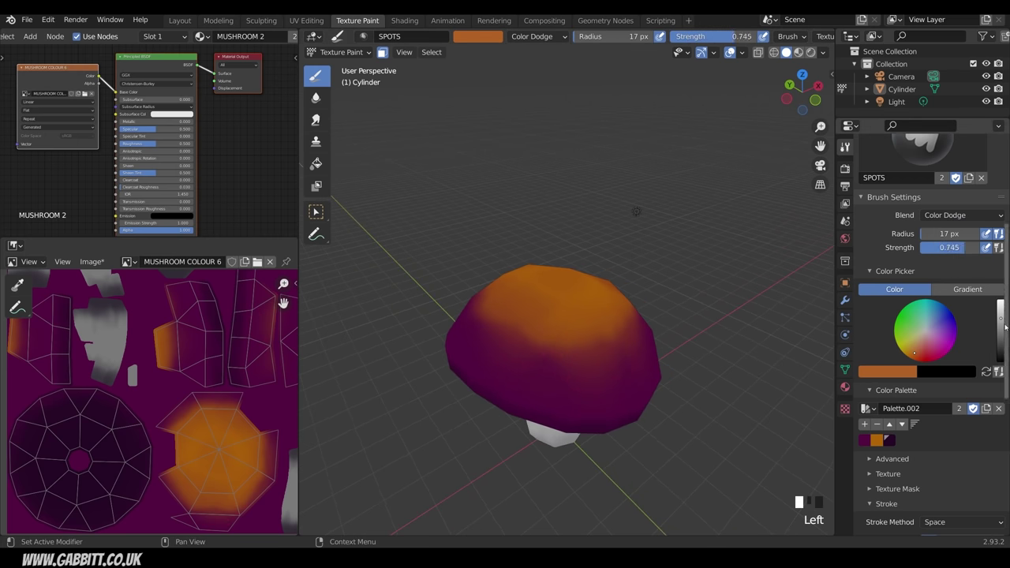
drag(1001, 321, 1001, 310)
middle_drag(713, 387, 719, 358)
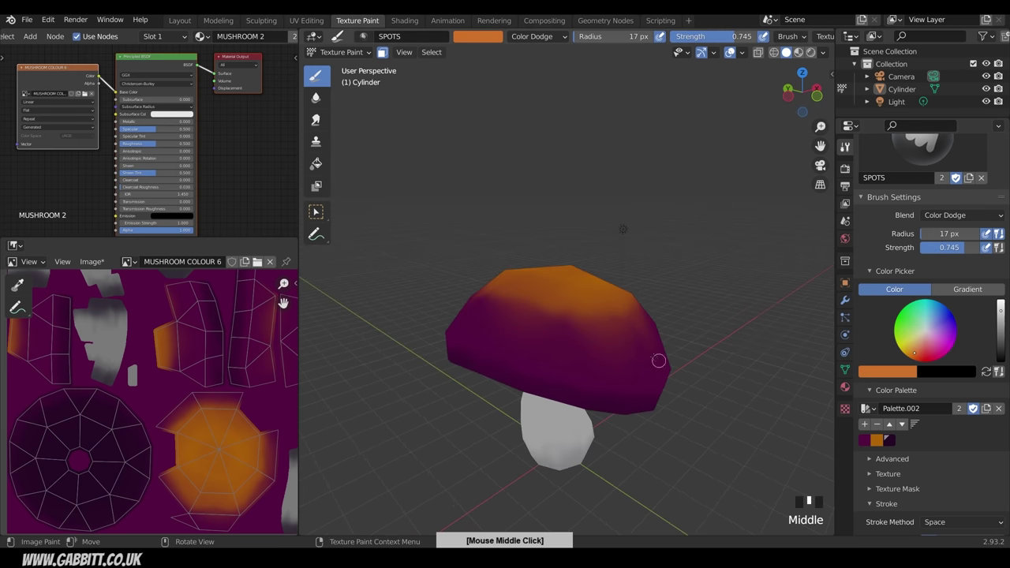
Step: Try stronger 17 px spots across the cap's side and orange top, and undo the strokes
drag(647, 366, 547, 363)
middle_drag(507, 294, 615, 337)
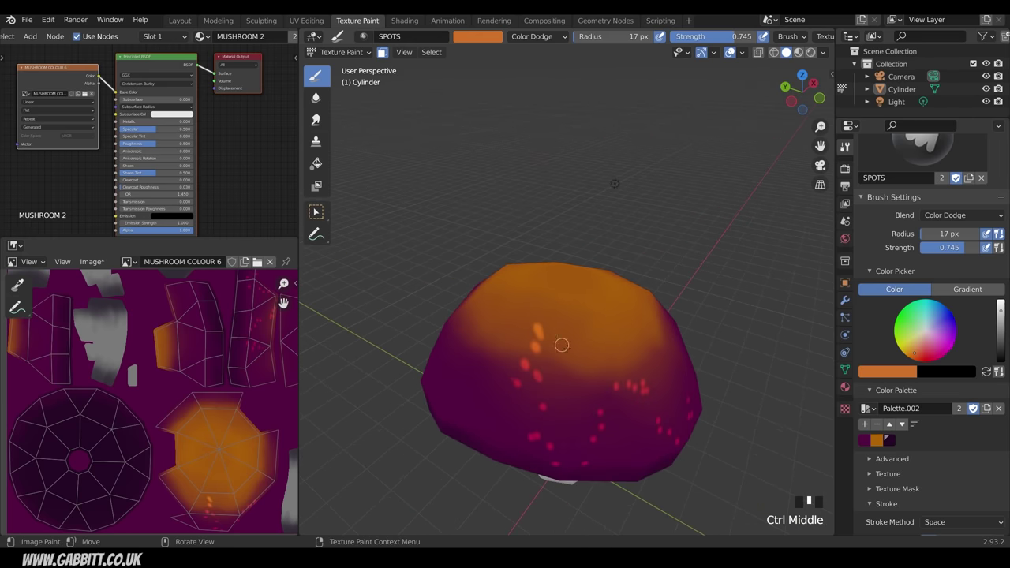
click(604, 350)
mouse_move(515, 391)
middle_down()
mouse_move(601, 430)
mouse_move(598, 337)
mouse_move(632, 399)
middle_up()
key(ctrl+z)
key(ctrl+z)
key(ctrl+z)
key(ctrl+z)
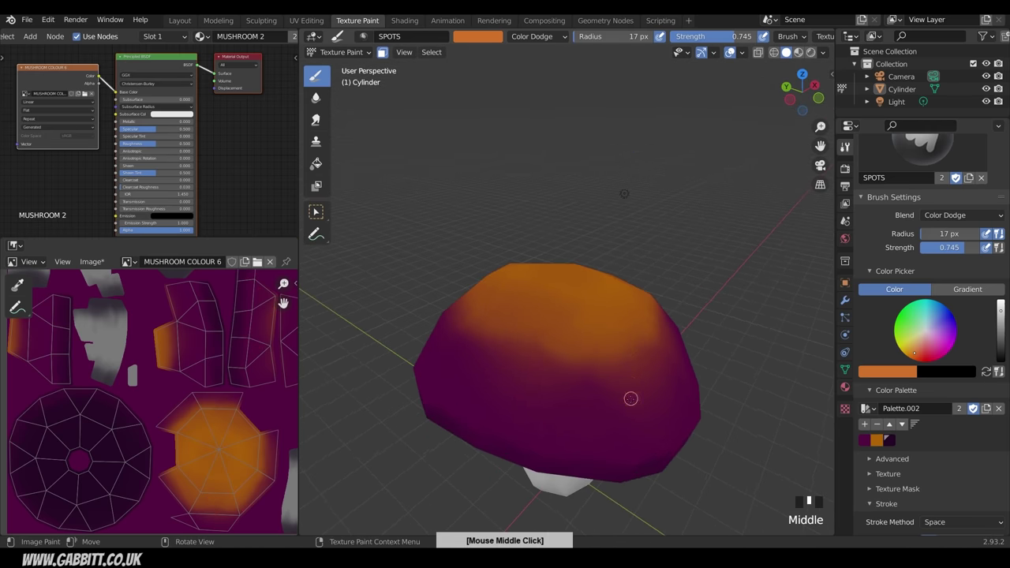
Step: Set the brush radius to 30 px and paint larger spots along the upper side of the cap
key(f)
click(646, 436)
middle_drag(646, 436, 636, 393)
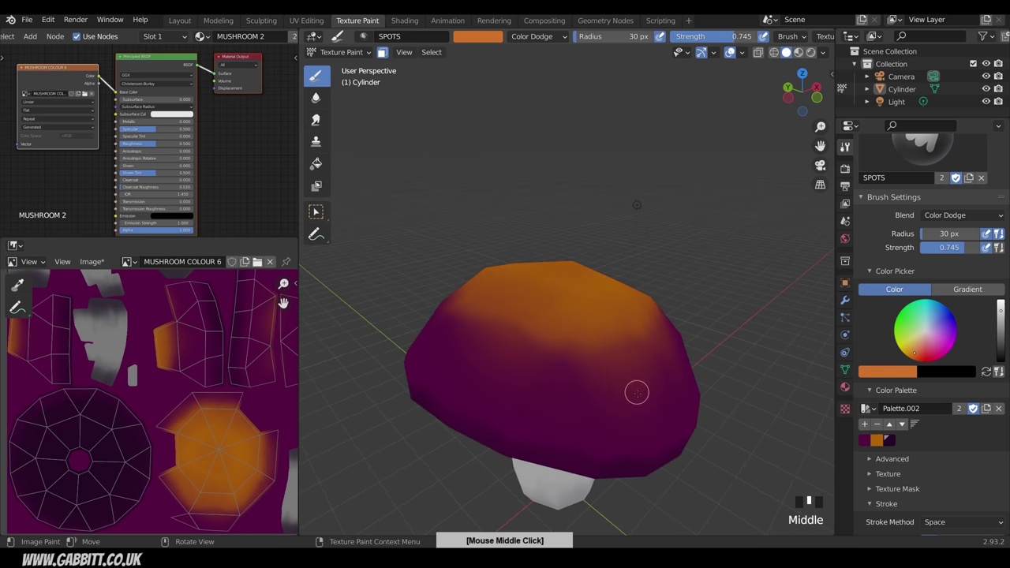
mouse_move(635, 379)
mouse_down()
mouse_move(596, 404)
mouse_move(509, 351)
mouse_move(501, 394)
mouse_up()
middle_drag(502, 398, 615, 379)
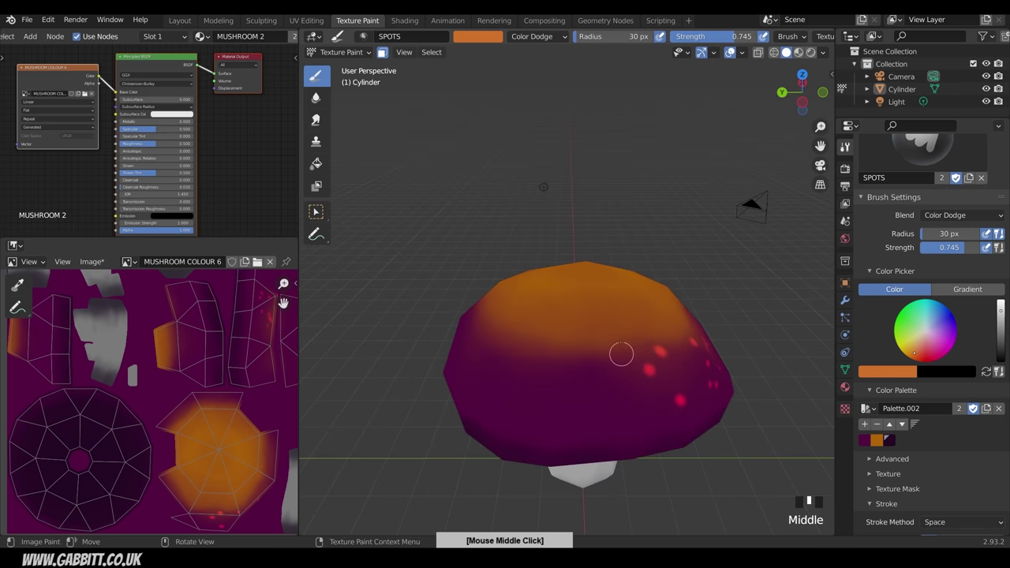
mouse_move(596, 328)
mouse_down()
mouse_move(561, 415)
mouse_move(541, 324)
mouse_up()
middle_drag(541, 323, 621, 394)
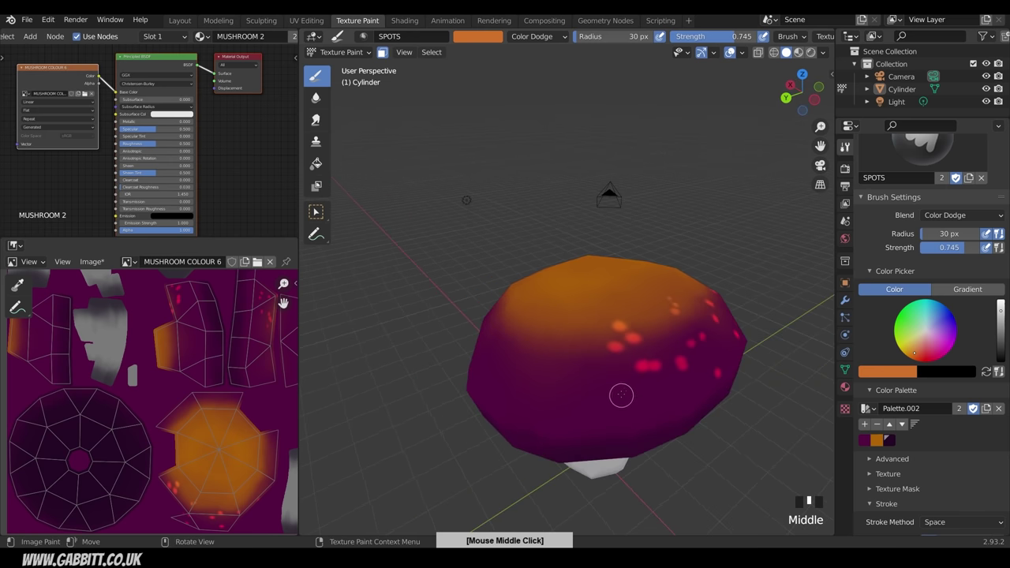
middle_drag(717, 406, 597, 401)
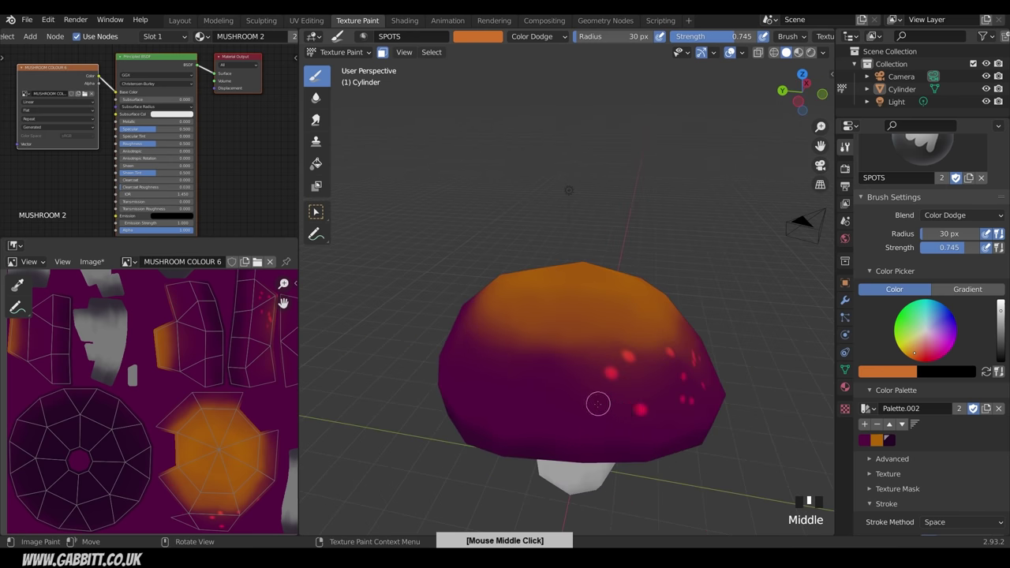
Step: Continue scattering 30 px spots over the purple sides, working around the cap
click(553, 381)
middle_drag(569, 335, 651, 413)
drag(643, 410, 576, 408)
mouse_move(577, 407)
middle_down()
mouse_move(608, 442)
mouse_move(635, 434)
middle_up()
click(621, 369)
mouse_move(621, 366)
middle_down()
mouse_move(568, 395)
mouse_move(702, 371)
middle_up()
click(567, 395)
middle_drag(650, 353, 669, 357)
Step: Scatter spots over the orange top of the cap and out towards its rim
middle_drag(591, 385, 584, 327)
click(576, 317)
mouse_move(551, 393)
middle_down()
mouse_move(548, 322)
mouse_move(569, 337)
mouse_move(563, 408)
mouse_move(626, 332)
mouse_move(611, 339)
middle_up()
click(548, 323)
drag(493, 296, 526, 350)
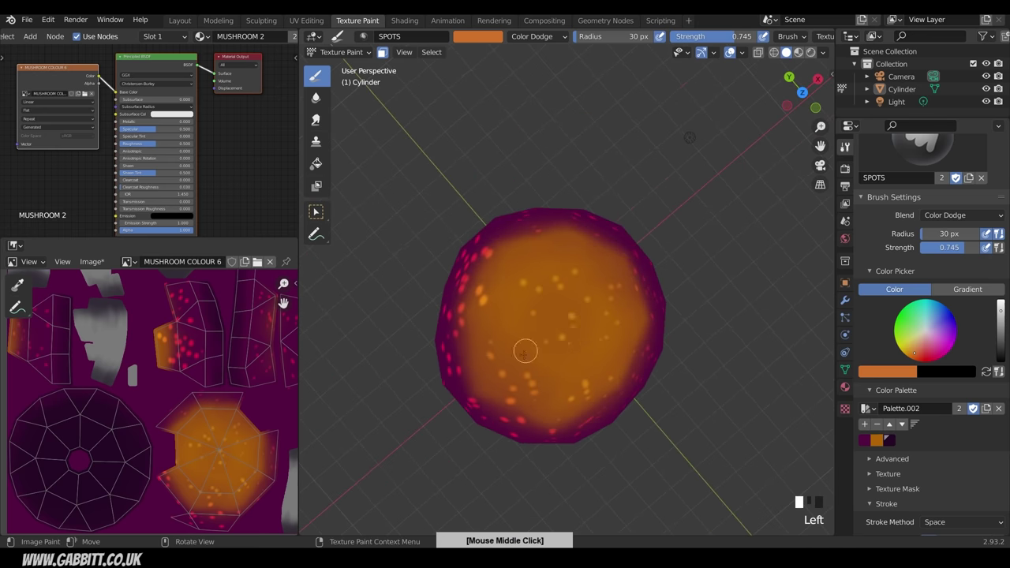
middle_drag(525, 349, 545, 253)
drag(513, 225, 547, 217)
Step: Fill the remaining bare areas on the cap's sides with more 30 px spots
middle_drag(579, 410, 615, 327)
drag(483, 323, 567, 318)
mouse_move(567, 319)
middle_down()
mouse_move(615, 416)
mouse_move(579, 374)
mouse_move(626, 349)
mouse_move(621, 393)
mouse_move(598, 331)
mouse_move(590, 339)
mouse_move(570, 318)
mouse_move(603, 410)
mouse_move(652, 415)
mouse_move(588, 360)
mouse_move(800, 332)
middle_up()
click(646, 407)
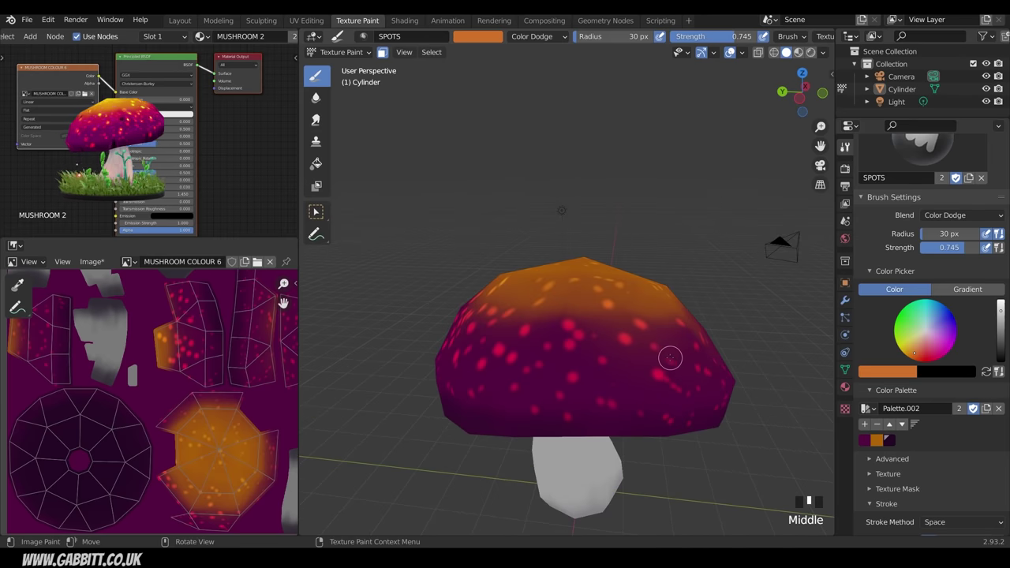
Step: Reduce the brush radius to 19 px and add small spots between the larger ones on the cap's sides
key(f)
click(673, 358)
click(640, 361)
mouse_move(679, 370)
middle_down()
mouse_move(640, 361)
mouse_move(654, 377)
mouse_move(624, 383)
mouse_move(620, 354)
mouse_move(661, 387)
middle_up()
click(629, 384)
click(581, 410)
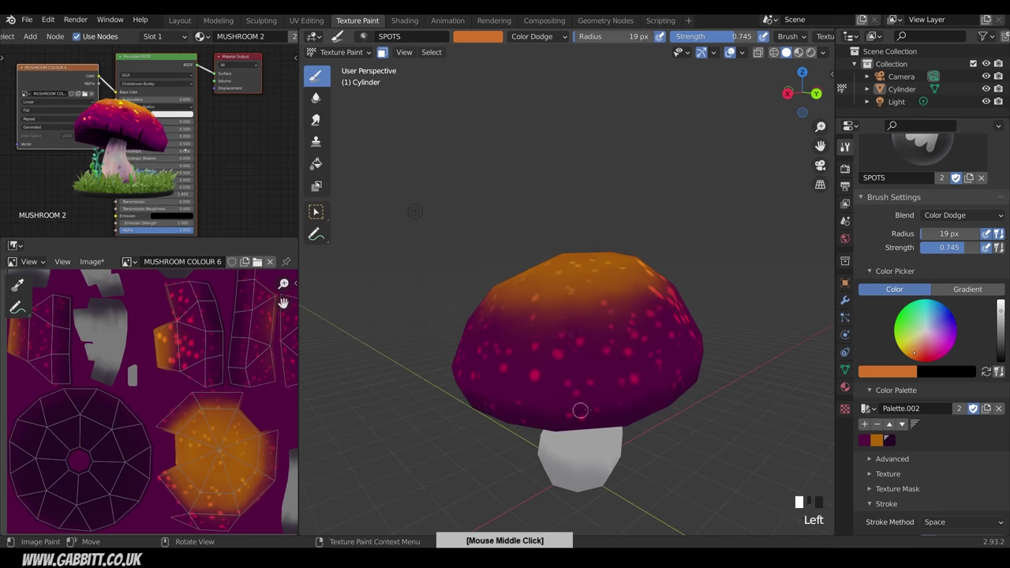
Step: Dab small orange spots around the purple sides of the mushroom cap with the SPOTS brush
middle_drag(580, 410, 604, 409)
click(544, 369)
click(541, 377)
mouse_move(543, 370)
middle_down()
mouse_move(578, 371)
mouse_move(569, 375)
middle_up()
click(534, 326)
middle_drag(534, 327, 565, 328)
click(512, 368)
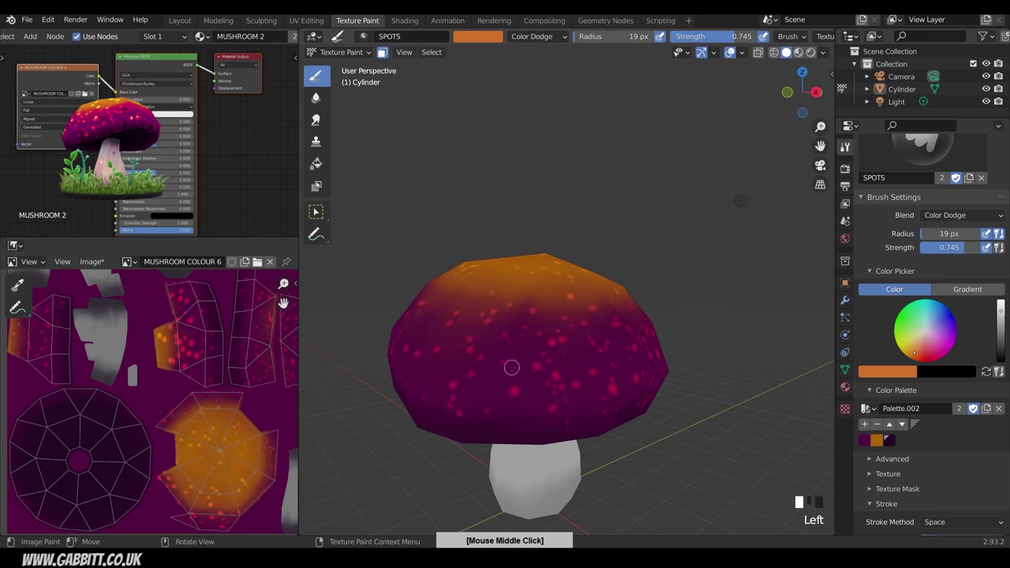
middle_drag(512, 367, 679, 425)
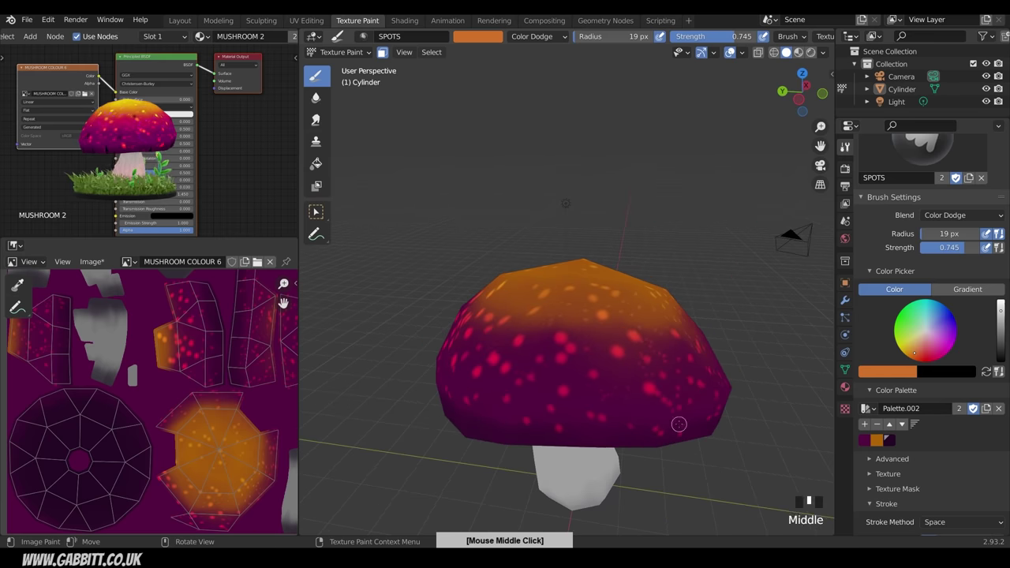
middle_drag(598, 355, 598, 296)
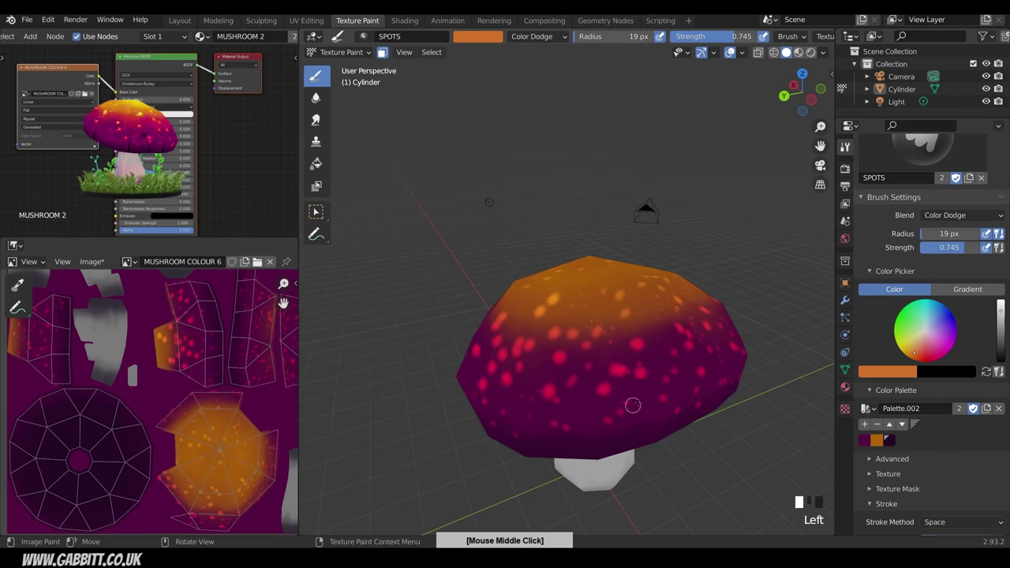
middle_drag(633, 404, 669, 406)
middle_drag(586, 386, 634, 368)
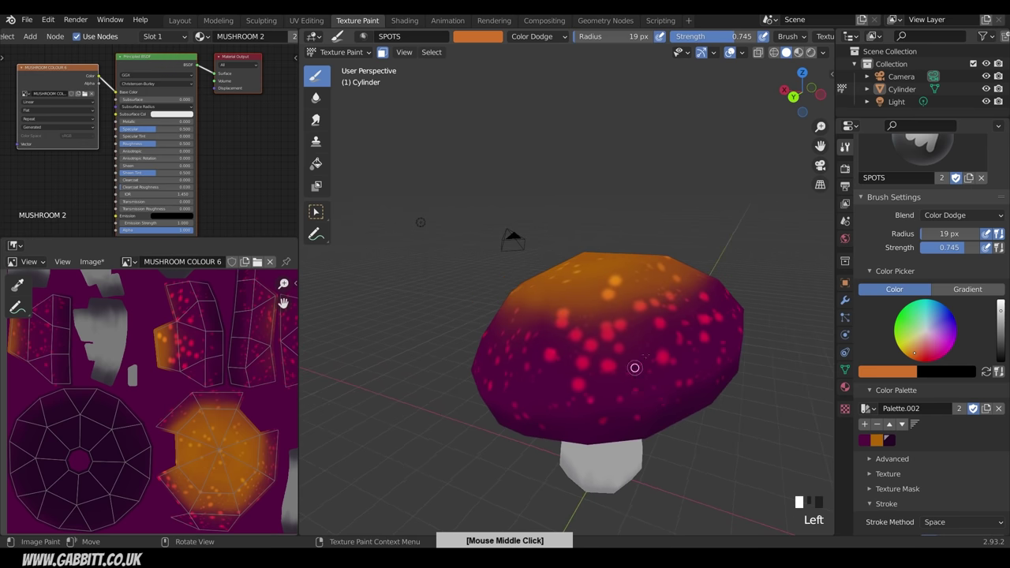
Step: Change the spot brush colour to red and continue spotting the purple side of the cap
middle_drag(645, 418, 671, 406)
click(930, 352)
click(925, 359)
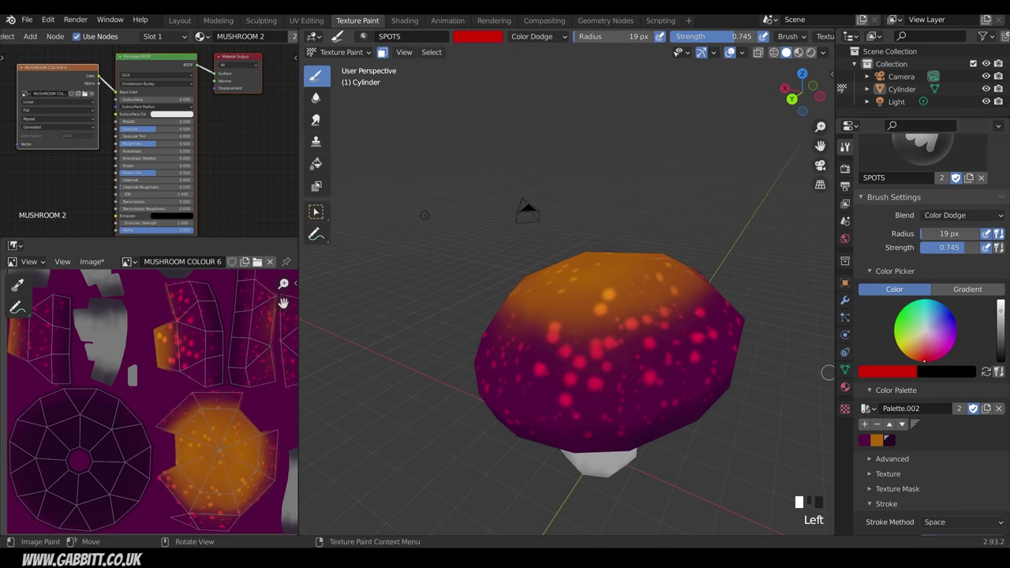
mouse_move(625, 383)
middle_down()
mouse_move(635, 416)
mouse_move(688, 415)
middle_up()
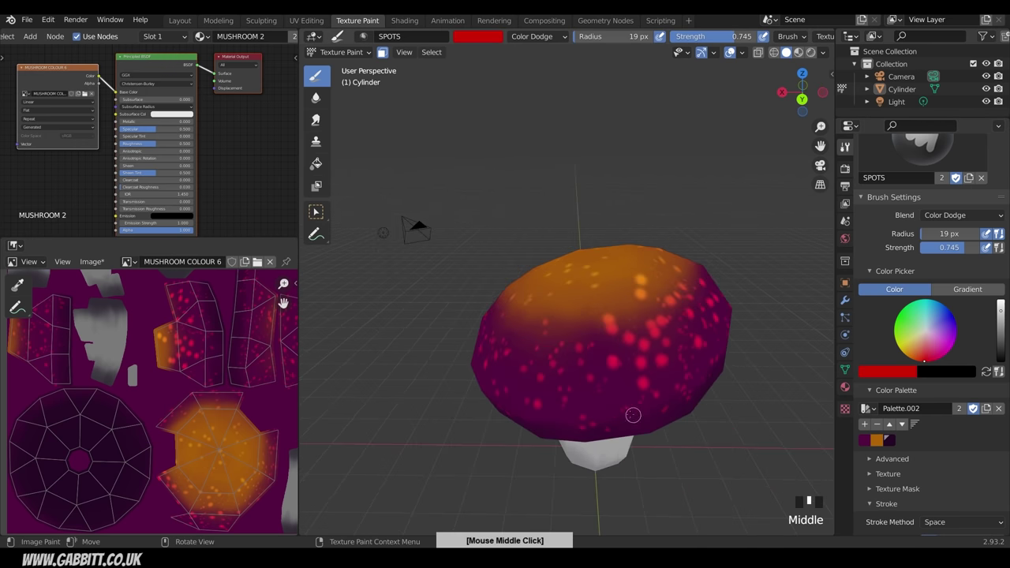
Step: Change the spot brush colour to yellow and dab spots around the sides of the cap
click(898, 347)
click(599, 321)
middle_drag(600, 321, 684, 447)
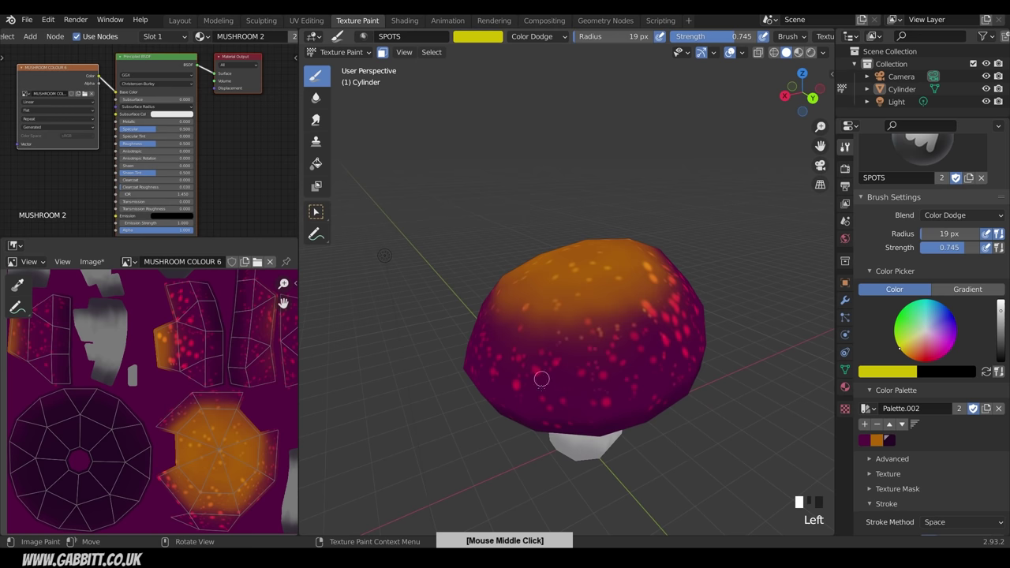
middle_drag(541, 379, 661, 410)
middle_drag(531, 356, 618, 399)
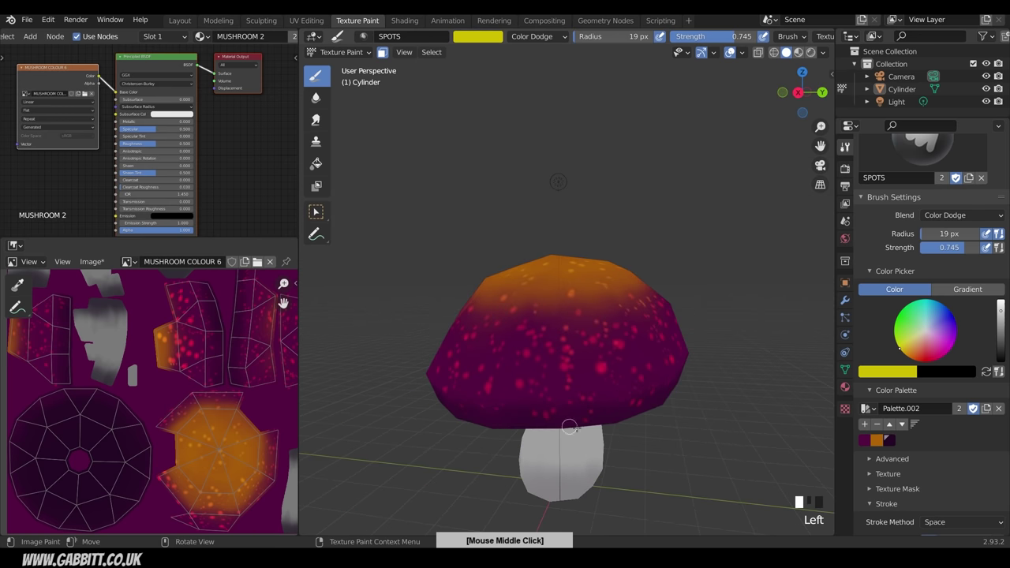
mouse_move(570, 427)
middle_down()
mouse_move(580, 408)
mouse_move(620, 424)
mouse_move(623, 442)
mouse_move(613, 447)
mouse_move(647, 408)
middle_up()
click(573, 318)
Step: Set the brush colour to full-brightness blue-violet and scatter violet spots around the whole cap
click(957, 325)
click(1001, 302)
click(595, 379)
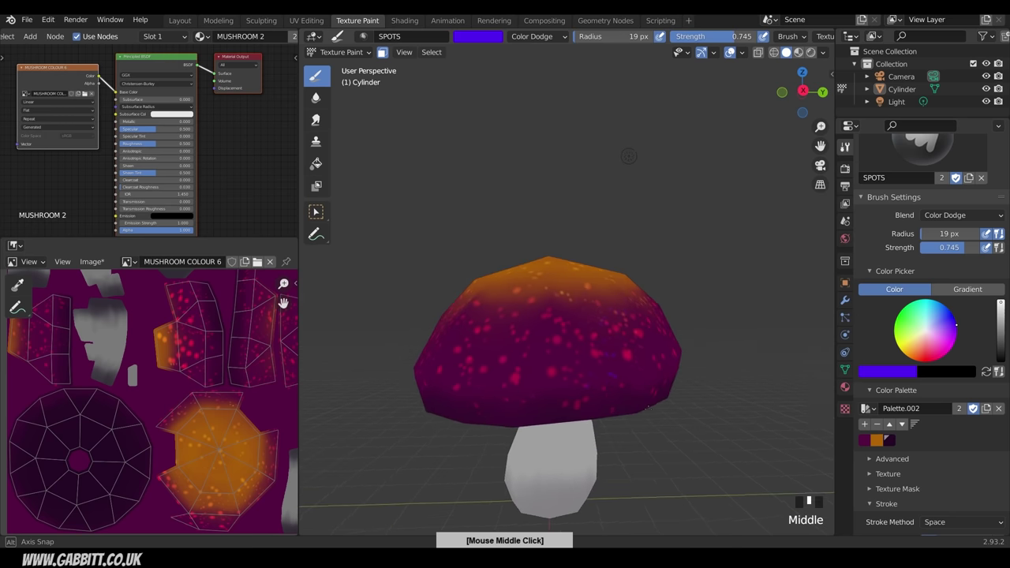
key(ctrl+z)
middle_drag(580, 390, 625, 410)
click(521, 327)
mouse_move(502, 308)
middle_down()
mouse_move(521, 326)
mouse_move(568, 327)
middle_up()
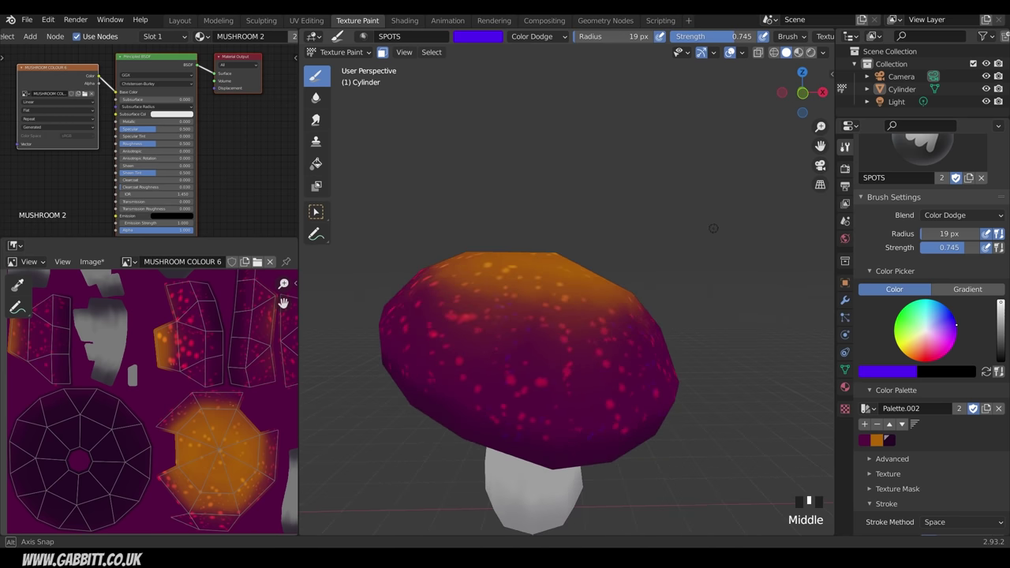
click(550, 378)
middle_drag(524, 374, 733, 300)
click(581, 379)
click(621, 368)
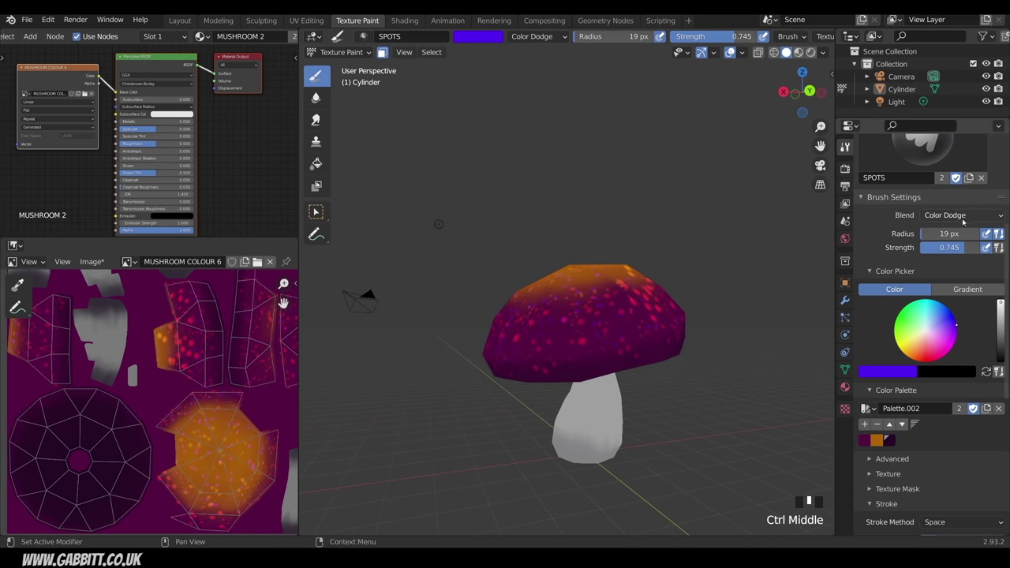
Step: Switch from the SPOTS brush to the TexDraw brush and review its colour and stroke settings
scroll(947, 253, up, 5)
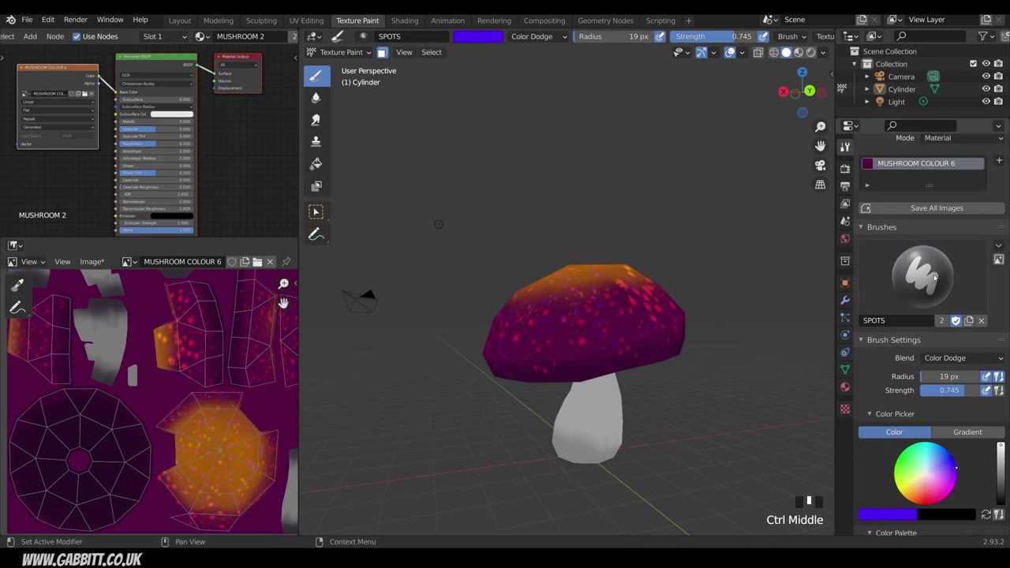
click(934, 276)
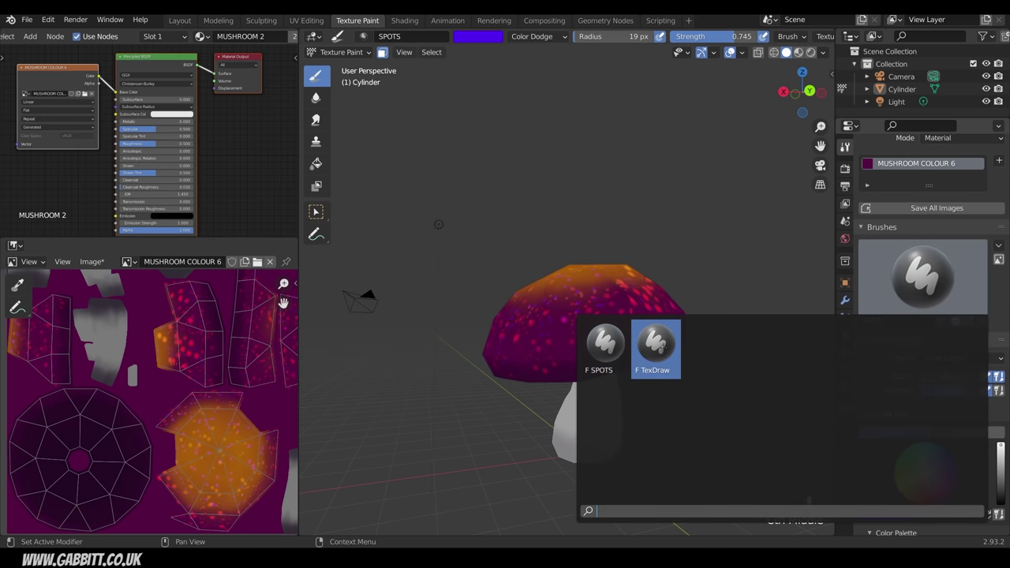
click(656, 345)
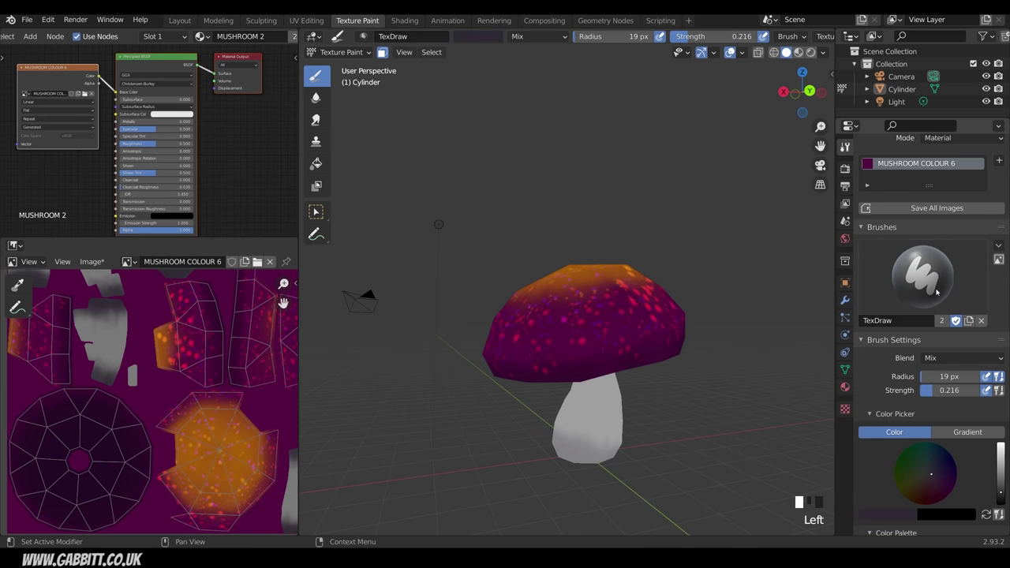
scroll(937, 292, down, 3)
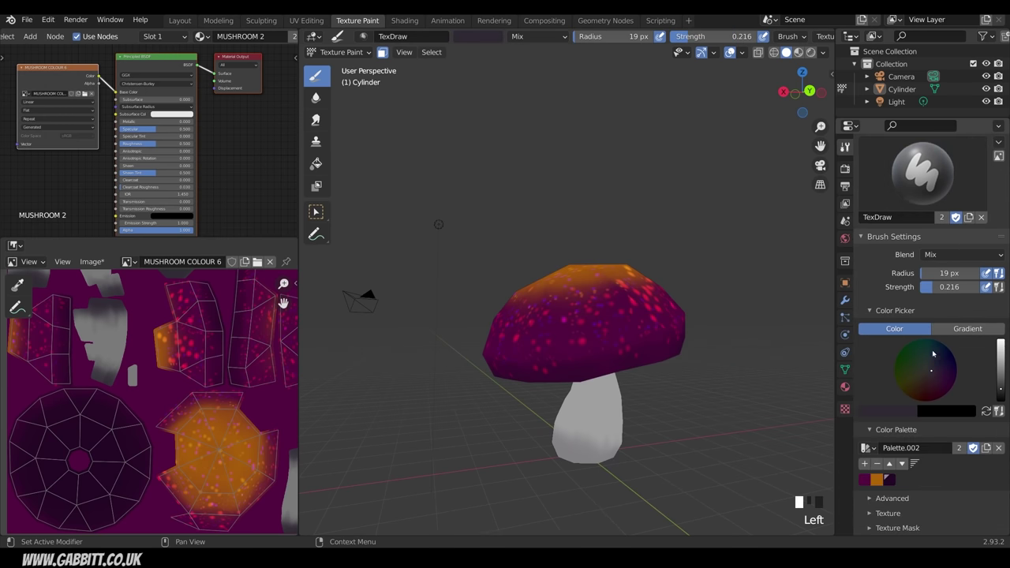
middle_drag(931, 400, 911, 342)
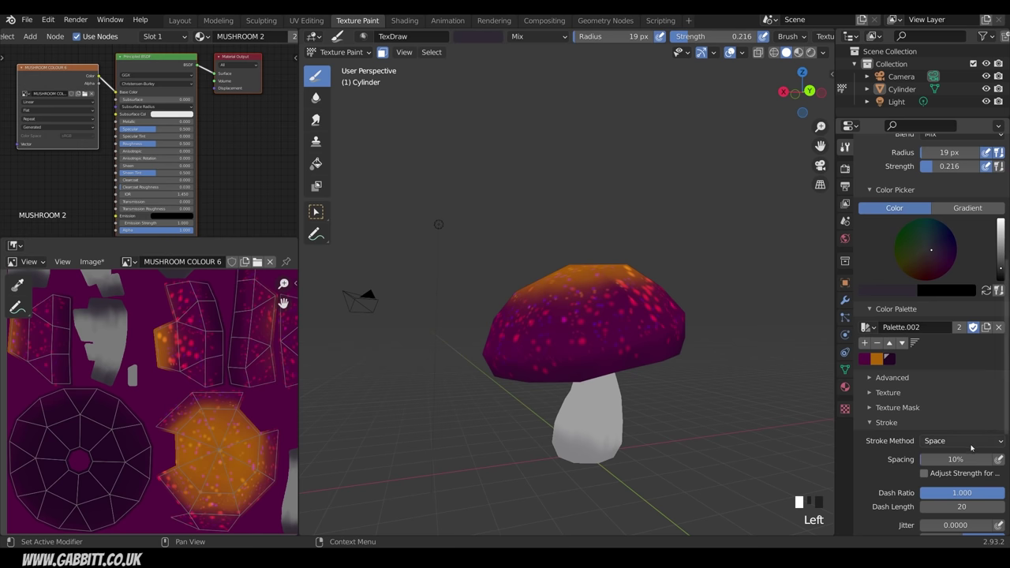
middle_drag(936, 223, 939, 421)
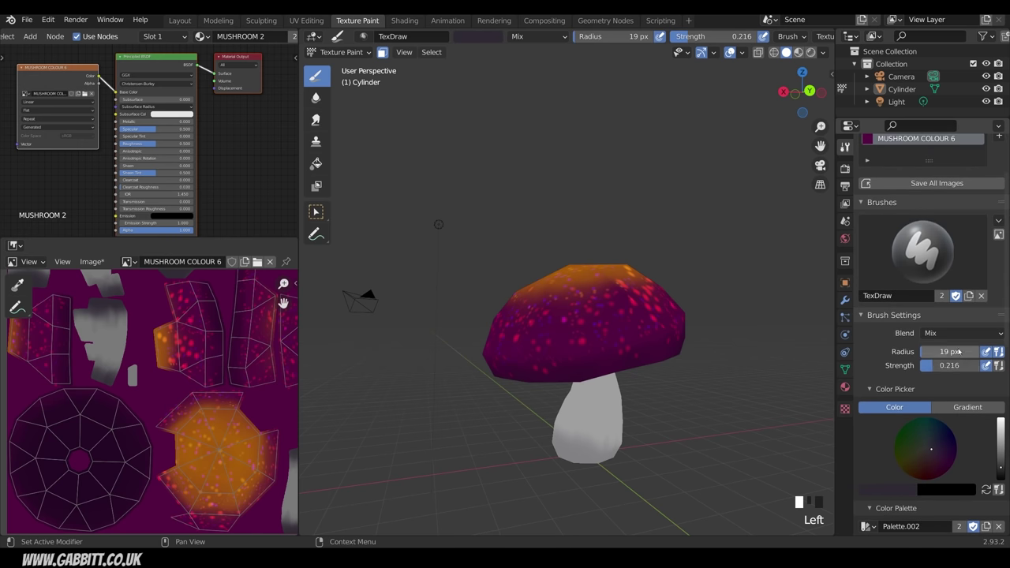
Step: Set the TexDraw brush to Color Dodge blending, a bright orange-red colour and strength 0.144
click(947, 334)
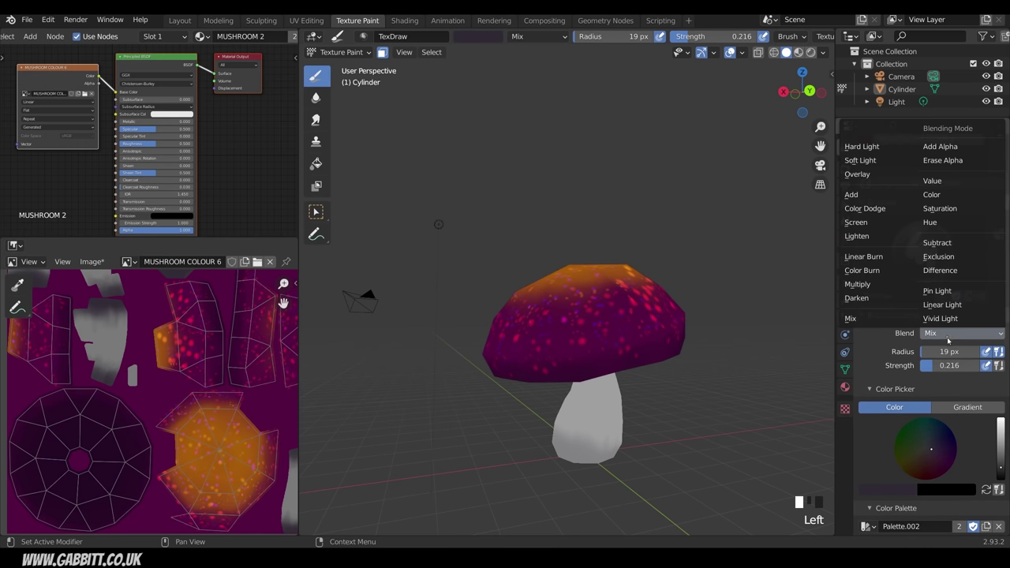
click(865, 208)
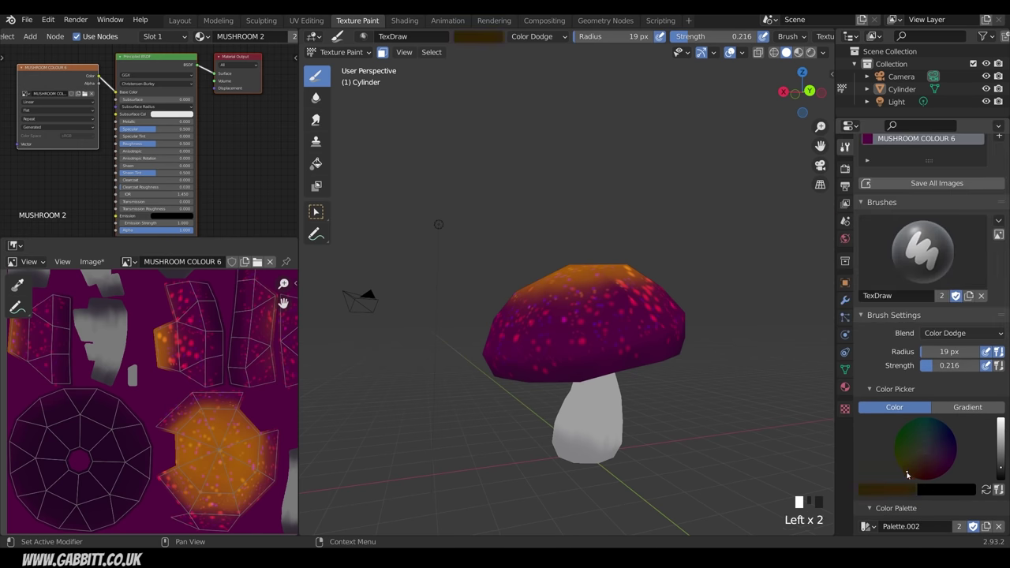
drag(998, 447, 1001, 420)
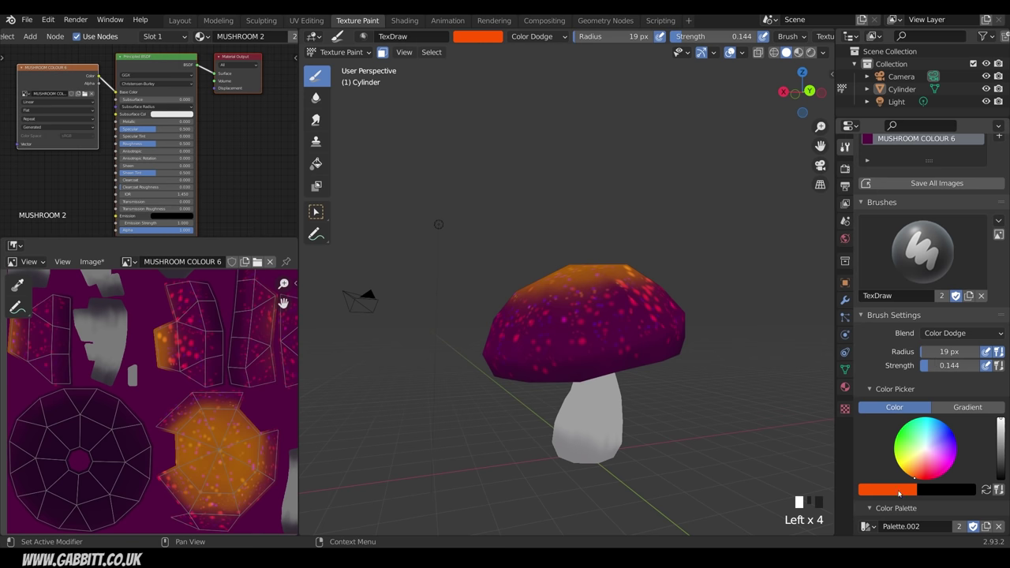
Step: Enlarge the brush radius to 127 px and dab a soft glow onto the orange upper part of the cap
key(f)
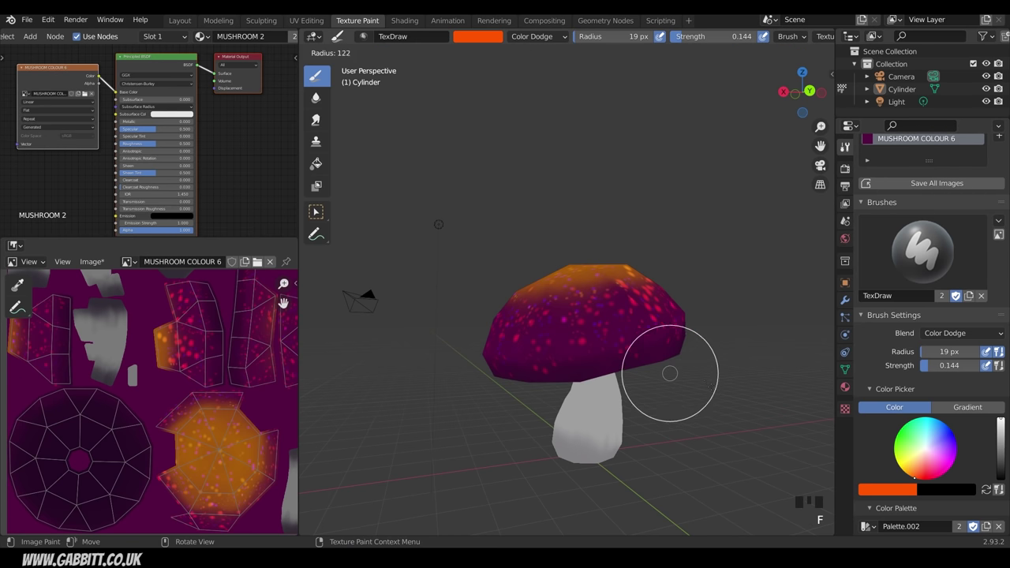
click(713, 386)
middle_drag(715, 395, 704, 407)
middle_drag(671, 374, 668, 330)
click(598, 282)
click(589, 287)
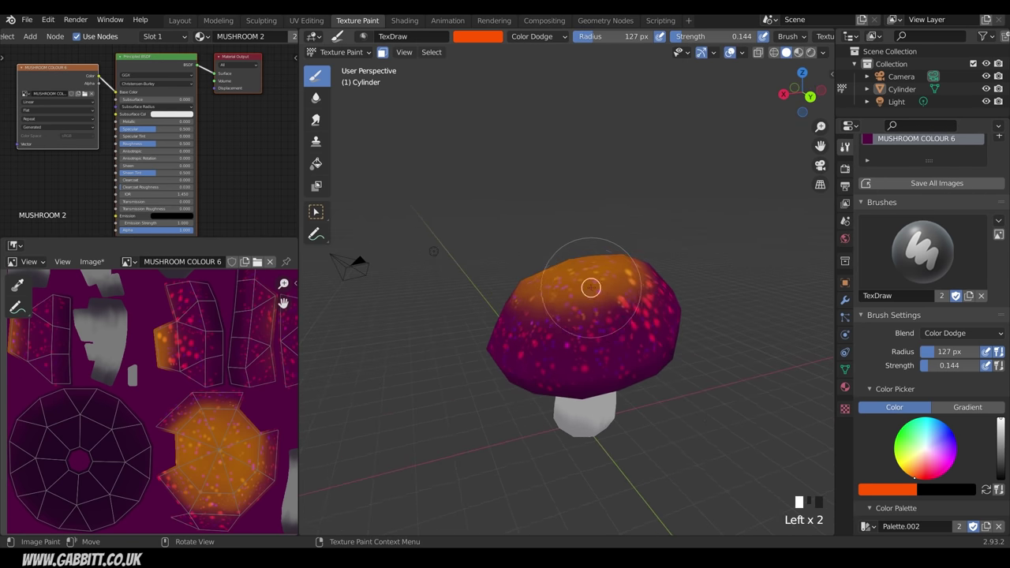
click(576, 297)
Step: Brighten the orange crown of the cap with soft Color Dodge dabs from above
middle_drag(576, 297, 576, 304)
click(588, 293)
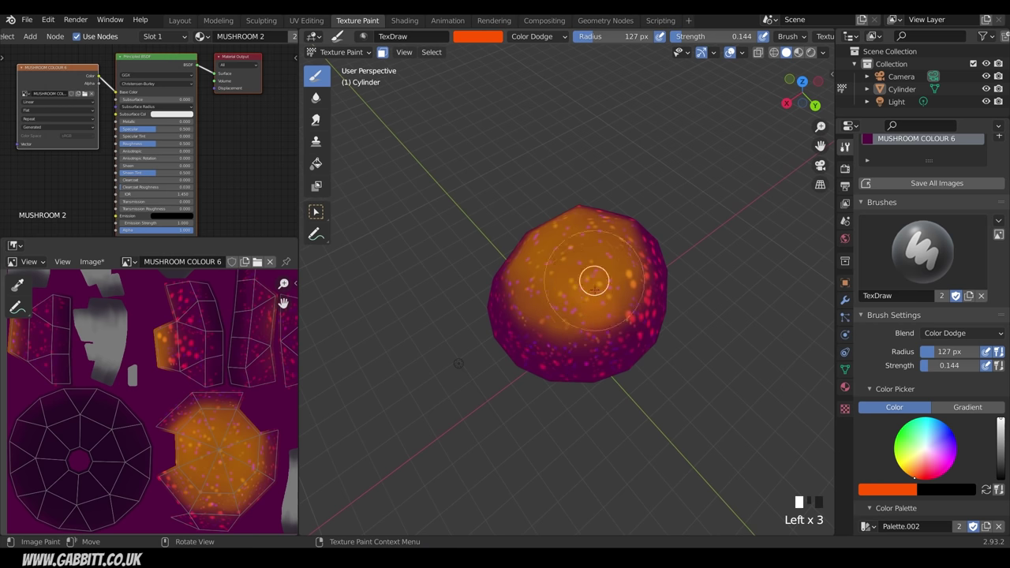
mouse_move(584, 255)
middle_down()
mouse_move(571, 261)
mouse_move(604, 294)
middle_up()
click(571, 261)
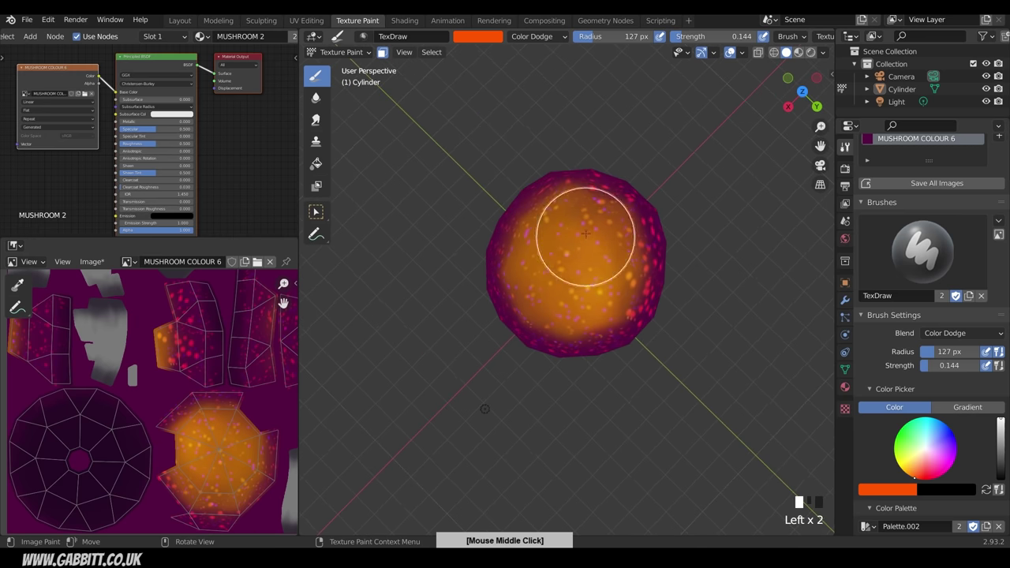
middle_drag(585, 234, 573, 289)
click(573, 289)
click(530, 339)
Step: Dab the orange-red glow along the cap's side where the orange crown blends into purple
middle_drag(529, 338, 571, 300)
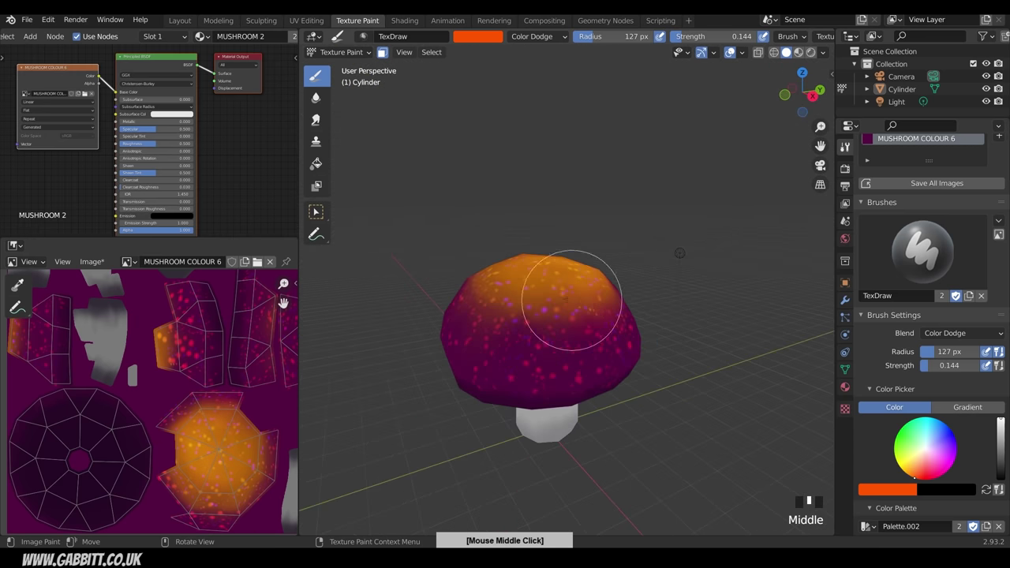
mouse_move(527, 326)
middle_down()
mouse_move(552, 350)
mouse_move(598, 349)
middle_up()
click(552, 349)
click(497, 351)
click(500, 361)
middle_drag(516, 362, 597, 331)
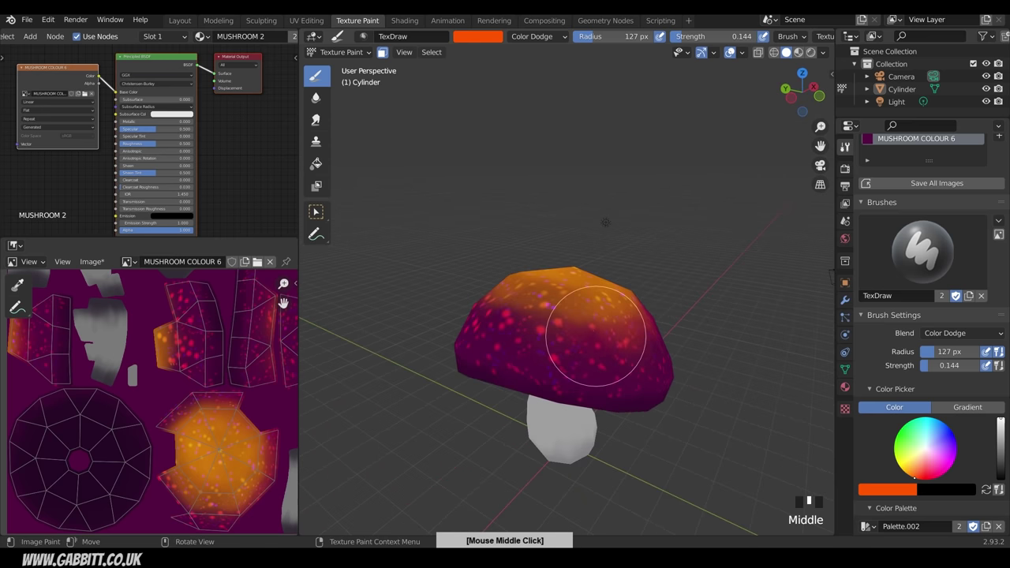
click(583, 334)
click(544, 342)
Step: Work around the cap, intensifying the spots and the orange-to-purple transition with repeated soft dabs
middle_drag(523, 357, 661, 393)
click(597, 304)
click(590, 331)
click(587, 358)
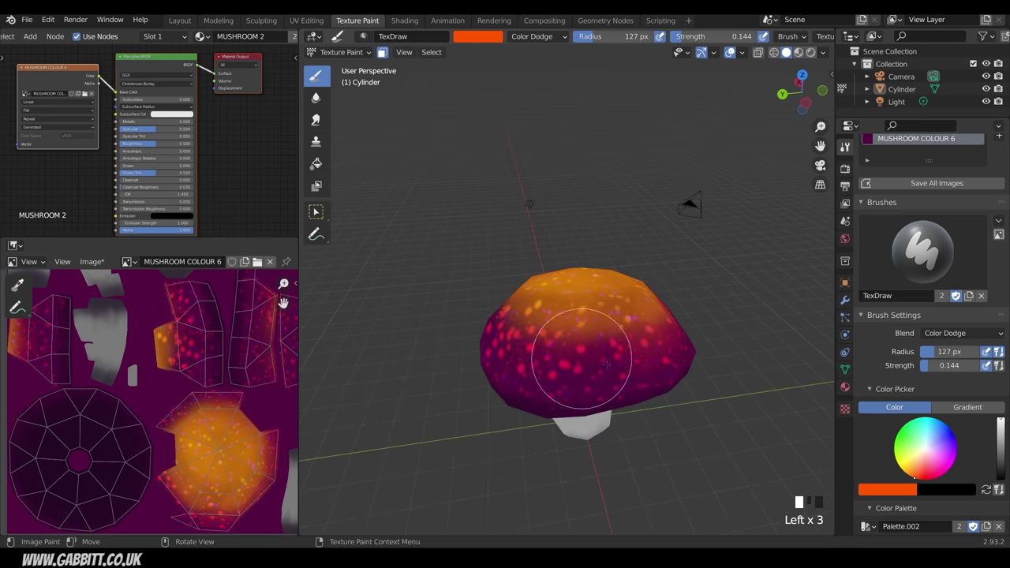
click(586, 337)
mouse_move(553, 351)
middle_down()
mouse_move(644, 371)
mouse_move(605, 342)
mouse_move(624, 345)
middle_up()
click(586, 344)
click(604, 342)
click(597, 349)
click(591, 356)
Step: Extend the warm glow down from the crown over the next side of the cap
middle_drag(583, 347, 632, 333)
click(573, 304)
click(576, 321)
click(579, 342)
click(553, 325)
middle_drag(553, 325, 568, 318)
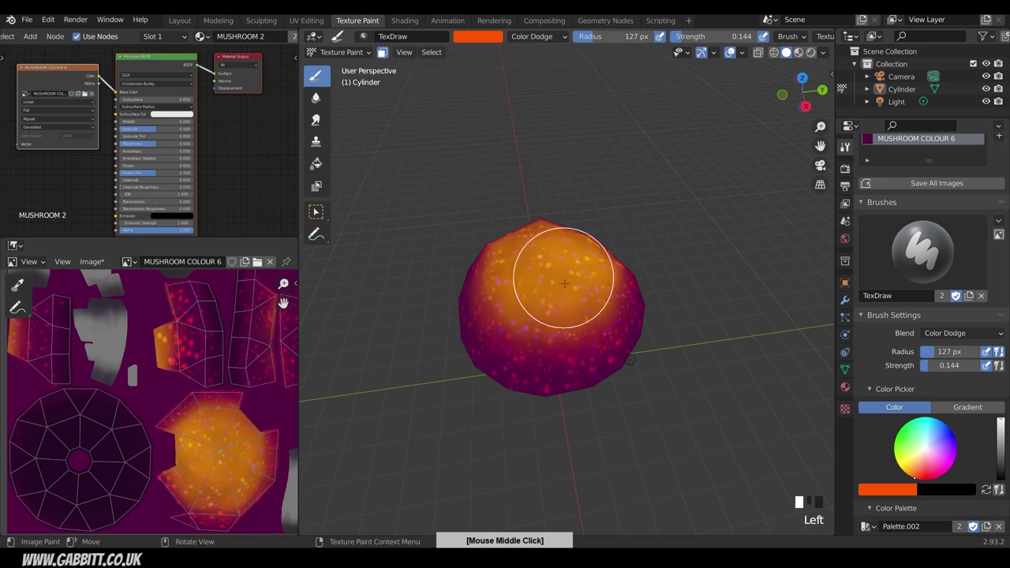
Step: Build up a bright yellow highlight at the centre of the cap's crown with repeated Color Dodge dabs
click(558, 285)
middle_drag(559, 284, 554, 292)
click(544, 261)
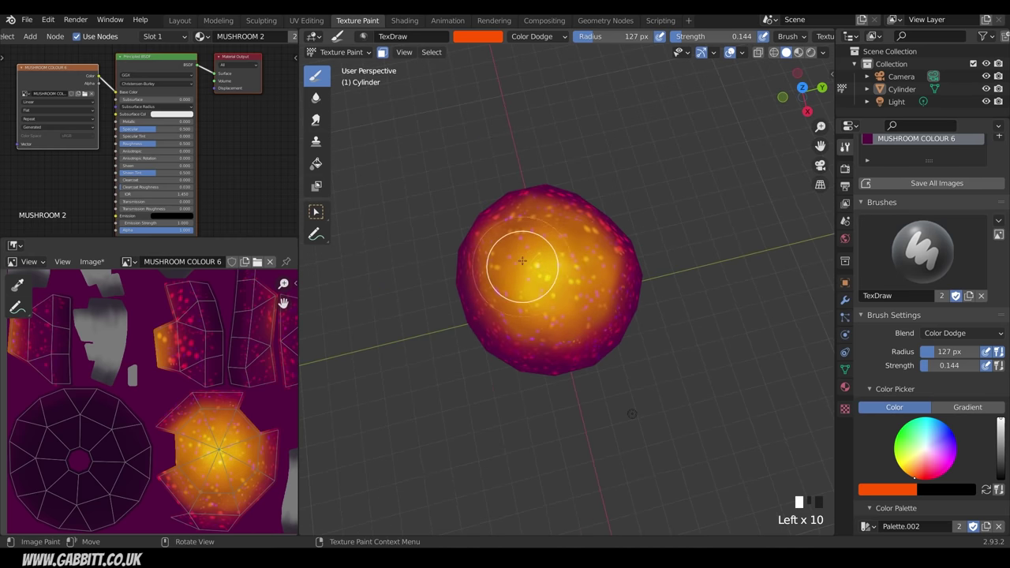
Step: Dab more orange-red glow below the bright crown on the upper side of the cap
middle_drag(624, 288, 548, 286)
middle_drag(632, 331, 592, 247)
scroll(697, 255, down, 4)
mouse_move(675, 379)
middle_down()
mouse_move(663, 385)
mouse_move(674, 405)
mouse_move(682, 319)
middle_up()
middle_drag(682, 319, 706, 333)
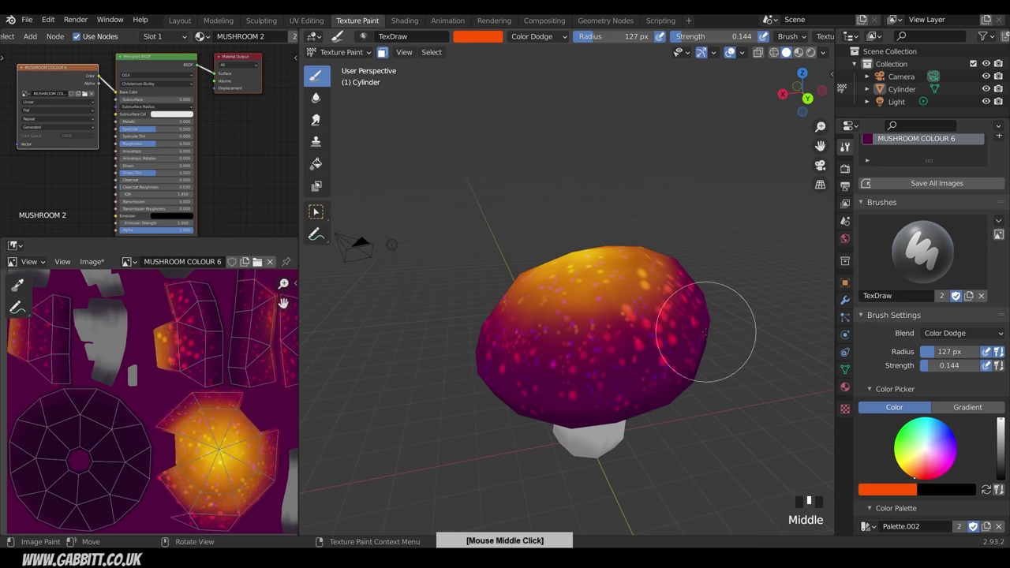
click(592, 307)
click(536, 339)
middle_drag(536, 338, 596, 332)
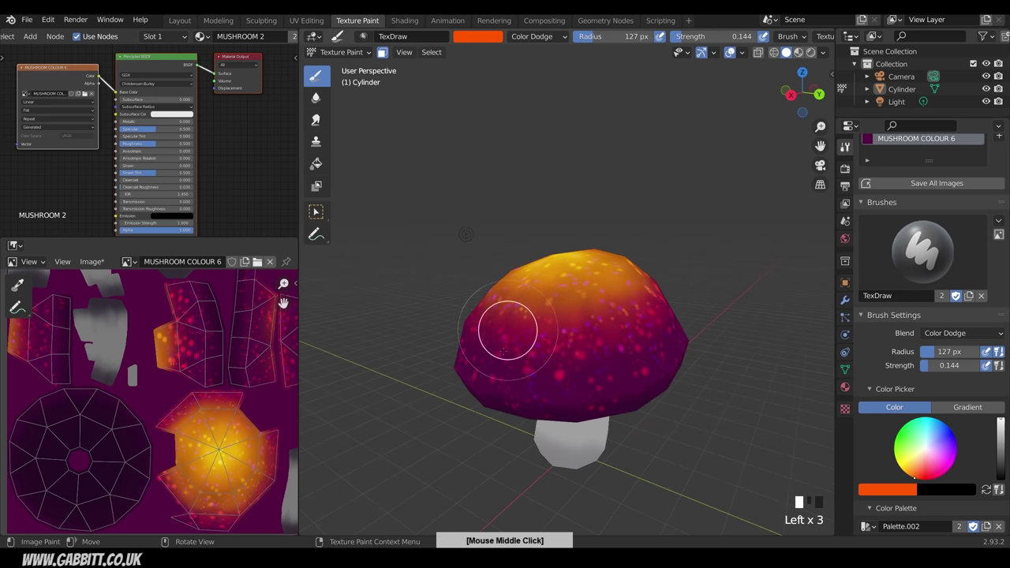
Step: Continue the glow around the cap, warming its shoulder and the spotted purple area beneath
middle_drag(507, 330, 602, 342)
mouse_move(485, 325)
middle_down()
mouse_move(536, 331)
mouse_move(570, 362)
middle_up()
click(553, 315)
click(525, 293)
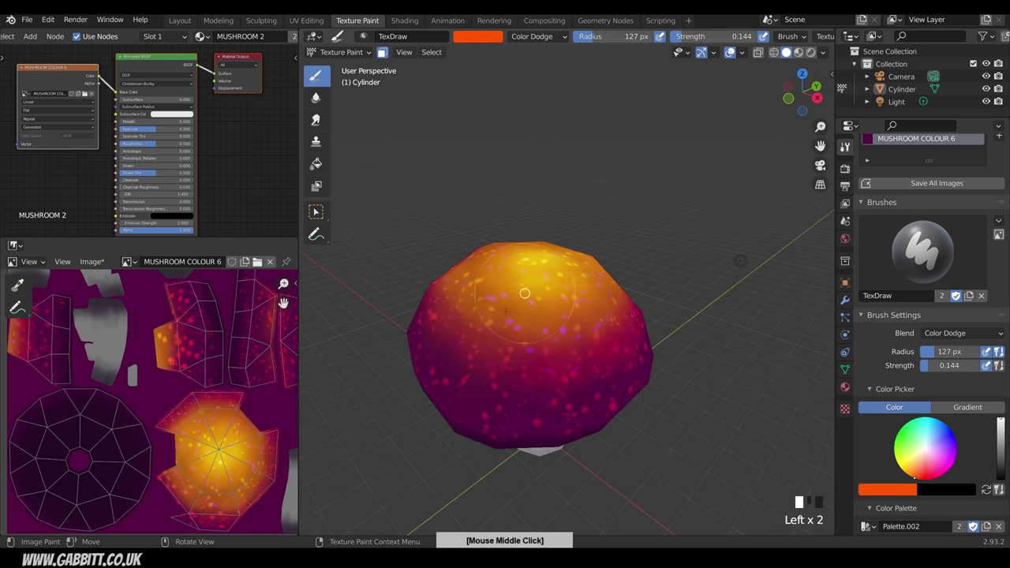
click(480, 390)
middle_drag(480, 390, 549, 382)
click(452, 327)
Step: Intensify the red spots and purple transition on the remaining side of the cap with soft glow dabs
middle_drag(623, 332, 655, 274)
mouse_move(656, 275)
ctrl+middle_down()
mouse_move(663, 403)
mouse_move(646, 349)
mouse_move(594, 350)
mouse_move(598, 298)
mouse_move(553, 360)
mouse_move(604, 304)
mouse_move(584, 398)
mouse_move(633, 338)
ctrl+middle_up()
click(609, 352)
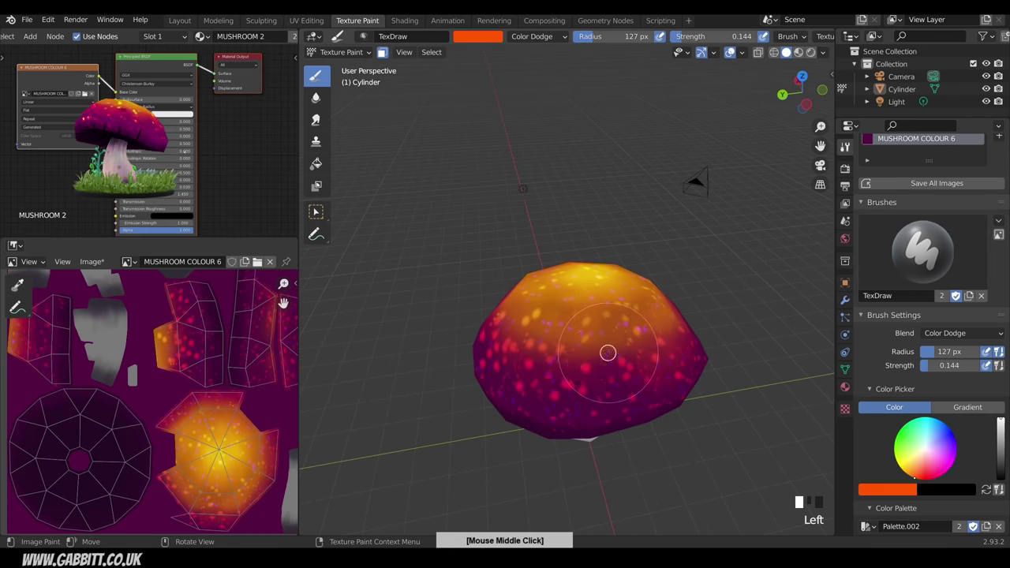
click(588, 359)
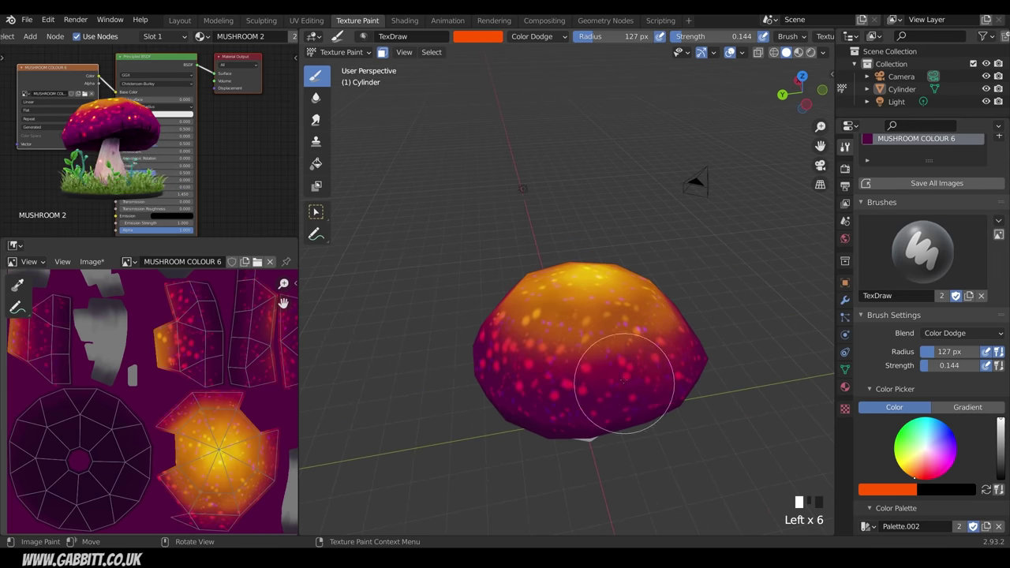
middle_drag(597, 327, 622, 348)
click(561, 360)
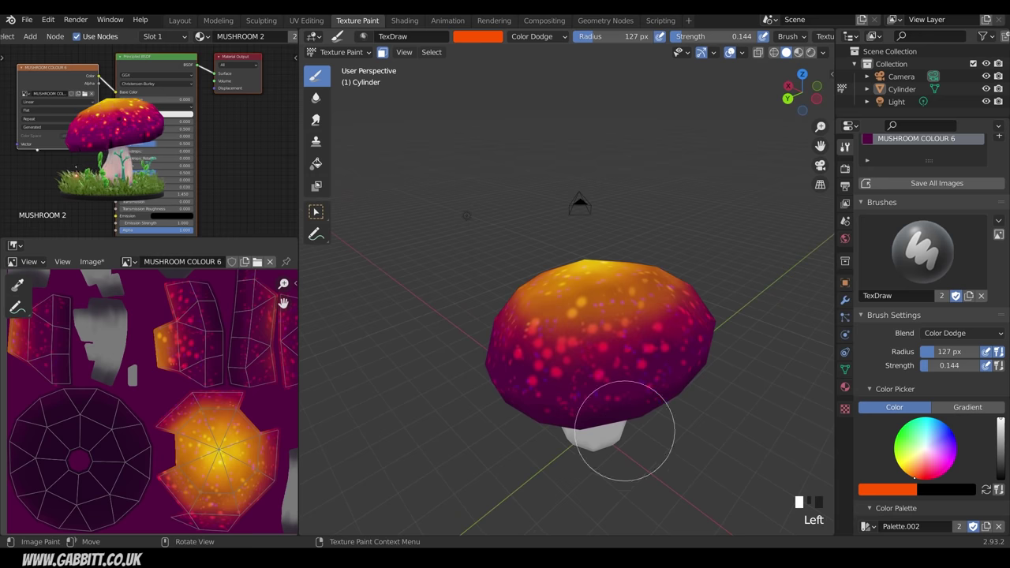
Step: Switch to the SPOTS brush and set its colour to orange-yellow and its radius to 26 px
click(921, 252)
click(606, 321)
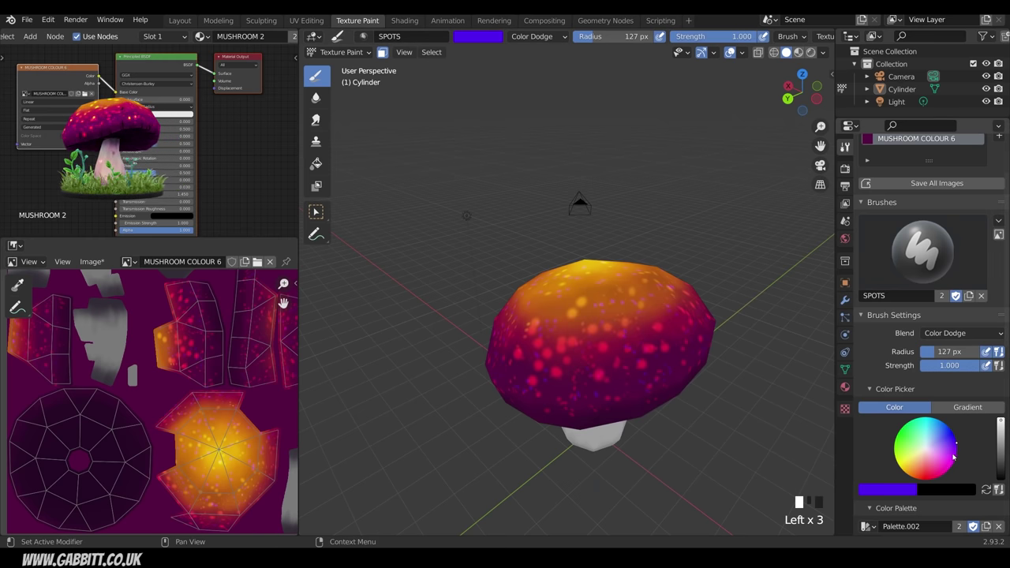
click(906, 471)
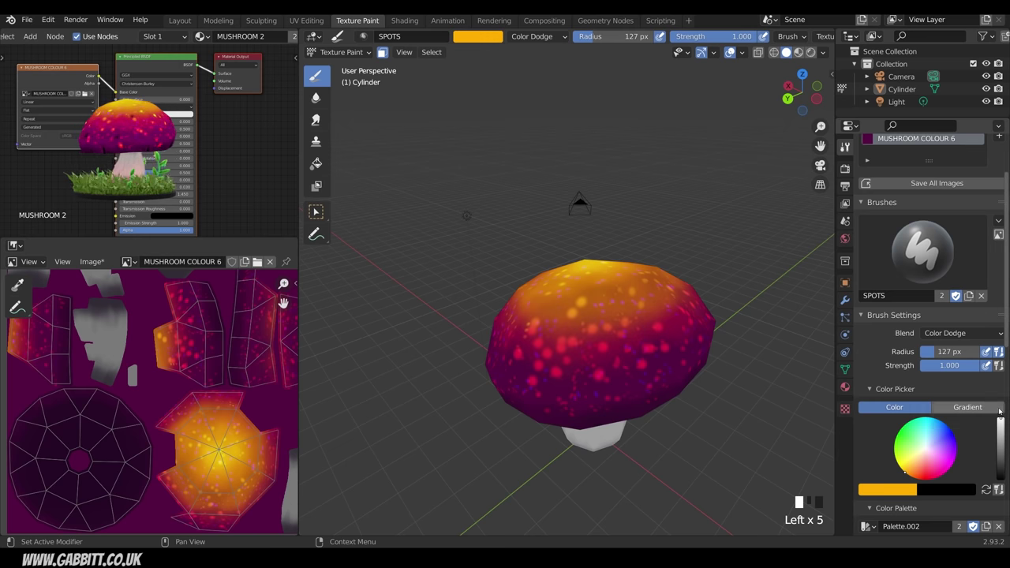
key(f)
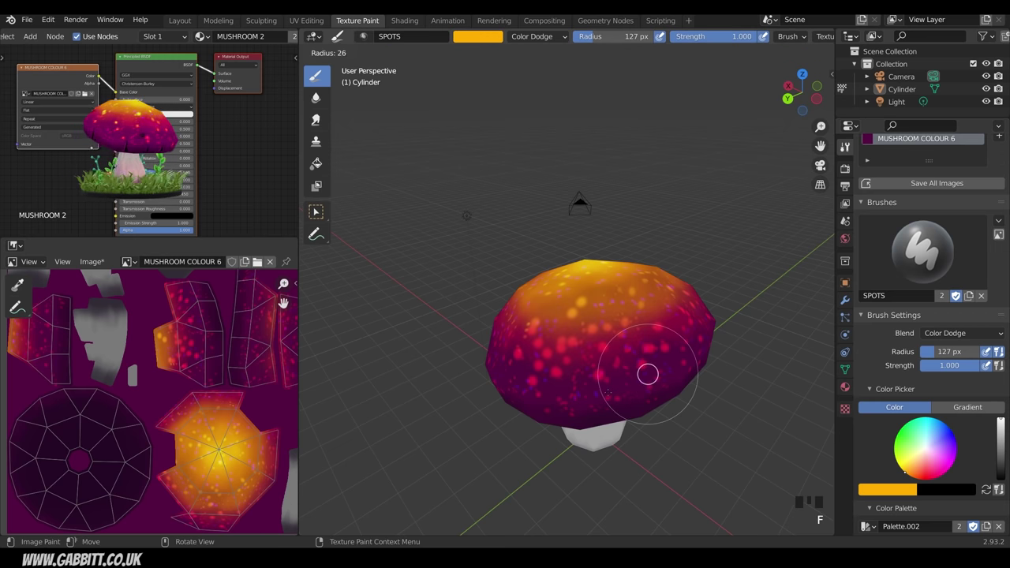
click(647, 374)
Step: Dab bright glowing spots around all sides of the cap, over the orange crown and the red-purple area
click(598, 332)
middle_drag(562, 374, 584, 360)
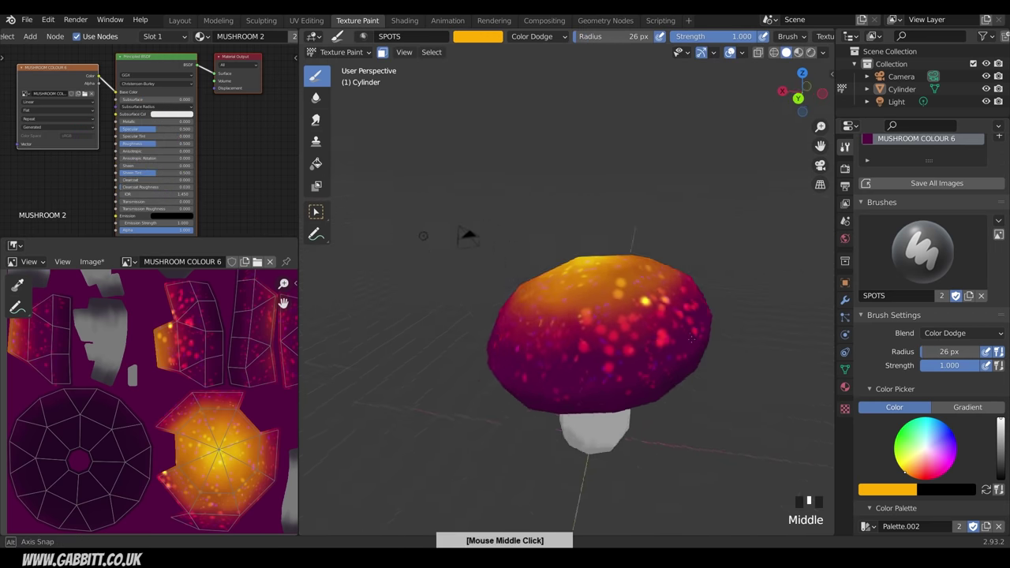
click(632, 379)
middle_drag(659, 438, 695, 448)
middle_drag(576, 359, 651, 363)
click(566, 367)
click(556, 363)
click(524, 400)
click(562, 316)
middle_drag(561, 316, 617, 356)
click(555, 328)
click(689, 328)
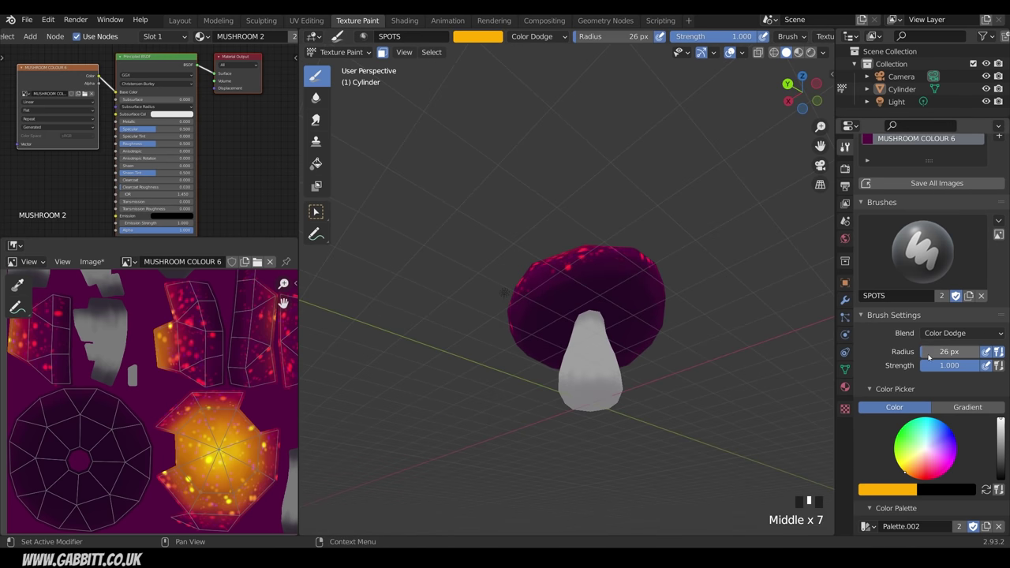
Step: Set up the TexDraw brush with Multiply blending, a dark blue colour, strength 0.444 and radius 16 px
click(922, 250)
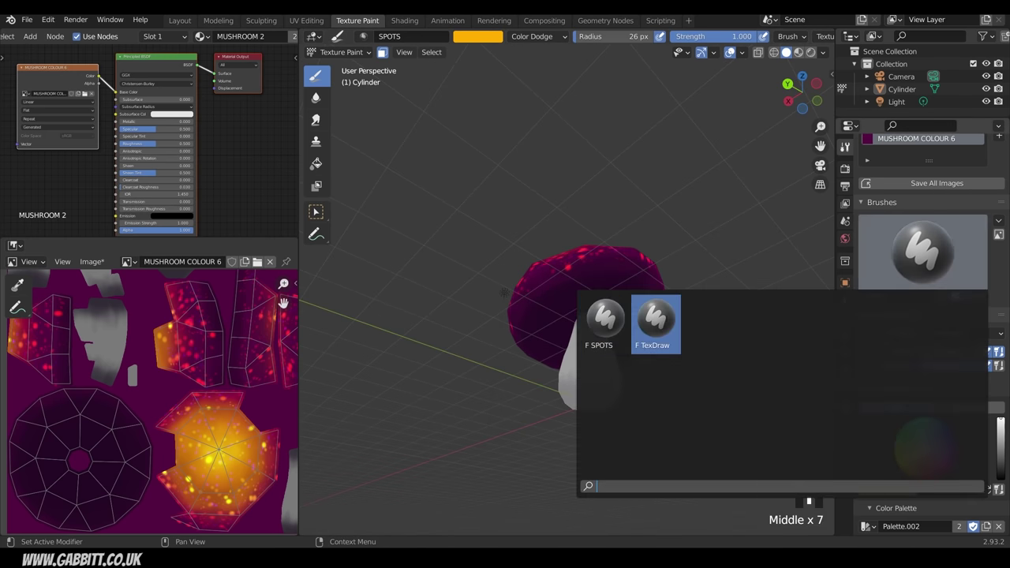
click(656, 323)
click(951, 333)
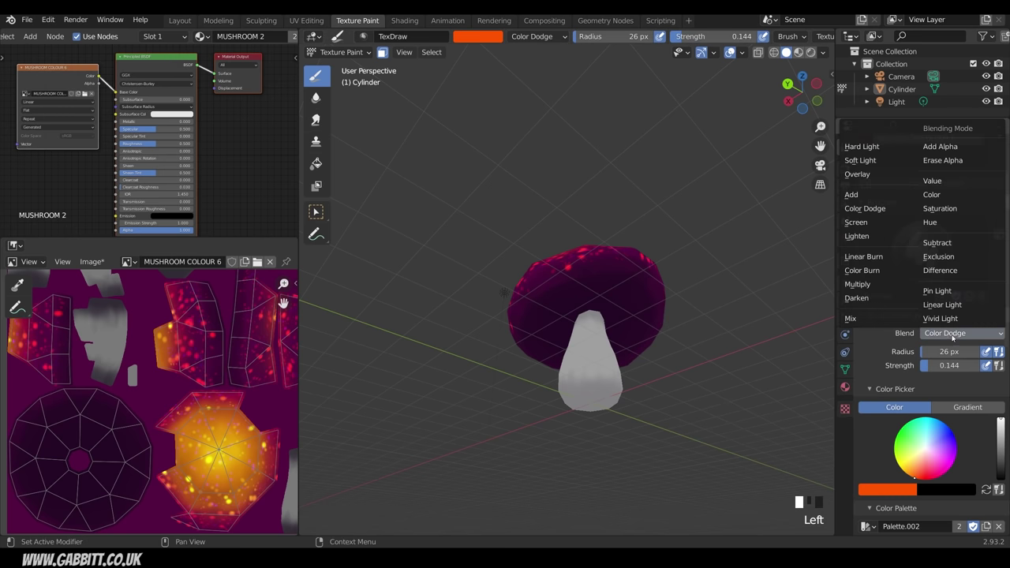
click(878, 284)
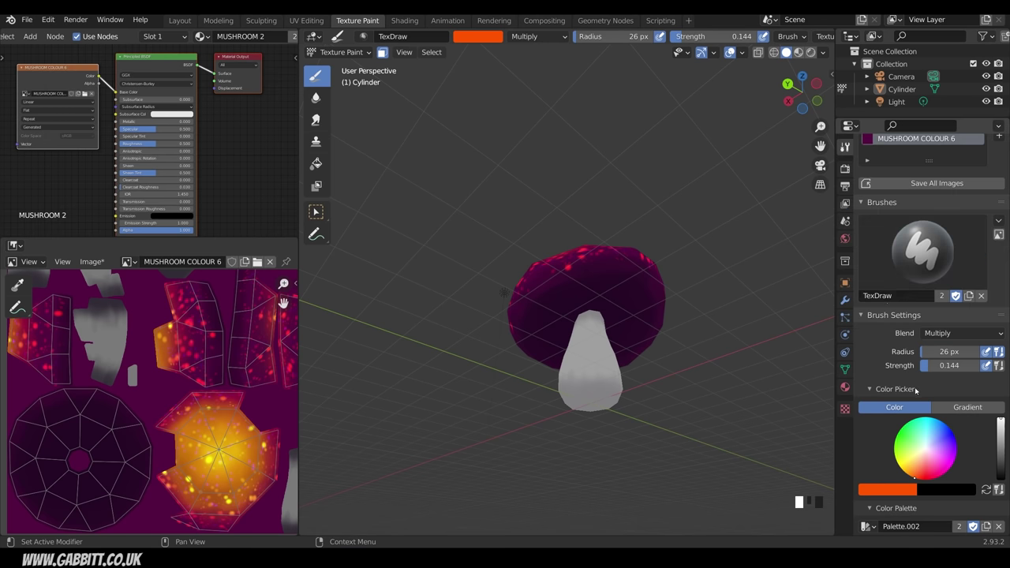
click(956, 444)
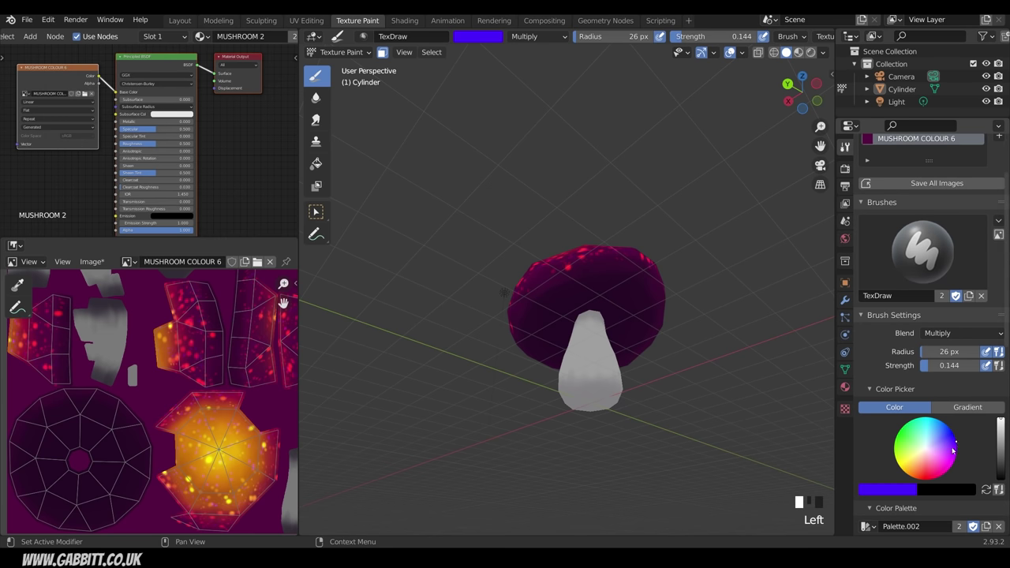
click(1000, 471)
mouse_move(712, 363)
middle_down()
mouse_move(595, 326)
mouse_move(579, 242)
mouse_move(584, 331)
mouse_move(555, 298)
mouse_move(546, 305)
mouse_move(581, 304)
middle_up()
drag(933, 367, 951, 367)
key(f)
click(555, 293)
Step: Paint thin dark gill lines radiating from the stem across the underside of the cap
middle_drag(546, 256, 543, 245)
drag(543, 245, 497, 257)
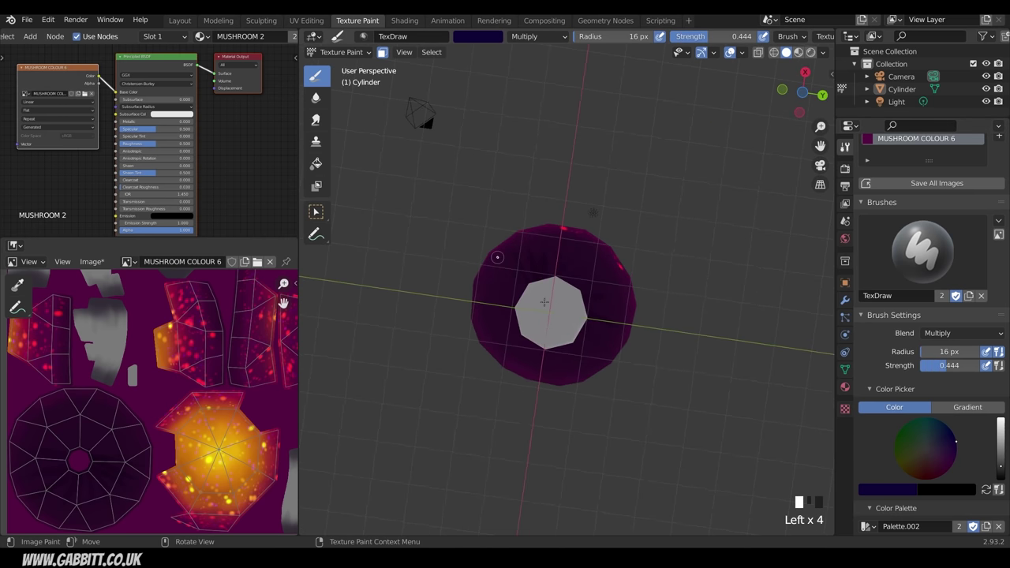
mouse_move(611, 264)
middle_down()
mouse_move(648, 273)
mouse_move(602, 272)
middle_up()
click(557, 348)
drag(557, 348, 569, 374)
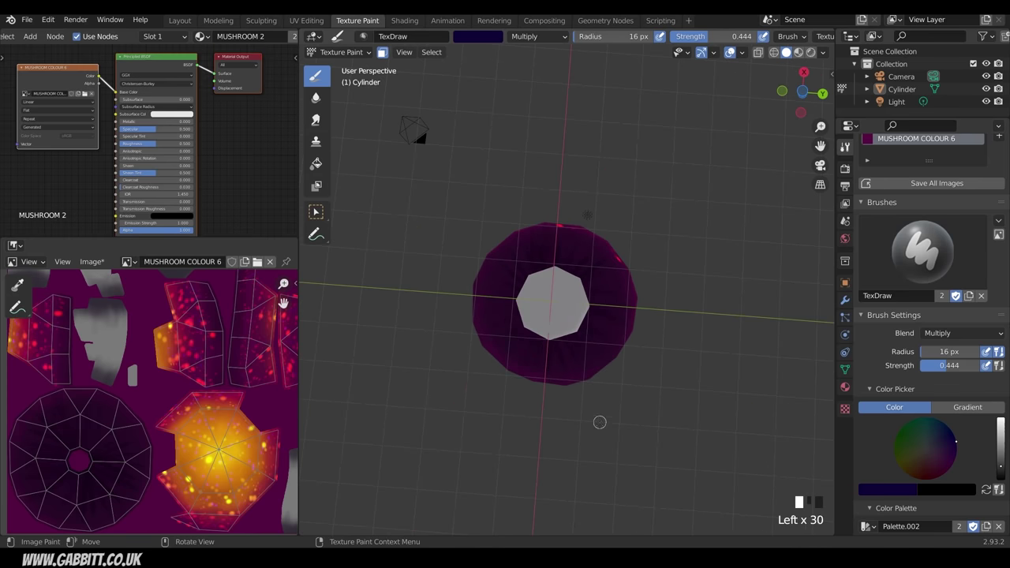
middle_drag(599, 422, 605, 481)
mouse_move(611, 367)
middle_down()
mouse_move(616, 421)
mouse_move(591, 295)
mouse_move(552, 284)
mouse_move(554, 306)
middle_up()
Step: Continue the dark gill strokes from the stem outward, working around the underside segment by segment
scroll(616, 421, up, 4)
click(529, 248)
click(531, 254)
middle_drag(545, 308, 537, 315)
drag(529, 331, 536, 288)
middle_drag(538, 288, 570, 315)
mouse_move(524, 325)
mouse_down()
mouse_move(534, 290)
mouse_move(512, 276)
mouse_up()
mouse_move(537, 277)
middle_down()
mouse_move(564, 295)
mouse_move(555, 307)
middle_up()
drag(540, 316, 539, 277)
middle_drag(539, 277, 546, 290)
drag(535, 320, 525, 251)
middle_drag(529, 254, 581, 277)
drag(544, 316, 560, 244)
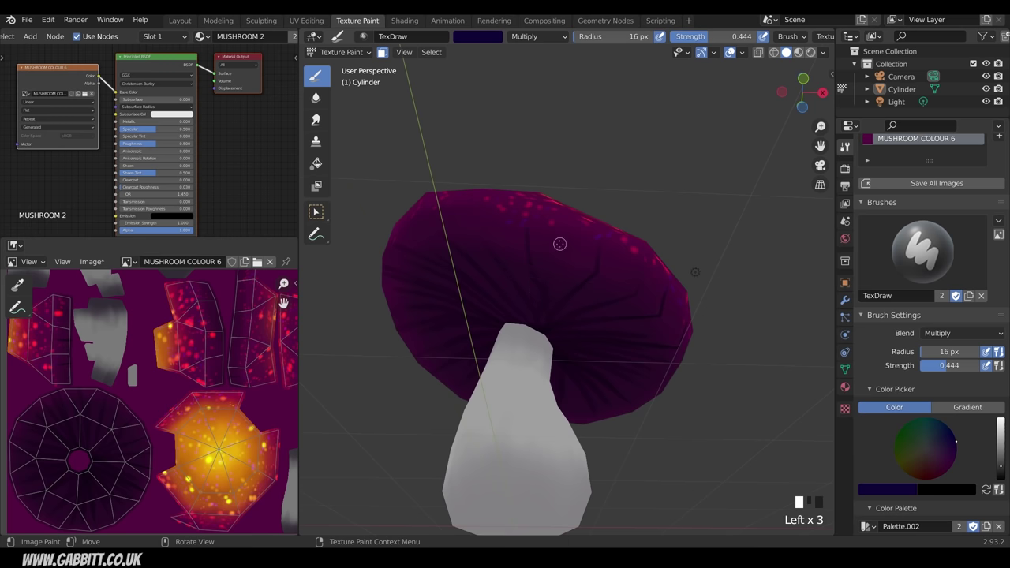
Step: Undo the last gill strokes and repaint them from near the stem toward the cap's rim
middle_drag(559, 244, 613, 244)
key(ctrl+z)
middle_drag(598, 307, 548, 276)
key(ctrl+z)
drag(540, 316, 544, 225)
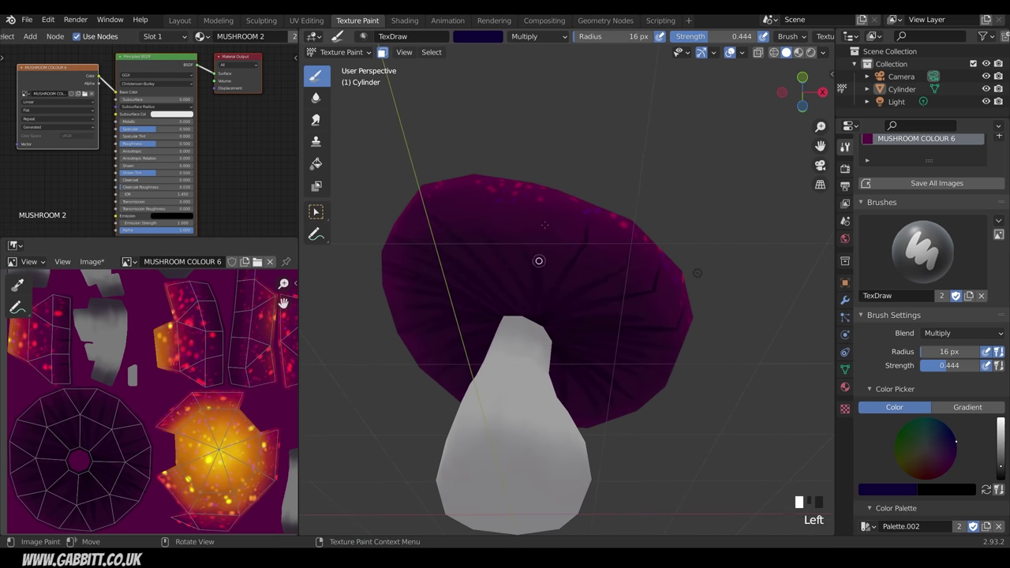
drag(538, 302, 543, 257)
Step: Lengthen the dark gill lines toward the cap's outer edge on the adjoining part of the underside
middle_drag(553, 256, 630, 284)
drag(534, 261, 536, 198)
mouse_move(552, 225)
middle_down()
mouse_move(591, 257)
mouse_move(681, 241)
mouse_move(647, 366)
mouse_move(605, 282)
mouse_move(555, 230)
middle_up()
scroll(681, 242, down, 3)
click(555, 224)
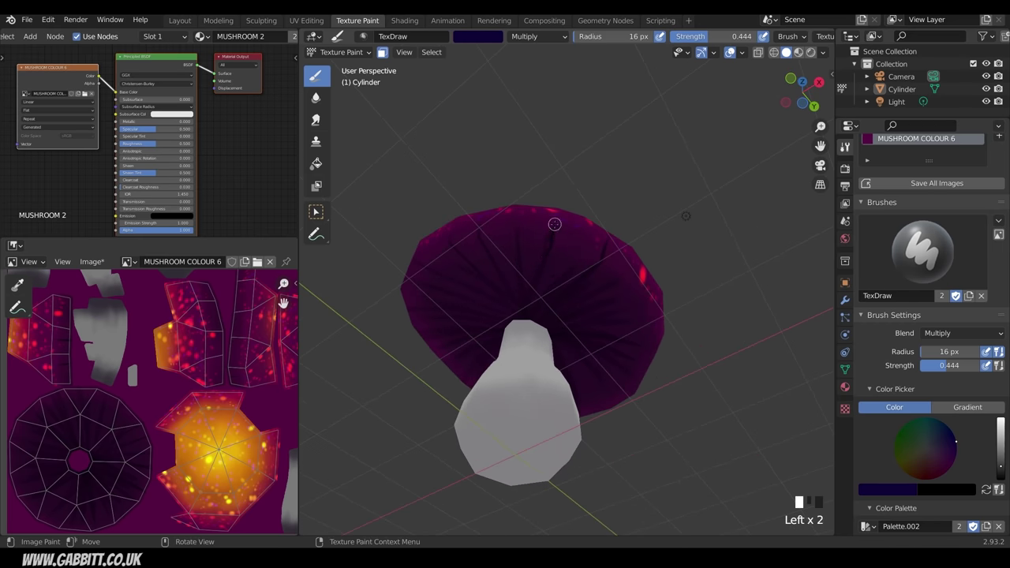
middle_drag(571, 278, 545, 229)
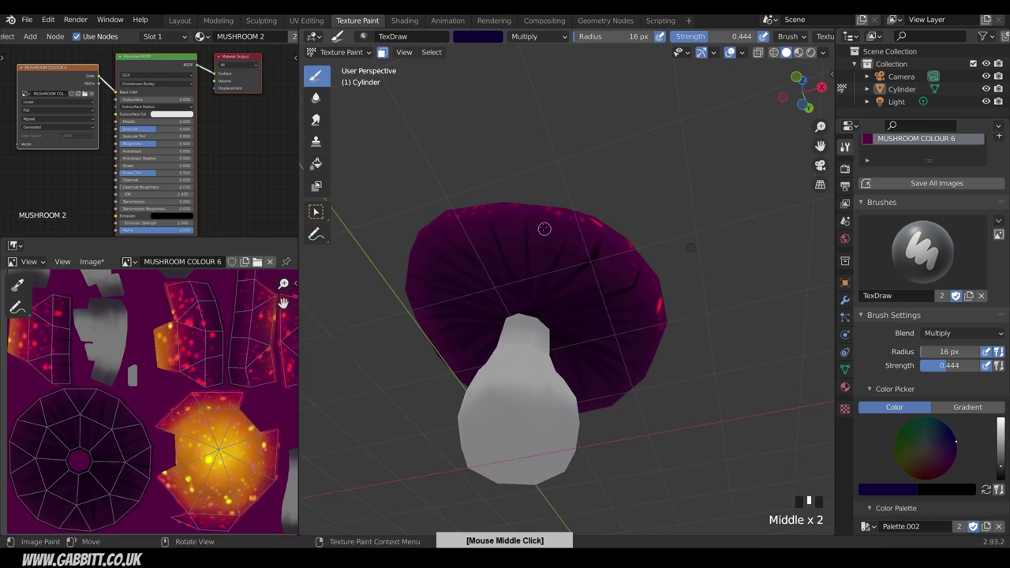
click(526, 214)
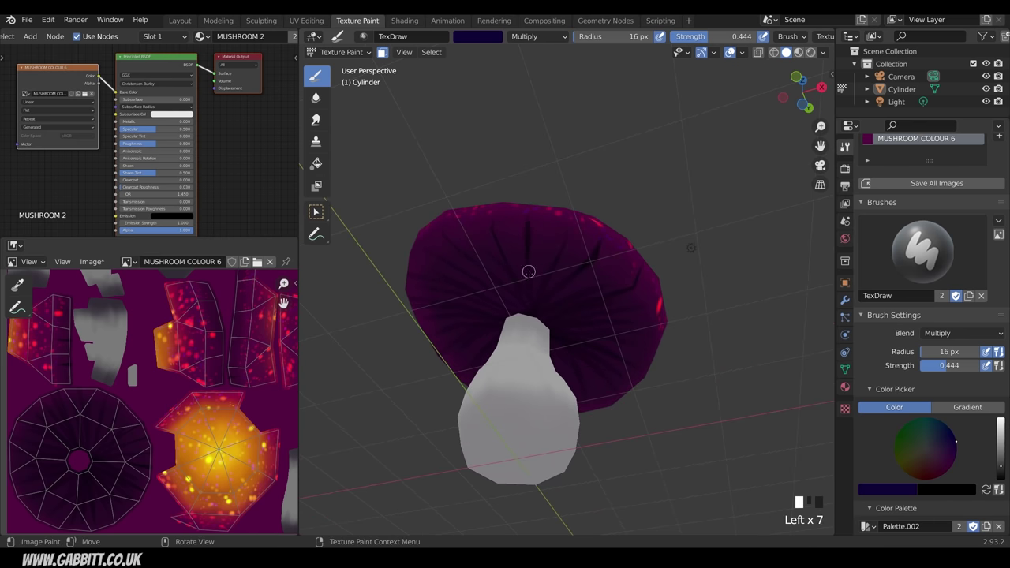
Step: Darken individual gill creases and carry them over the rim onto the lower edge of the cap
middle_drag(529, 271, 583, 287)
double_click(579, 337)
double_click(580, 318)
middle_drag(599, 332, 685, 369)
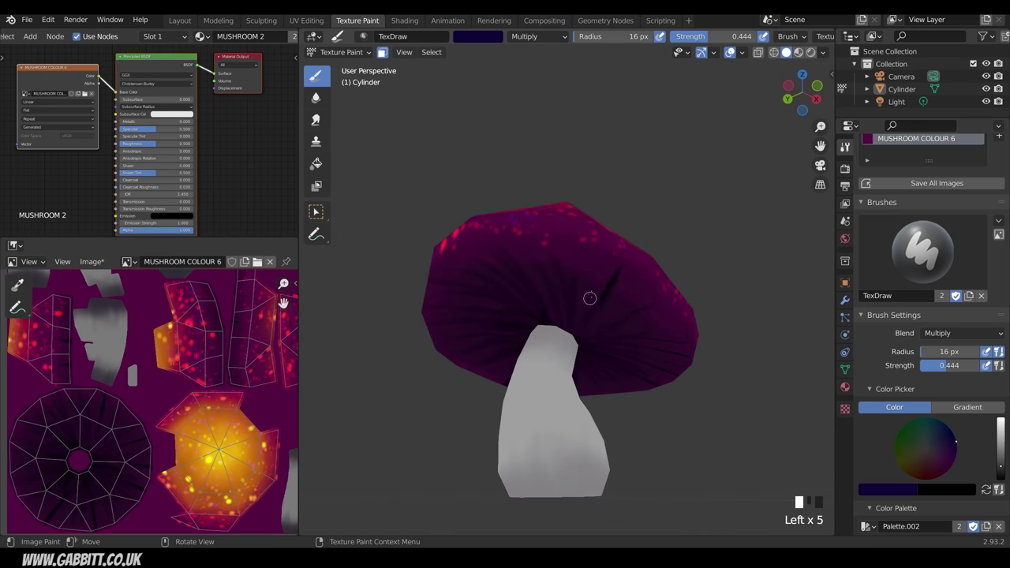
middle_drag(590, 297, 570, 232)
middle_drag(563, 308, 563, 230)
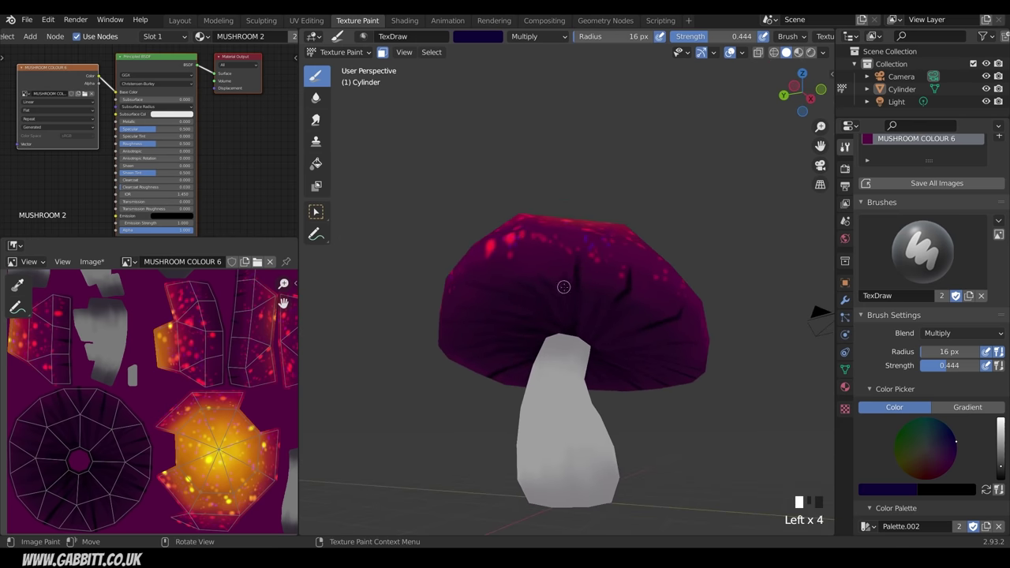
middle_drag(582, 297, 602, 266)
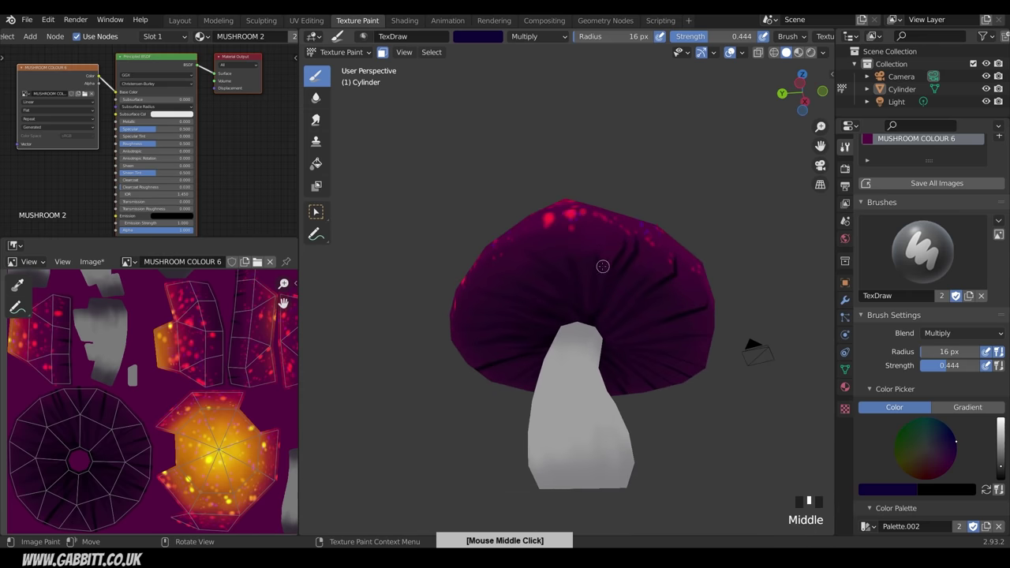
middle_drag(596, 223, 590, 295)
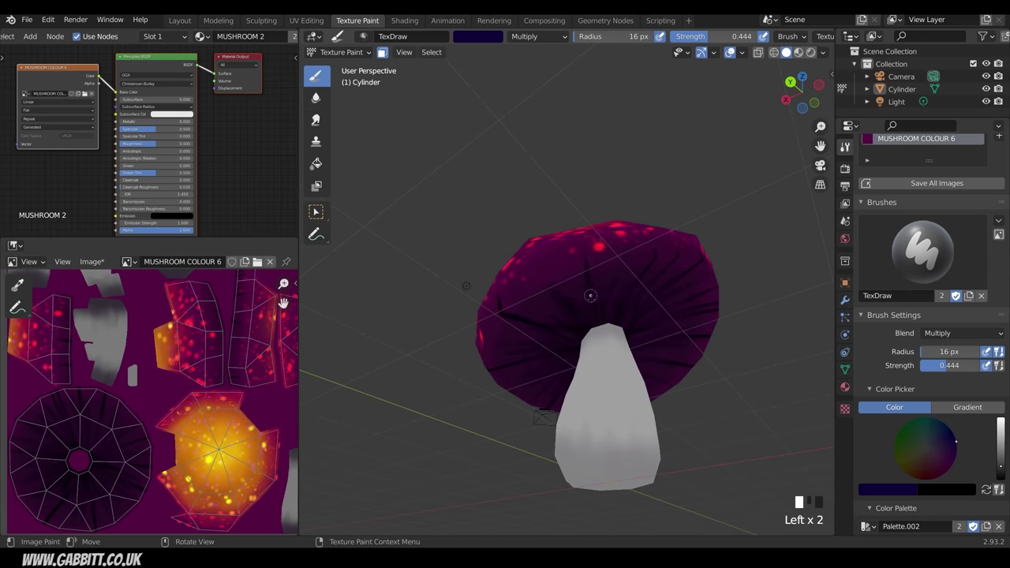
Step: Add more dark gill strokes between the existing ones on the next side of the underside
scroll(643, 266, down, 5)
middle_drag(643, 265, 626, 314)
scroll(692, 437, up, 5)
mouse_move(576, 327)
mouse_down()
mouse_move(563, 273)
mouse_move(561, 290)
mouse_up()
middle_drag(561, 290, 621, 276)
drag(557, 312, 551, 273)
drag(551, 273, 555, 320)
mouse_move(550, 259)
middle_down()
mouse_move(523, 284)
mouse_move(559, 325)
mouse_move(581, 232)
middle_up()
click(523, 284)
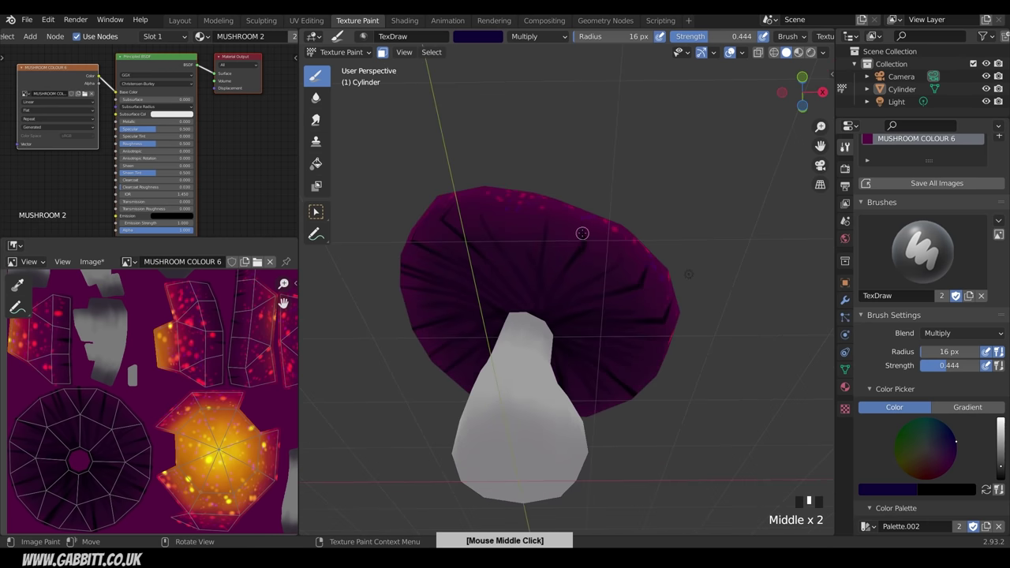
Step: Strengthen the gill lines where they meet the cap's rim with short repeated dark strokes
double_click(579, 234)
middle_drag(580, 271, 564, 269)
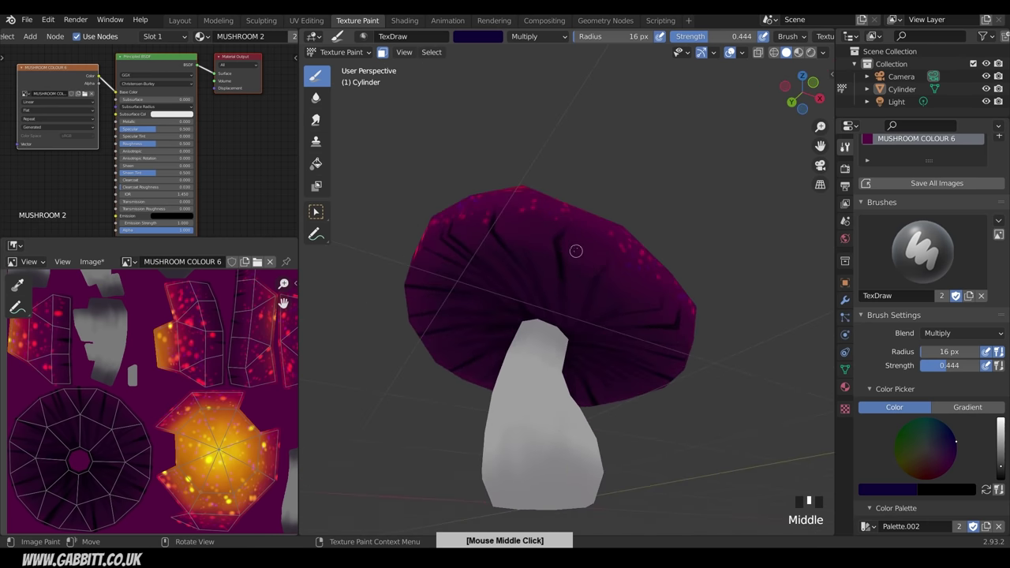
click(561, 269)
middle_drag(567, 233, 599, 260)
click(586, 278)
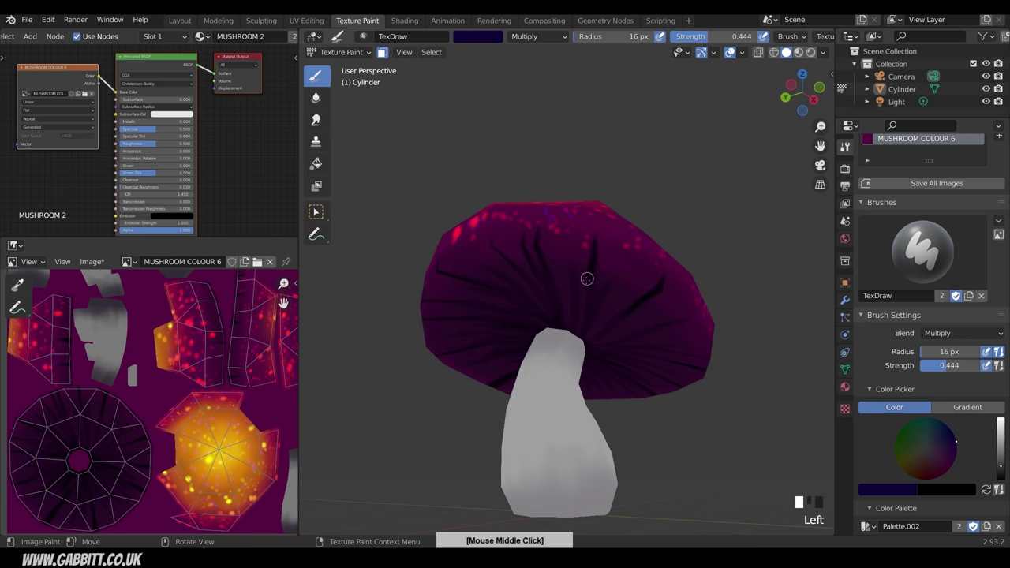
click(588, 273)
drag(589, 275, 592, 259)
Step: Paint the remaining dark gill creases up over the rim and check the whole mushroom
mouse_move(547, 261)
middle_down()
mouse_move(591, 265)
mouse_move(590, 273)
middle_up()
click(585, 289)
drag(588, 289, 583, 241)
drag(588, 291, 582, 242)
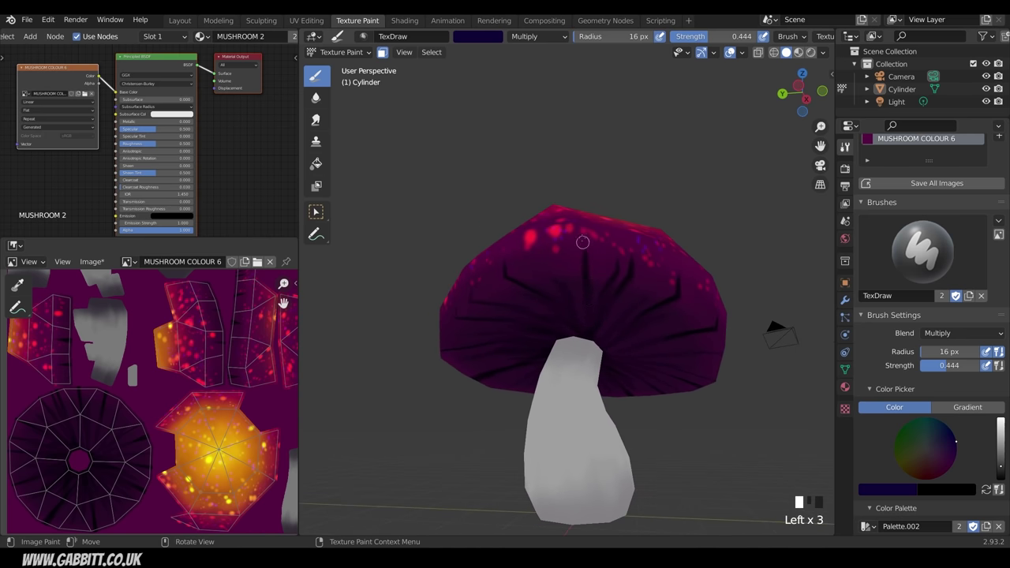
middle_drag(587, 308, 593, 354)
ctrl+middle_drag(679, 355, 697, 435)
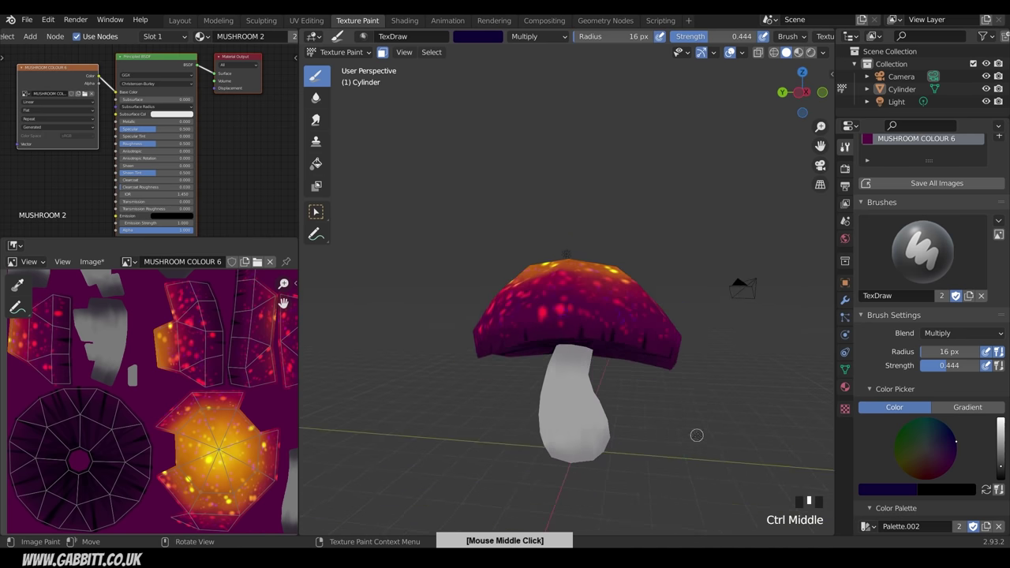
Step: Change the brush to Screen blending with a light tan-orange colour and a strength of 0.268
click(951, 337)
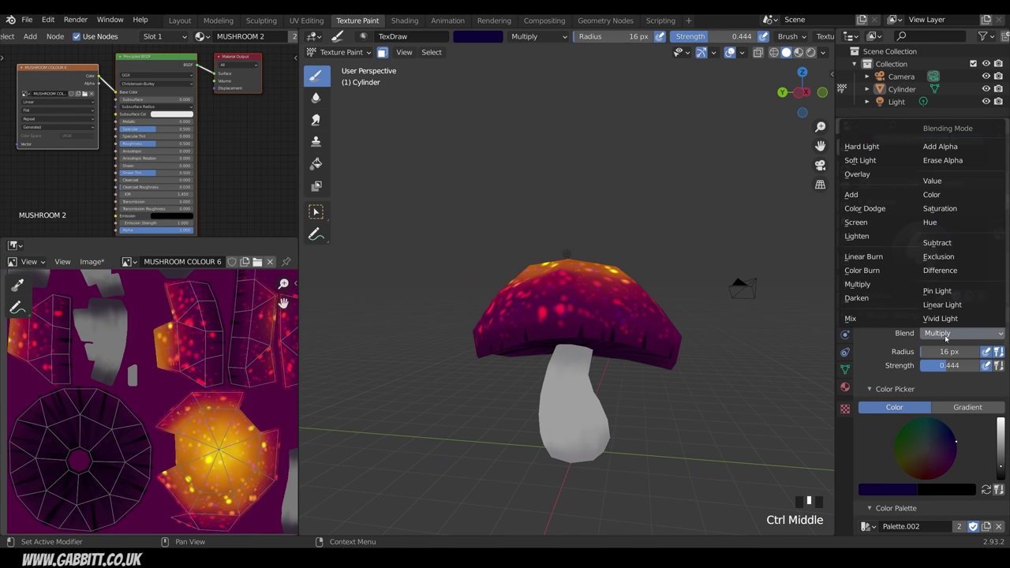
click(872, 225)
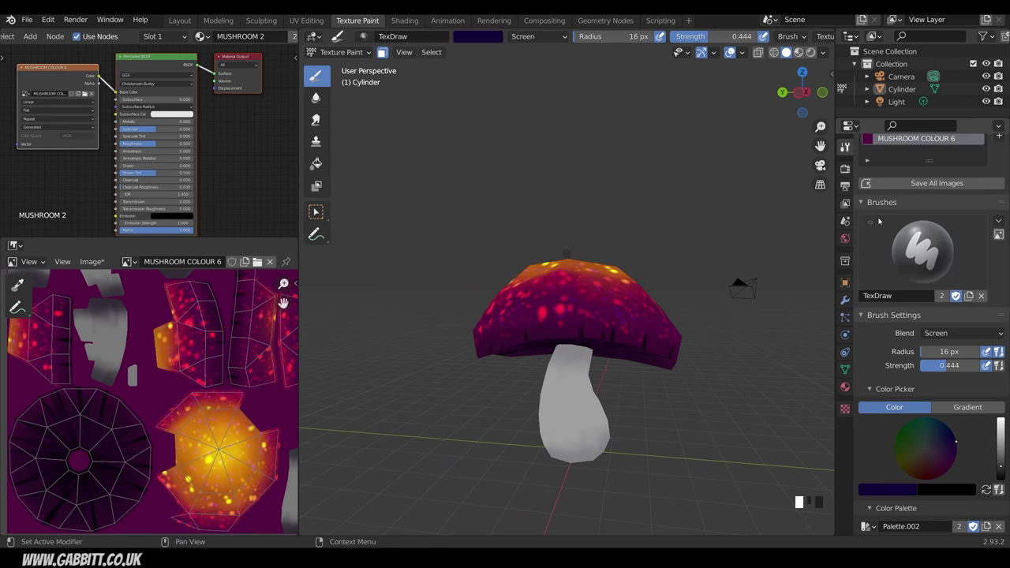
click(917, 464)
click(1000, 433)
click(1002, 437)
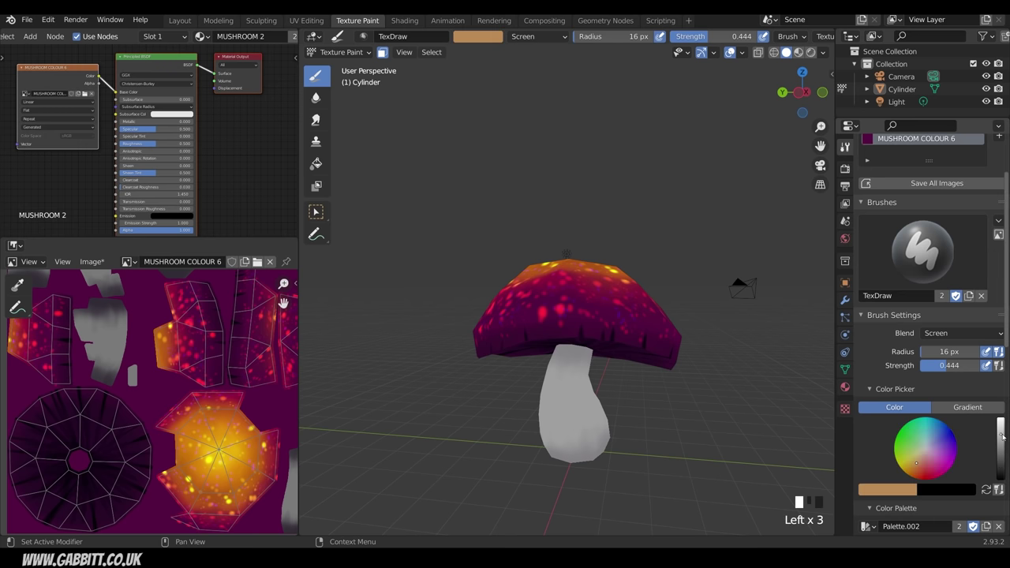
middle_drag(553, 316, 599, 322)
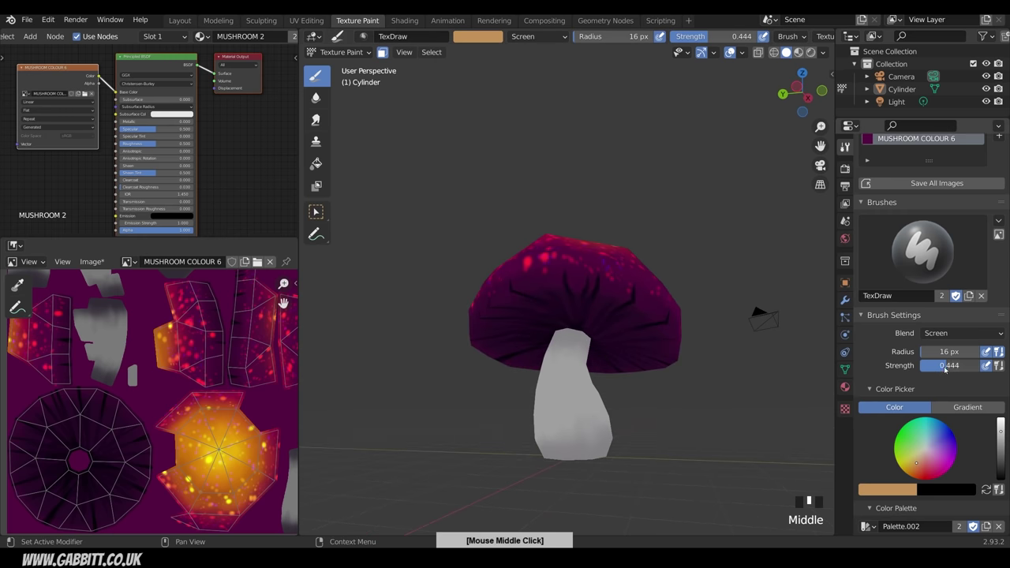
drag(951, 365, 925, 365)
Step: Paint a thin light highlight alongside a dark gill crease near the cap's rim
ctrl+middle_drag(576, 346, 582, 257)
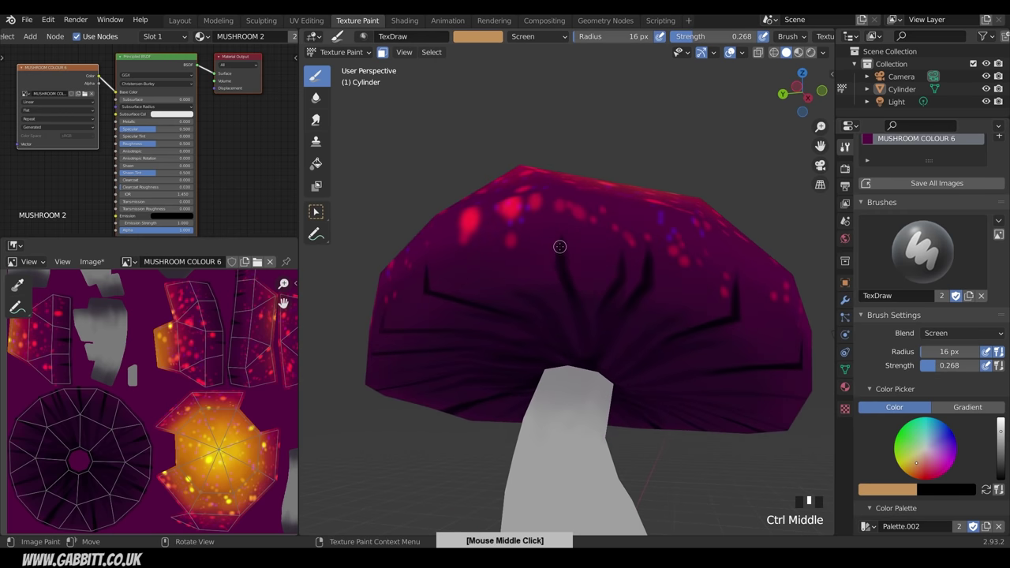
click(560, 247)
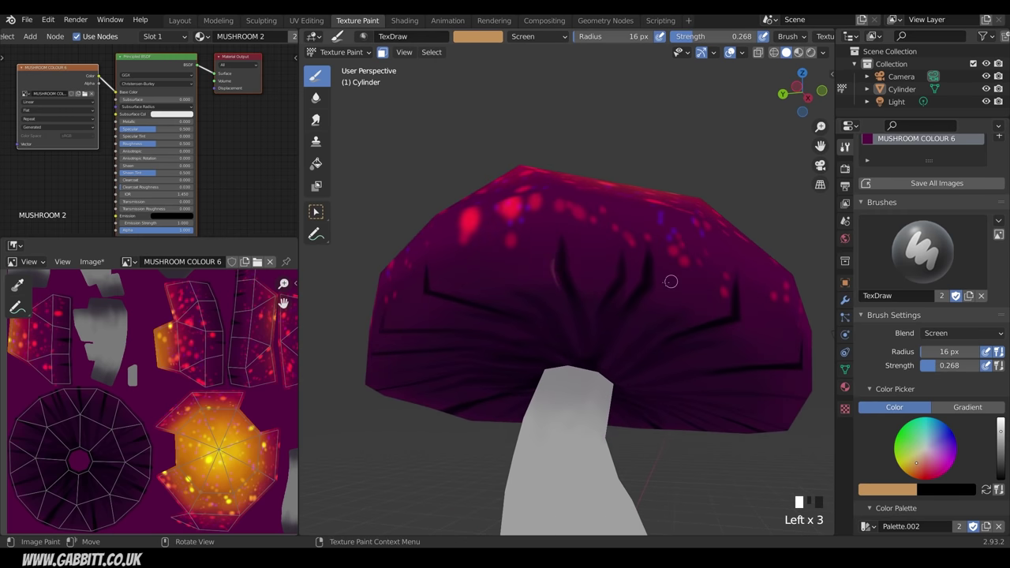
middle_drag(670, 281, 670, 323)
Step: Set the brush strength to 0.131 and enlarge its radius to 44 px
drag(938, 371, 922, 371)
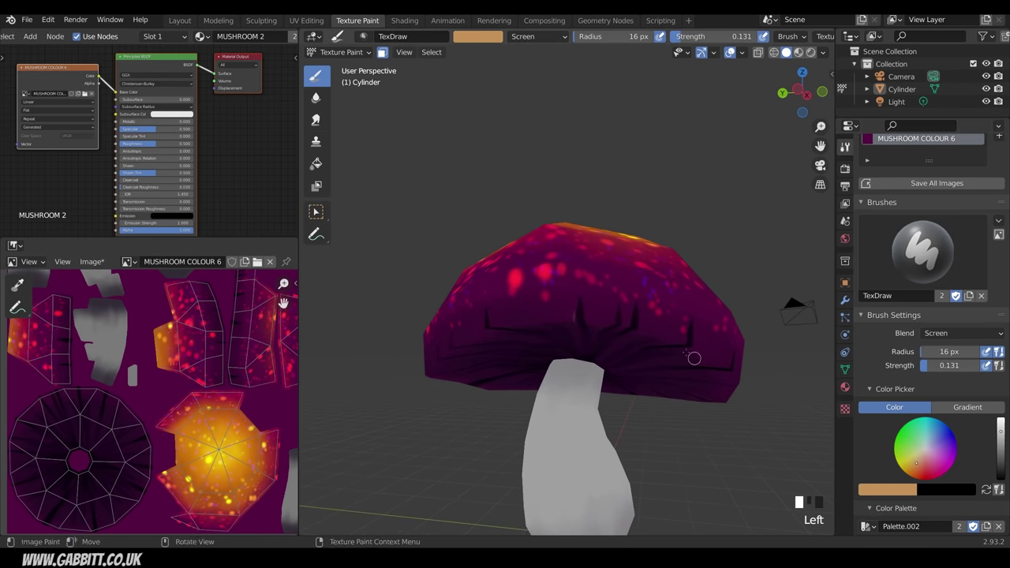
middle_drag(692, 354, 659, 288)
middle_drag(609, 226, 614, 255)
key(f)
key(f)
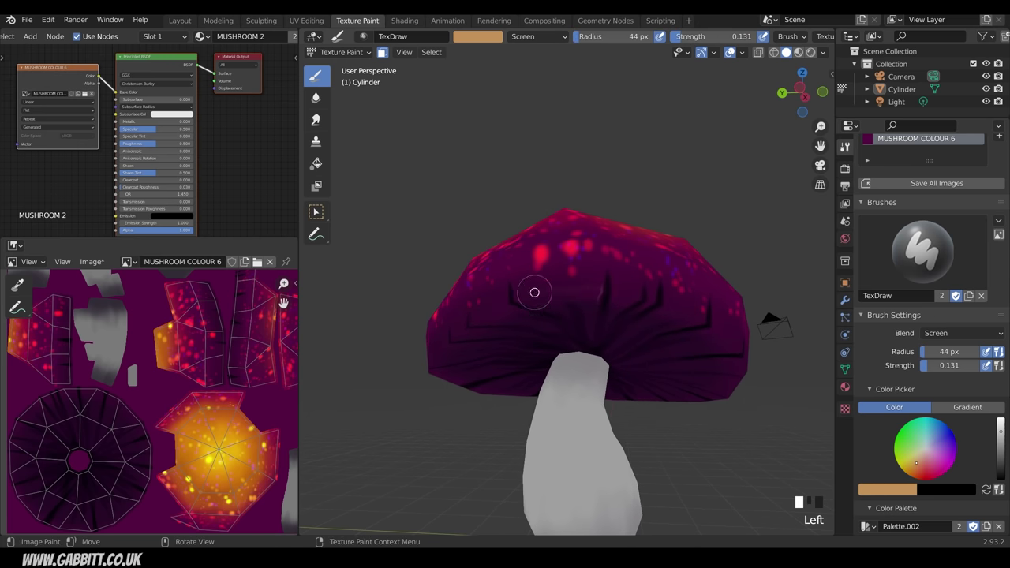
Step: Paint a broad soft tan highlight along the lower rim of the cap, working around it between the gill creases
middle_drag(532, 283, 658, 295)
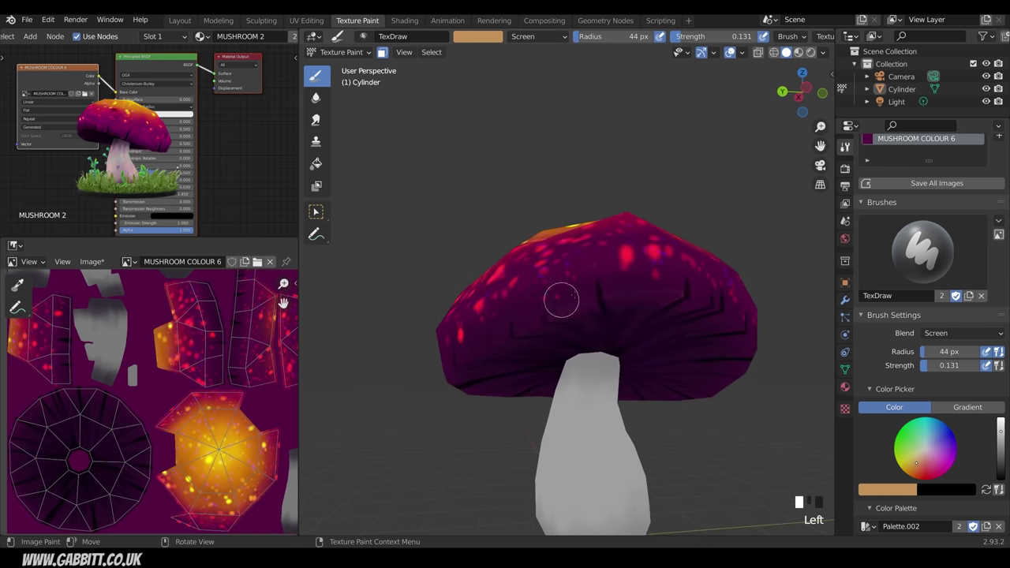
middle_drag(561, 298, 649, 263)
drag(622, 261, 602, 266)
drag(593, 268, 571, 278)
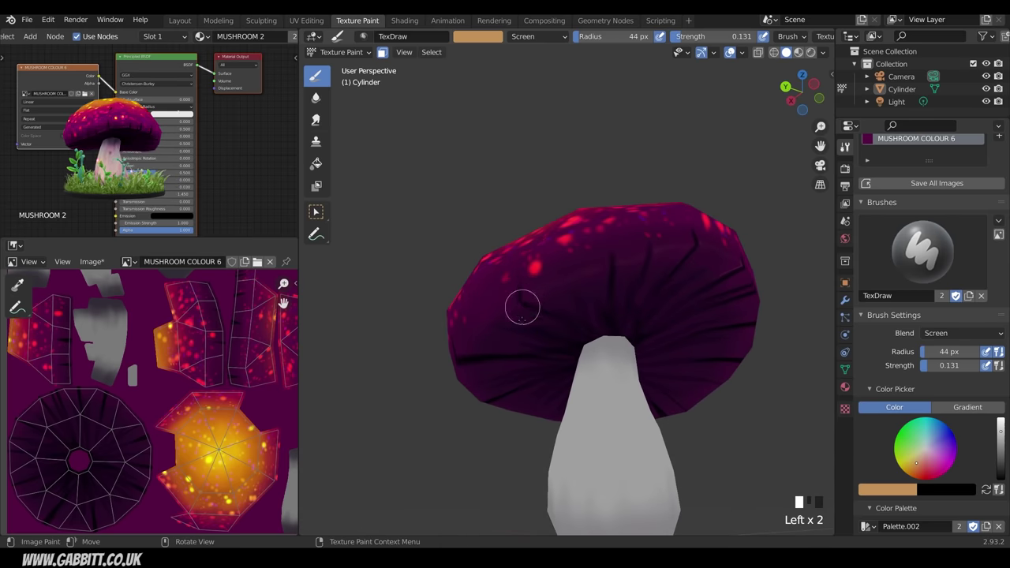
mouse_move(513, 315)
middle_down()
mouse_move(577, 278)
mouse_move(603, 296)
mouse_move(639, 298)
middle_up()
drag(580, 297, 486, 340)
mouse_move(485, 340)
middle_down()
mouse_move(662, 340)
mouse_move(671, 312)
middle_up()
drag(604, 276, 528, 296)
Step: Continue the soft highlight band around the next sections of the cap's rim
middle_drag(528, 296, 623, 268)
drag(536, 272, 497, 277)
middle_drag(496, 277, 592, 273)
drag(592, 280, 544, 293)
middle_drag(545, 294, 616, 268)
drag(564, 261, 518, 264)
mouse_move(584, 272)
middle_down()
mouse_move(687, 239)
mouse_move(671, 268)
middle_up()
scroll(631, 280, up, 2)
drag(620, 284, 597, 288)
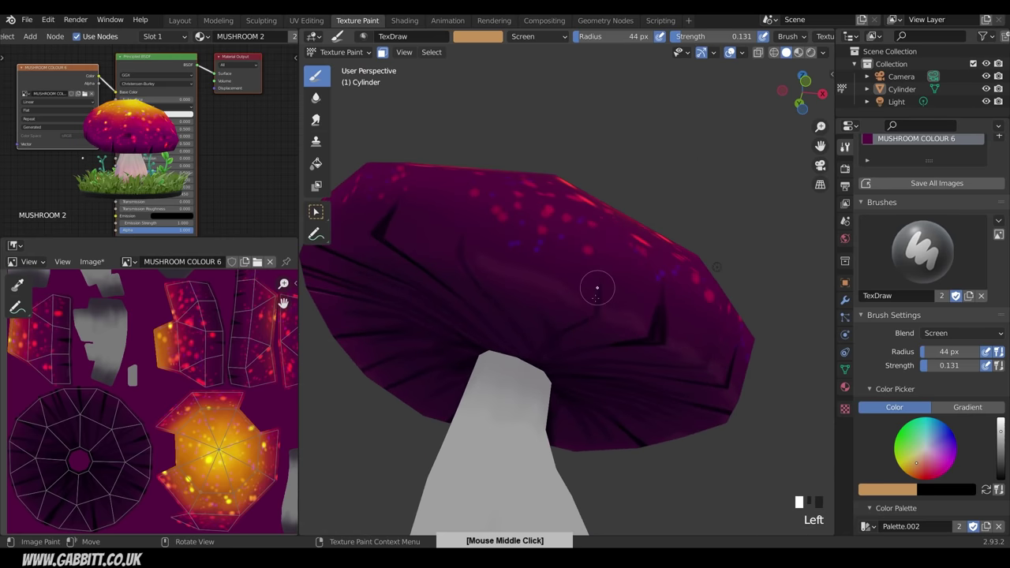
Step: Complete the soft highlight around the remaining rim sections, back to the first highlighted crease
mouse_move(490, 230)
middle_down()
mouse_move(524, 222)
mouse_move(596, 237)
middle_up()
drag(596, 241, 564, 261)
middle_drag(474, 228, 638, 187)
drag(619, 200, 597, 244)
middle_drag(518, 223, 615, 208)
click(614, 207)
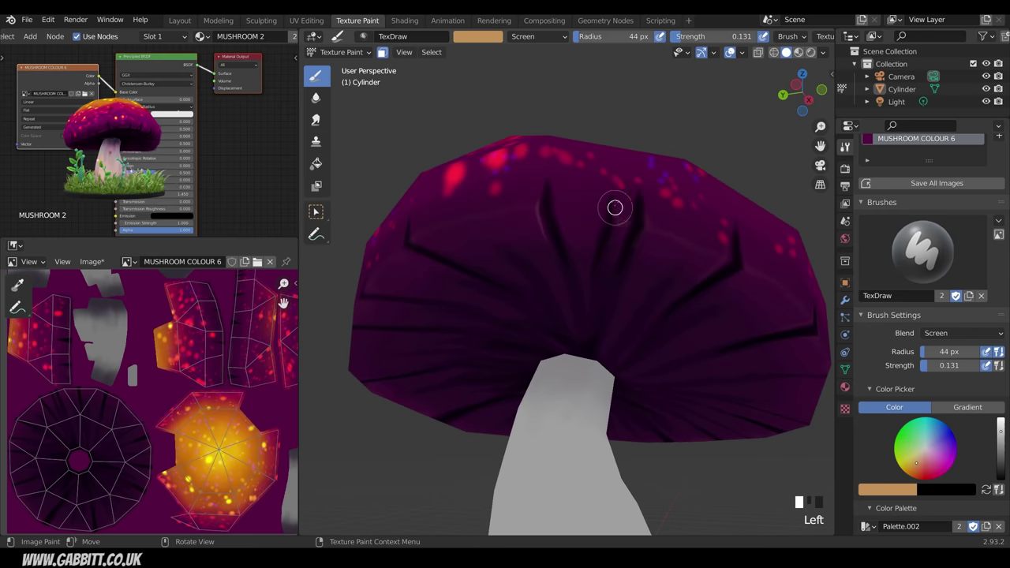
Step: Dab faint highlights between the dark gill creases near the rim on both sides of the cap
middle_drag(542, 183, 793, 370)
click(566, 246)
click(615, 292)
ctrl+middle_drag(685, 404, 687, 292)
middle_drag(685, 332, 685, 301)
middle_drag(680, 341, 728, 318)
ctrl+middle_drag(638, 339, 602, 256)
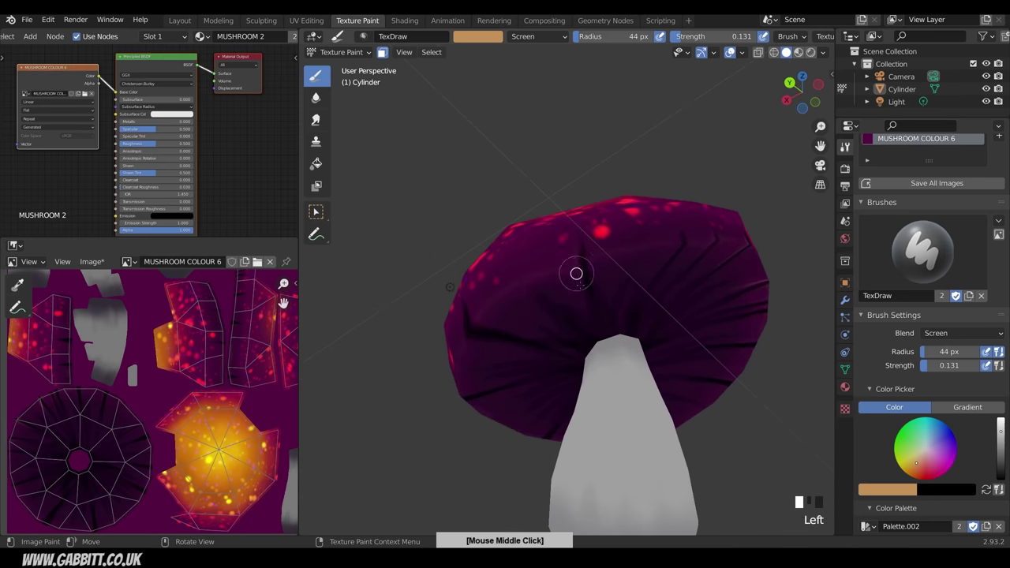
click(576, 279)
click(578, 284)
Step: Add more soft highlight dabs beside the creases on the neighbouring sections of the underside
middle_drag(595, 309, 538, 278)
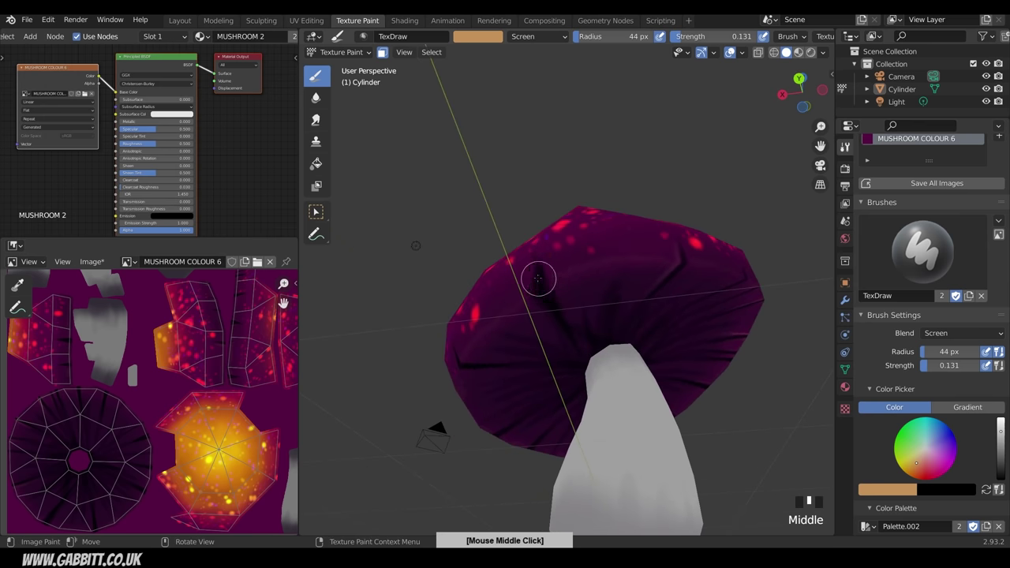
click(550, 314)
click(552, 319)
mouse_move(552, 319)
middle_down()
mouse_move(516, 297)
mouse_move(530, 282)
mouse_move(577, 273)
mouse_move(537, 292)
middle_up()
click(534, 317)
click(522, 299)
click(565, 276)
click(566, 279)
Step: Brush short light strokes down the folds between creases on the remaining side of the cap's underside
mouse_move(523, 321)
mouse_down()
mouse_move(530, 276)
mouse_move(526, 337)
mouse_up()
middle_drag(527, 337, 551, 323)
drag(468, 300, 478, 316)
drag(478, 312, 488, 334)
drag(483, 312, 485, 322)
middle_drag(490, 318, 524, 298)
shift+middle_drag(539, 325, 589, 357)
click(509, 308)
click(525, 326)
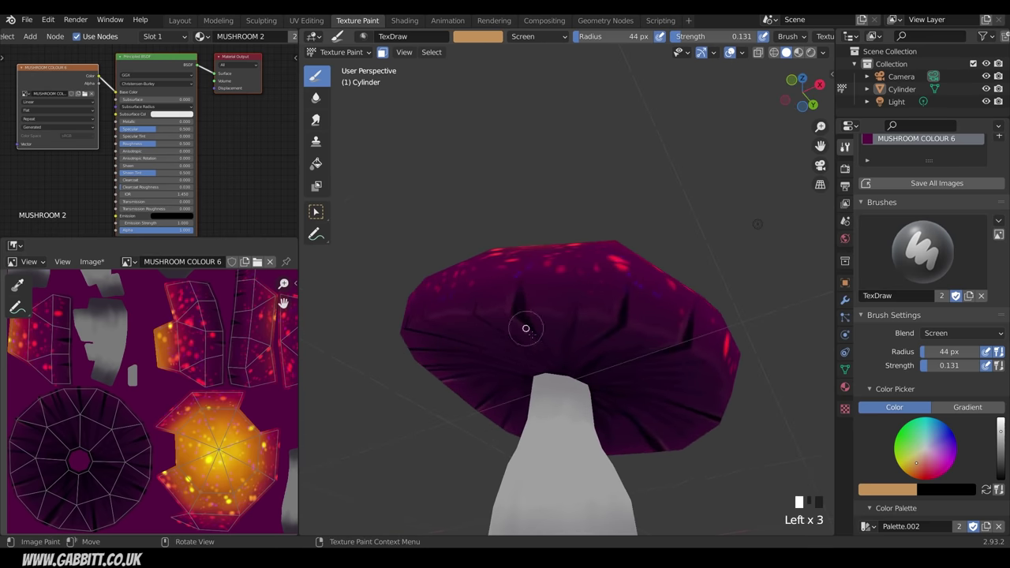
Step: Switch the brush to Multiply blending and reduce its radius to 30 px
middle_drag(525, 327, 541, 345)
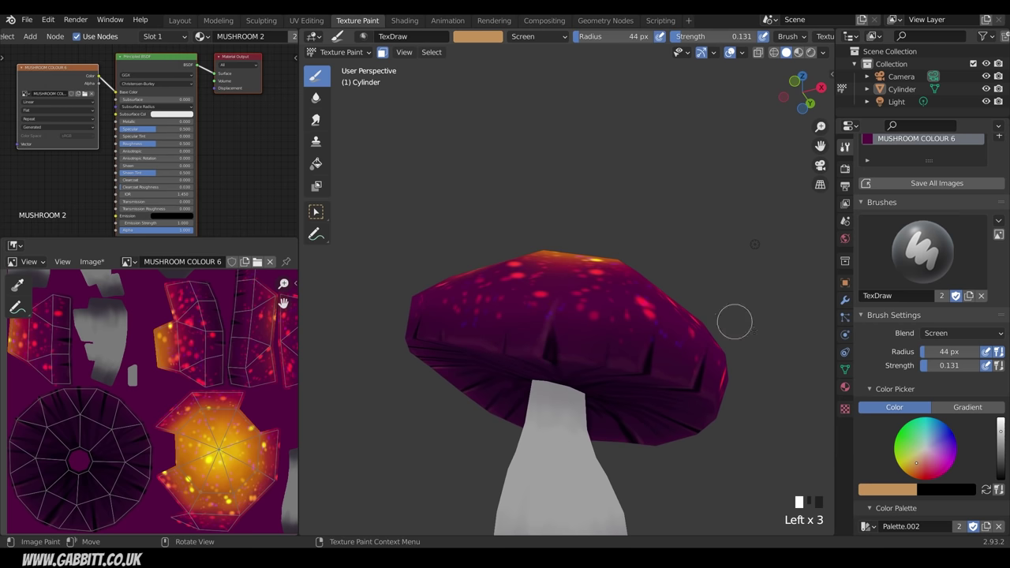
click(958, 333)
click(880, 285)
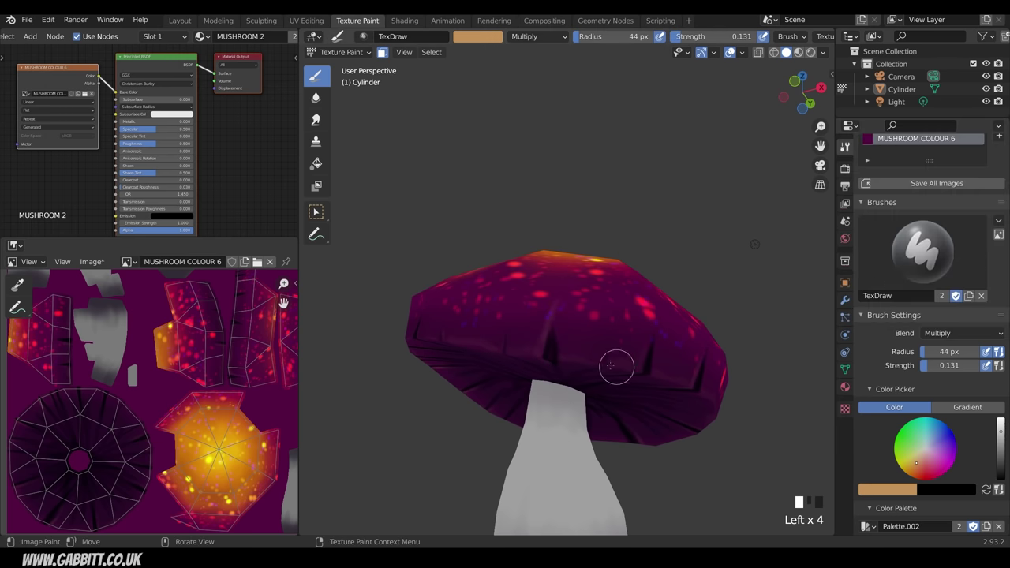
key(f)
click(589, 362)
middle_drag(588, 363, 591, 387)
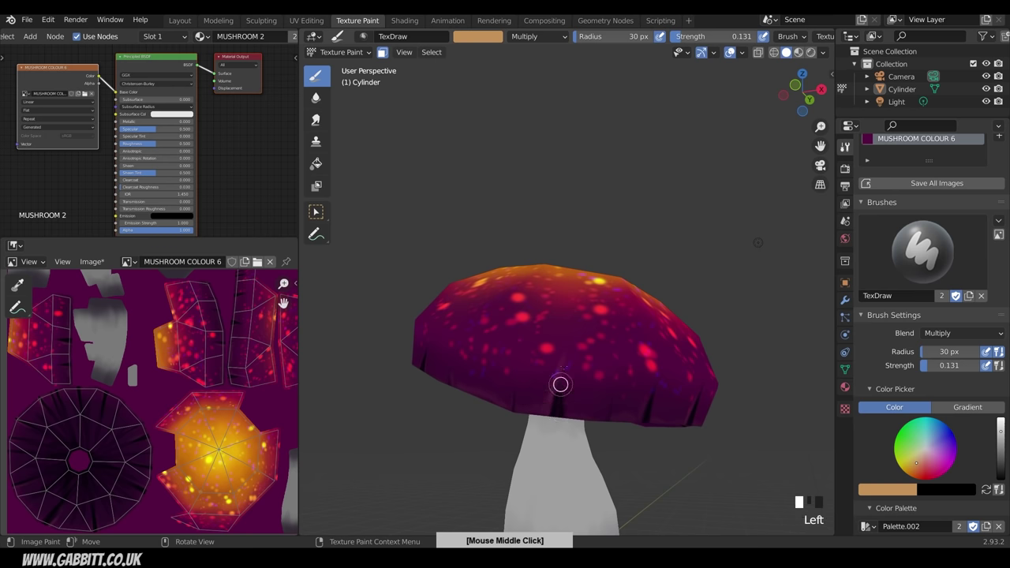
Step: Change the brush colour to a dark purple and its strength to 0.386
click(561, 446)
click(1000, 466)
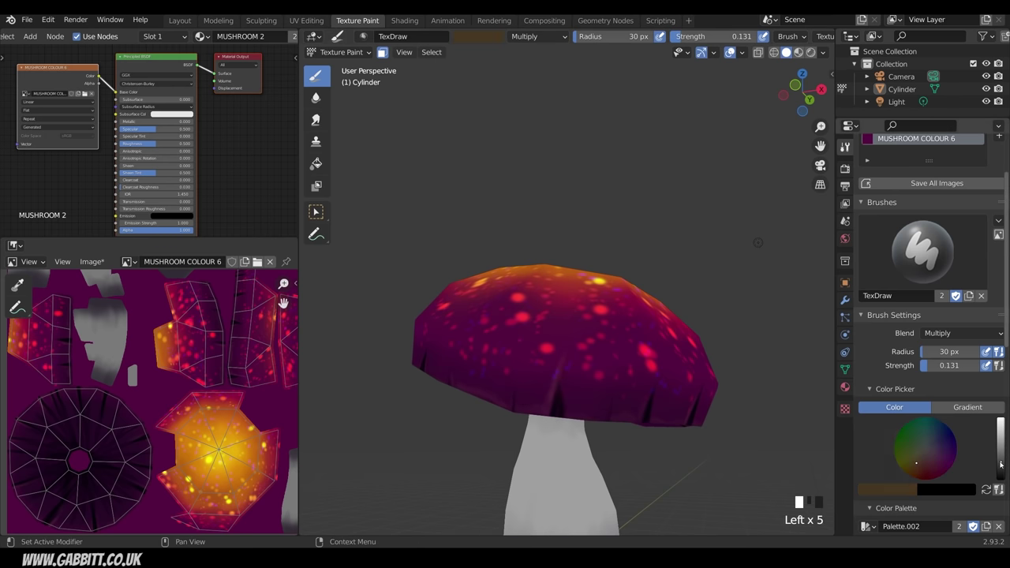
click(944, 456)
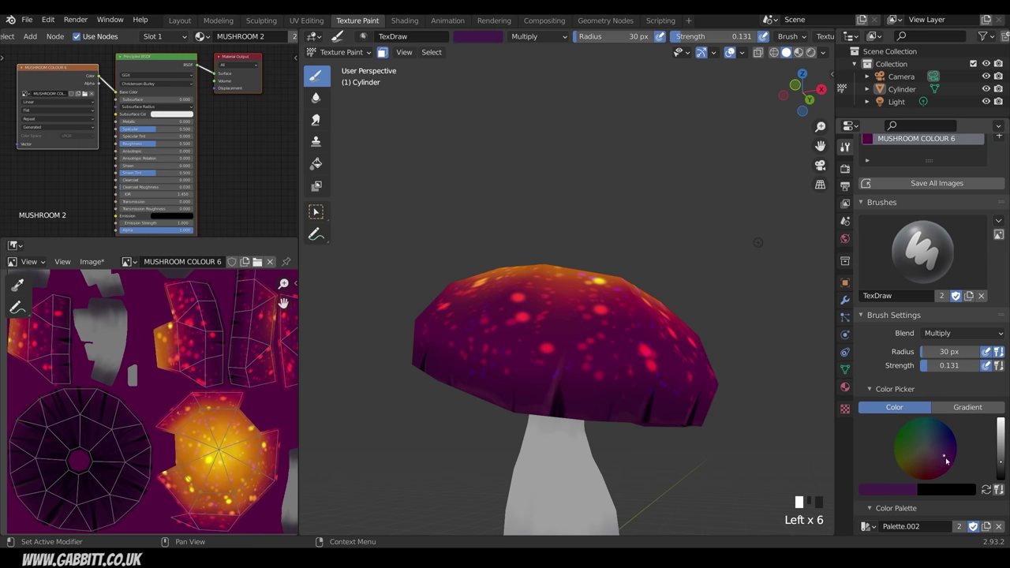
click(1001, 470)
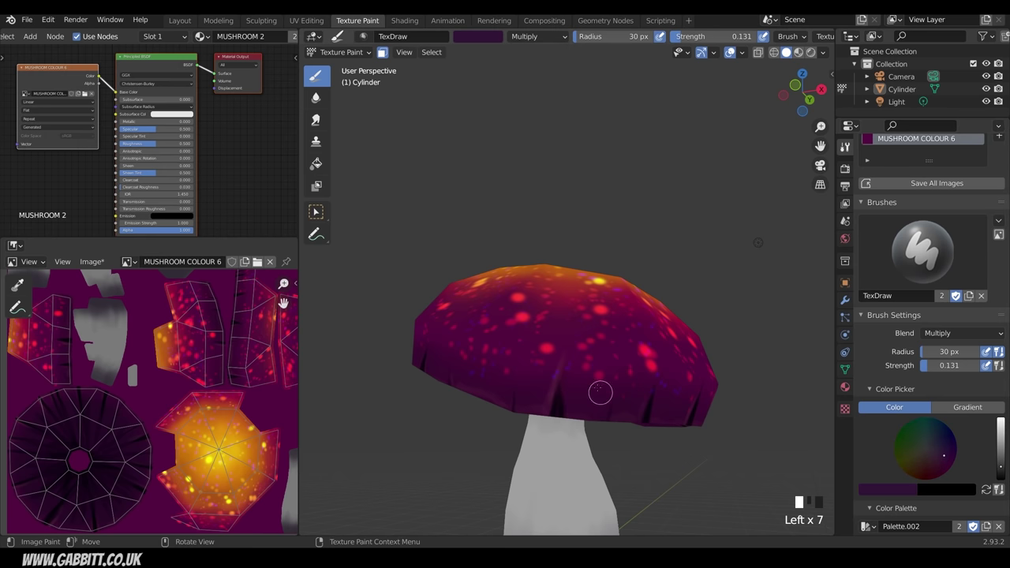
middle_drag(600, 390, 548, 413)
drag(932, 366, 948, 366)
Step: Extend a dark crease up the cap's side, then reduce the brush radius to 20 px and darken the next one
drag(553, 394, 561, 346)
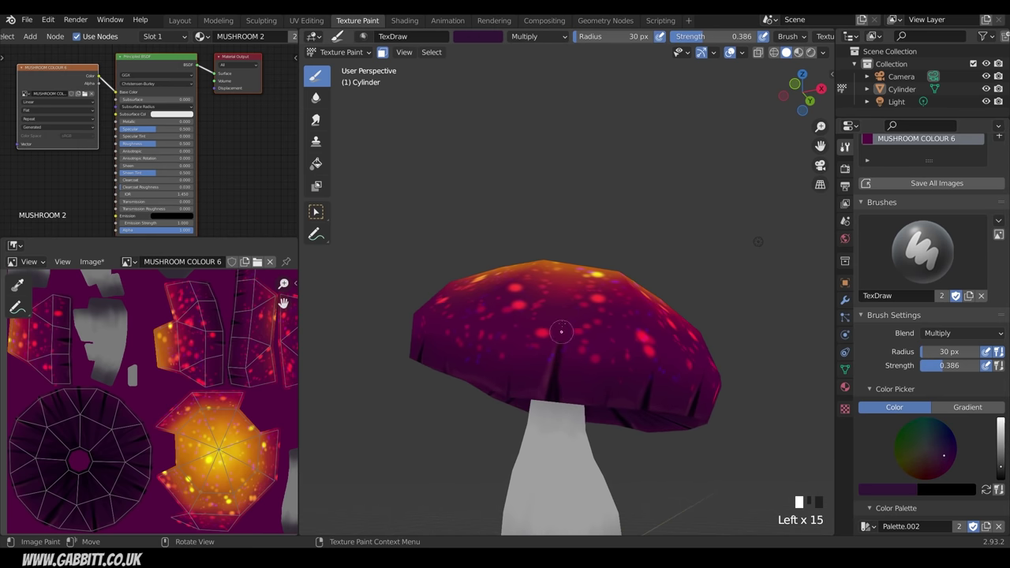
middle_drag(561, 332, 733, 361)
triple_click(581, 310)
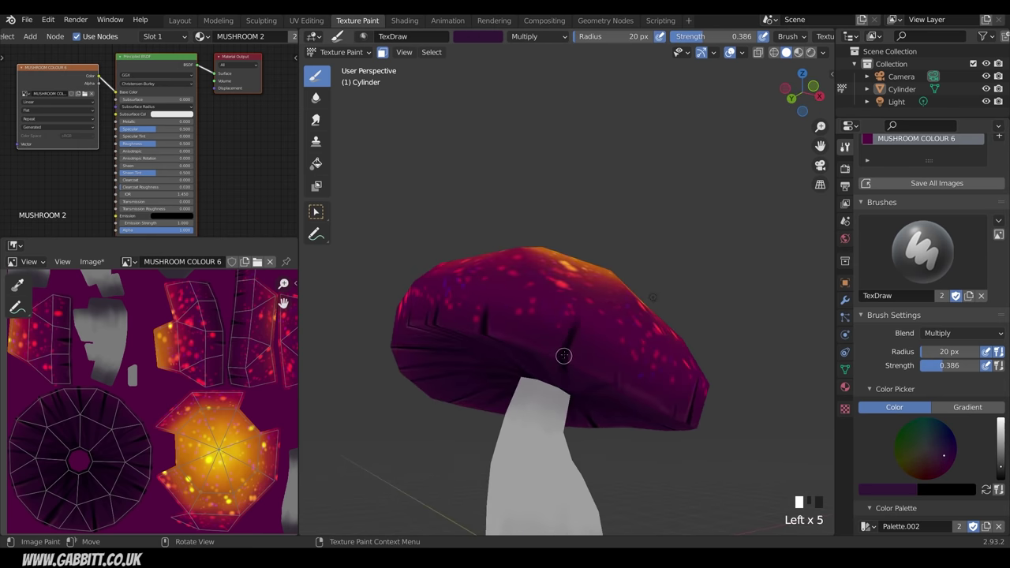
middle_drag(571, 359, 559, 399)
drag(560, 400, 560, 392)
middle_drag(567, 379, 580, 352)
Step: Darken the next rim crease upward with repeated overlapping strokes
drag(577, 352, 574, 318)
drag(576, 348, 574, 318)
drag(577, 348, 574, 322)
drag(577, 352, 577, 347)
middle_drag(577, 348, 603, 345)
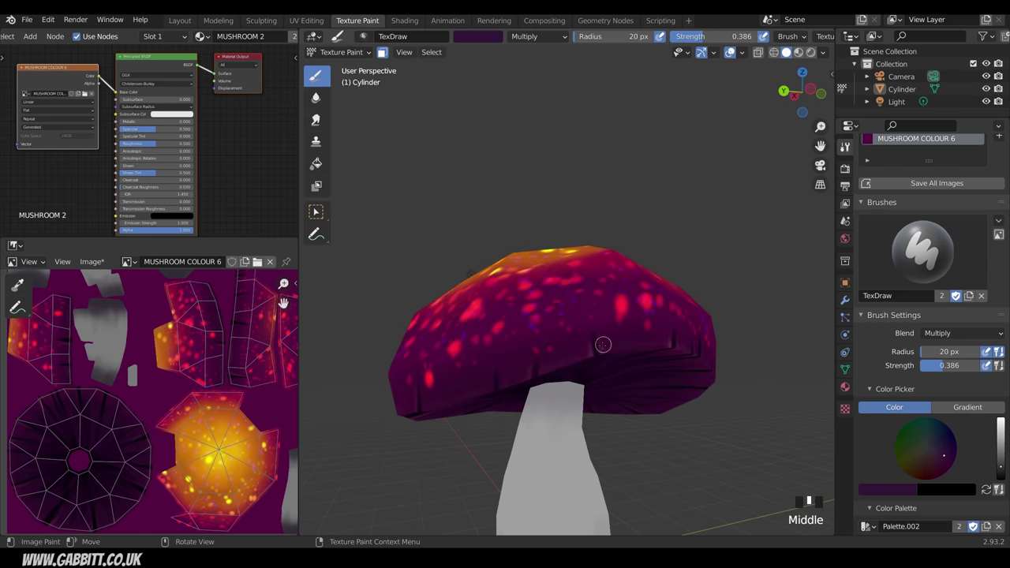
Step: Paint a tapering dark crease up from the rim beneath the large red spot
middle_drag(590, 311, 537, 354)
drag(536, 371, 537, 339)
drag(537, 371, 538, 345)
drag(537, 372, 538, 356)
drag(537, 372, 536, 363)
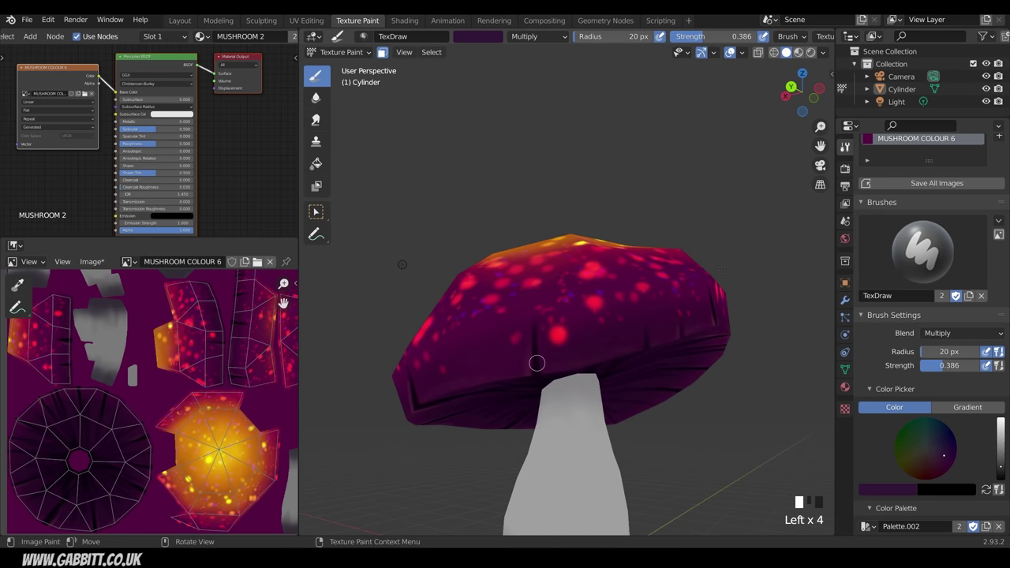
scroll(537, 363, down, 4)
middle_drag(537, 363, 552, 387)
mouse_move(553, 347)
middle_down()
mouse_move(613, 369)
mouse_move(623, 426)
mouse_move(636, 391)
mouse_move(620, 293)
mouse_move(605, 359)
mouse_move(615, 336)
middle_up()
triple_click(591, 354)
key(ctrl+z)
key(ctrl+z)
key(ctrl+z)
key(ctrl+z)
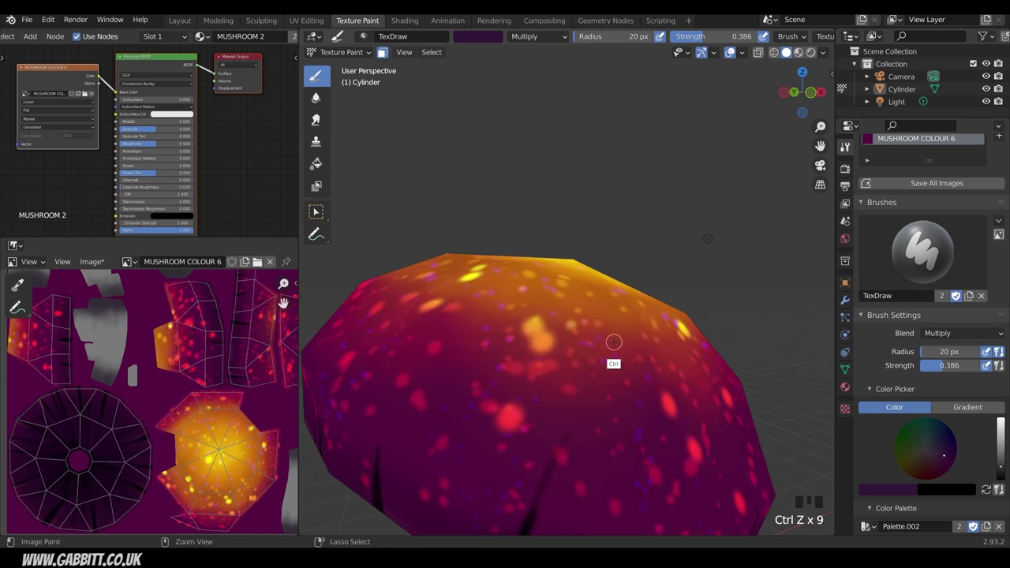
key(ctrl+z)
key(ctrl+z)
key(ctrl+z)
key(ctrl+z)
key(ctrl+z)
Step: Repaint the dark crease on the cap's side with three long strokes running down to the rim
mouse_move(624, 419)
middle_down()
mouse_move(620, 354)
mouse_move(595, 401)
middle_up()
drag(592, 405, 582, 430)
drag(593, 403, 583, 428)
drag(596, 397, 574, 459)
ctrl+middle_drag(587, 417, 802, 278)
Step: Switch the brush to Screen blending with a light orange-brown colour
click(933, 336)
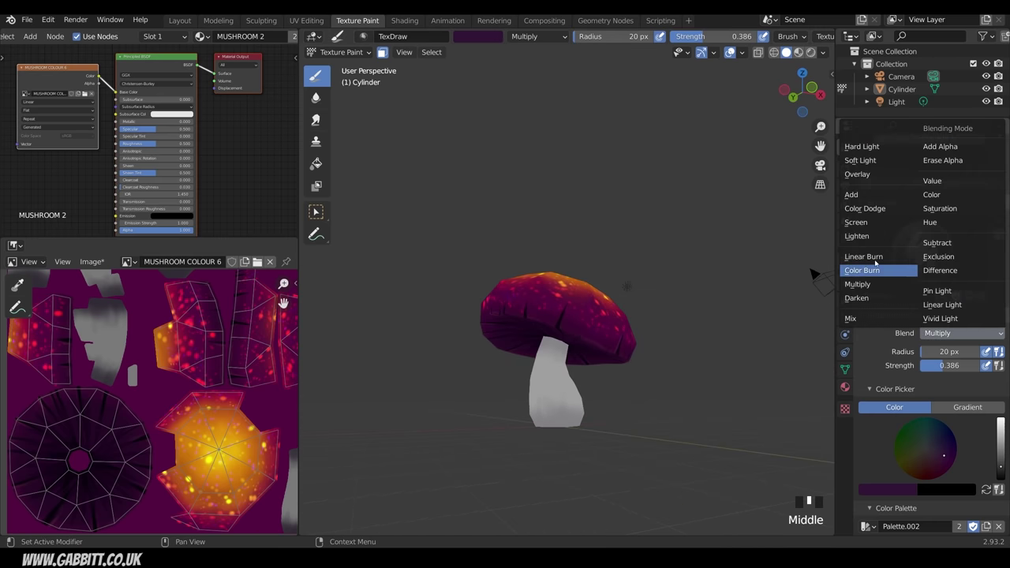
click(856, 223)
click(917, 468)
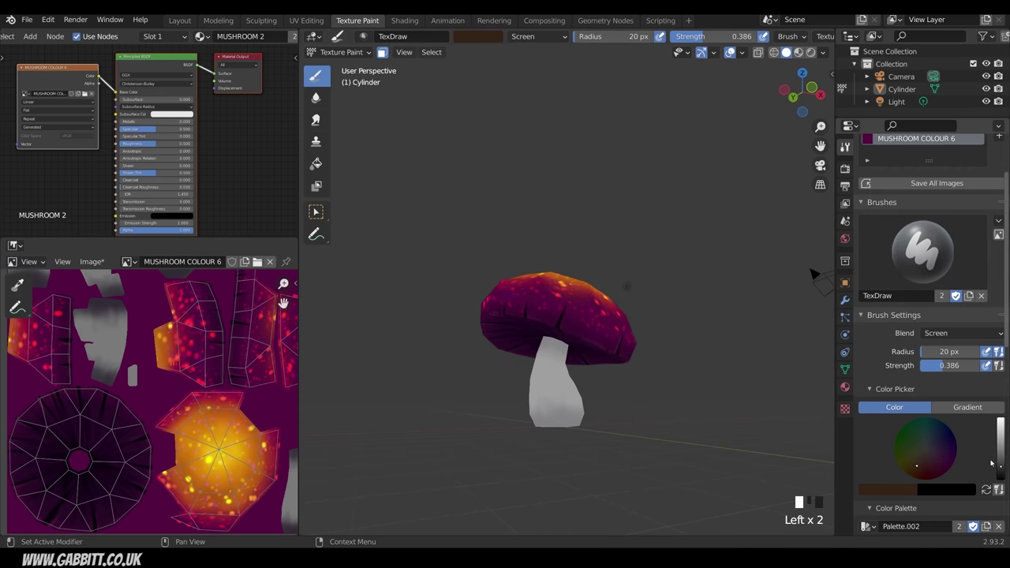
drag(997, 463, 1000, 422)
Step: Paint a thin highlight along the large dark crease's edge and lower the brush strength to 0.222
middle_drag(596, 441, 606, 295)
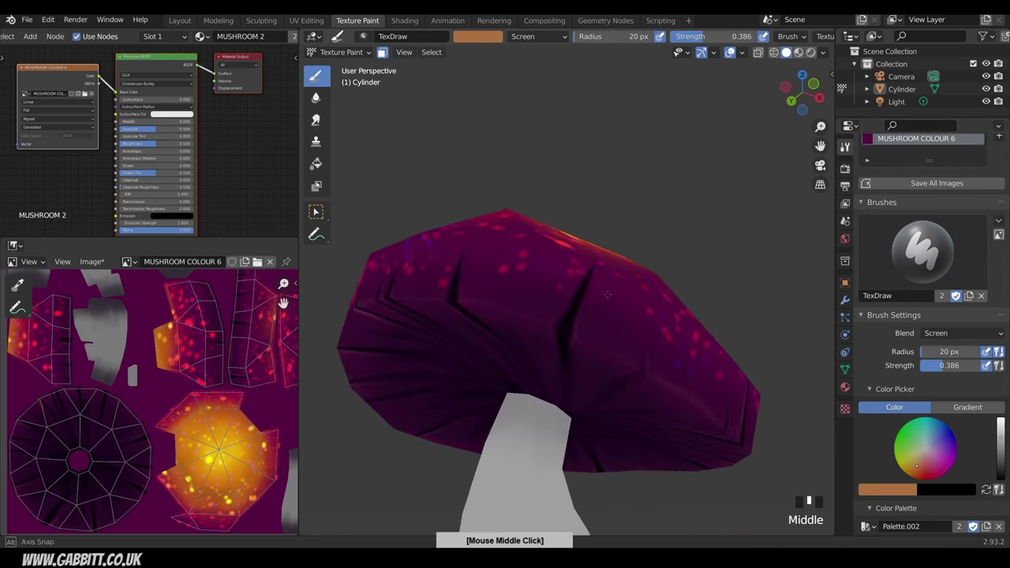
drag(577, 289, 559, 311)
middle_drag(561, 317, 578, 316)
drag(954, 365, 943, 365)
drag(578, 318, 543, 306)
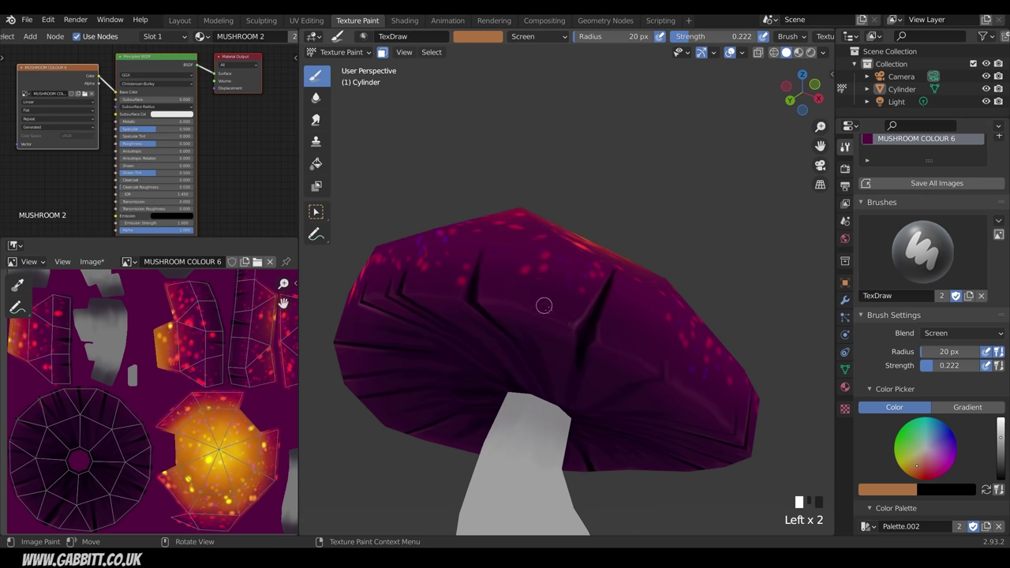
Step: Add thin orange-brown highlights along the rim edge between the neighbouring creases
middle_drag(543, 305, 582, 288)
click(566, 294)
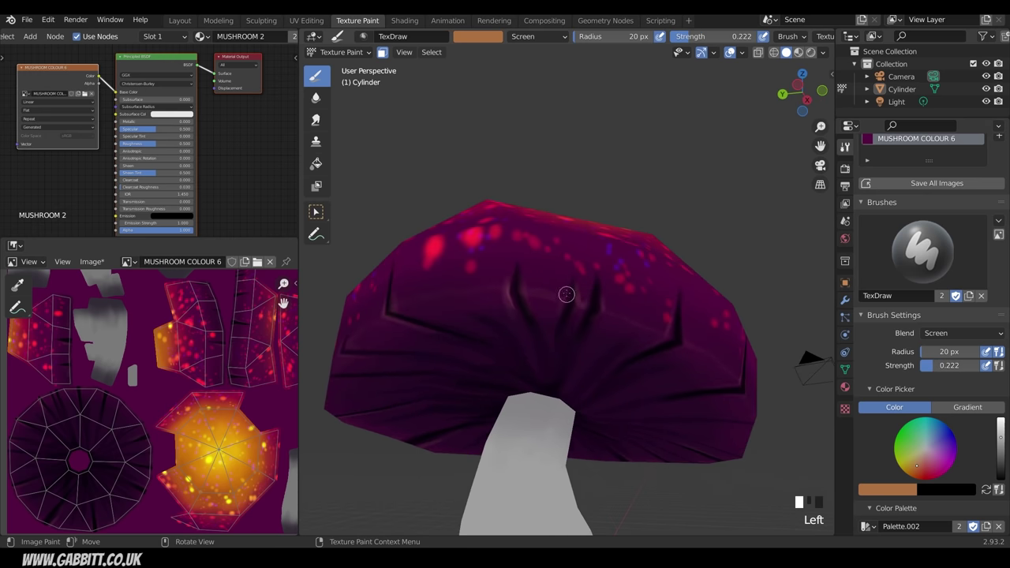
drag(567, 295, 552, 295)
middle_drag(551, 295, 625, 314)
drag(628, 317, 552, 324)
Step: Carry the thin rim highlights around the following sections of the cap
middle_drag(552, 325, 611, 316)
mouse_move(610, 316)
mouse_down()
mouse_move(528, 357)
mouse_move(580, 335)
mouse_up()
middle_drag(584, 320, 661, 325)
drag(644, 332, 548, 379)
mouse_move(547, 379)
middle_down()
mouse_move(570, 332)
mouse_move(607, 353)
middle_up()
Step: Check the whole cap, then switch the brush to Multiply blending with a very dark blue-purple colour
scroll(571, 332, down, 3)
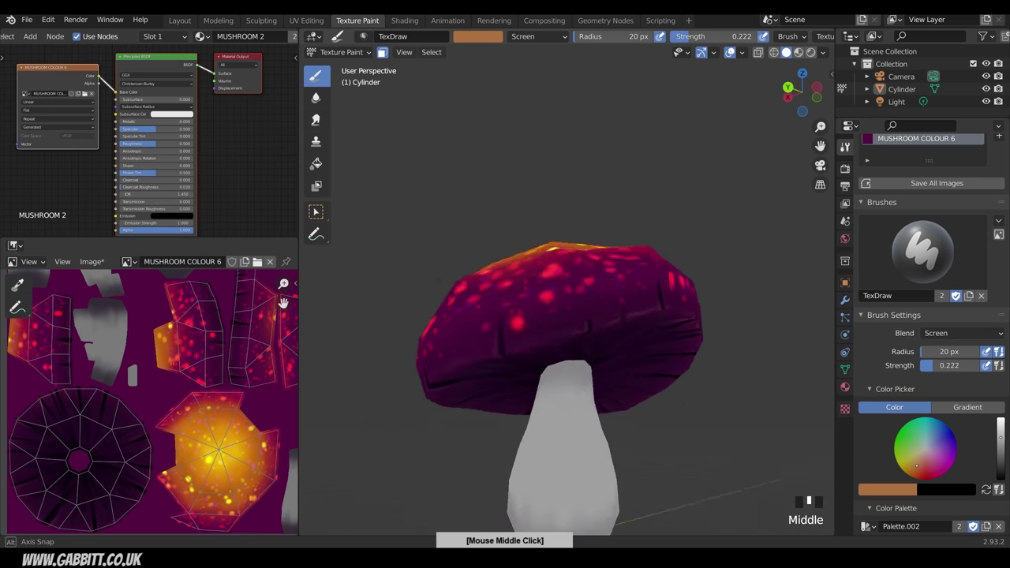
scroll(641, 430, down, 3)
middle_drag(685, 401, 726, 345)
scroll(631, 432, down, 1)
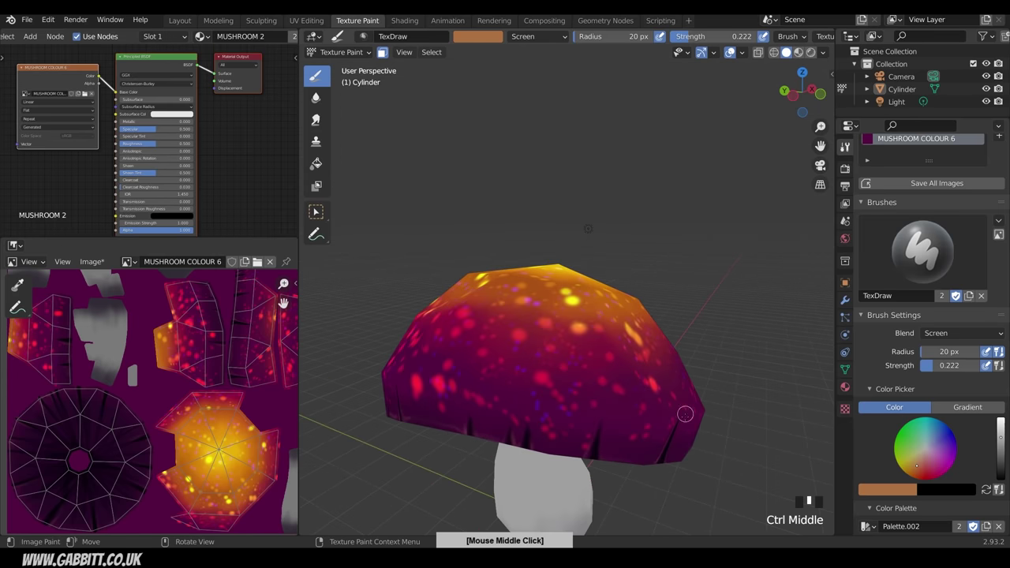
click(936, 334)
click(874, 285)
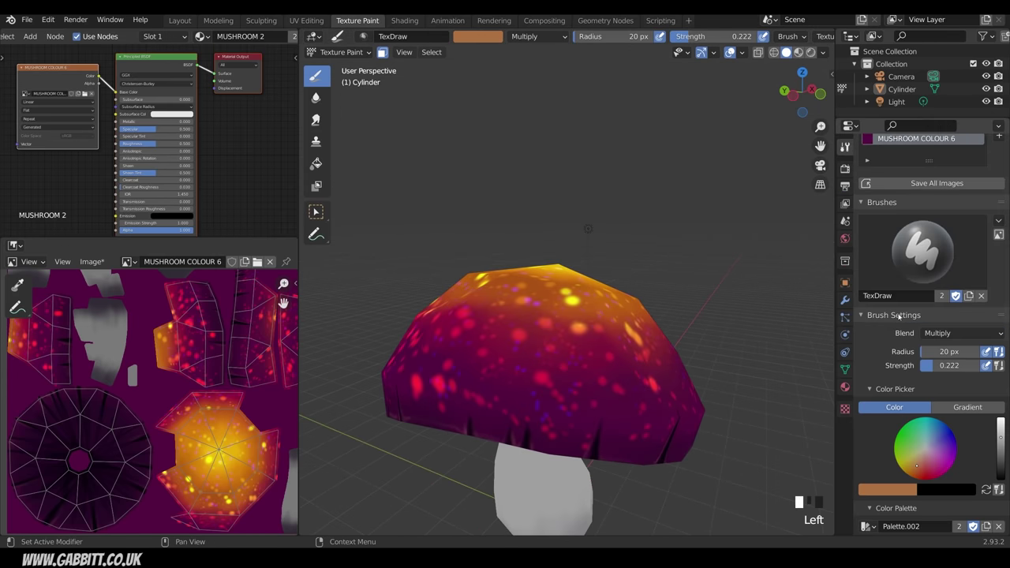
click(946, 447)
click(1000, 471)
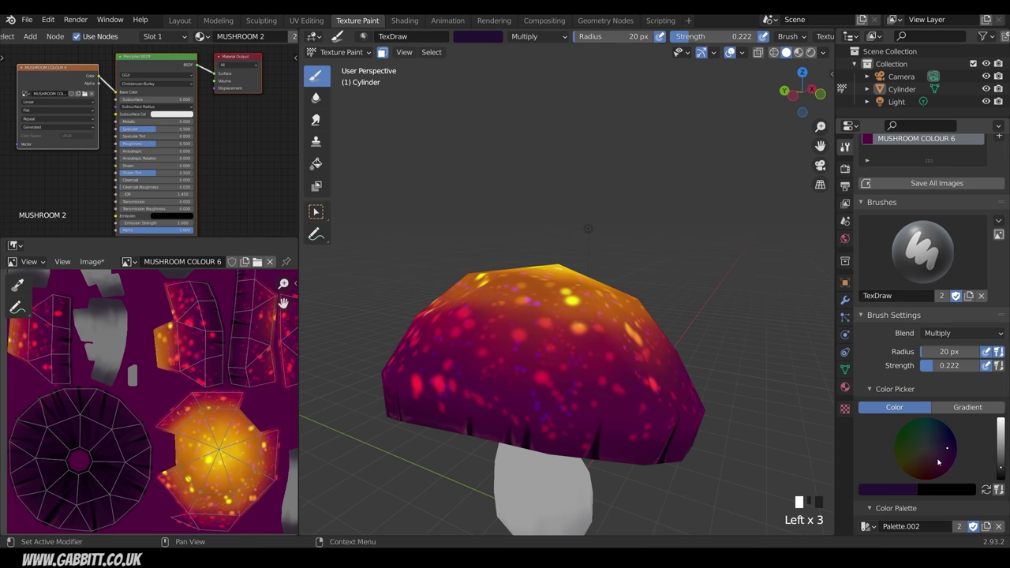
Step: Enlarge the brush radius to 70 px and dab a large dark spot halfway up the cap
middle_drag(631, 439, 602, 415)
key(f)
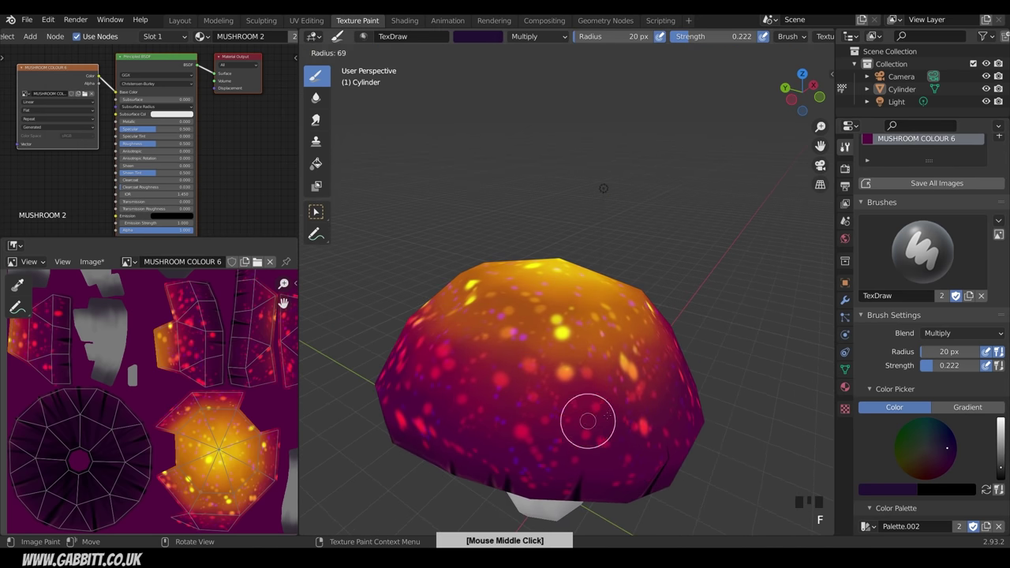
click(608, 415)
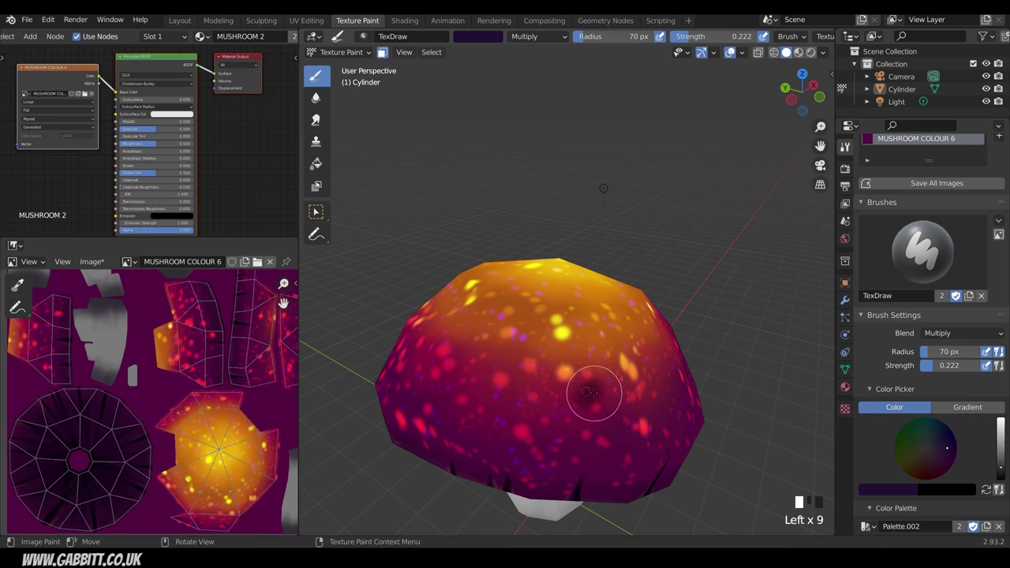
middle_drag(619, 214, 584, 450)
click(583, 458)
click(584, 465)
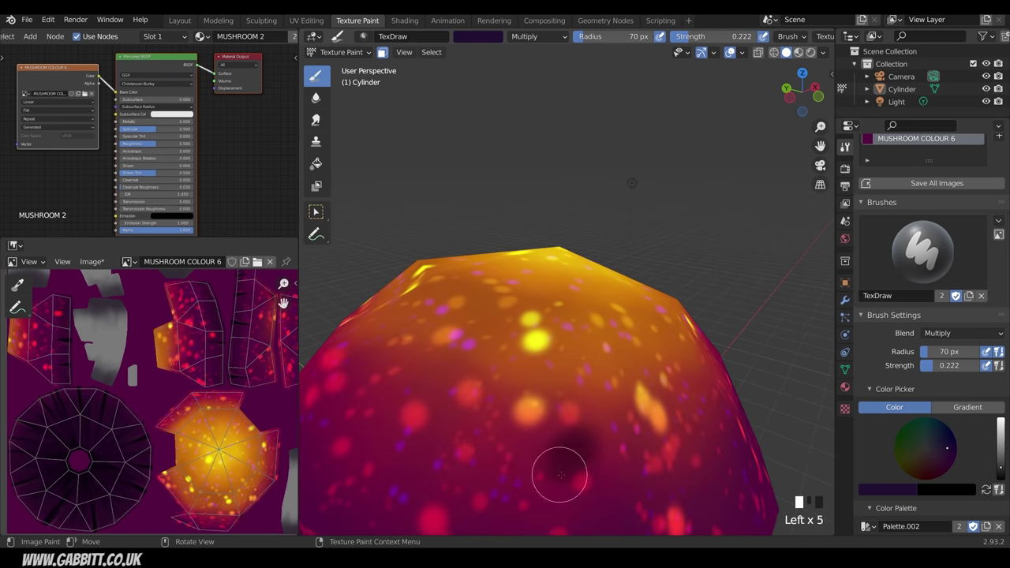
Step: Dab a second dark spot below the orange crown on the next side of the cap
ctrl+middle_drag(620, 338, 615, 268)
middle_drag(583, 316, 619, 317)
middle_drag(552, 339, 632, 355)
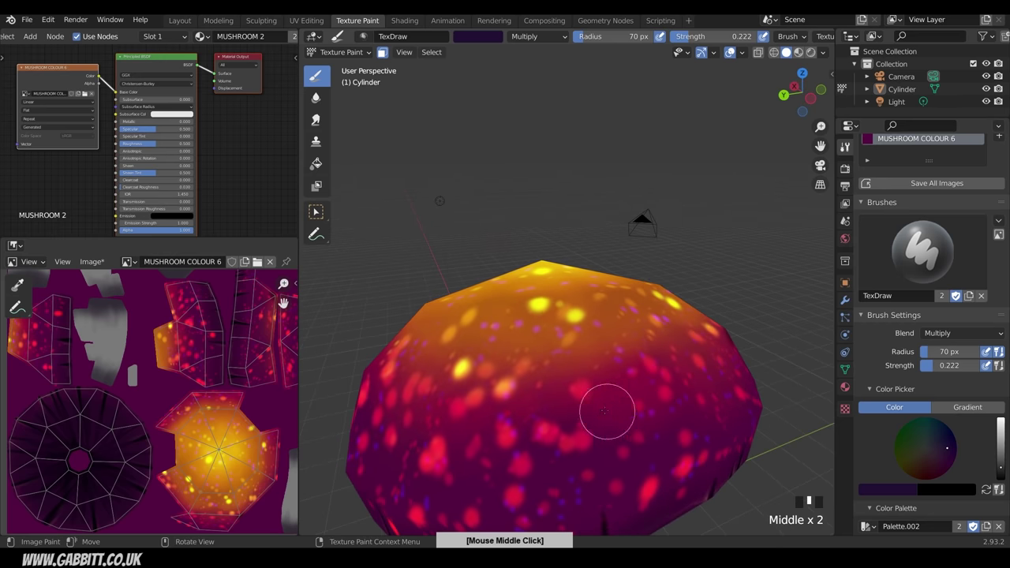
click(605, 400)
click(604, 395)
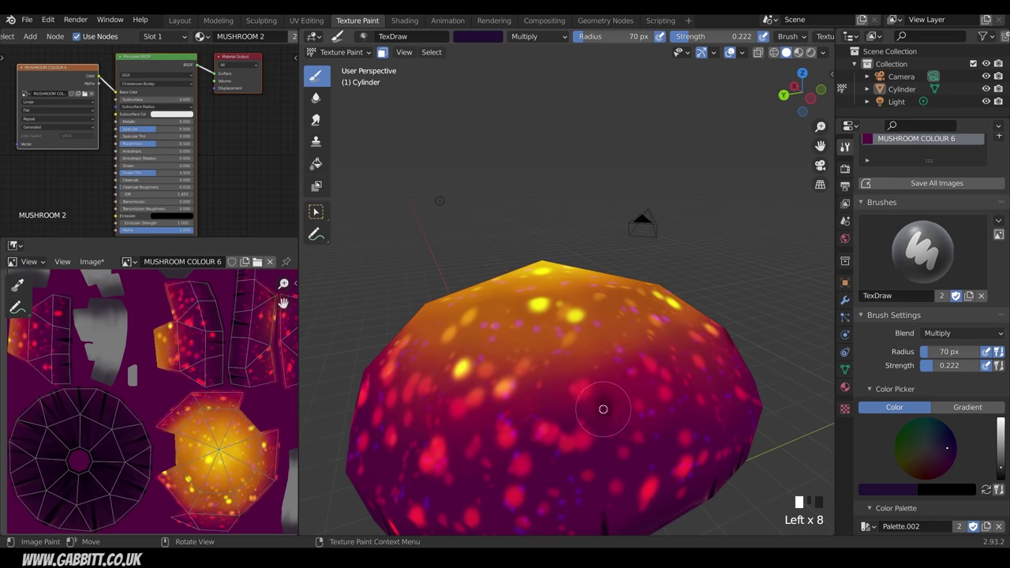
Step: Deepen another dark spot among the red spots farther around the cap
middle_drag(654, 338, 624, 367)
mouse_move(624, 367)
middle_down()
mouse_move(592, 394)
mouse_move(649, 422)
middle_up()
click(585, 400)
click(585, 400)
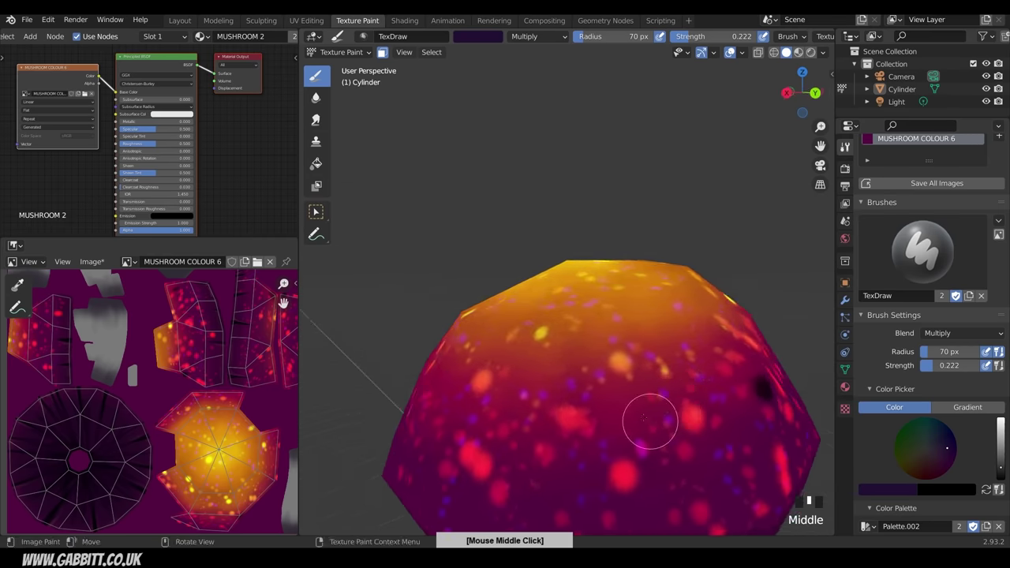
Step: Dab another large dark spot among the red and orange spots on the next side of the cap
middle_drag(584, 348, 606, 390)
click(607, 392)
click(608, 393)
click(606, 394)
click(606, 396)
click(605, 398)
mouse_move(683, 339)
middle_down()
mouse_move(609, 433)
mouse_move(623, 430)
mouse_move(638, 420)
mouse_move(547, 422)
mouse_move(600, 395)
middle_up()
click(608, 438)
Step: Set the brush to Screen blending with a light orange-tan colour
click(967, 332)
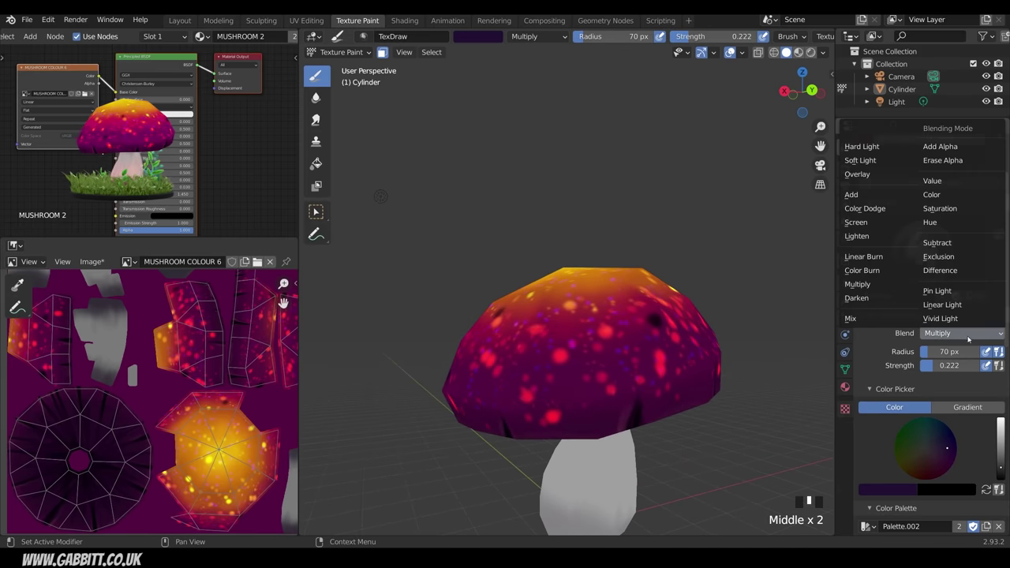
click(856, 222)
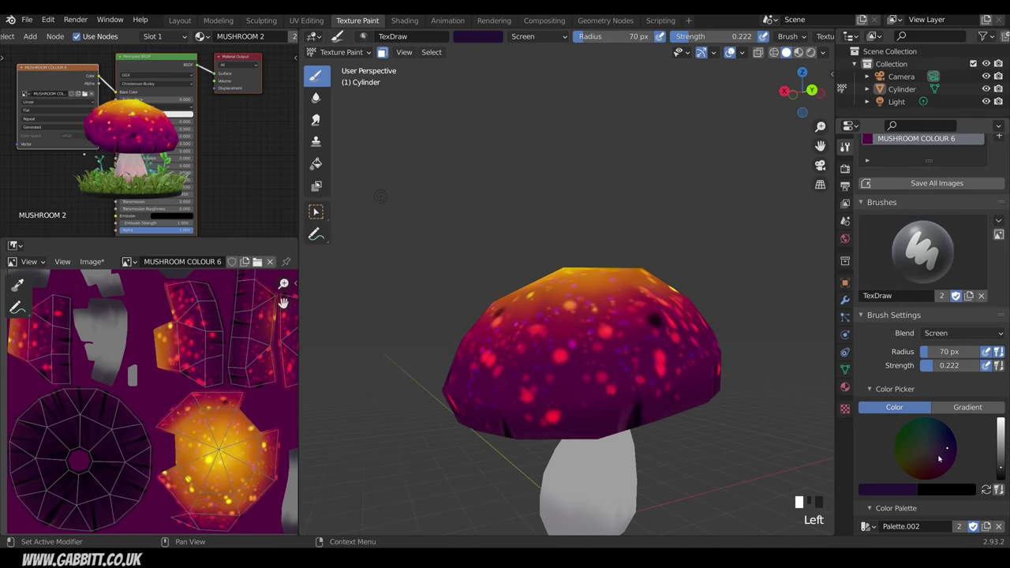
click(915, 463)
drag(998, 452, 1001, 433)
Step: Reduce the brush radius to 16 px and paint a thin light highlight around the lower edge of the dark spot
mouse_move(668, 417)
ctrl+middle_down()
mouse_move(656, 350)
mouse_move(634, 393)
mouse_move(654, 379)
mouse_move(653, 347)
ctrl+middle_up()
key(f)
click(666, 383)
middle_drag(641, 402, 650, 411)
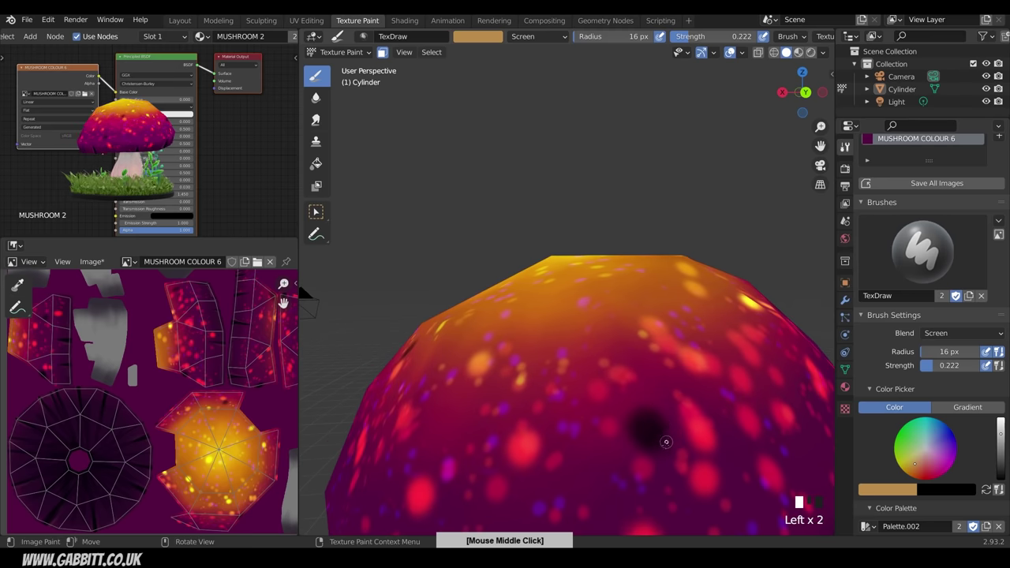
click(663, 439)
click(655, 435)
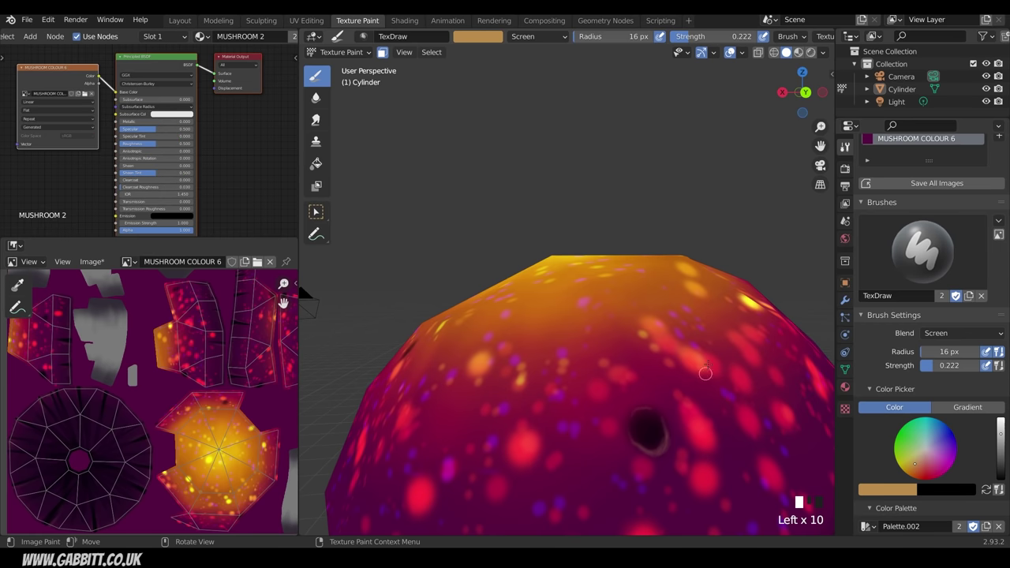
Step: Add light orange edge highlights to the dark spots on the neighbouring sides of the cap
ctrl+middle_drag(705, 373, 369, 224)
middle_drag(673, 428, 673, 489)
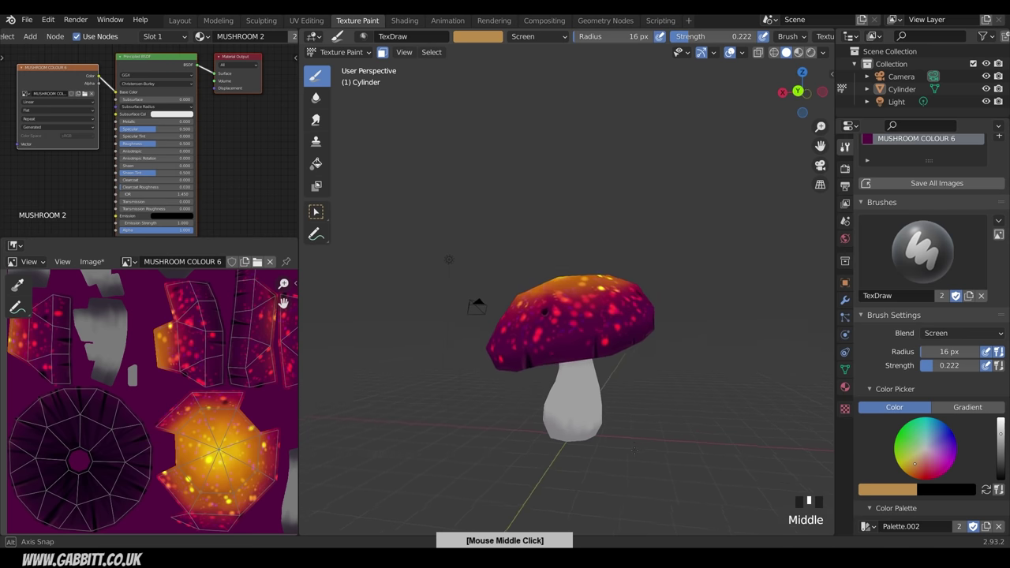
middle_drag(633, 449, 643, 447)
scroll(569, 355, up, 4)
mouse_move(568, 355)
middle_down()
mouse_move(620, 363)
mouse_move(607, 364)
mouse_move(631, 347)
middle_up()
scroll(599, 361, up, 2)
click(584, 361)
click(606, 365)
middle_drag(588, 454, 612, 438)
ctrl+middle_drag(611, 438, 615, 431)
drag(615, 432, 593, 448)
click(640, 454)
Step: Paint a faint light highlight beneath the low dark spot beside the two large red spots, continuing to the next spot
mouse_move(617, 441)
middle_down()
mouse_move(685, 467)
mouse_move(733, 463)
middle_up()
click(602, 419)
click(589, 423)
click(586, 436)
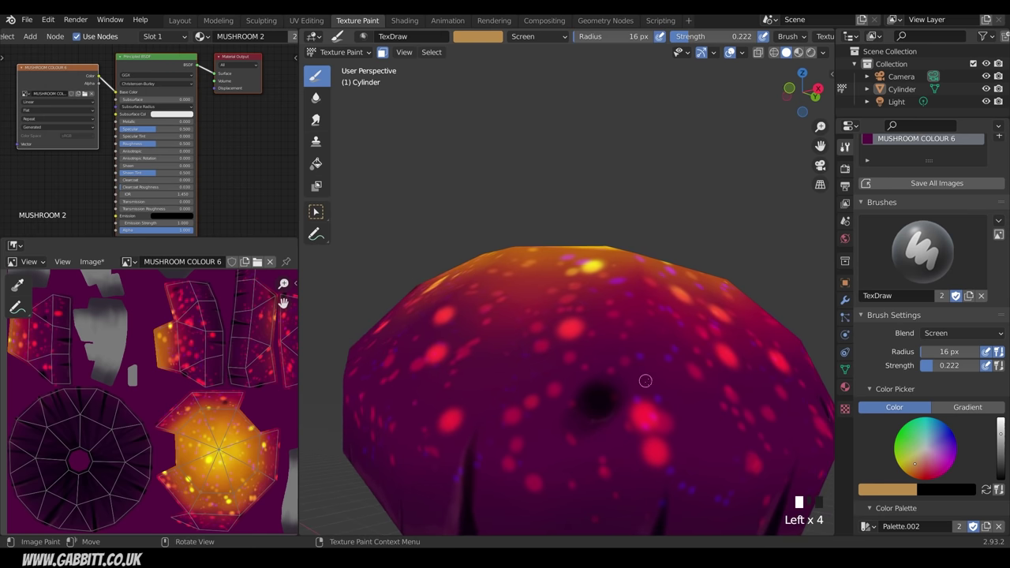
mouse_move(631, 406)
middle_down()
mouse_move(697, 428)
mouse_move(618, 415)
mouse_move(647, 411)
mouse_move(642, 397)
mouse_move(711, 370)
mouse_move(733, 395)
middle_up()
click(561, 414)
click(552, 411)
Step: Highlight the edges of the remaining dark spots farther around the cap with light orange dabs
scroll(675, 407, down, 3)
scroll(631, 386, up, 2)
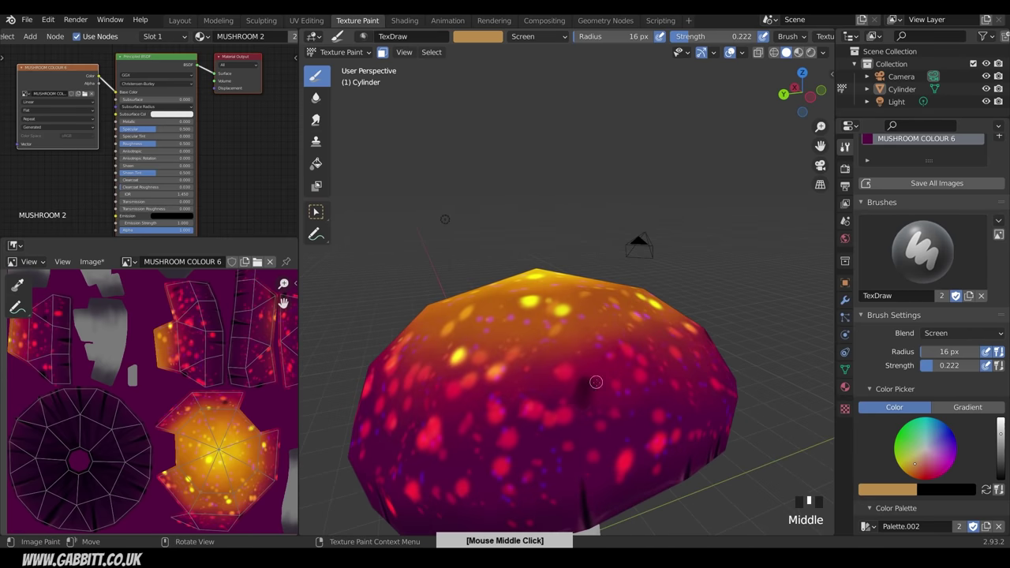
click(595, 385)
click(591, 399)
click(592, 397)
mouse_move(593, 395)
middle_down()
mouse_move(675, 361)
mouse_move(642, 376)
middle_up()
click(642, 377)
click(637, 372)
Step: Set the brush radius to 63 px and strength to 0.092, and dab light orange over the rimmed dark spot
middle_drag(734, 393, 676, 411)
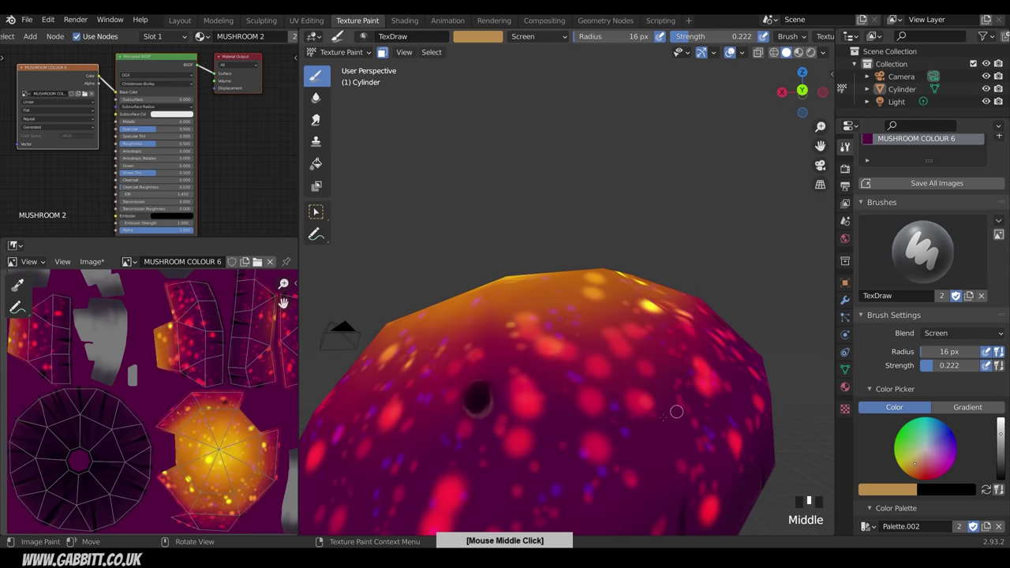
scroll(680, 426, down, 3)
middle_drag(685, 471, 694, 442)
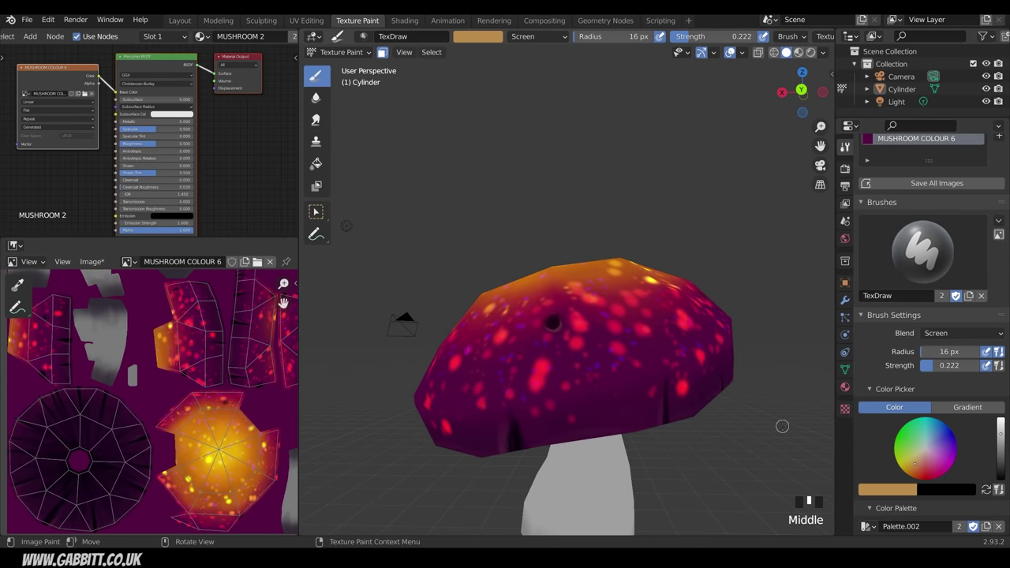
ctrl+middle_drag(605, 406, 577, 371)
key(f)
click(580, 378)
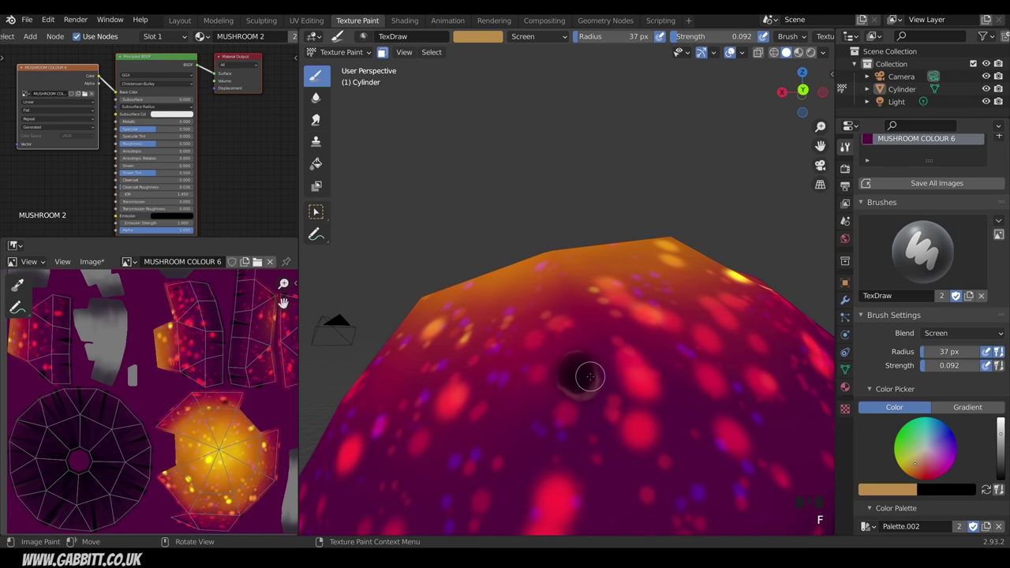
key(f)
click(580, 383)
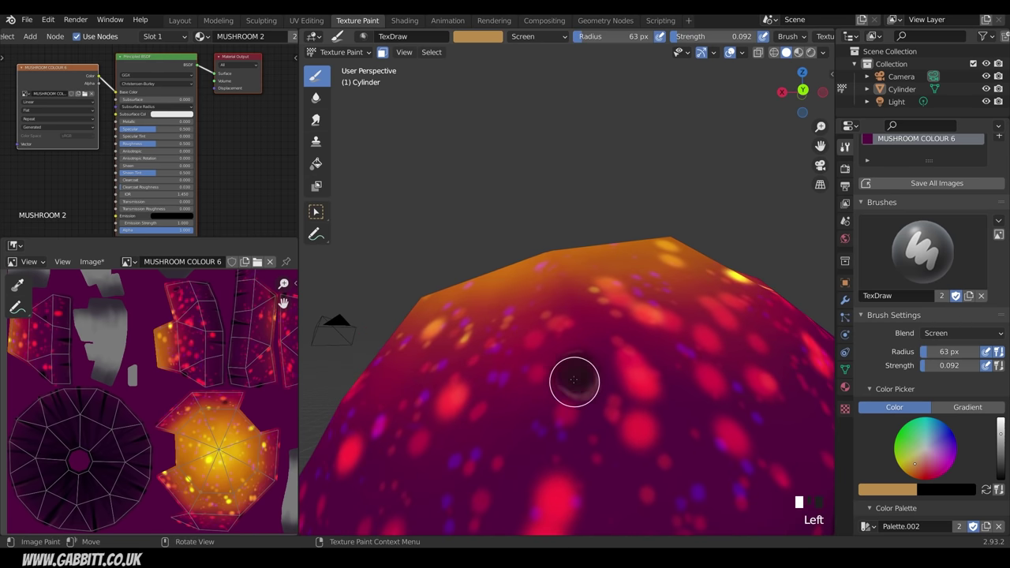
Step: Undo the last two dabs over the dark spot
ctrl+middle_drag(667, 335, 676, 465)
key(ctrl+z)
key(ctrl+z)
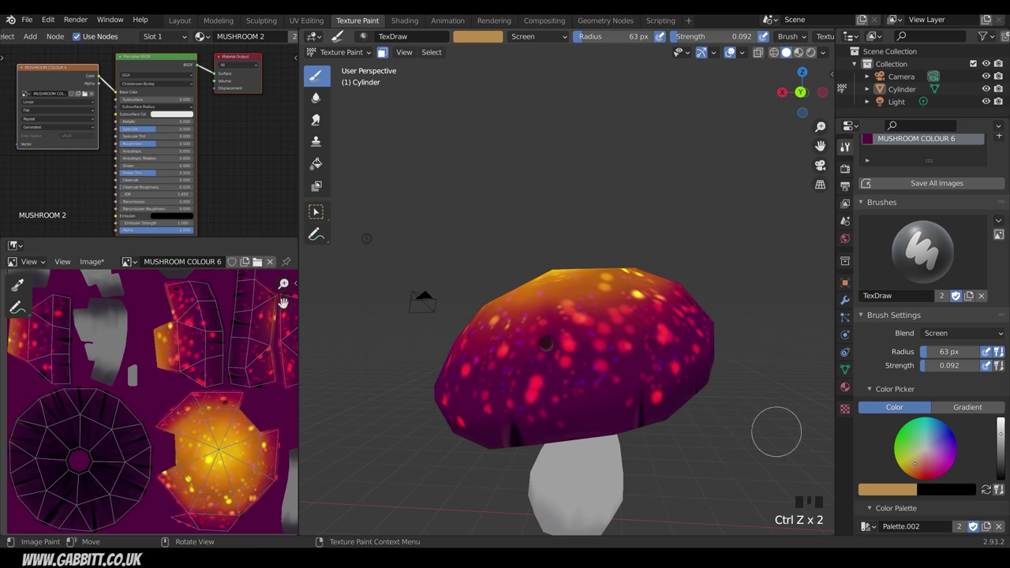
Step: Sample the dark purple from the cap as the brush colour and switch the blending to Color Dodge
key(s)
mouse_move(750, 422)
ctrl+middle_down()
mouse_move(608, 365)
mouse_move(598, 409)
mouse_move(588, 379)
mouse_move(604, 387)
mouse_move(602, 418)
mouse_move(608, 378)
ctrl+middle_up()
click(599, 410)
click(962, 333)
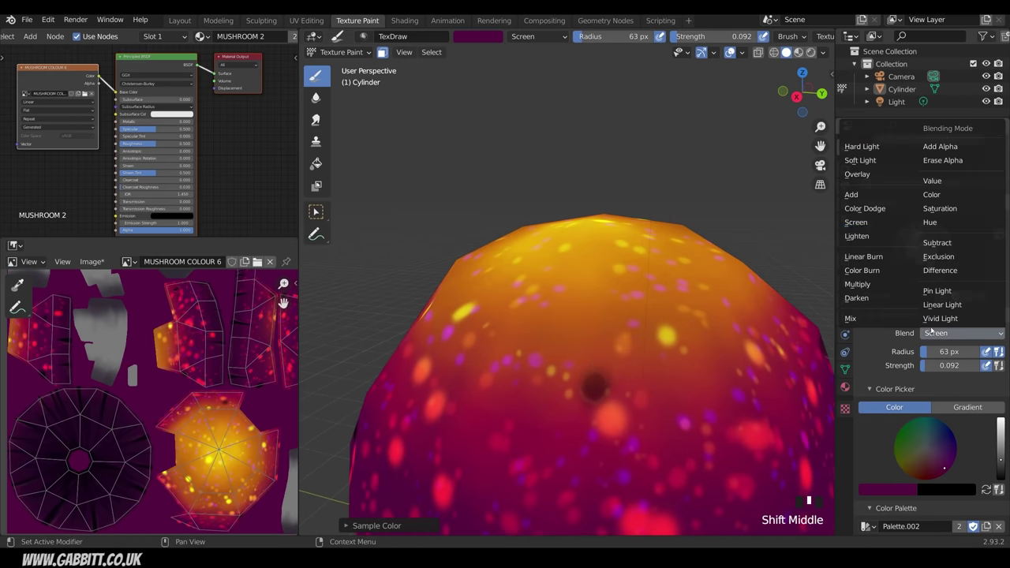
click(873, 209)
Step: Dab the purple over the edges of the dark spot below the orange crown and the lower one beside it
click(606, 367)
middle_drag(659, 342, 687, 316)
shift+middle_drag(686, 316, 699, 287)
click(615, 395)
click(617, 394)
middle_drag(638, 384, 726, 391)
click(575, 386)
click(575, 385)
click(576, 383)
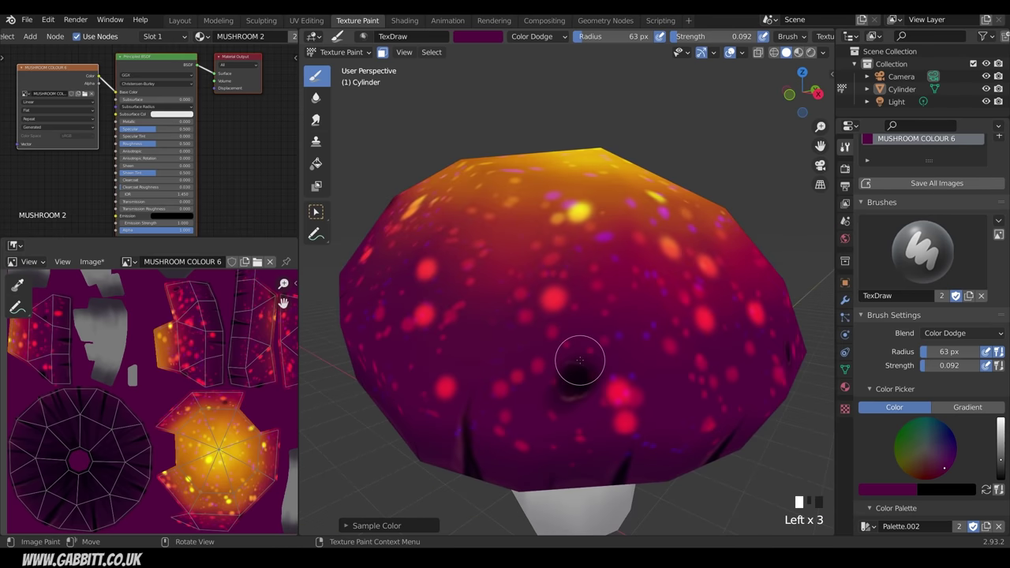
Step: Dab the Color Dodge purple around the dark spots on the following sides of the cap
middle_drag(579, 360, 712, 376)
shift+middle_drag(624, 355, 715, 438)
click(452, 358)
mouse_move(609, 419)
middle_down()
mouse_move(621, 402)
mouse_move(556, 386)
mouse_move(539, 460)
mouse_move(568, 442)
middle_up()
click(534, 465)
click(515, 477)
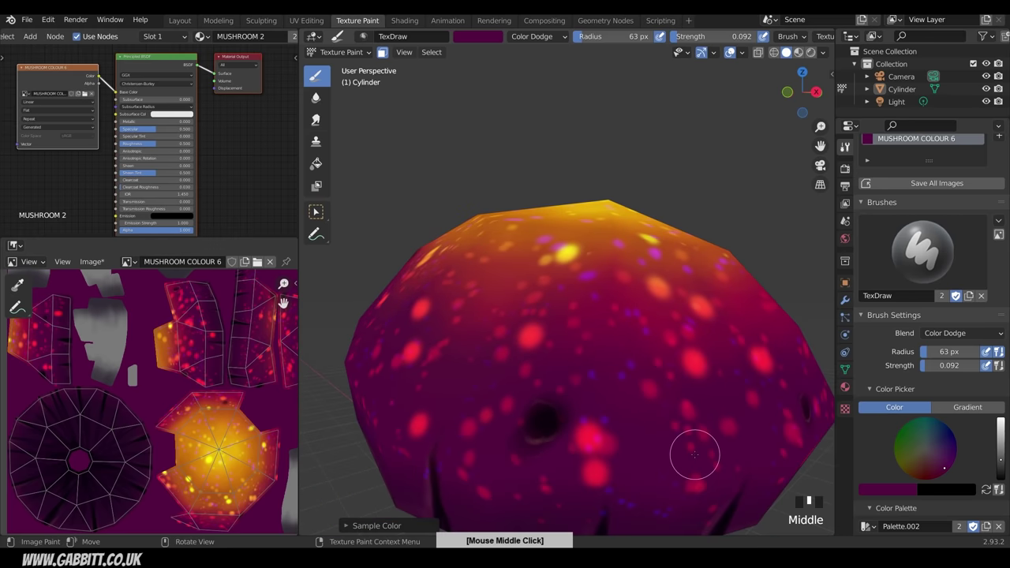
Step: Change the brush colour to a brighter pinkish purple and dab it over the low dark spot
click(935, 463)
click(543, 408)
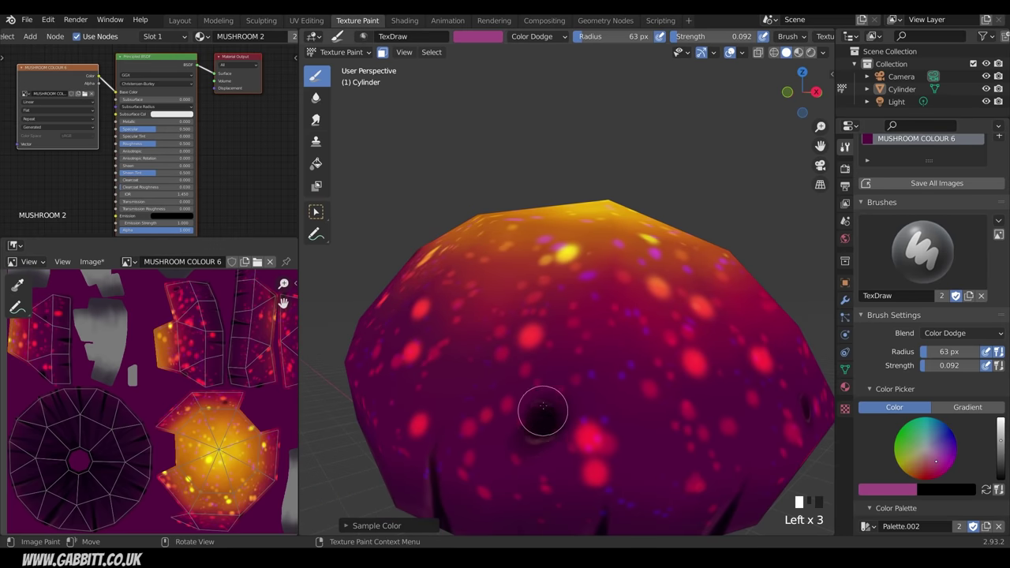
mouse_move(542, 421)
ctrl+middle_down()
mouse_move(671, 394)
mouse_move(652, 368)
mouse_move(609, 361)
ctrl+middle_up()
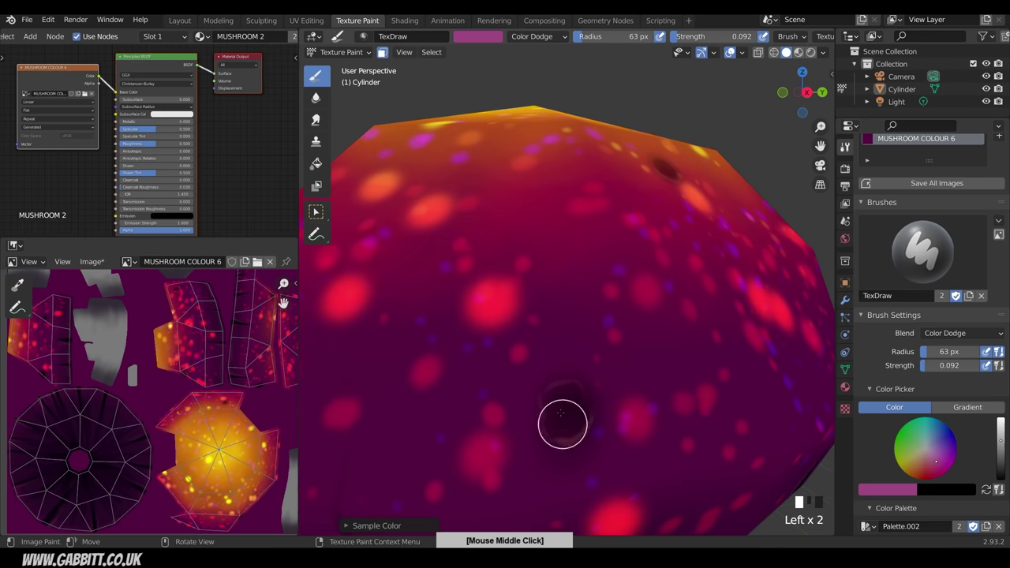
click(561, 422)
ctrl+middle_drag(658, 323, 608, 398)
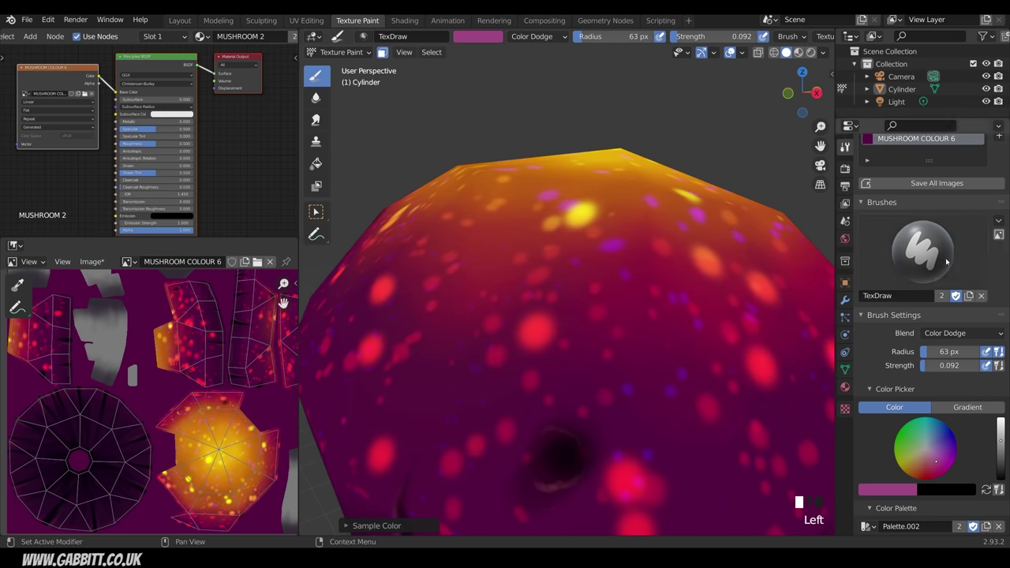
Step: Switch the brush to Screen blending and lighten the centre of the low dark spot with the pinkish purple
click(955, 333)
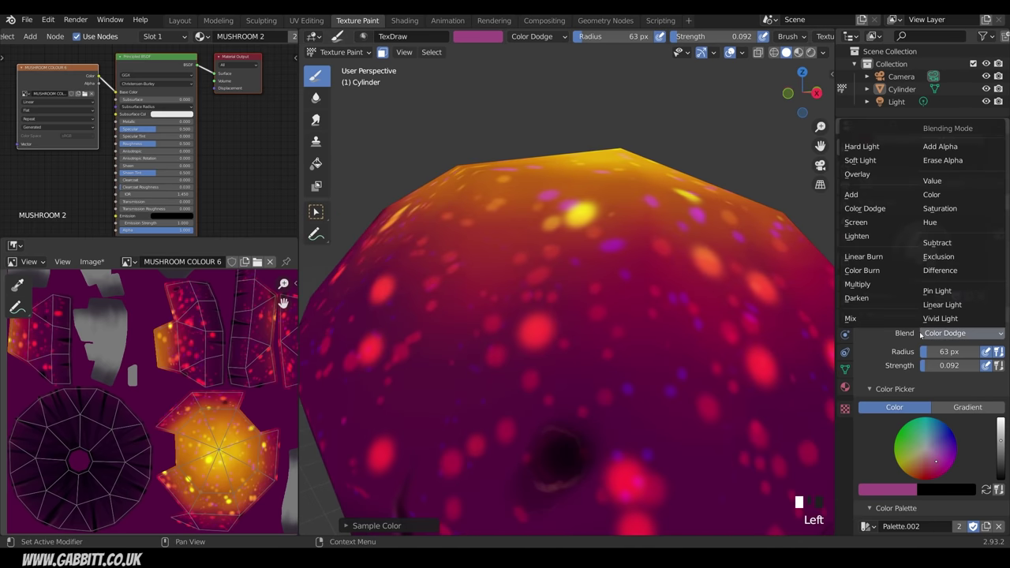
click(872, 227)
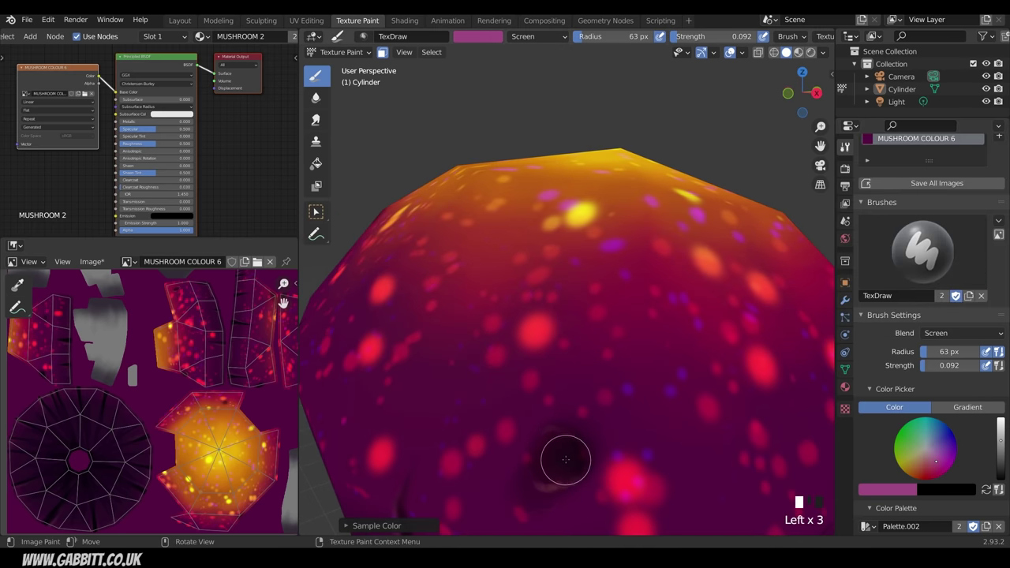
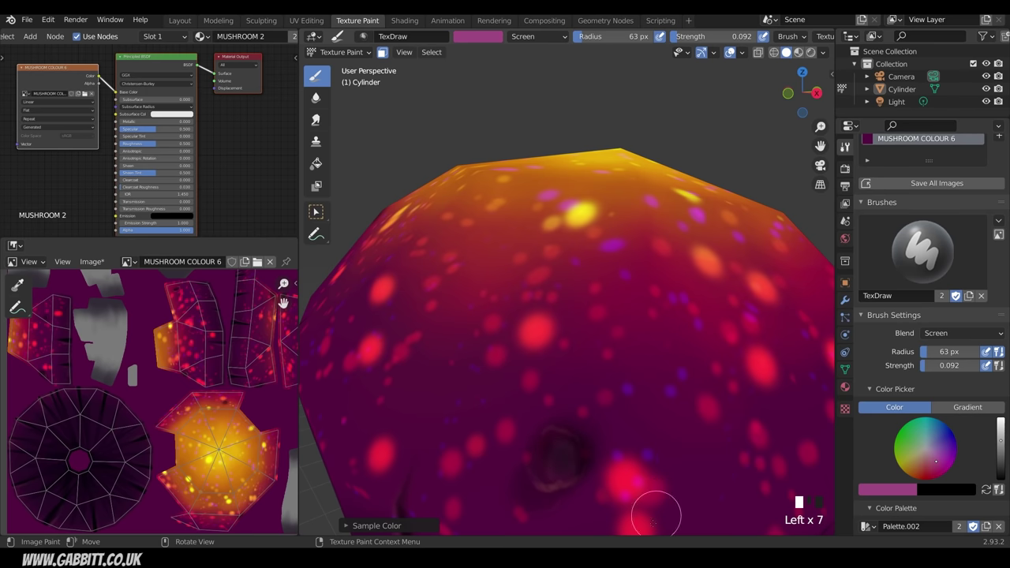
ctrl+middle_drag(730, 373, 665, 347)
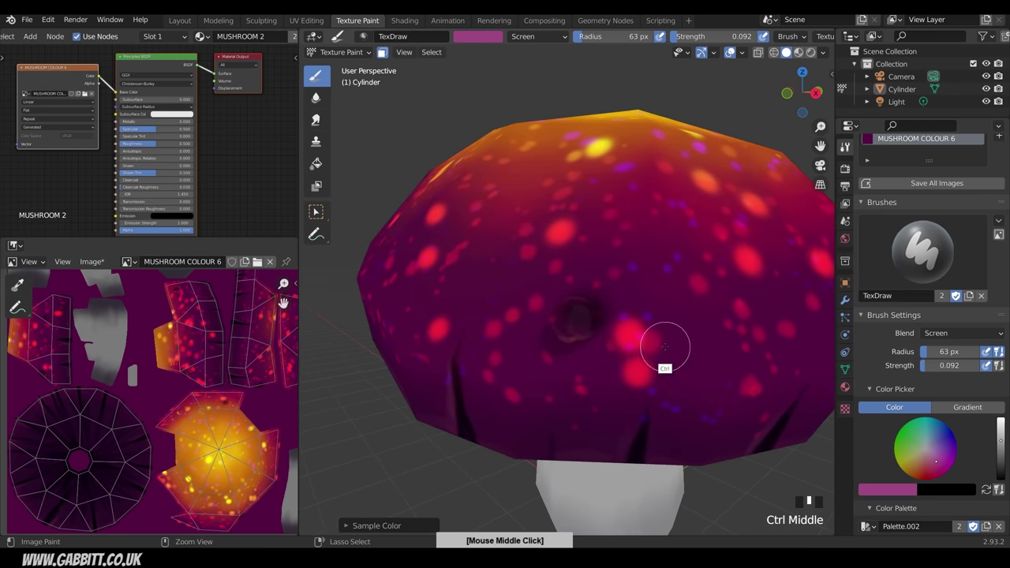
Step: Switch to the Smear brush and smear the lower edge and side of the lightened dark spot
click(317, 121)
mouse_move(580, 329)
middle_down()
mouse_move(581, 408)
mouse_move(552, 347)
middle_up()
mouse_move(552, 347)
shift+middle_down()
mouse_move(617, 361)
mouse_move(617, 335)
shift+middle_up()
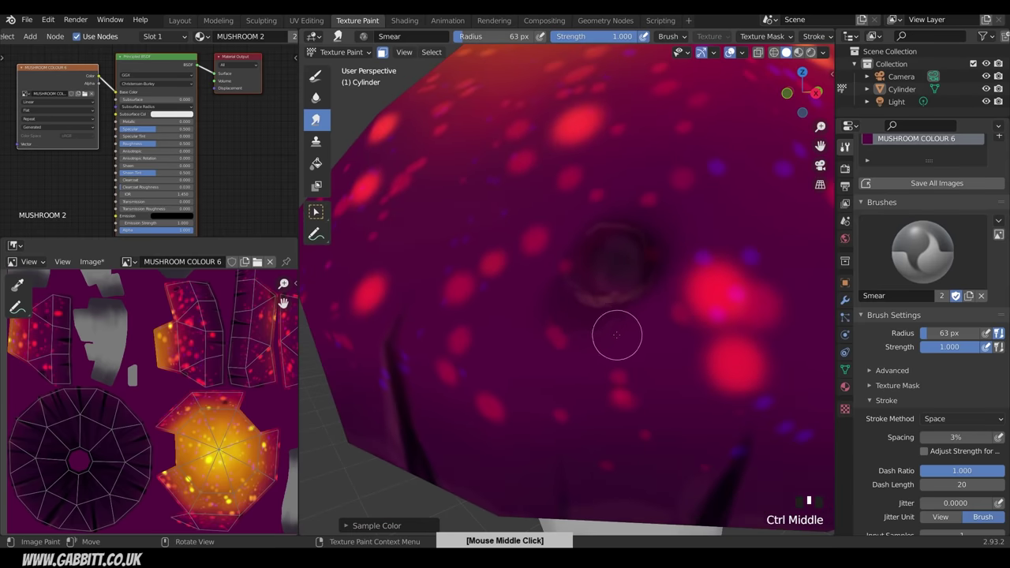
drag(600, 342, 580, 325)
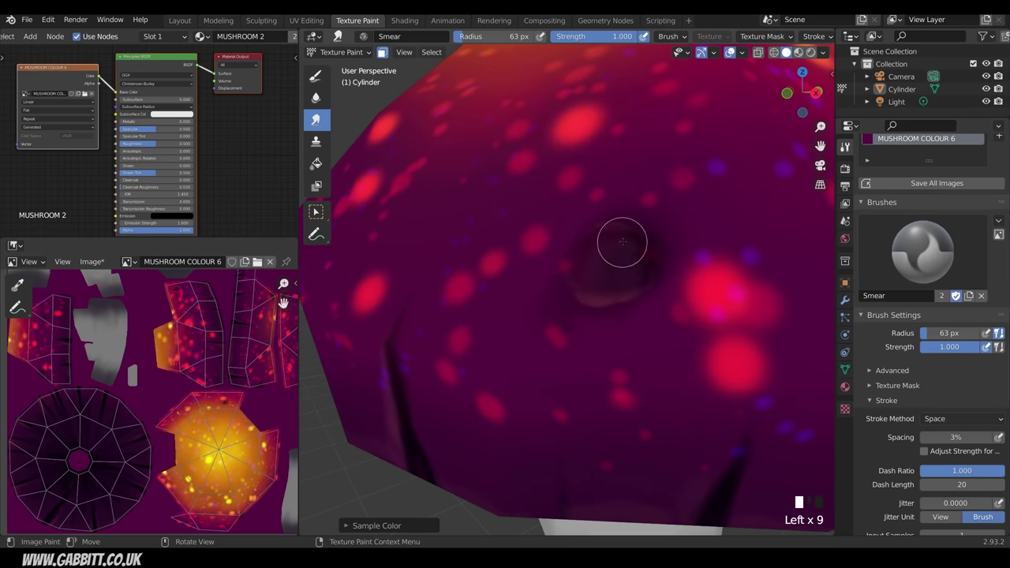
drag(570, 294, 553, 286)
Step: Pull the dark spot's lower rim outward with short smear strokes
middle_drag(599, 292, 666, 367)
drag(668, 368, 663, 384)
mouse_move(657, 375)
mouse_down()
mouse_move(652, 392)
mouse_move(642, 389)
mouse_up()
drag(638, 372, 631, 384)
drag(623, 366, 612, 375)
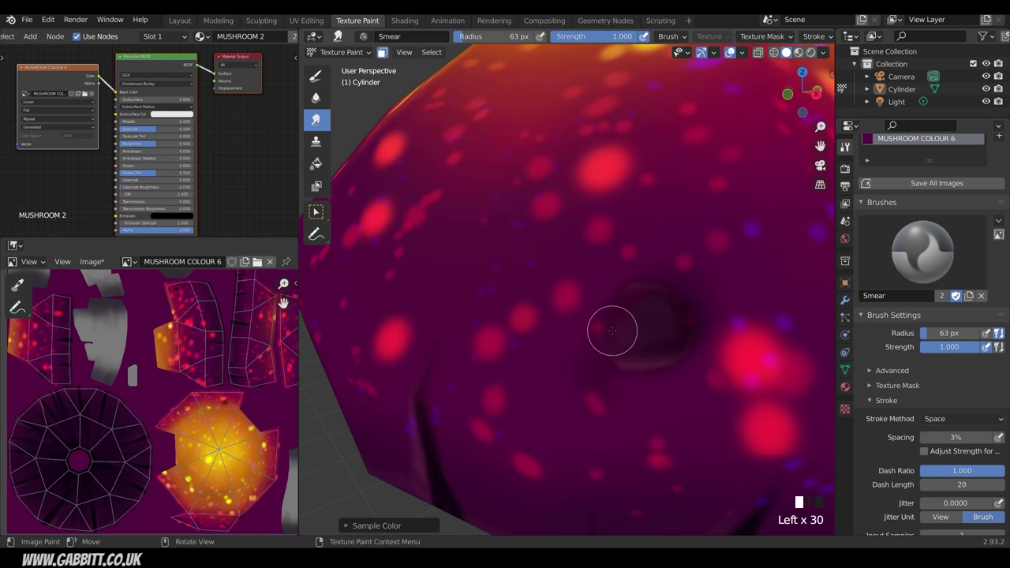
Step: Smear the lower rim of the dark spot on another side of the cap
scroll(743, 257, down, 8)
middle_drag(710, 272, 584, 324)
mouse_move(670, 347)
middle_down()
mouse_move(595, 343)
mouse_move(602, 300)
middle_up()
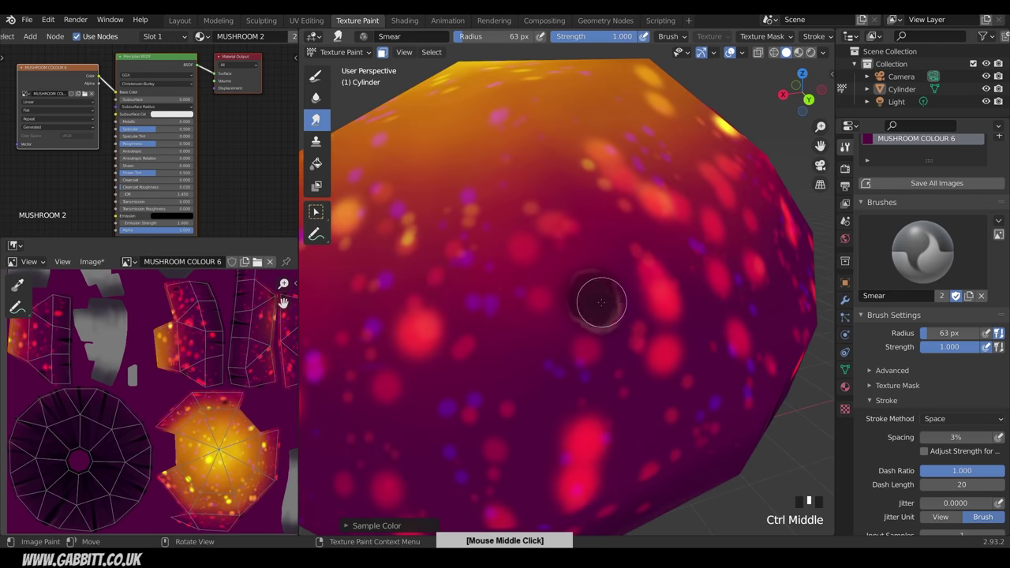
click(606, 309)
click(610, 320)
Step: Return to the Draw brush for the cap's underside and set its radius to 74 px
middle_drag(713, 270, 685, 338)
ctrl+middle_drag(649, 386, 589, 215)
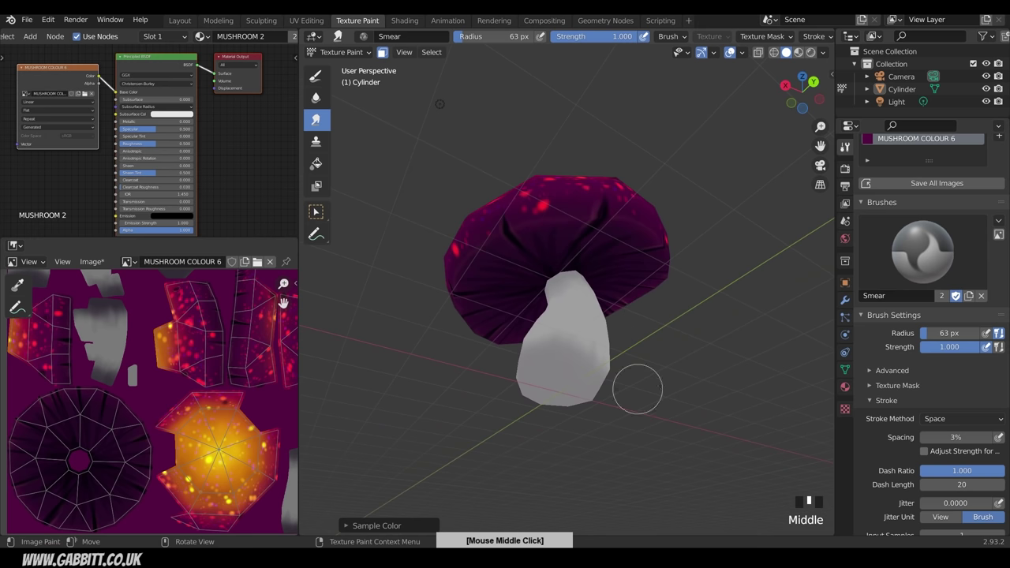
click(316, 75)
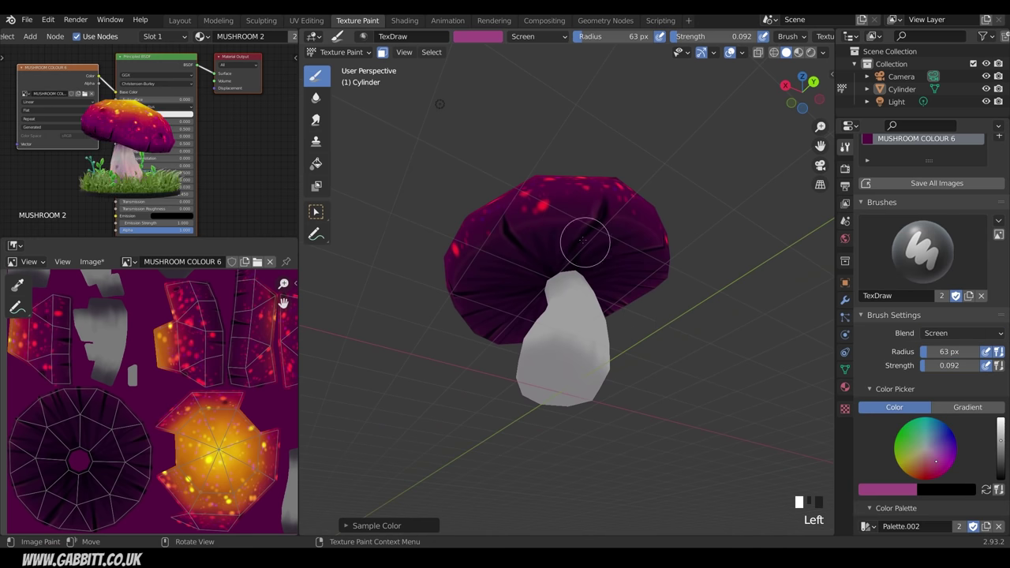
middle_drag(586, 237, 584, 219)
key(f)
click(583, 211)
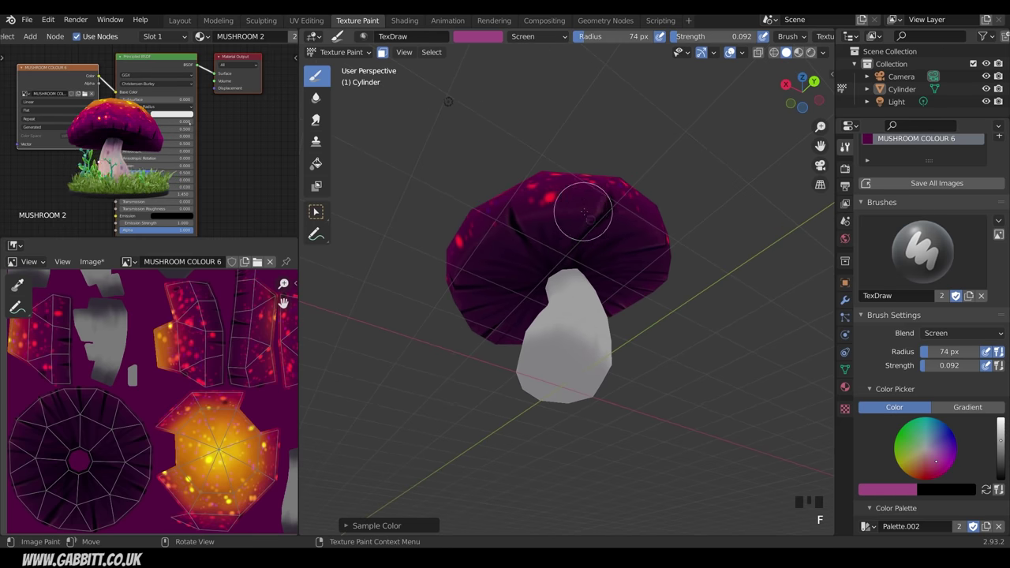
Step: Paint soft pinkish highlights between the dark gill creases along the cap's lower rim
middle_drag(495, 240, 556, 227)
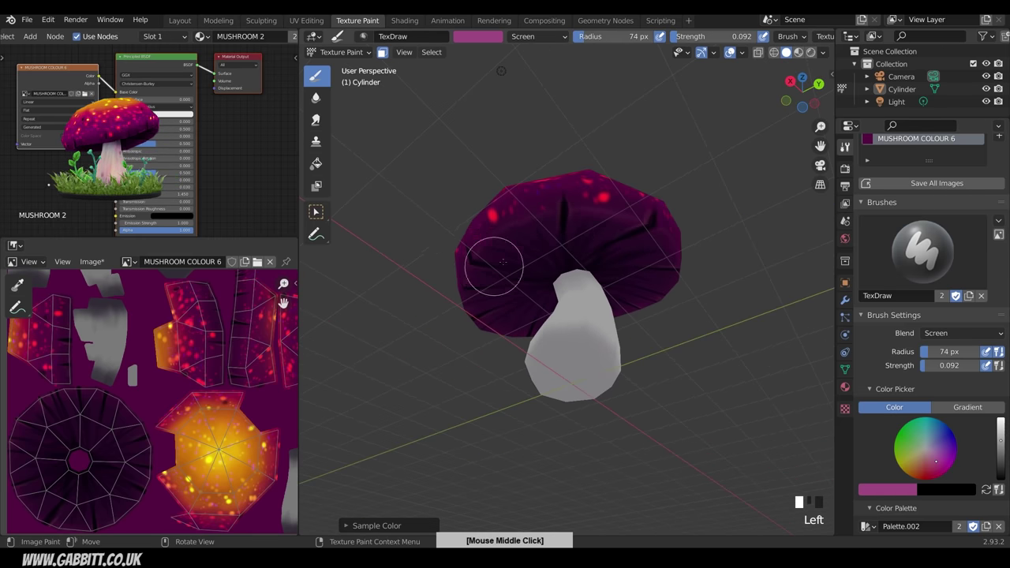
middle_drag(502, 262, 613, 220)
drag(617, 226, 569, 228)
middle_drag(550, 227, 593, 234)
drag(593, 234, 559, 239)
drag(556, 238, 542, 241)
Step: Continue the soft pinkish rim highlights between the creases on the next stretch of the underside
mouse_move(544, 242)
middle_down()
mouse_move(607, 254)
mouse_move(624, 288)
middle_up()
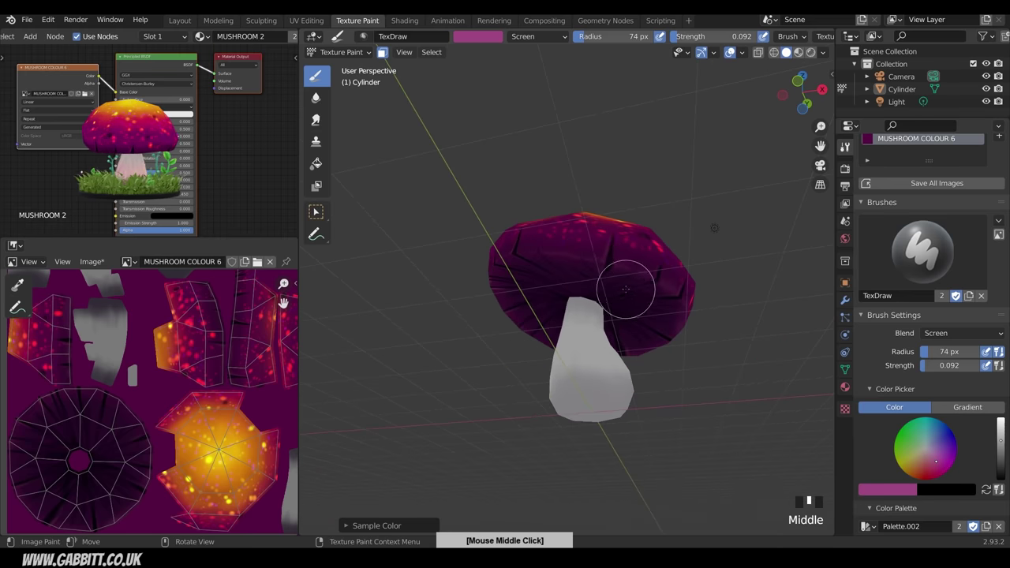
drag(579, 257, 567, 259)
middle_drag(566, 260, 610, 292)
mouse_move(608, 289)
mouse_down()
mouse_move(579, 260)
mouse_move(569, 280)
mouse_up()
middle_drag(569, 281, 624, 296)
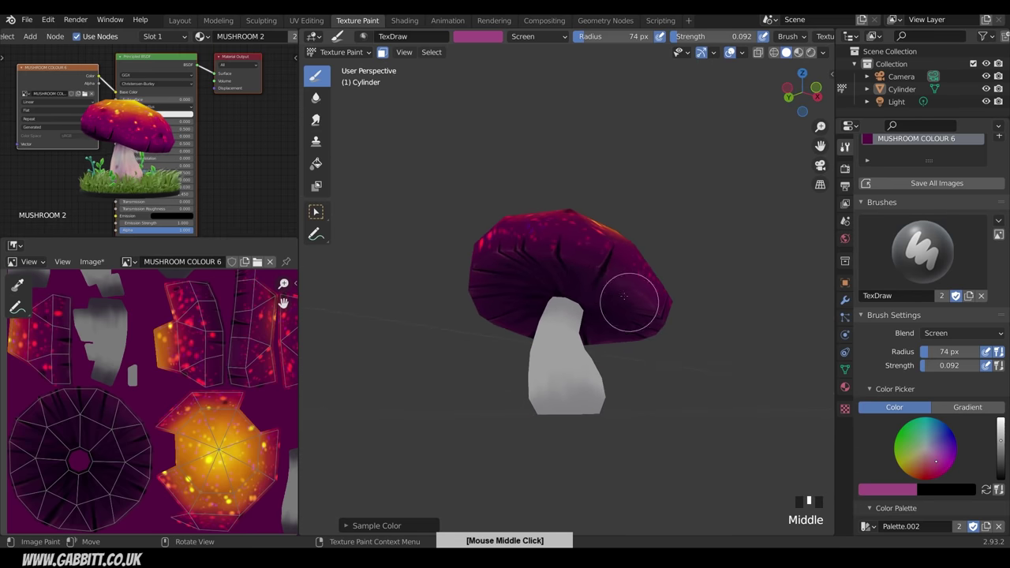
Step: Brush more soft pinkish highlights between the large gill creases on the remaining sides of the cap's rim
middle_drag(568, 278, 617, 266)
mouse_move(593, 235)
middle_down()
mouse_move(592, 244)
mouse_move(593, 217)
middle_up()
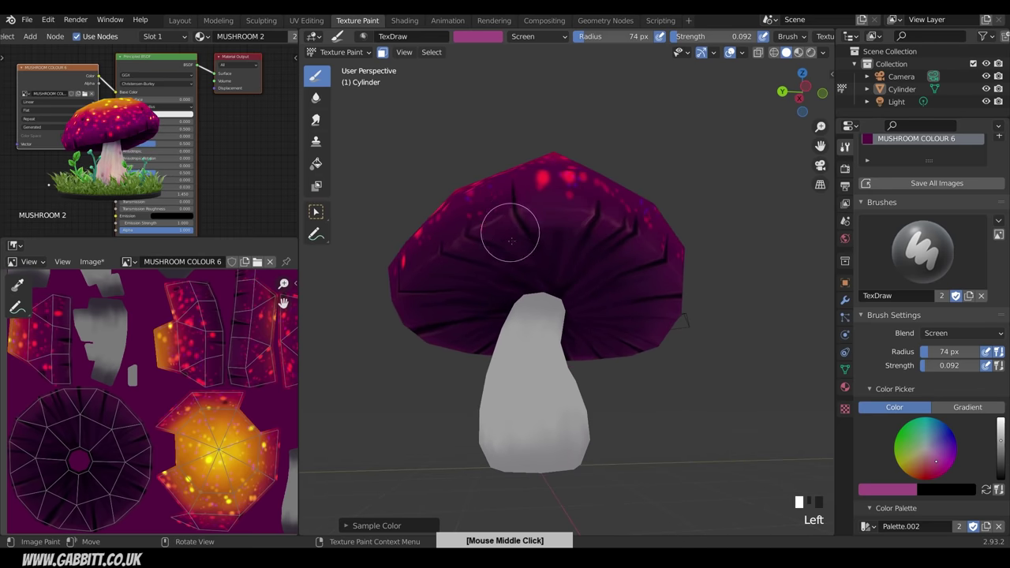
middle_drag(511, 241, 559, 213)
drag(514, 241, 515, 222)
middle_drag(515, 220, 535, 202)
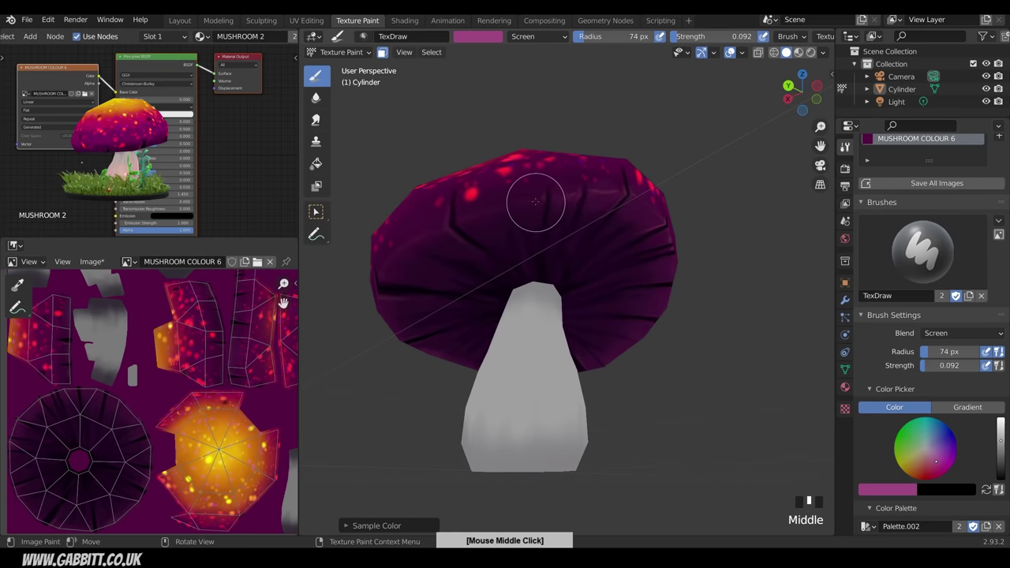
mouse_move(494, 201)
mouse_down()
mouse_move(476, 226)
mouse_move(488, 246)
mouse_up()
middle_drag(525, 251, 665, 254)
drag(598, 233, 521, 273)
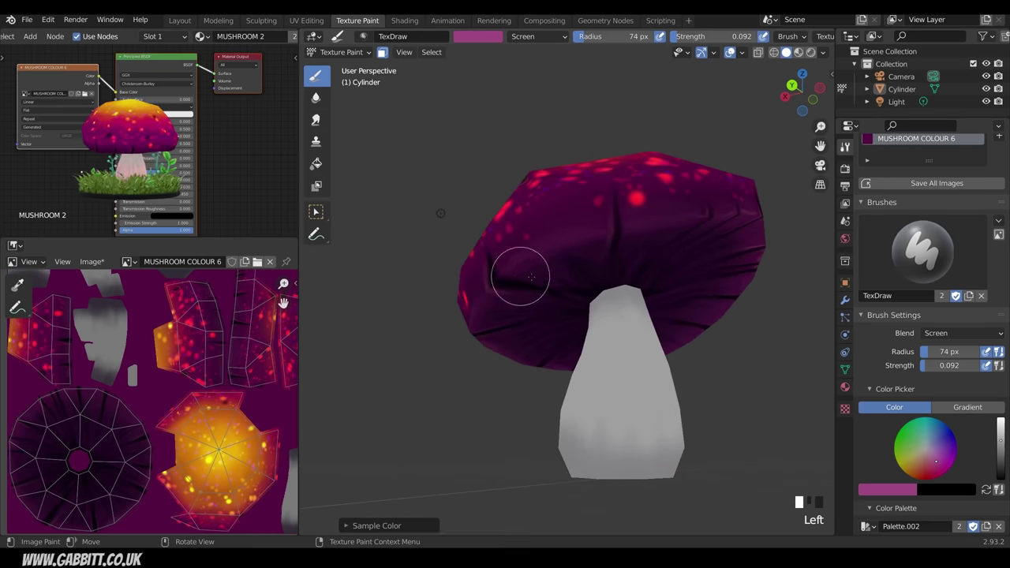
Step: Invert the face selection mask from the cap to the stem so that only the stem accepts paint
middle_drag(548, 267, 625, 255)
ctrl+middle_drag(714, 228, 710, 296)
middle_drag(710, 296, 679, 359)
ctrl+middle_drag(678, 359, 639, 459)
mouse_move(639, 459)
ctrl+middle_down()
mouse_move(638, 478)
mouse_move(647, 453)
ctrl+middle_up()
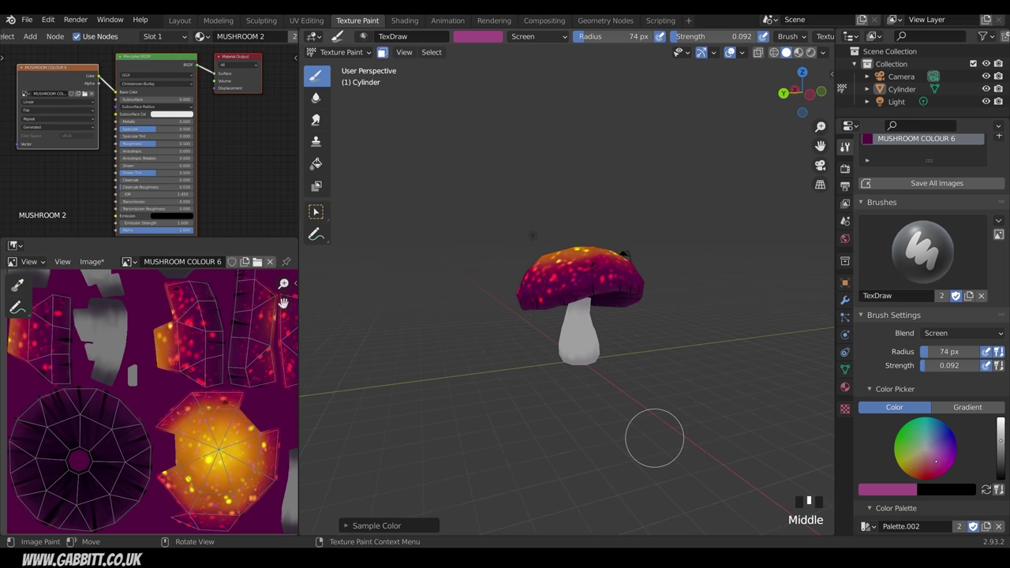
middle_drag(693, 419, 662, 423)
key(ctrl+i)
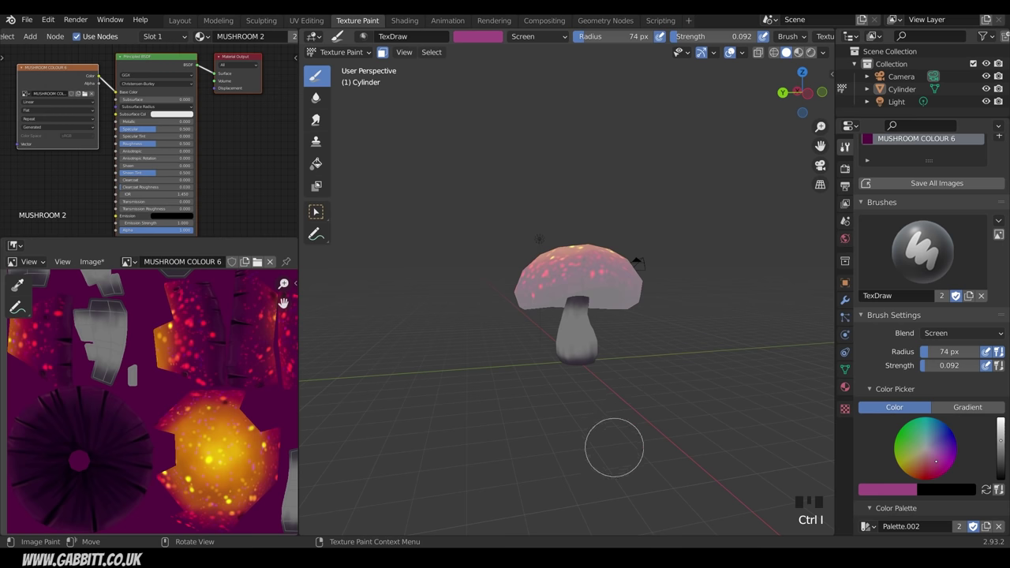
key(Tab)
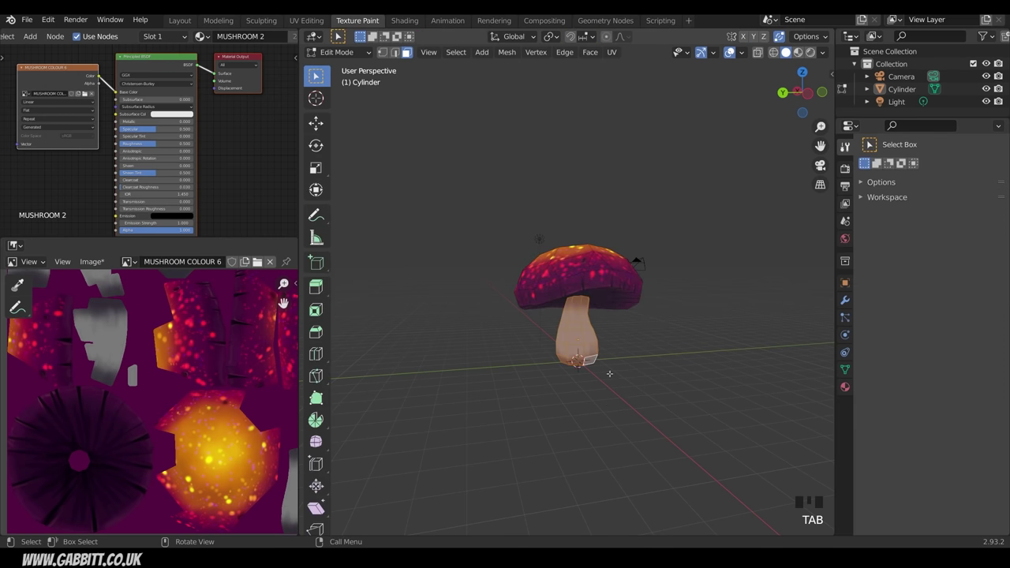
key(Tab)
Step: Set the brush to Multiply blending with a dark purple colour and a 23 px radius
click(946, 407)
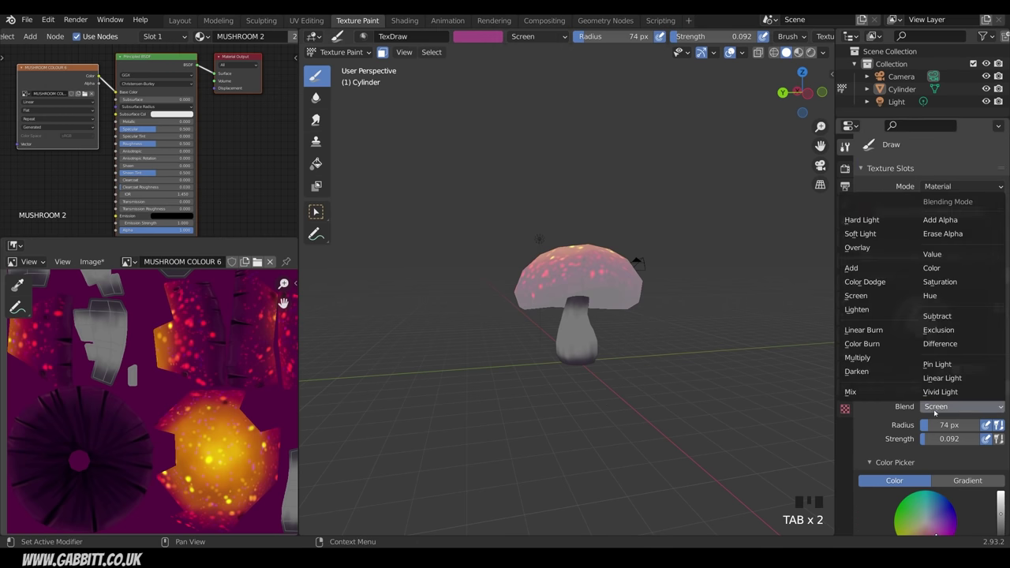
click(885, 359)
middle_drag(915, 399, 918, 324)
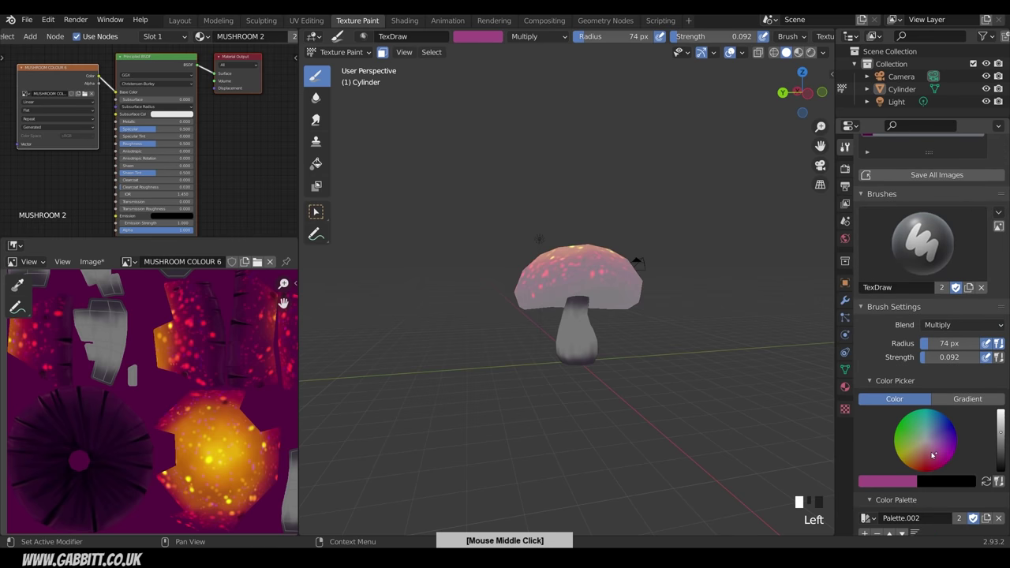
click(1002, 457)
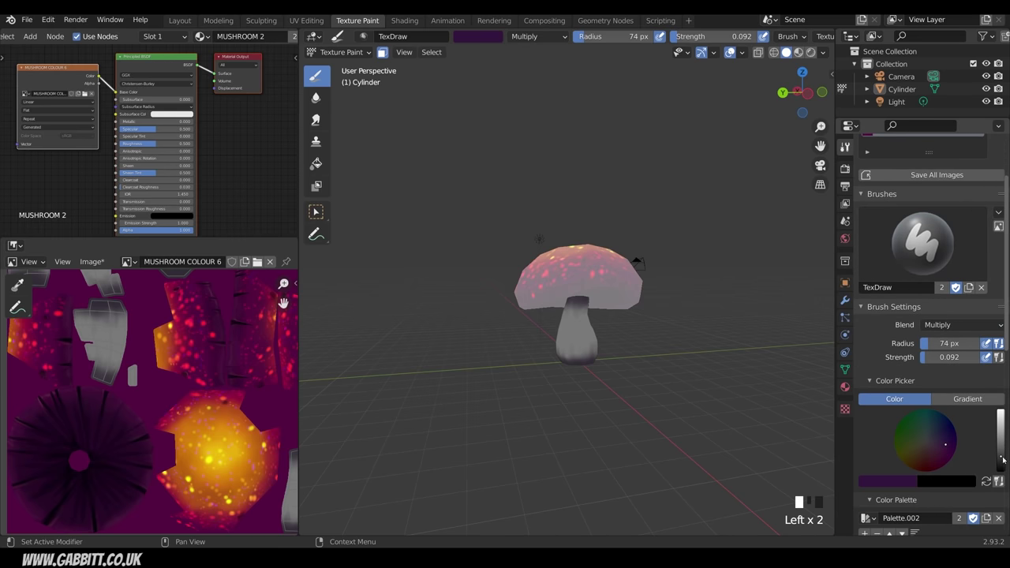
key(f)
click(595, 383)
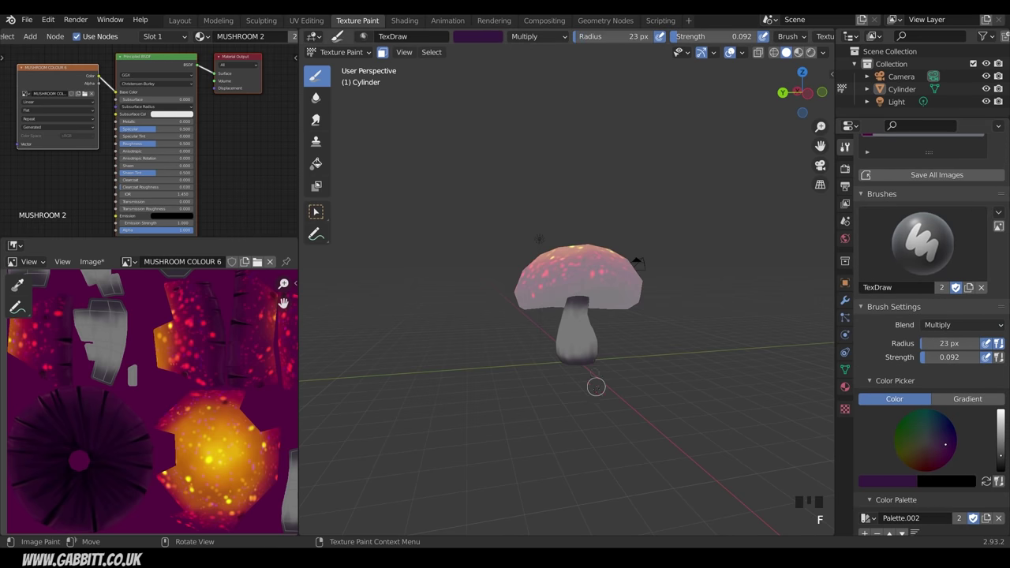
Step: Paint dark purple shading around the base of the stem
ctrl+middle_drag(595, 383, 628, 328)
click(584, 418)
click(584, 426)
click(584, 433)
click(583, 438)
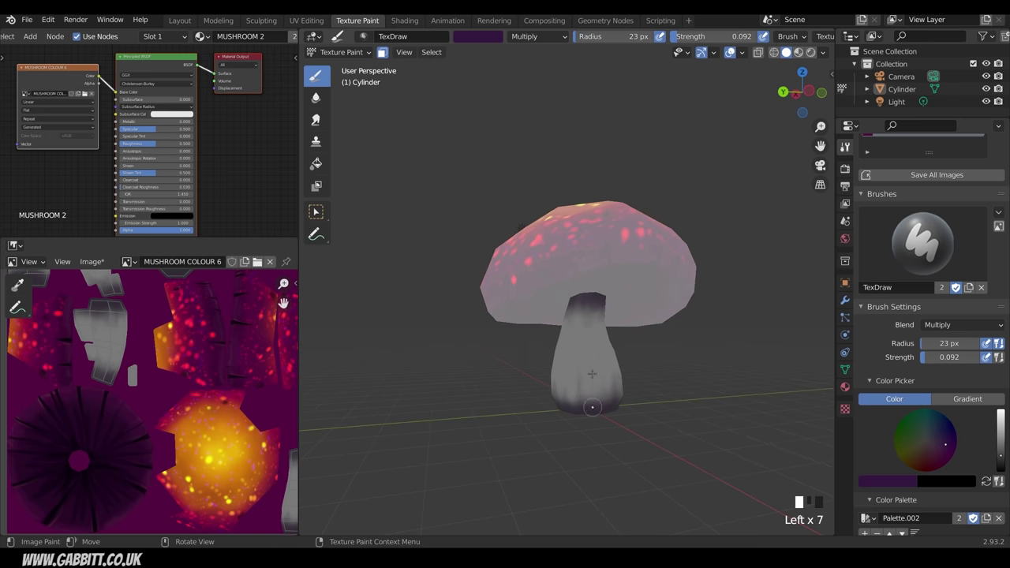
mouse_move(591, 407)
middle_down()
mouse_move(587, 439)
mouse_move(602, 402)
mouse_move(545, 426)
mouse_move(543, 335)
mouse_move(536, 398)
mouse_move(540, 344)
mouse_move(532, 368)
mouse_move(572, 391)
mouse_move(567, 414)
mouse_move(617, 415)
mouse_move(587, 340)
mouse_move(606, 336)
mouse_move(582, 407)
mouse_move(599, 301)
mouse_move(588, 361)
mouse_move(557, 356)
middle_up()
click(570, 359)
drag(557, 357, 550, 368)
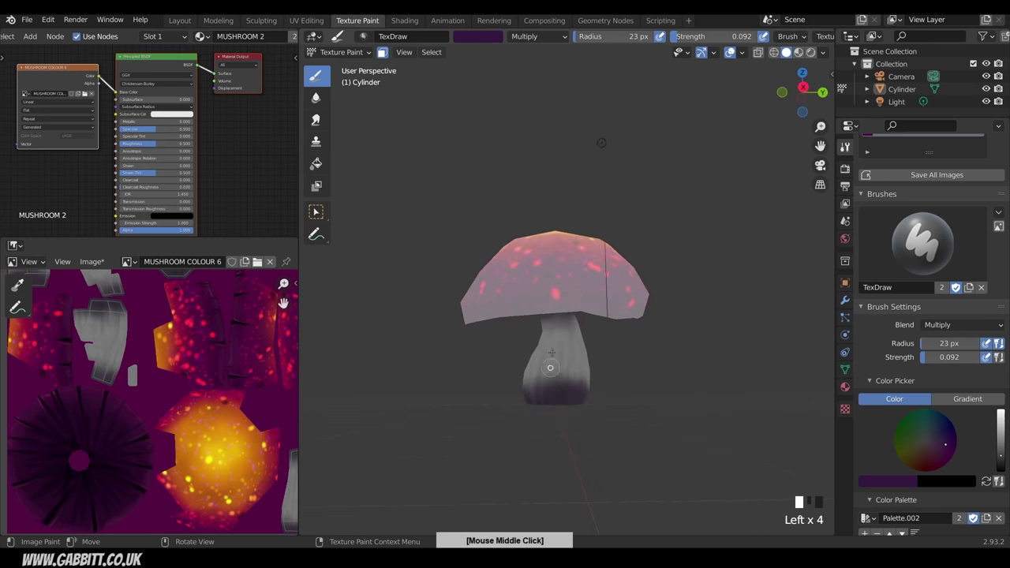
Step: Add darker streaks and a few small dark spots to the stem
middle_drag(550, 368, 594, 432)
ctrl+middle_drag(587, 396, 668, 451)
click(567, 389)
click(566, 388)
click(565, 387)
click(564, 387)
click(595, 333)
click(599, 375)
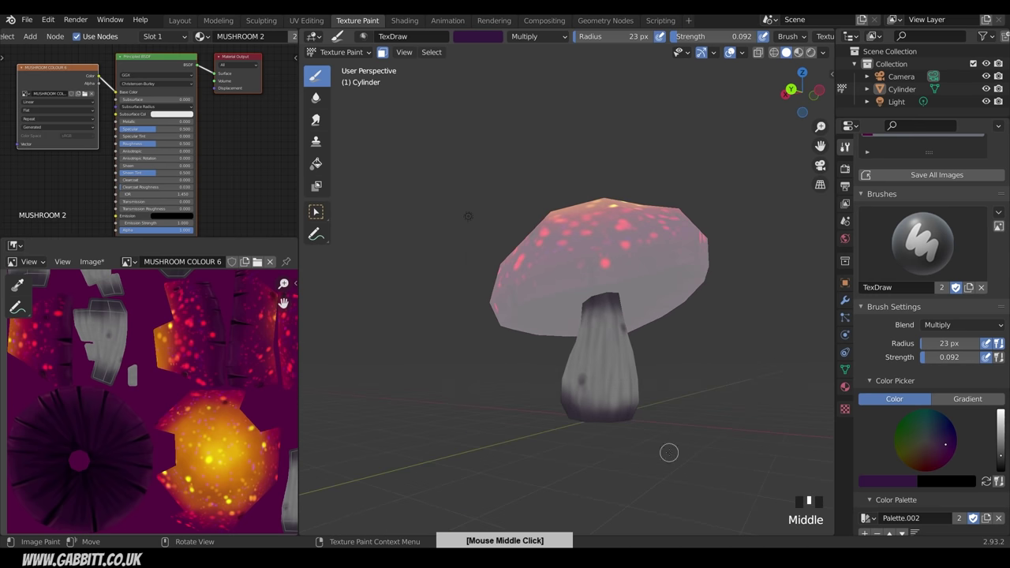
Step: Switch the brush to Screen blending with a light orange colour, brighten around a lower stem spot, and reduce the radius to 14 px
click(961, 325)
click(856, 436)
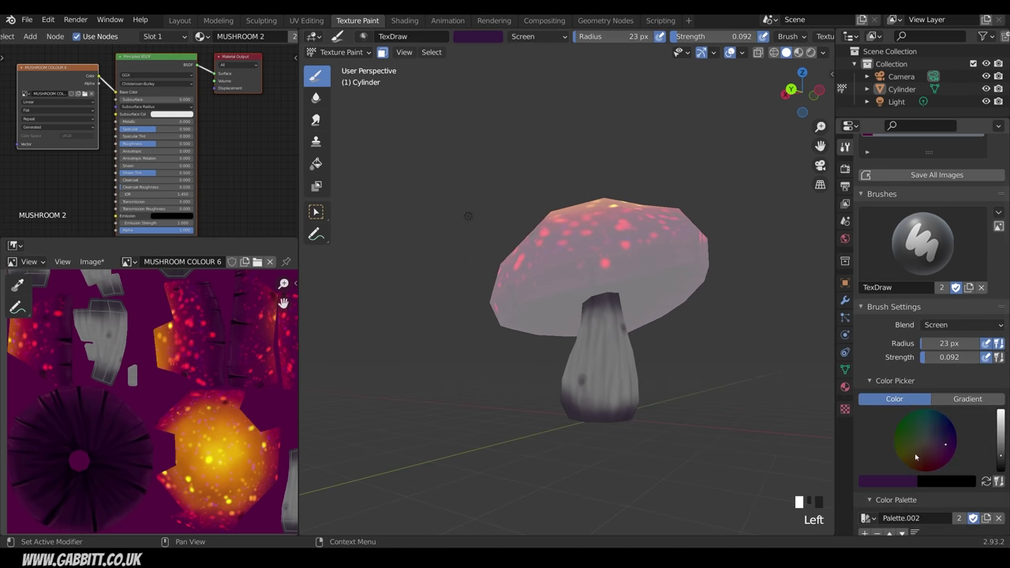
click(917, 456)
mouse_move(616, 394)
ctrl+middle_down()
mouse_move(611, 359)
mouse_move(605, 426)
ctrl+middle_up()
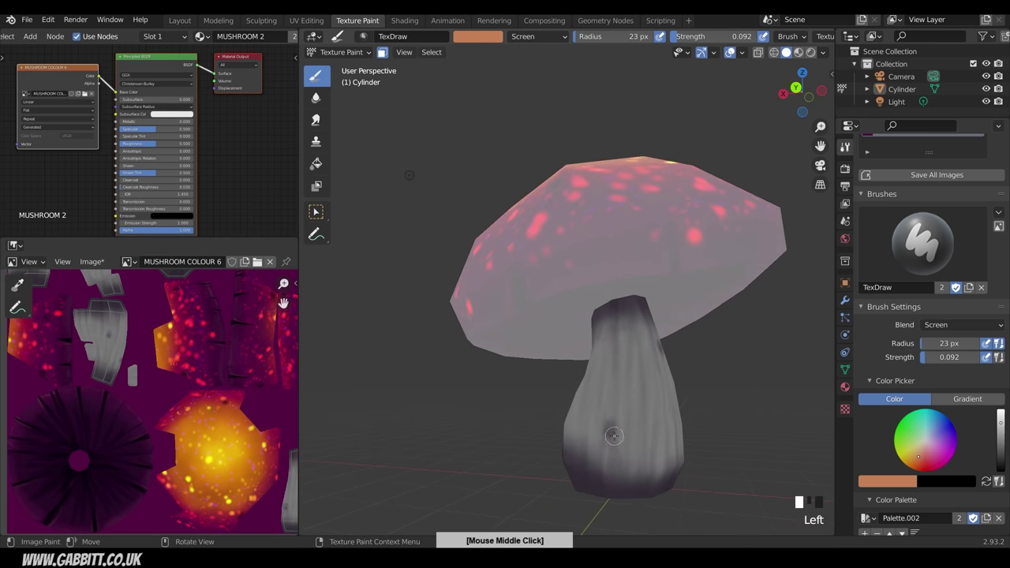
triple_click(601, 436)
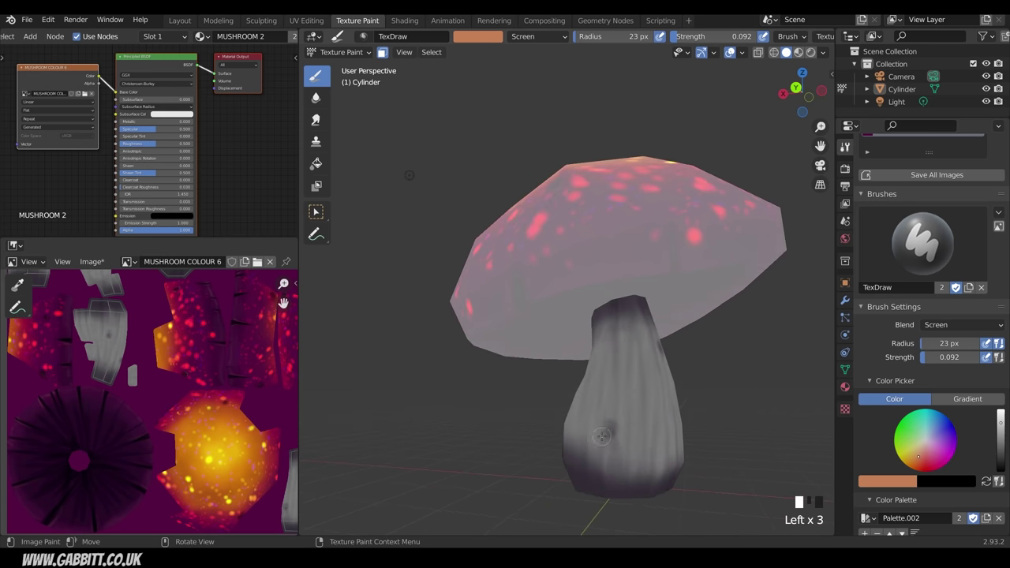
key(f)
click(605, 424)
Step: Paint thin lighter highlights around the dark spots and along the ridges on the first side of the stem
middle_drag(629, 392, 629, 359)
click(623, 345)
middle_drag(657, 327, 636, 401)
click(558, 426)
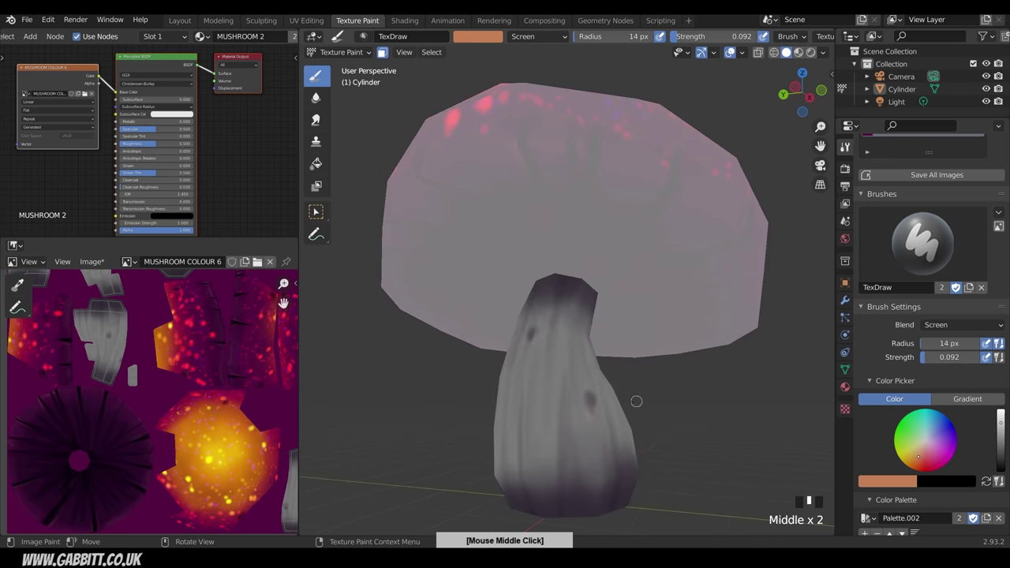
drag(552, 374, 550, 407)
drag(554, 395, 565, 406)
middle_drag(561, 430, 611, 416)
drag(559, 399, 569, 476)
middle_drag(566, 442, 613, 416)
Step: Brush long vertical highlights between the dark streaks on the next stretch of the stem
click(594, 327)
middle_drag(569, 339, 607, 335)
drag(614, 339, 621, 387)
drag(621, 418, 618, 468)
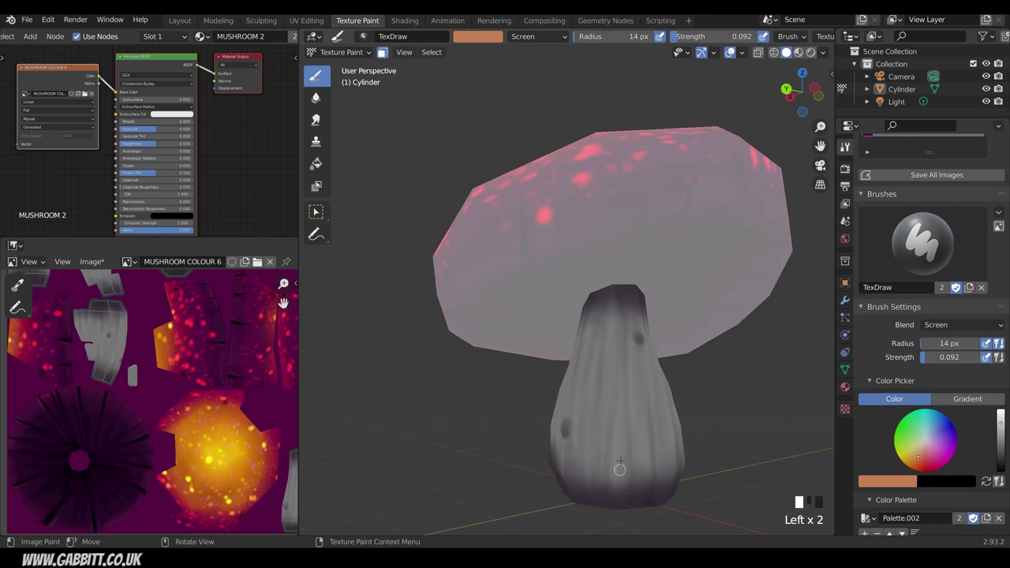
middle_drag(612, 454, 653, 434)
drag(615, 359, 613, 382)
drag(612, 315, 602, 399)
middle_drag(580, 414, 621, 400)
drag(612, 335, 614, 346)
mouse_move(613, 345)
middle_down()
mouse_move(590, 423)
mouse_move(622, 435)
middle_up()
drag(575, 363, 562, 441)
drag(596, 322, 594, 394)
middle_drag(576, 411, 614, 403)
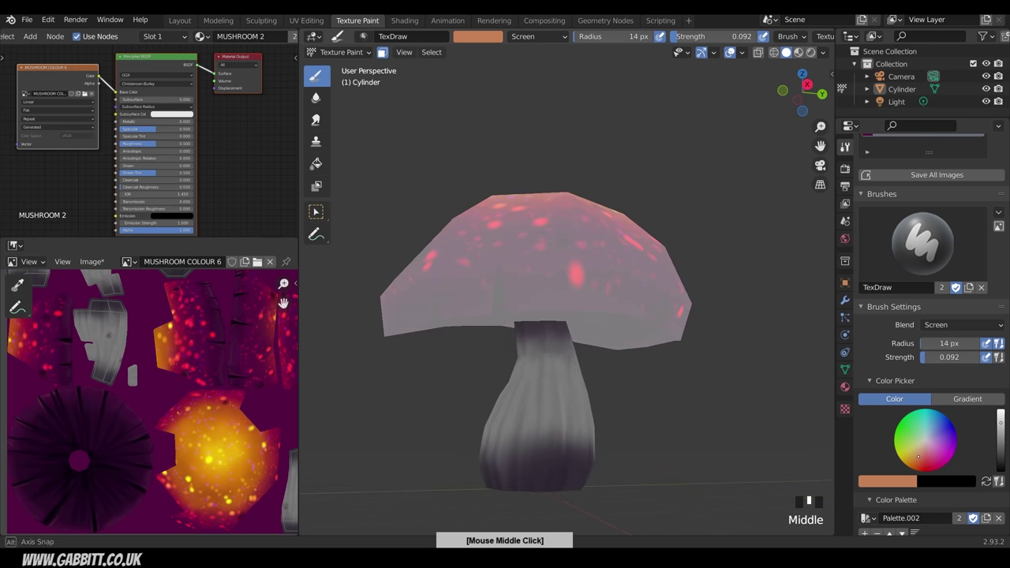
Step: Continue the vertical highlights down the remaining sides of the stem
mouse_move(554, 344)
mouse_down()
mouse_move(532, 425)
mouse_move(551, 430)
mouse_up()
middle_drag(551, 430, 585, 422)
drag(518, 315, 511, 410)
middle_drag(483, 401, 517, 392)
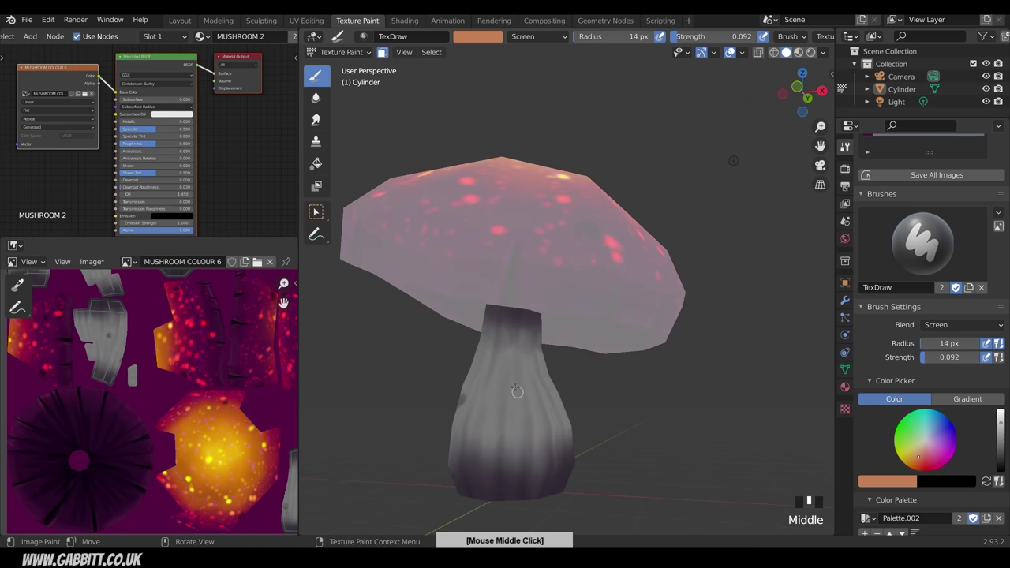
drag(514, 355, 502, 481)
drag(509, 335, 494, 418)
middle_drag(477, 414, 515, 404)
click(541, 400)
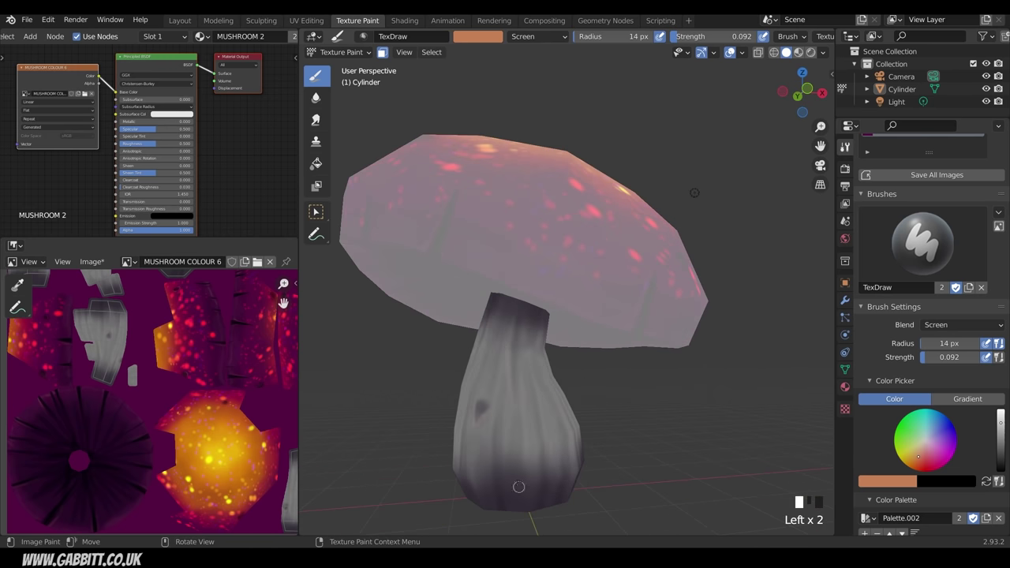
Step: Turn off the face selection mask to check the stem against the cap, and turn it back on
middle_drag(529, 351, 581, 423)
ctrl+middle_drag(509, 373, 642, 447)
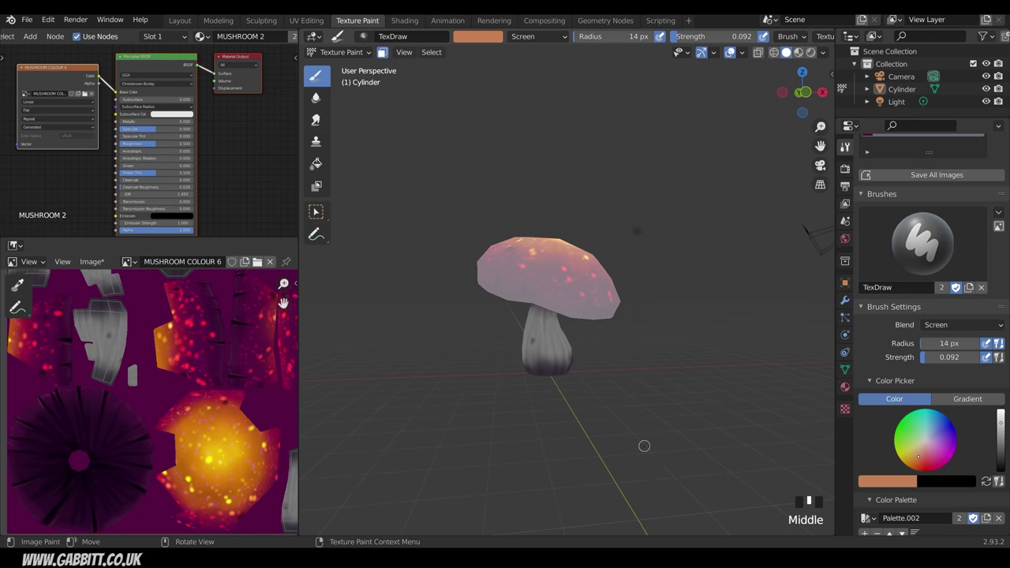
click(382, 54)
mouse_move(622, 325)
middle_down()
mouse_move(661, 341)
mouse_move(700, 340)
mouse_move(679, 357)
middle_up()
middle_drag(770, 252, 696, 351)
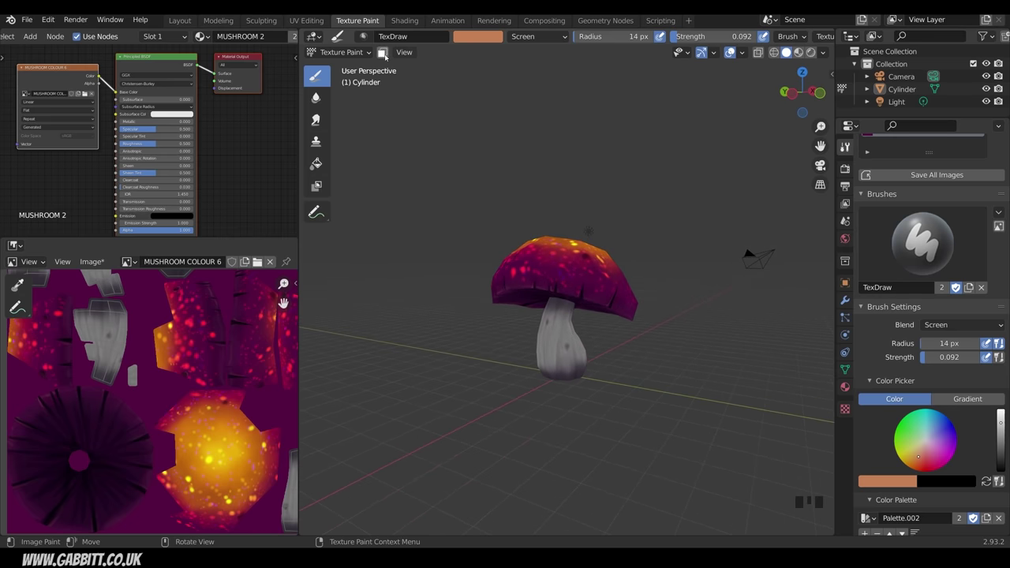
click(382, 52)
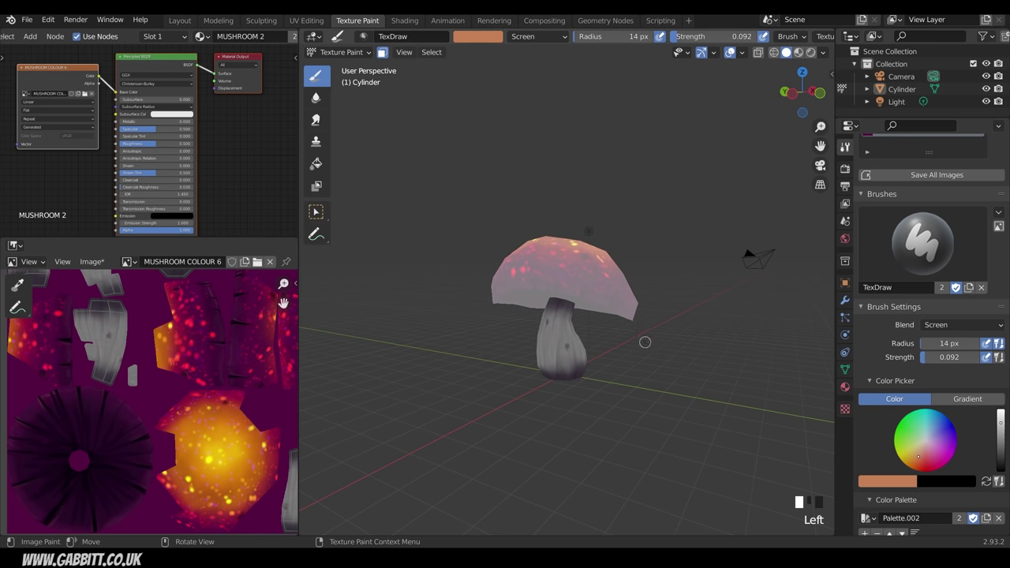
Step: Set the brush to Color Dodge with an orange-red colour, strength 0.216 and a 69 px radius
click(960, 325)
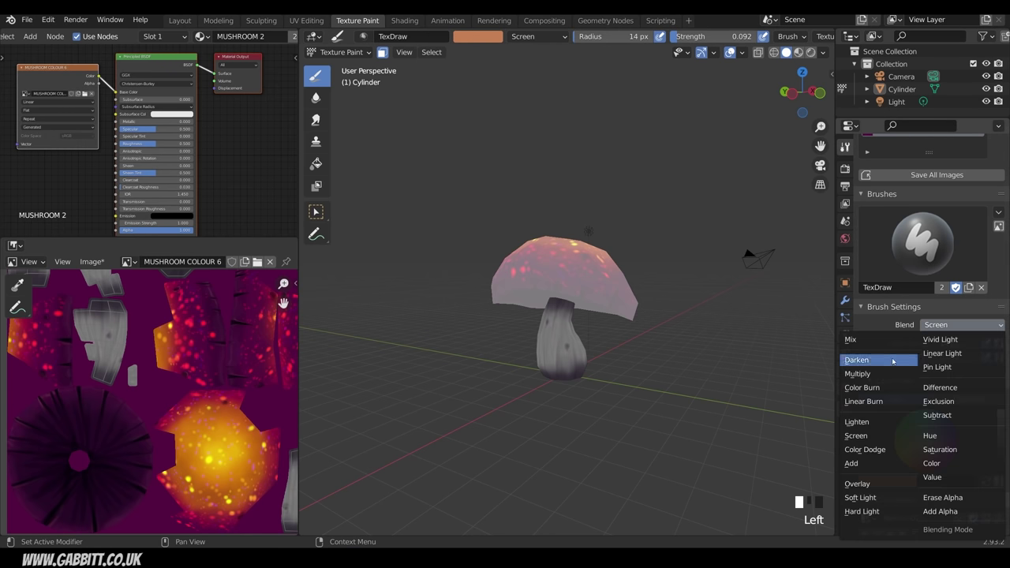
click(887, 449)
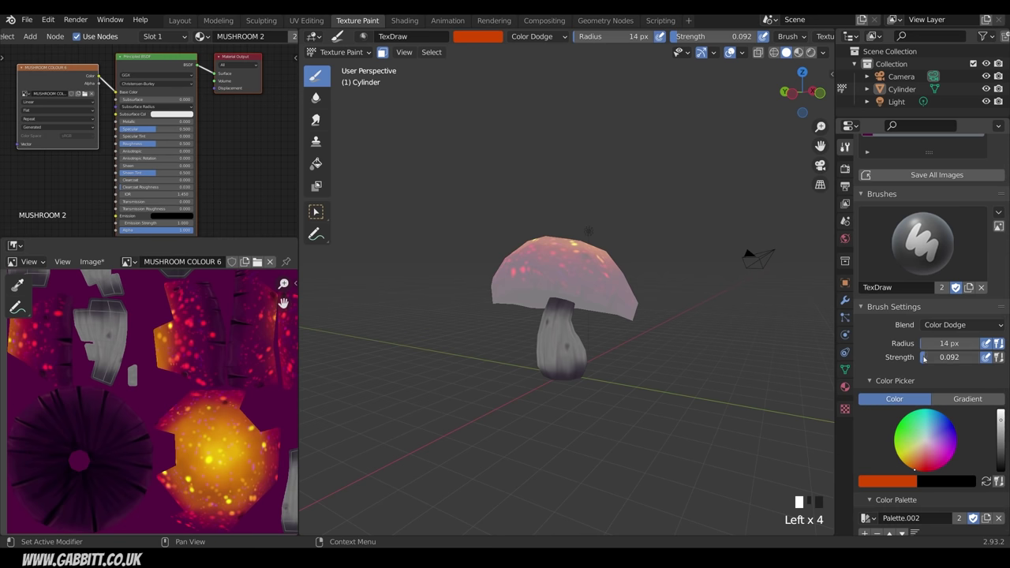
drag(924, 357, 933, 357)
key(f)
click(589, 349)
Step: Brush a warm orange-red tint over the middle of the stem from several sides
middle_drag(589, 349, 571, 344)
drag(561, 330, 561, 352)
drag(563, 352, 565, 325)
drag(559, 347, 559, 325)
mouse_move(558, 351)
middle_down()
mouse_move(592, 356)
mouse_move(595, 322)
mouse_move(656, 377)
middle_up()
click(591, 371)
mouse_move(591, 314)
middle_down()
mouse_move(593, 331)
mouse_move(666, 344)
mouse_move(582, 342)
mouse_move(538, 381)
mouse_move(554, 360)
mouse_move(586, 372)
mouse_move(607, 352)
mouse_move(608, 396)
mouse_move(591, 363)
mouse_move(575, 368)
mouse_move(635, 395)
middle_up()
click(594, 332)
click(550, 367)
click(559, 344)
click(541, 377)
middle_drag(553, 402, 620, 401)
middle_drag(527, 345, 598, 266)
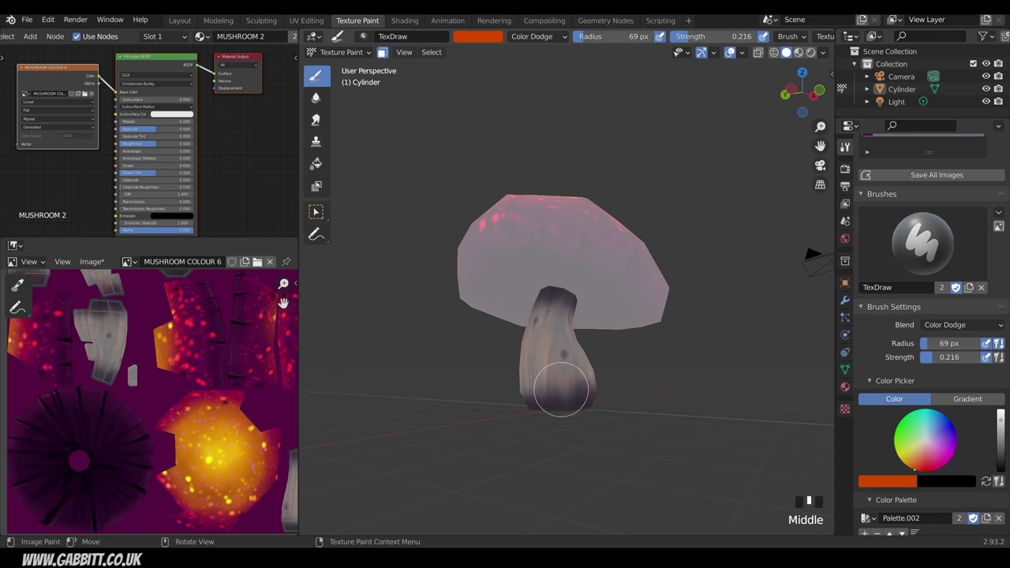
Step: Add more of the warm tint to the lower and middle parts of the stem
middle_drag(561, 390, 575, 385)
drag(564, 381, 552, 389)
drag(552, 389, 560, 361)
middle_drag(561, 361, 588, 363)
mouse_move(559, 379)
mouse_down()
mouse_move(550, 371)
mouse_move(555, 385)
mouse_up()
middle_drag(561, 391, 576, 292)
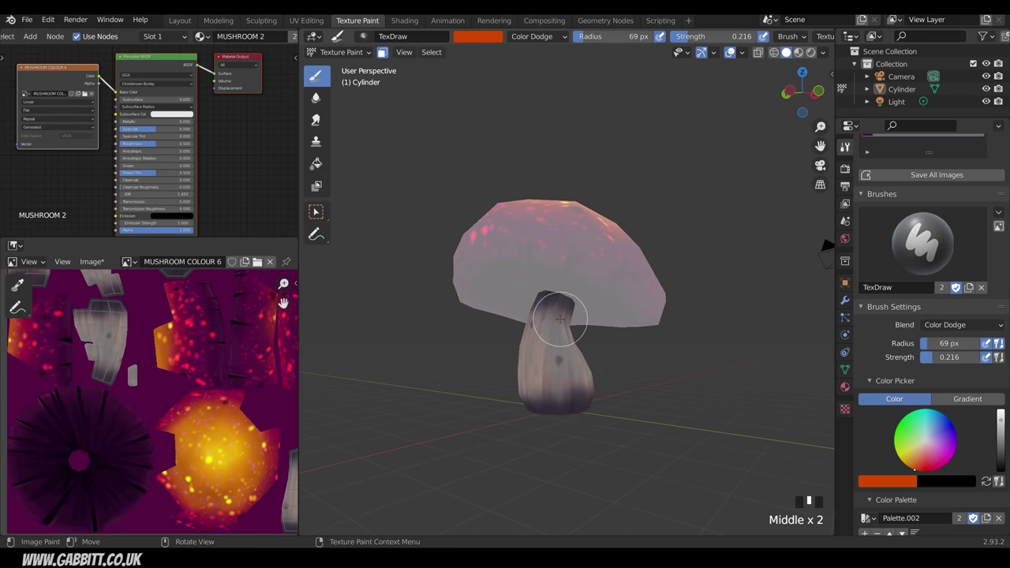
Step: Switch the brush to Color Burn with magenta at strength 0.105 and tint the top of the stem beneath the cap
click(949, 324)
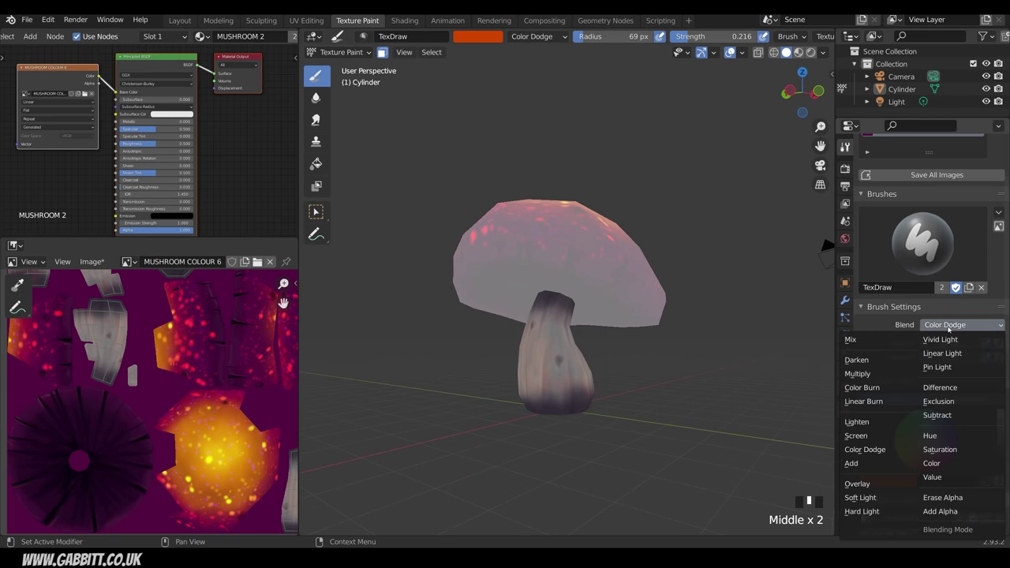
click(884, 393)
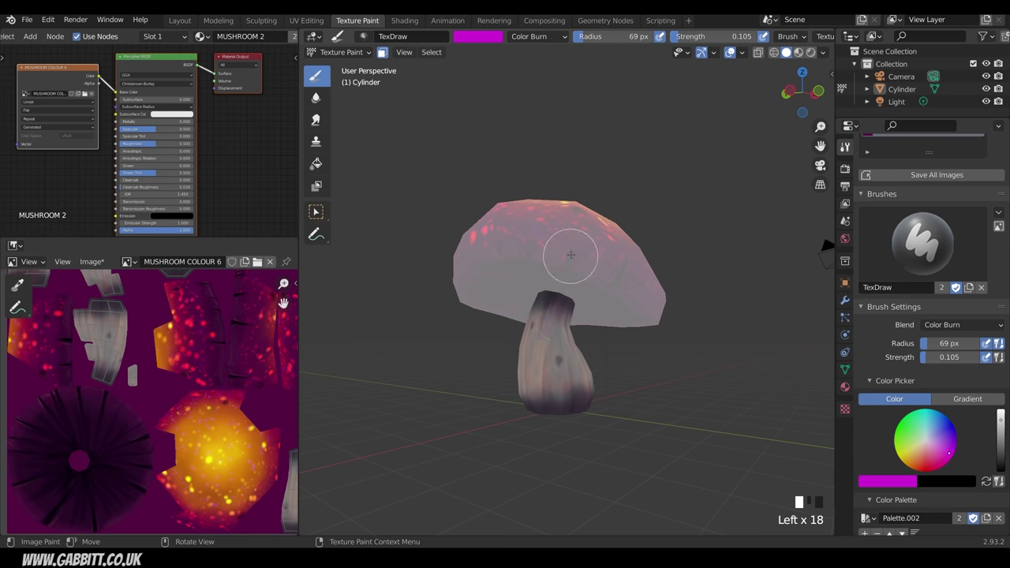
mouse_move(582, 273)
middle_down()
mouse_move(552, 293)
mouse_move(588, 283)
middle_up()
drag(590, 283, 591, 271)
middle_drag(560, 335, 586, 334)
drag(585, 335, 586, 299)
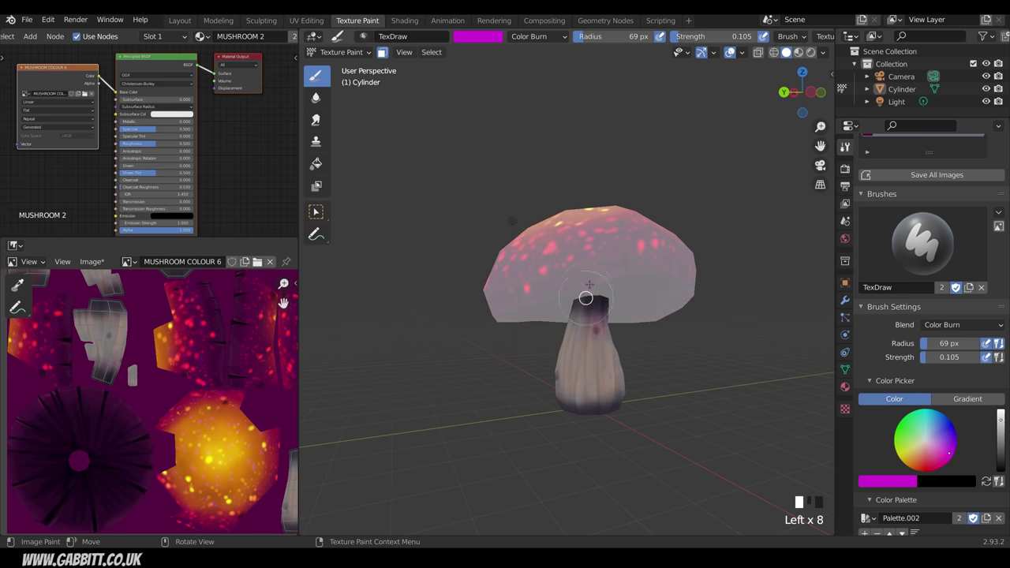
middle_drag(579, 341, 675, 432)
click(623, 450)
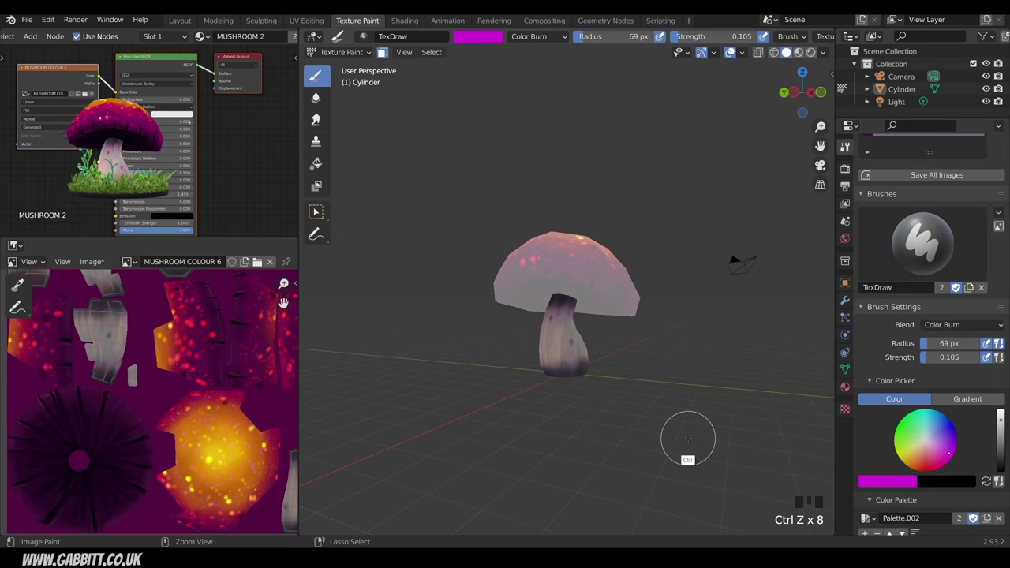
Step: Brush more magenta Color Burn tint up from the base of the stem
mouse_move(654, 439)
middle_down()
mouse_move(667, 425)
mouse_move(667, 438)
middle_up()
middle_drag(667, 438, 600, 392)
drag(597, 379, 586, 423)
drag(585, 422, 584, 355)
mouse_move(581, 439)
middle_down()
mouse_move(584, 467)
mouse_move(568, 413)
middle_up()
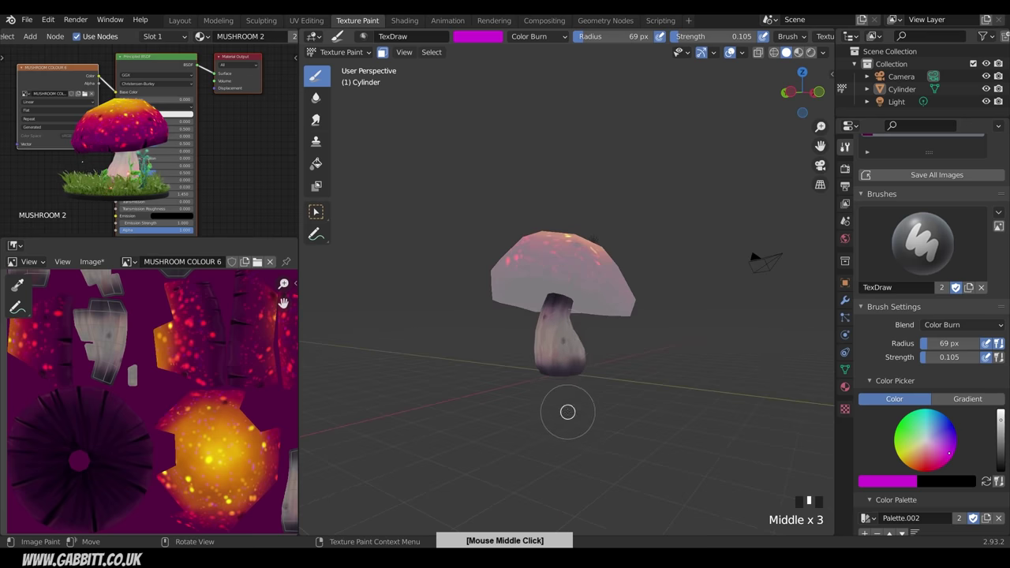
drag(565, 443, 552, 356)
Step: Turn off the face selection mask so the cap and stem show their full colours together
middle_drag(584, 394, 589, 406)
click(383, 53)
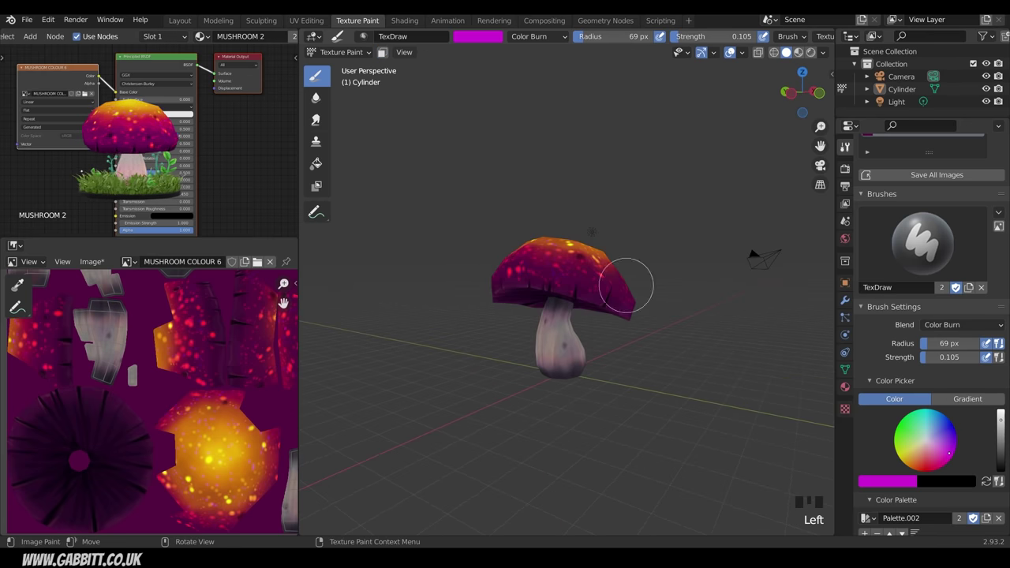
mouse_move(636, 308)
ctrl+middle_down()
mouse_move(646, 447)
mouse_move(682, 445)
mouse_move(646, 450)
mouse_move(653, 427)
mouse_move(627, 430)
mouse_move(615, 413)
mouse_move(621, 384)
ctrl+middle_up()
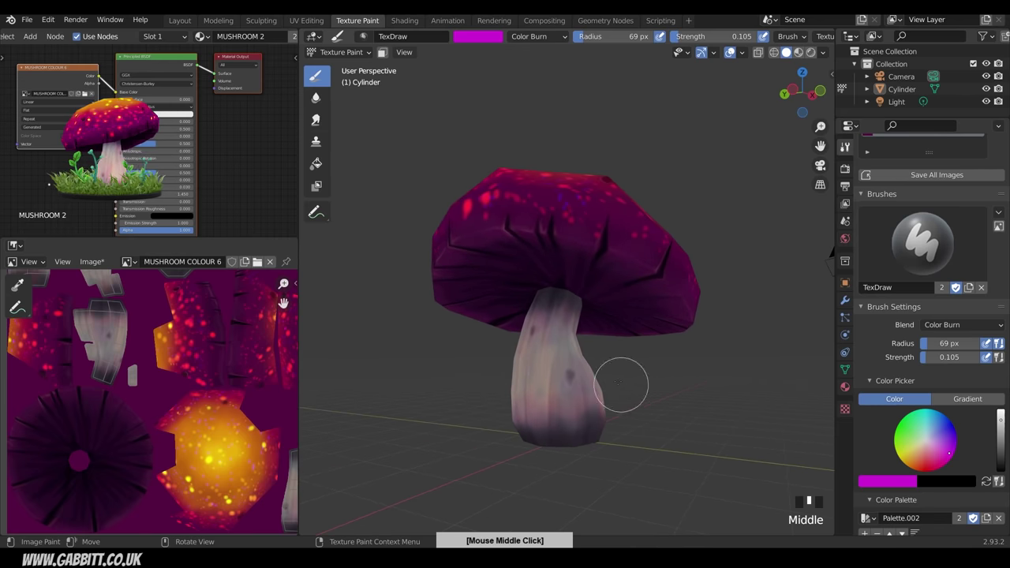
Step: Switch to the Smear brush at radius 27 px and strength 1.000, and smear the stem's lower shading vertically into streaks
click(315, 119)
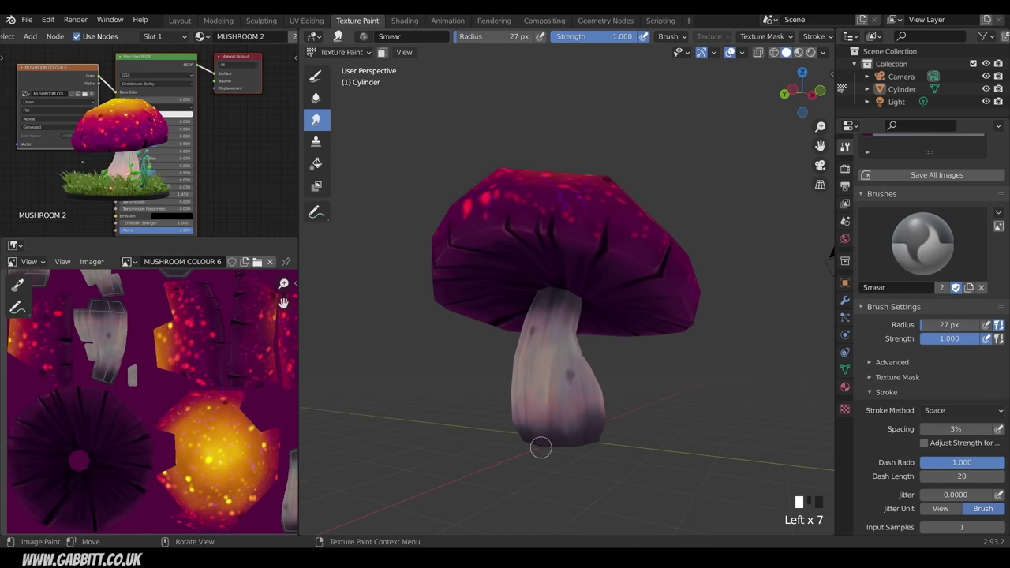
middle_drag(541, 447, 534, 412)
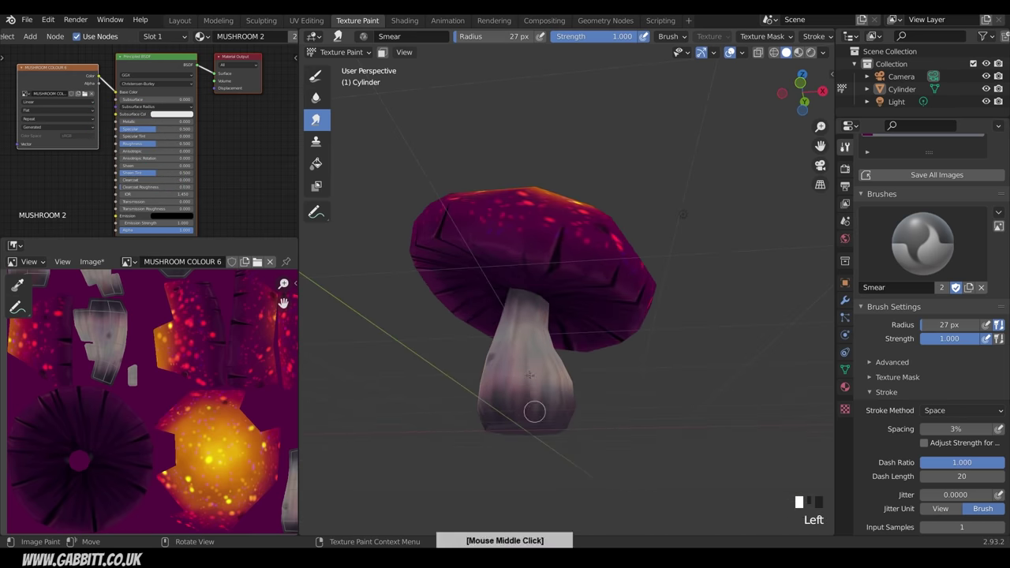
drag(534, 411, 530, 383)
drag(493, 356, 504, 377)
drag(504, 378, 505, 394)
drag(528, 375, 531, 395)
middle_drag(588, 375, 555, 302)
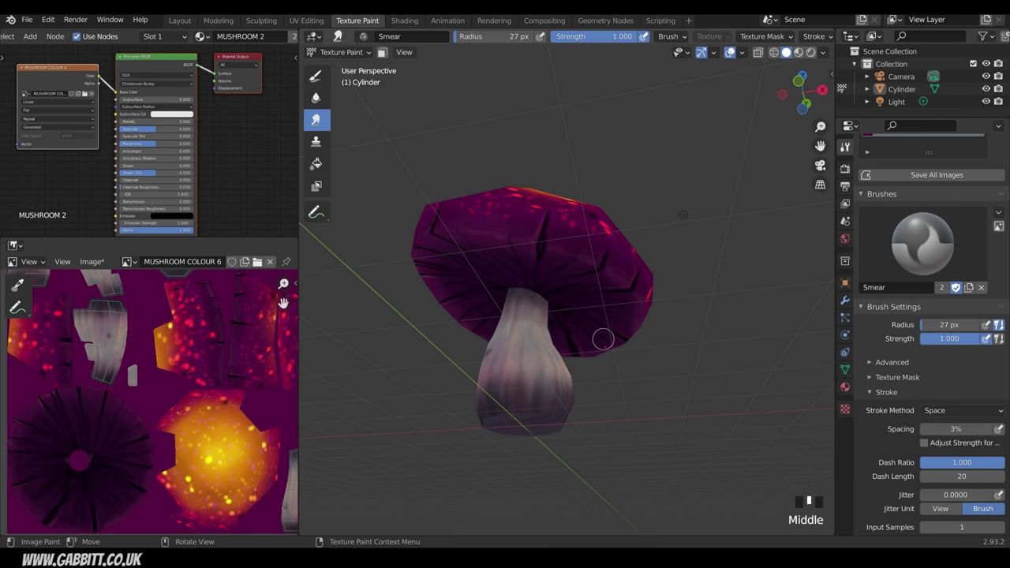
mouse_move(603, 339)
middle_down()
mouse_move(587, 335)
mouse_move(599, 335)
middle_up()
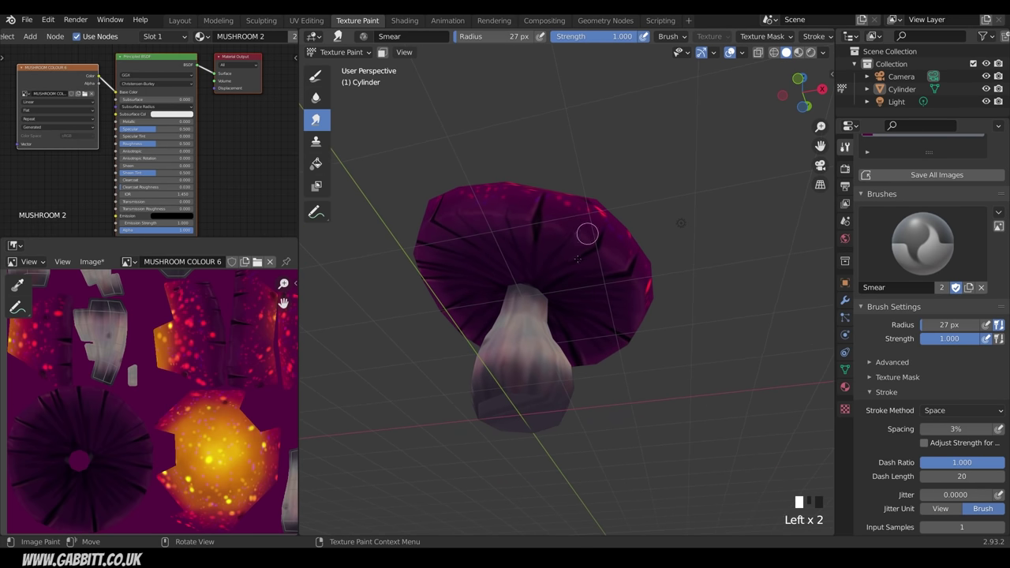
Step: Smear the edge of the dark shading around the stem's base to break it up on all sides
middle_drag(596, 414, 531, 381)
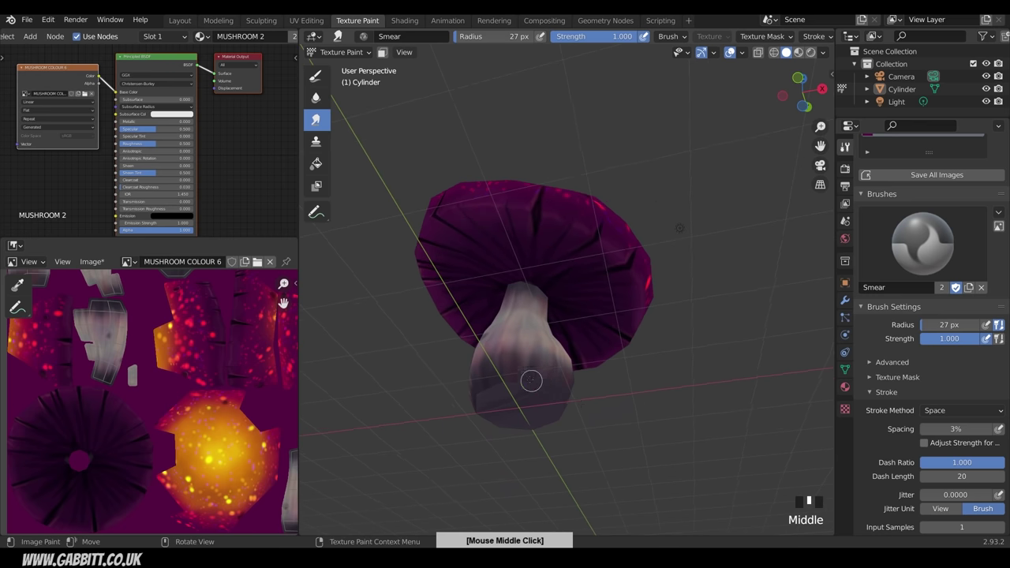
drag(517, 376, 515, 389)
drag(510, 377, 506, 384)
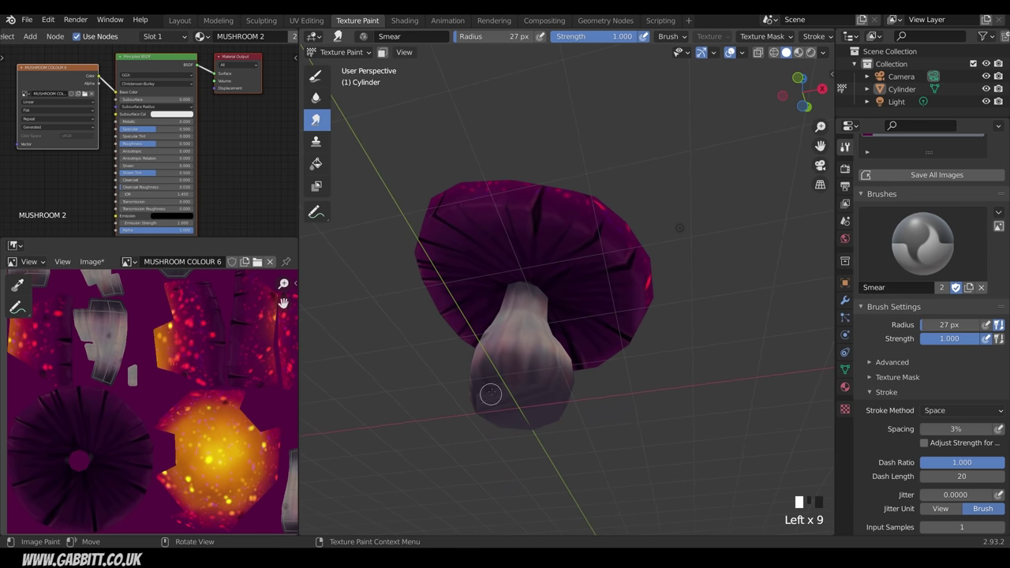
middle_drag(490, 394, 638, 370)
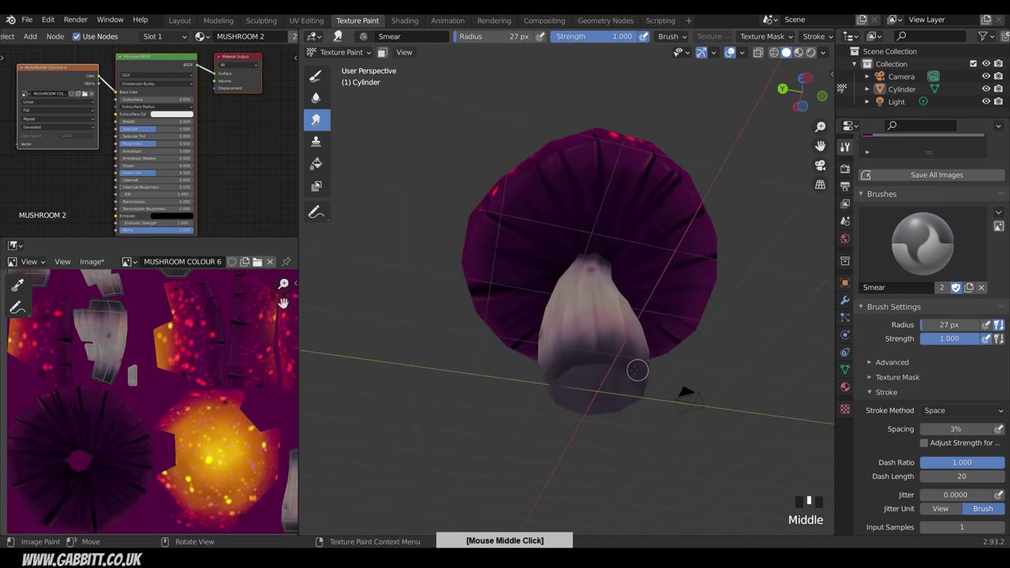
drag(595, 370, 571, 371)
middle_drag(570, 372, 623, 377)
drag(612, 370, 587, 386)
middle_drag(586, 385, 710, 408)
drag(603, 402, 588, 415)
middle_drag(588, 415, 623, 427)
drag(596, 392, 583, 393)
drag(582, 393, 569, 402)
middle_drag(569, 402, 641, 439)
drag(562, 392, 557, 399)
Step: Smear the top of the stem and the adjoining gills and creases on the cap's underside
mouse_move(557, 398)
middle_down()
mouse_move(594, 342)
mouse_move(405, 332)
mouse_move(620, 349)
mouse_move(605, 338)
middle_up()
drag(604, 338, 606, 343)
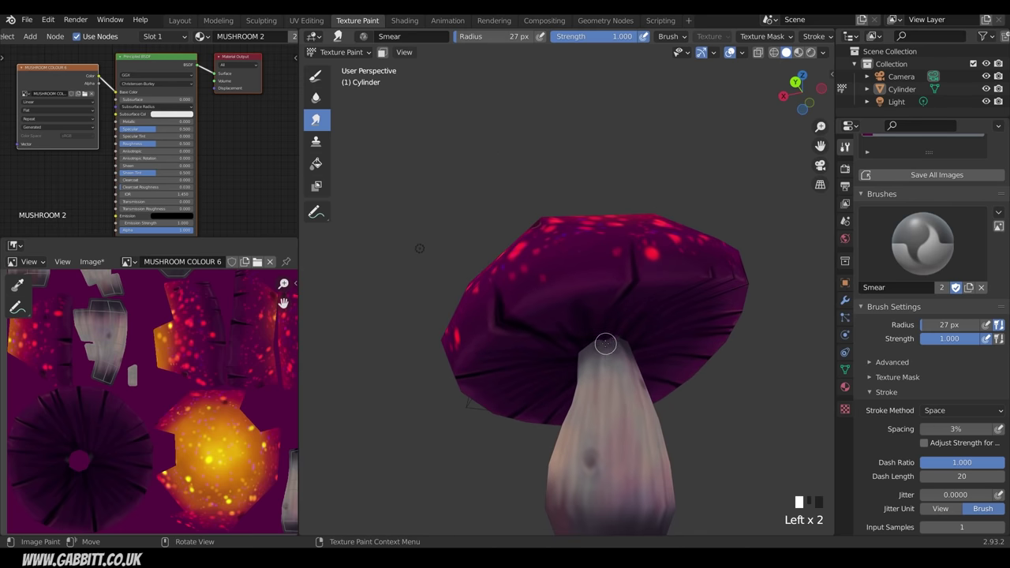
middle_drag(597, 338, 591, 339)
drag(591, 338, 580, 347)
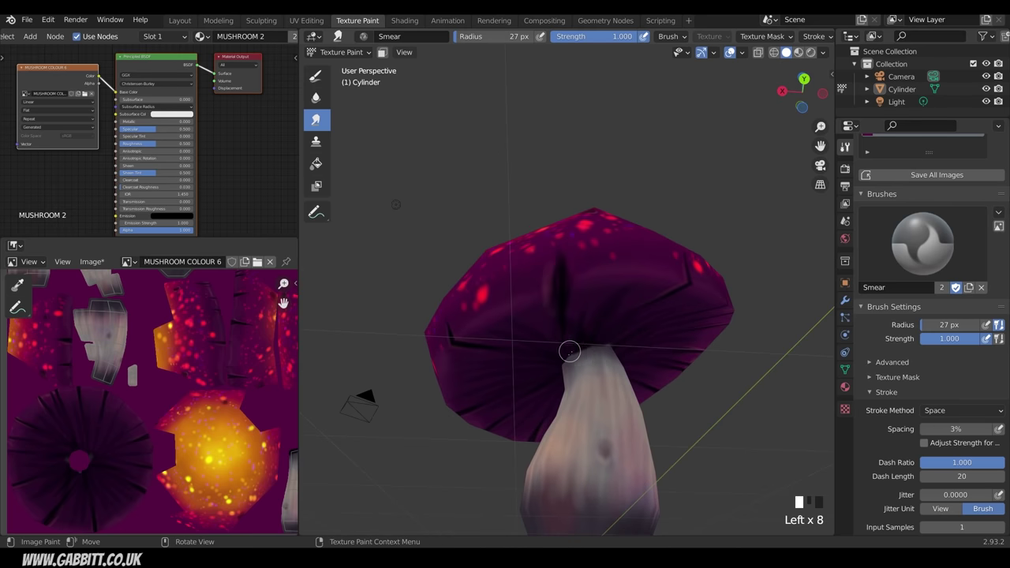
middle_drag(570, 352, 605, 376)
mouse_move(540, 358)
middle_down()
mouse_move(530, 314)
mouse_move(513, 316)
mouse_move(587, 330)
middle_up()
drag(554, 297, 546, 309)
drag(527, 307, 532, 321)
middle_drag(532, 320, 569, 317)
drag(566, 311, 568, 303)
mouse_move(580, 323)
middle_down()
mouse_move(622, 342)
mouse_move(584, 316)
mouse_move(600, 308)
mouse_move(673, 442)
mouse_move(451, 239)
mouse_move(626, 390)
mouse_move(617, 248)
mouse_move(676, 405)
mouse_move(647, 363)
mouse_move(622, 256)
middle_up()
middle_drag(610, 416, 608, 385)
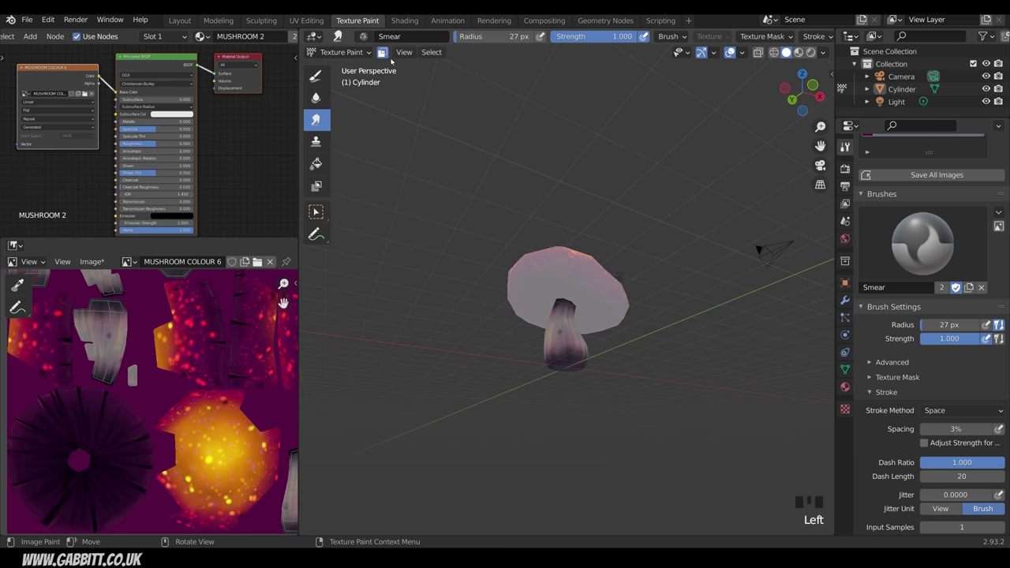
Step: Invert the face selection mask so only the cap is paintable, and return to the Draw brush at radius 77 px
key(ctrl+i)
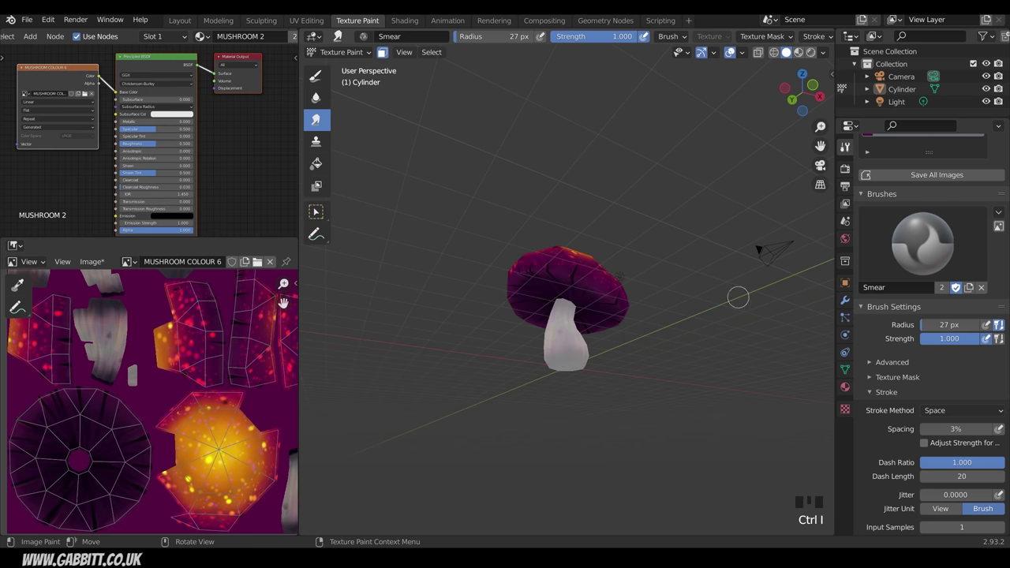
click(316, 74)
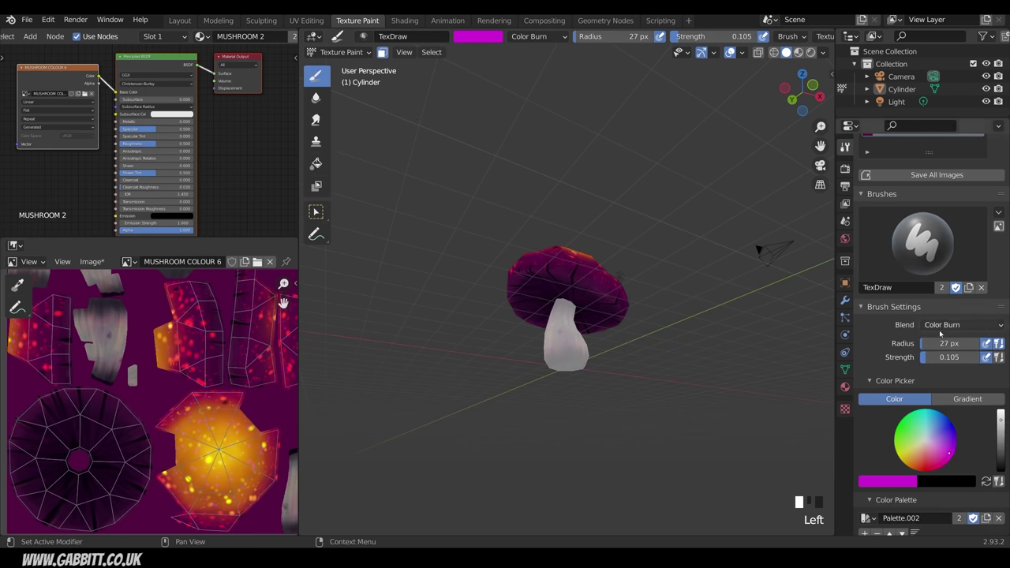
middle_drag(674, 376, 622, 258)
key(f)
click(619, 300)
middle_drag(763, 345, 759, 328)
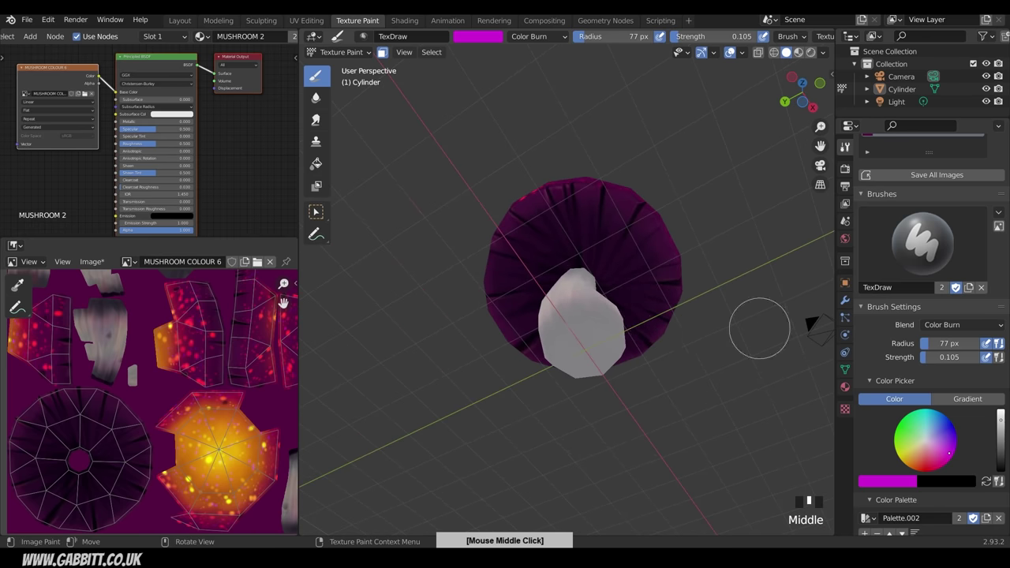
Step: Darken the gills around the stem joint with magenta Color Burn strokes, working around the cap's underside
middle_drag(608, 295, 624, 303)
drag(623, 300, 608, 293)
drag(608, 294, 595, 291)
middle_drag(595, 291, 637, 306)
drag(600, 293, 588, 284)
drag(588, 294, 578, 288)
middle_drag(548, 317, 618, 344)
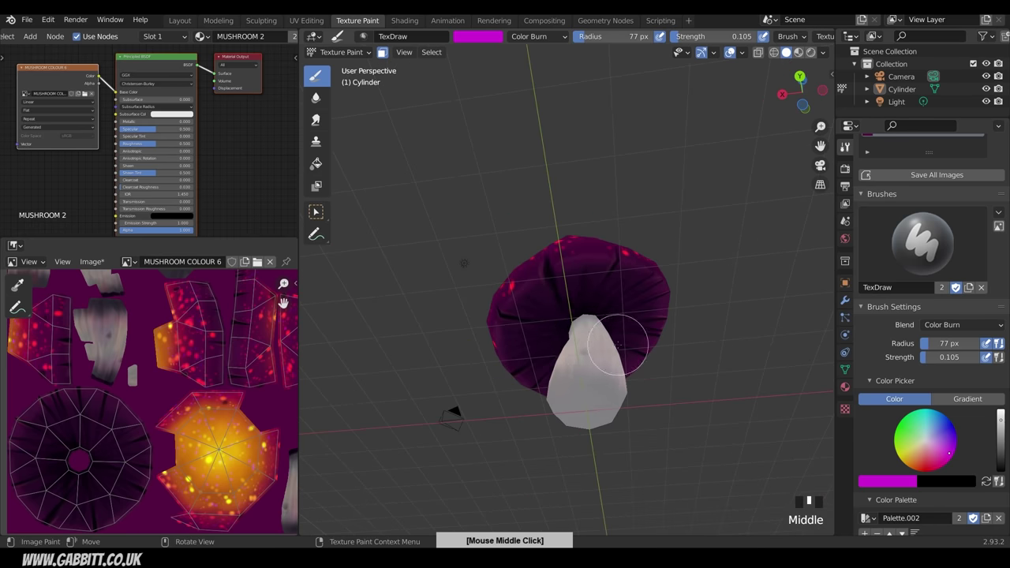
drag(613, 340, 597, 331)
middle_drag(583, 329, 607, 315)
drag(603, 320, 591, 324)
drag(588, 330, 579, 334)
drag(575, 339, 565, 345)
middle_drag(552, 332, 577, 351)
drag(570, 348, 562, 345)
middle_drag(532, 334, 564, 310)
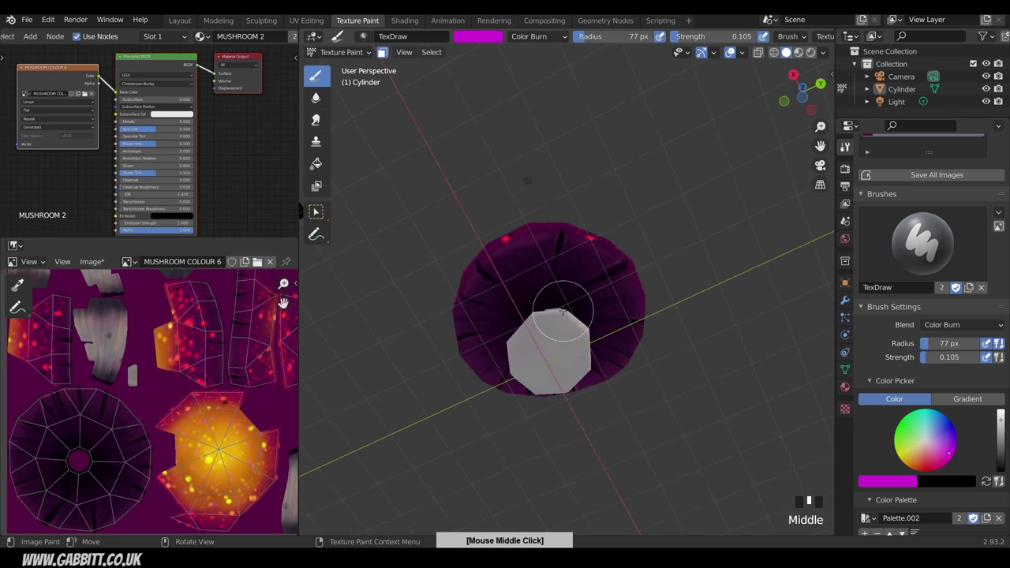
Step: Extend the magenta Color Burn shading outward from the stem joint across the remaining gills
drag(559, 304, 564, 291)
drag(565, 298, 568, 284)
drag(570, 292, 571, 275)
mouse_move(560, 298)
middle_down()
mouse_move(552, 322)
mouse_move(577, 282)
middle_up()
drag(545, 264, 536, 246)
drag(572, 284, 590, 288)
drag(587, 328, 609, 354)
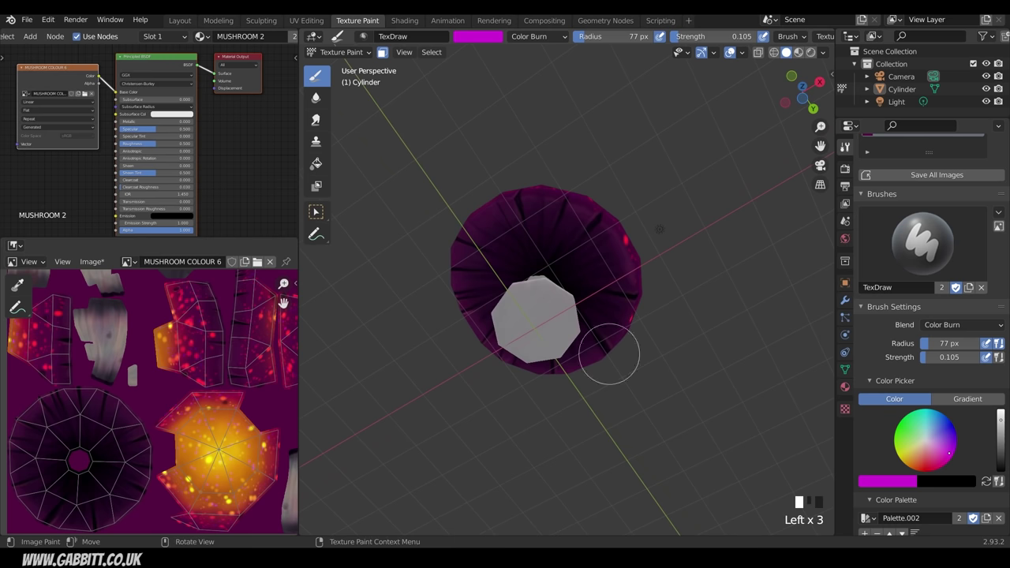
Step: Change the brush colour to red and burn it over the inner gills
click(922, 462)
middle_drag(545, 296, 604, 292)
drag(544, 245, 537, 225)
drag(537, 232, 528, 214)
middle_drag(602, 291, 717, 304)
drag(584, 248, 580, 229)
drag(568, 251, 559, 235)
drag(537, 255, 548, 262)
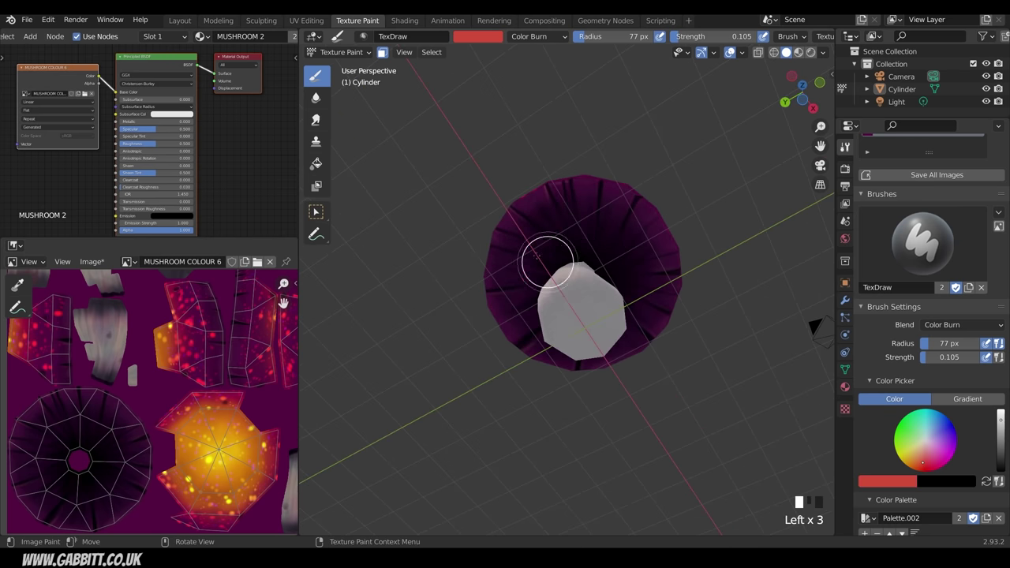
Step: Change the brush colour to blue and burn it over the gills around the stem
click(946, 419)
middle_drag(591, 220, 648, 229)
drag(557, 261, 552, 248)
middle_drag(554, 335, 604, 338)
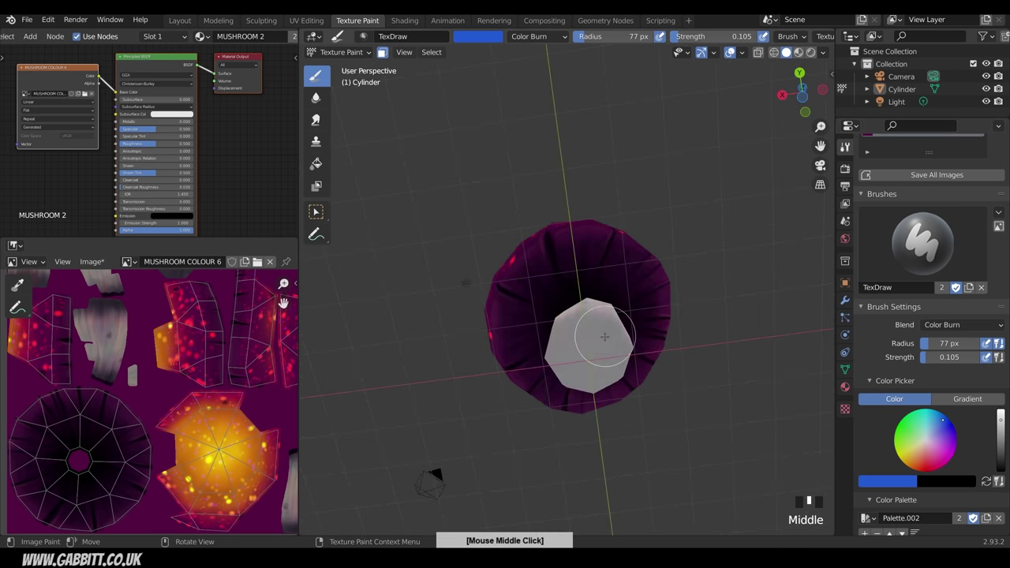
drag(545, 327, 524, 328)
drag(548, 308, 529, 298)
drag(564, 288, 555, 270)
Step: Reduce the brush radius to 24 px and darken the gills close to the top of the stem
key(f)
mouse_move(595, 295)
middle_down()
mouse_move(612, 335)
mouse_move(543, 334)
middle_up()
click(578, 332)
drag(553, 304, 564, 317)
middle_drag(587, 315, 564, 299)
drag(579, 288, 588, 308)
middle_drag(620, 304, 592, 305)
drag(603, 286, 604, 317)
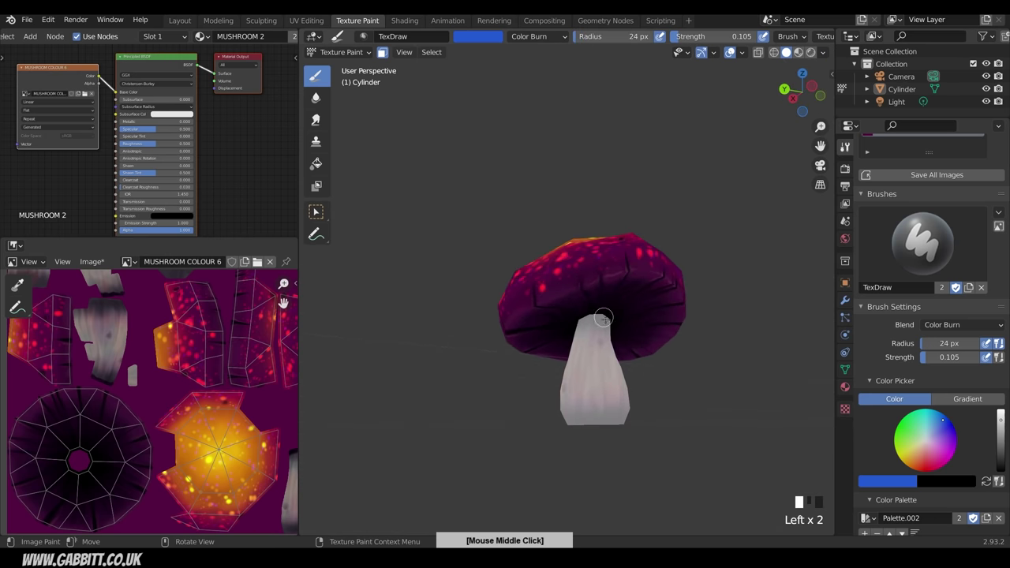
click(603, 318)
mouse_move(614, 286)
middle_down()
mouse_move(591, 390)
mouse_move(595, 293)
mouse_move(619, 364)
mouse_move(595, 277)
middle_up()
click(598, 311)
Step: Burn narrow blue shading strokes along the creases on the cap's underside and lower rim
drag(596, 280, 603, 254)
drag(624, 283, 633, 264)
drag(638, 286, 658, 250)
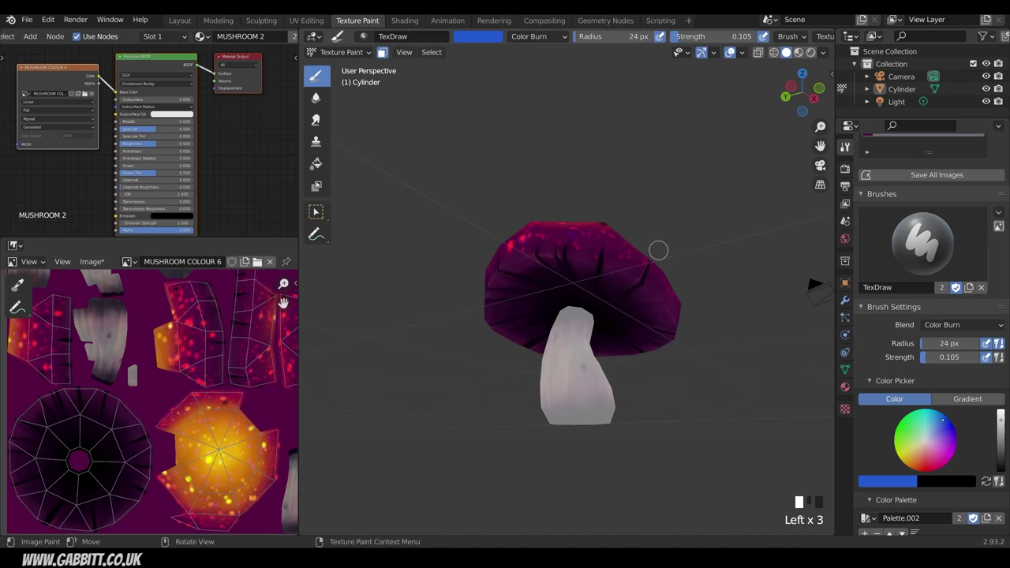
middle_drag(647, 265, 616, 286)
drag(611, 272, 607, 291)
drag(594, 268, 591, 286)
Step: Turn off the face selection mask and inspect the cap's shading against the stem from several sides
middle_drag(591, 286, 596, 355)
scroll(597, 355, down, 3)
middle_drag(597, 355, 664, 448)
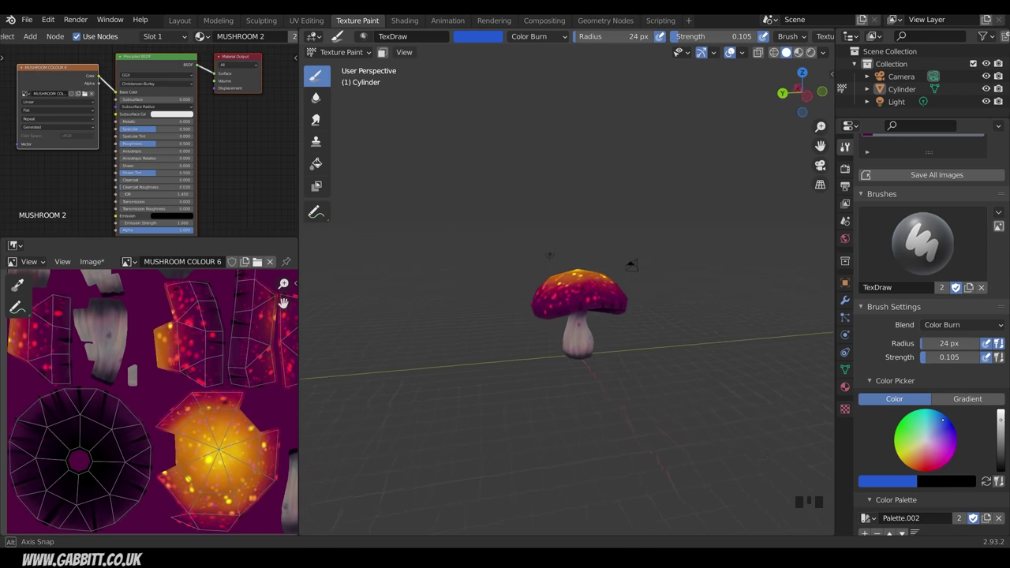
middle_drag(542, 262, 633, 302)
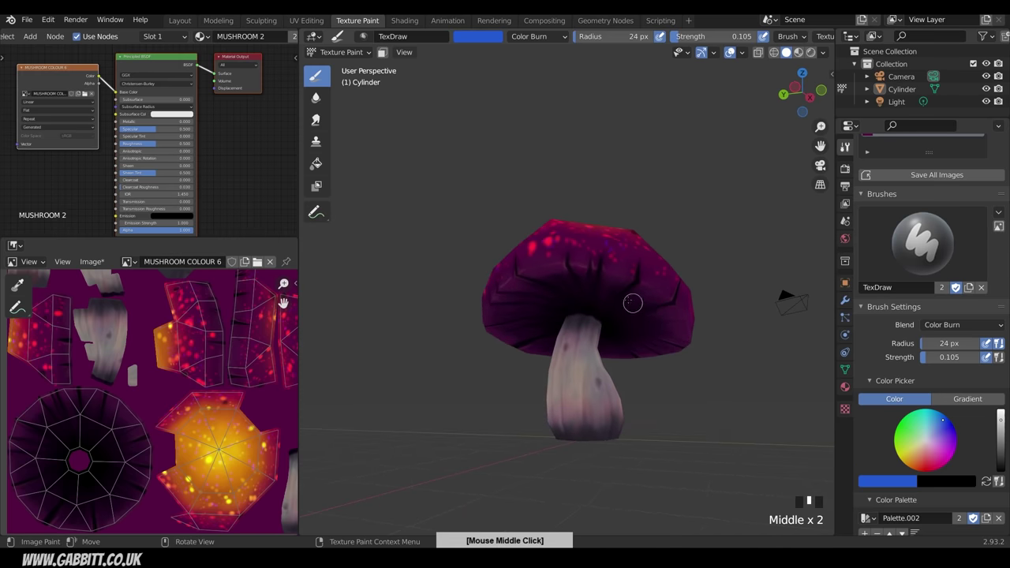
middle_drag(522, 272, 604, 261)
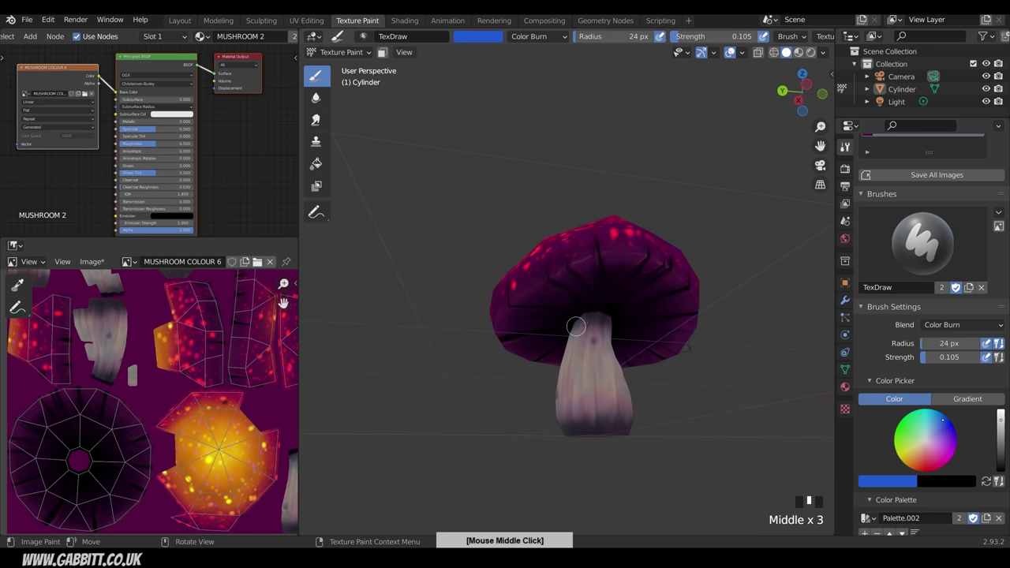
middle_drag(576, 326, 513, 314)
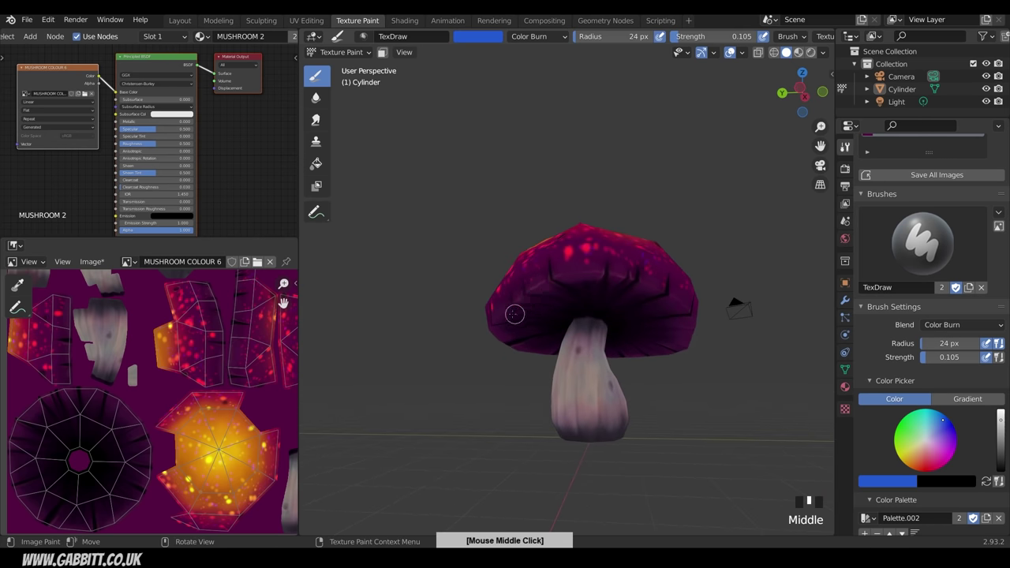
Step: Set the brush radius to 69 px and deepen the blue Color Burn shading under the cap above the stem
mouse_move(640, 339)
middle_down()
mouse_move(640, 366)
mouse_move(642, 320)
mouse_move(628, 292)
mouse_move(569, 292)
mouse_move(639, 255)
mouse_move(647, 413)
mouse_move(629, 335)
middle_up()
key(f)
click(658, 373)
click(602, 278)
click(598, 277)
mouse_move(663, 339)
middle_down()
mouse_move(674, 322)
mouse_move(631, 293)
middle_up()
ctrl+middle_drag(623, 292, 608, 277)
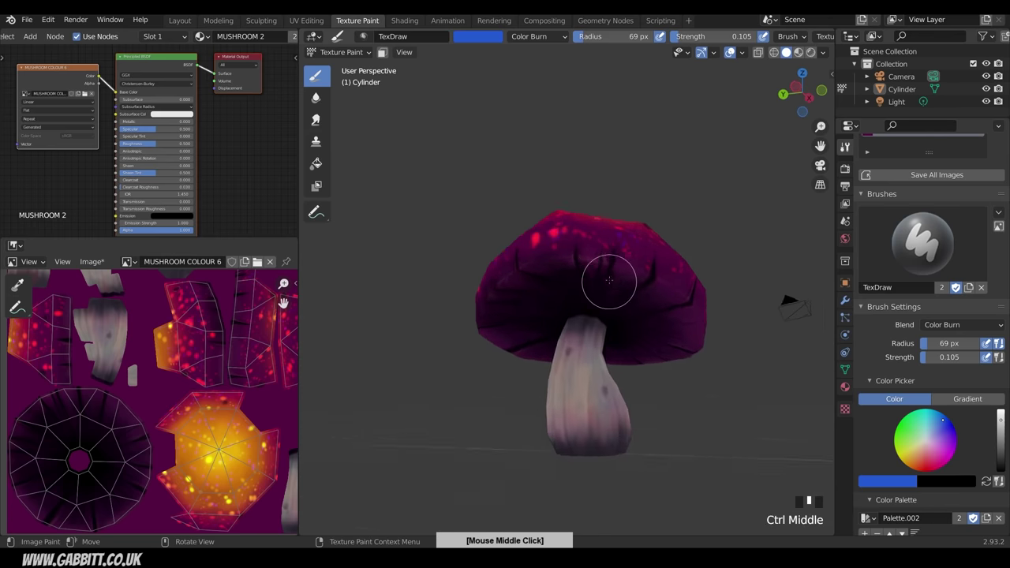
drag(609, 246, 610, 264)
drag(610, 244, 611, 259)
middle_drag(625, 272, 634, 272)
drag(631, 268, 630, 283)
drag(631, 272, 628, 289)
Step: Carry the broad blue Color Burn shading around the other sides of the cap's underside
middle_drag(609, 279, 622, 278)
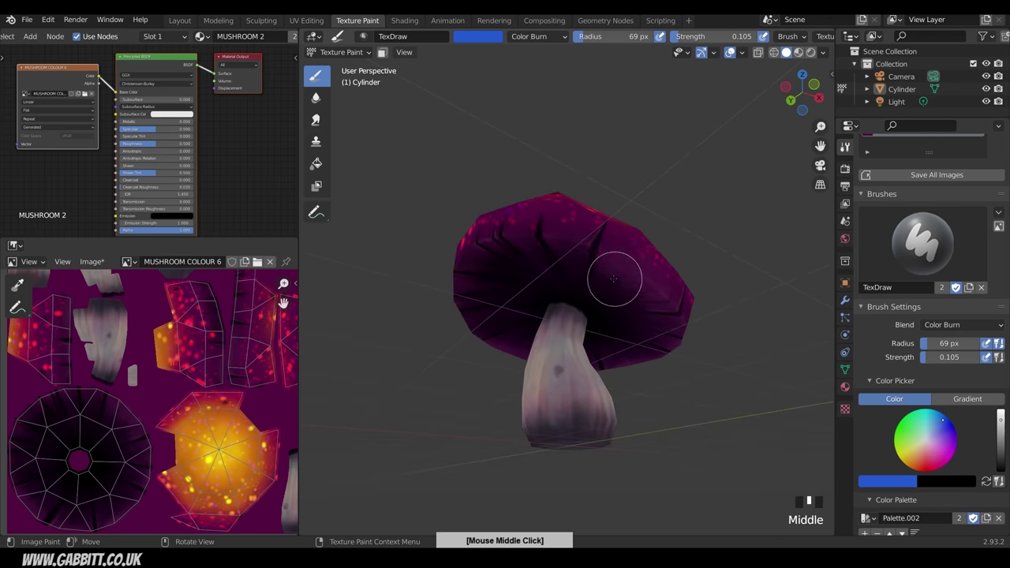
drag(615, 278, 615, 290)
middle_drag(611, 280, 629, 279)
drag(619, 265, 616, 280)
mouse_move(615, 280)
middle_down()
mouse_move(605, 266)
mouse_move(607, 286)
mouse_move(580, 282)
mouse_move(576, 293)
mouse_move(592, 272)
mouse_move(578, 298)
mouse_move(568, 284)
middle_up()
triple_click(591, 272)
drag(568, 284, 566, 294)
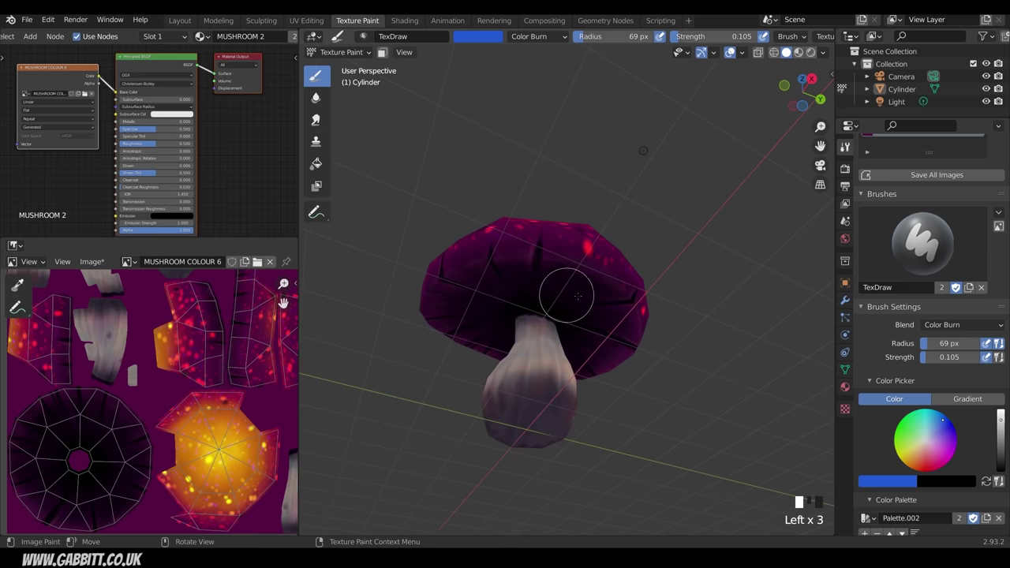
middle_drag(566, 295, 561, 276)
drag(596, 263, 600, 272)
click(595, 276)
middle_drag(599, 271, 586, 277)
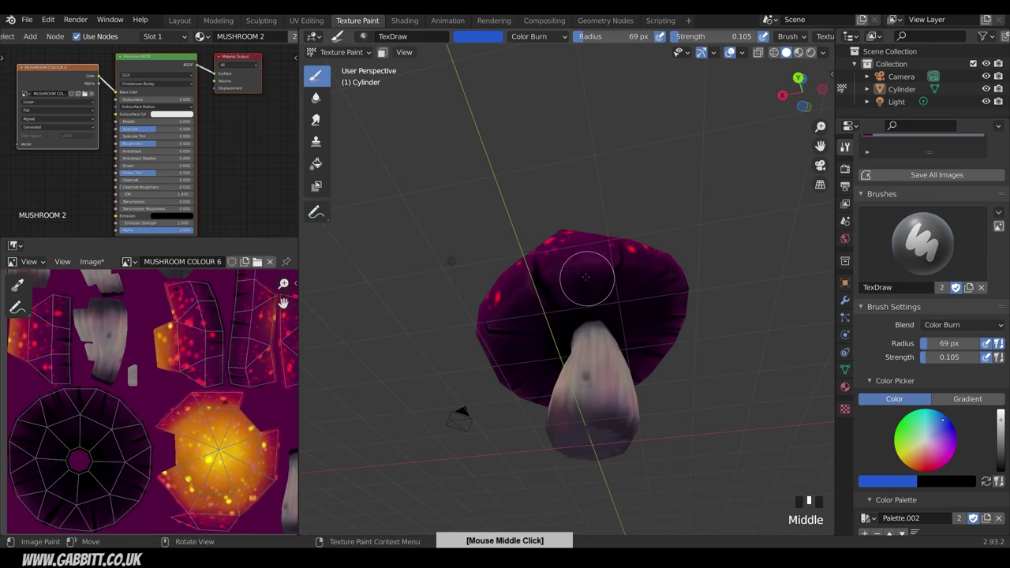
drag(586, 277, 579, 268)
click(589, 271)
mouse_move(579, 269)
middle_down()
mouse_move(589, 272)
mouse_move(581, 293)
mouse_move(637, 360)
mouse_move(545, 280)
mouse_move(631, 282)
mouse_move(560, 237)
mouse_move(585, 268)
mouse_move(559, 247)
mouse_move(604, 243)
mouse_move(580, 363)
mouse_move(605, 426)
middle_up()
click(602, 291)
Step: Set the brush to Color Dodge with a bright orange-yellow colour and a radius of 14 px
scroll(602, 291, down, 3)
middle_drag(631, 239, 625, 430)
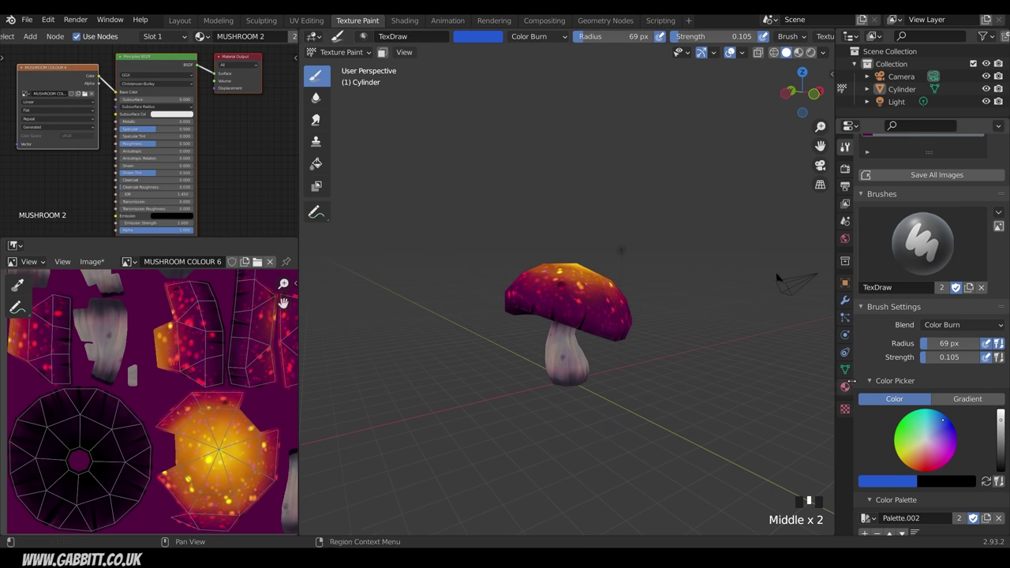
click(953, 326)
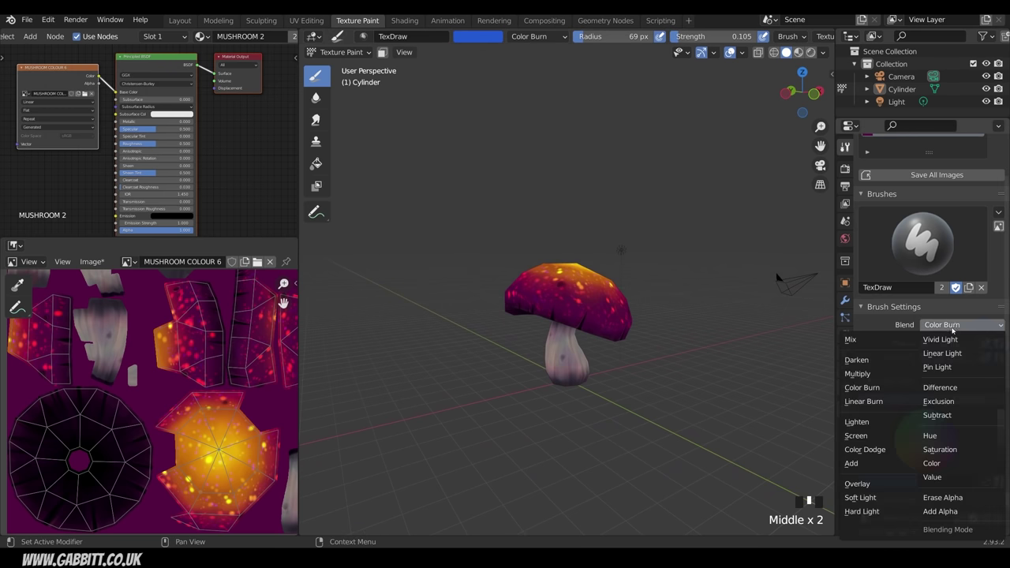
click(875, 449)
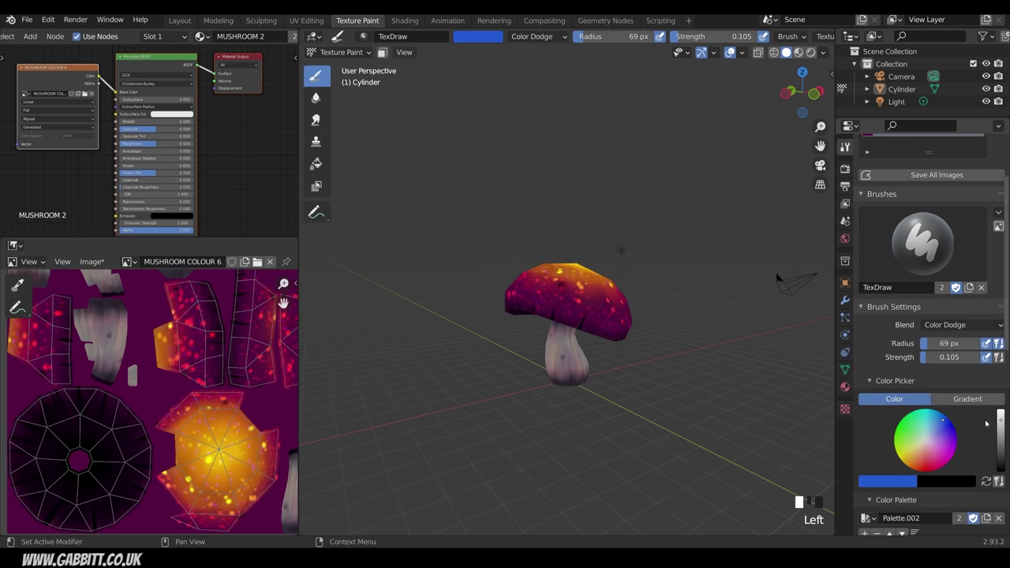
click(910, 457)
drag(1001, 422, 1000, 405)
key(f)
click(614, 327)
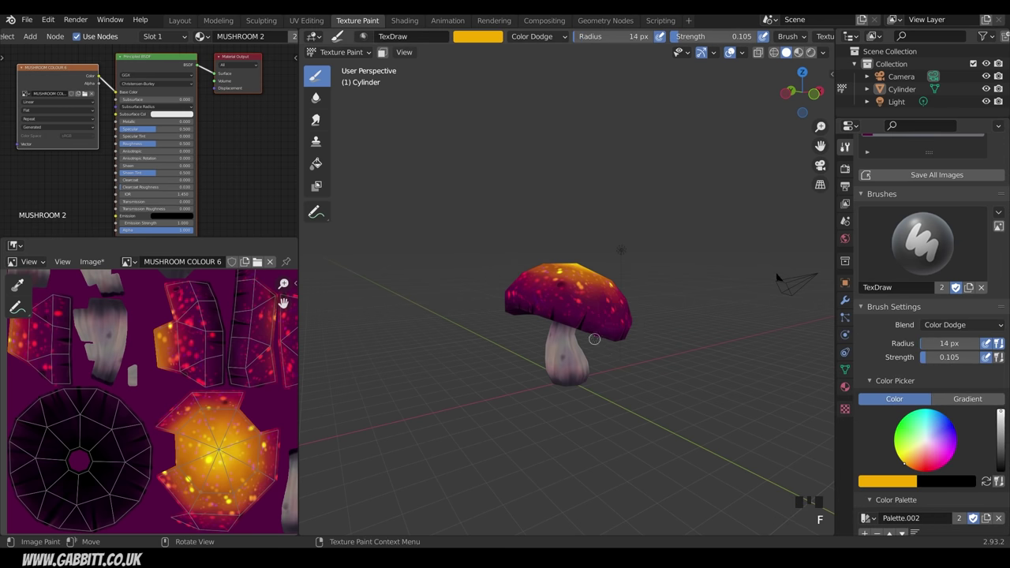
Step: Raise the Color Dodge brush strength through 0.379 to 0.608 and dab glowing spots around the sides of the cap
mouse_move(606, 315)
ctrl+middle_down()
mouse_move(637, 257)
mouse_move(585, 353)
ctrl+middle_up()
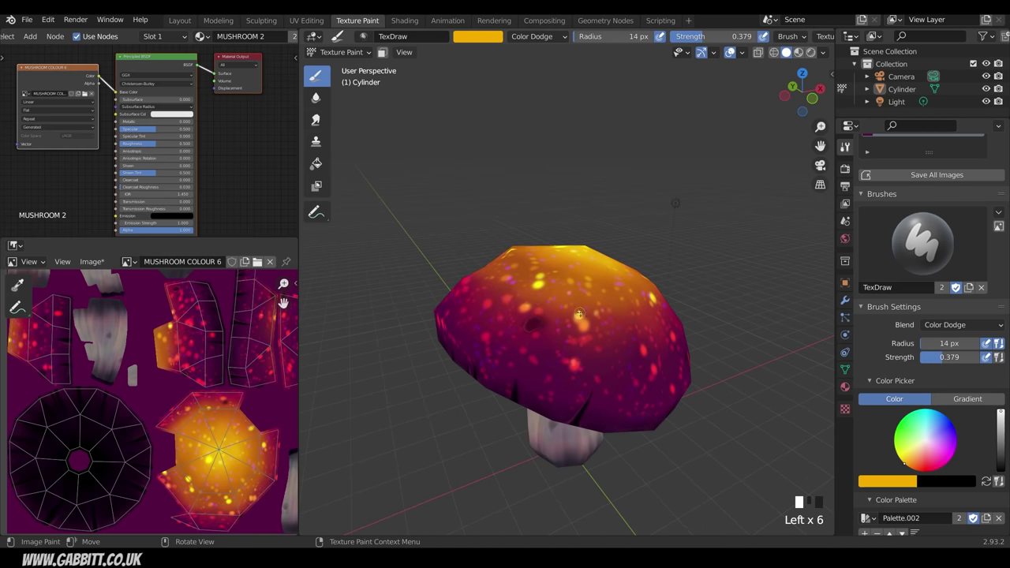
middle_drag(579, 314, 631, 319)
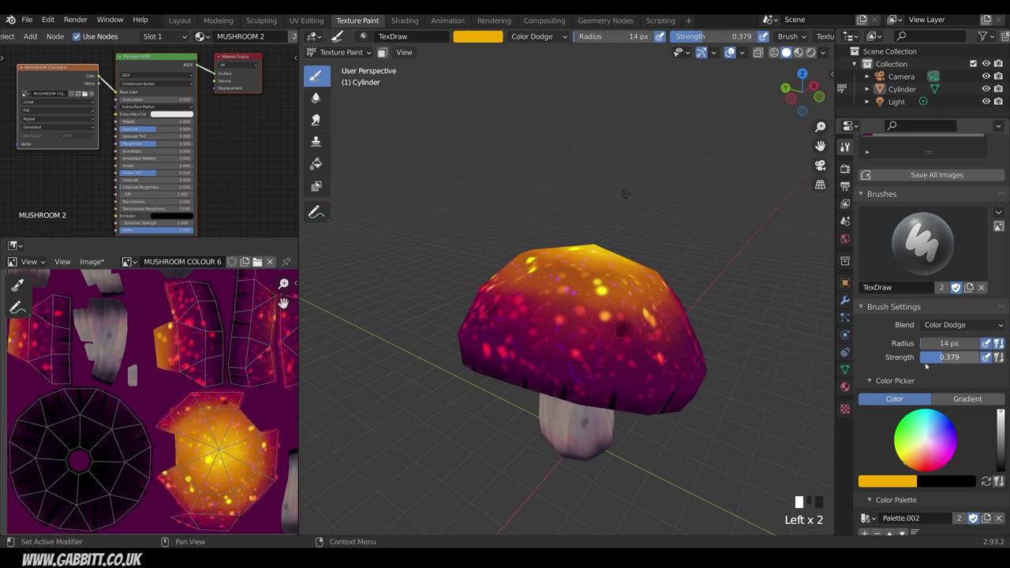
drag(948, 359, 961, 359)
middle_drag(523, 318, 606, 330)
click(584, 335)
click(556, 344)
click(533, 347)
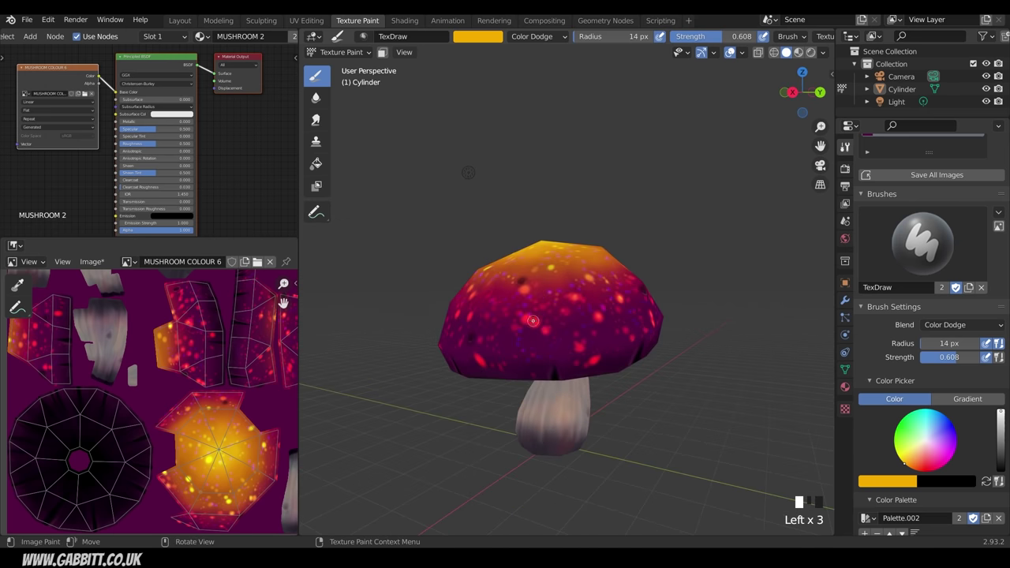
mouse_move(531, 353)
middle_down()
mouse_move(579, 344)
mouse_move(611, 367)
middle_up()
click(545, 320)
click(516, 302)
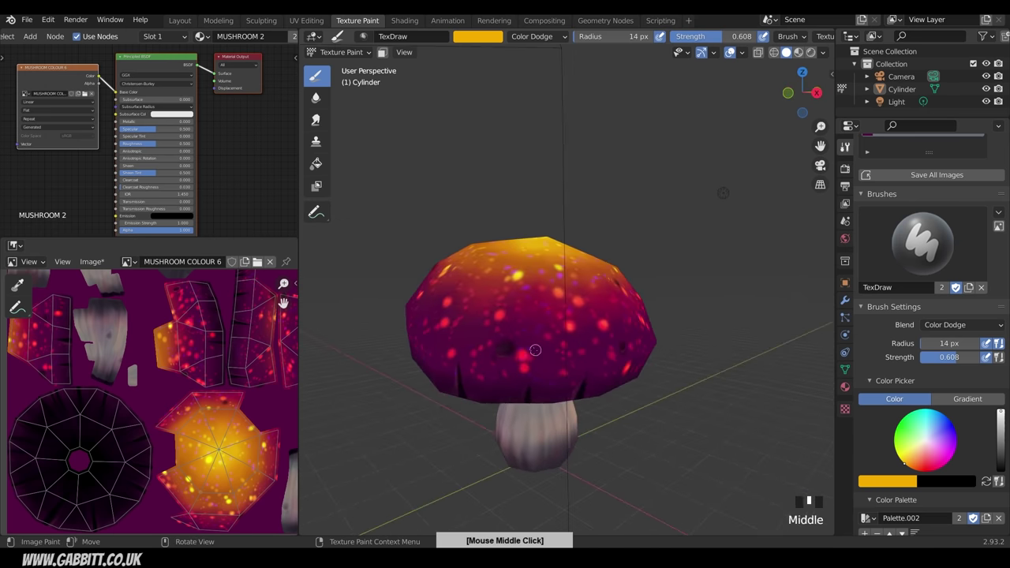
Step: Set the brush strength to 1.000 and dab bright yellow-orange glowing spots over the cap's upper surface
middle_drag(713, 187, 747, 239)
drag(953, 357, 986, 357)
click(572, 323)
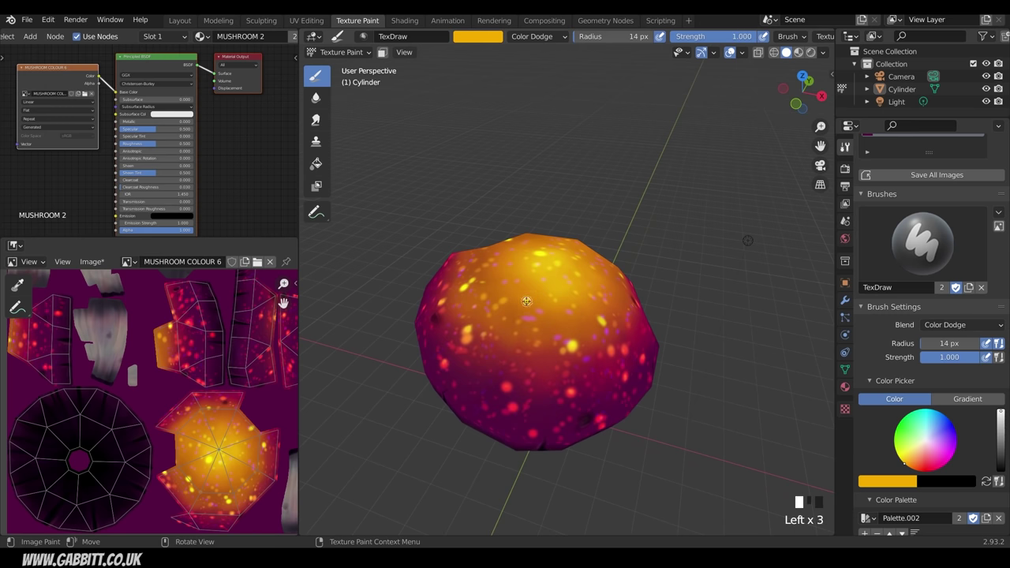
middle_drag(572, 312, 533, 370)
click(552, 316)
click(592, 343)
click(634, 368)
middle_drag(634, 368, 557, 328)
click(547, 287)
middle_drag(547, 286, 609, 297)
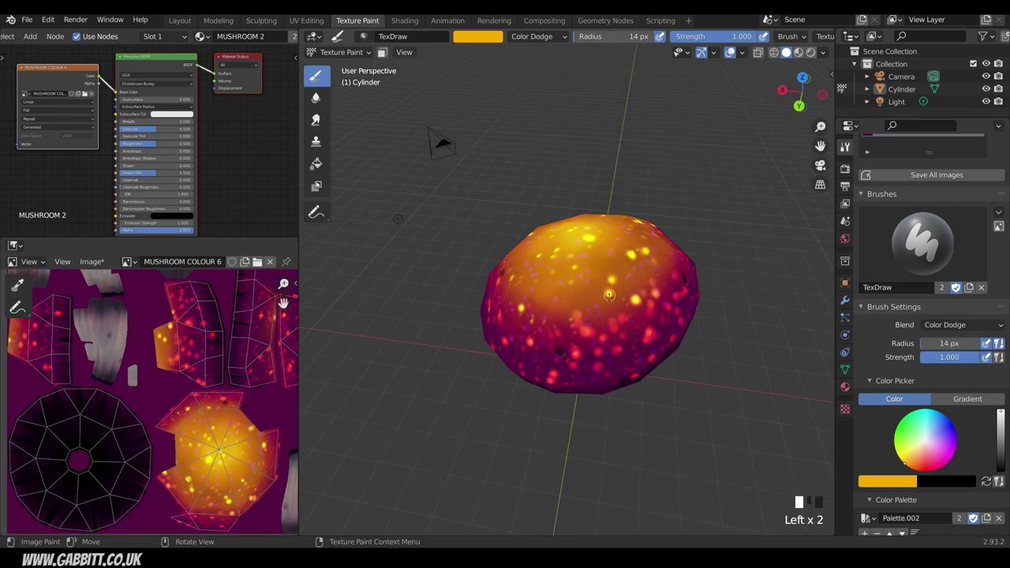
Step: Add further full-strength glowing spots around the remaining sides and lower edge of the cap
middle_drag(604, 378, 643, 336)
click(552, 382)
click(553, 370)
click(557, 359)
ctrl+middle_drag(584, 347, 587, 379)
middle_drag(592, 375, 622, 295)
mouse_move(622, 296)
middle_down()
mouse_move(649, 275)
mouse_move(611, 286)
middle_up()
click(636, 288)
click(625, 292)
mouse_move(612, 285)
middle_down()
mouse_move(580, 272)
mouse_move(603, 264)
middle_up()
Step: Smear around the bright spots on the cap's side with a brush radius of 70 px to reshape them
click(317, 119)
ctrl+middle_drag(544, 316, 556, 276)
middle_drag(556, 339, 569, 352)
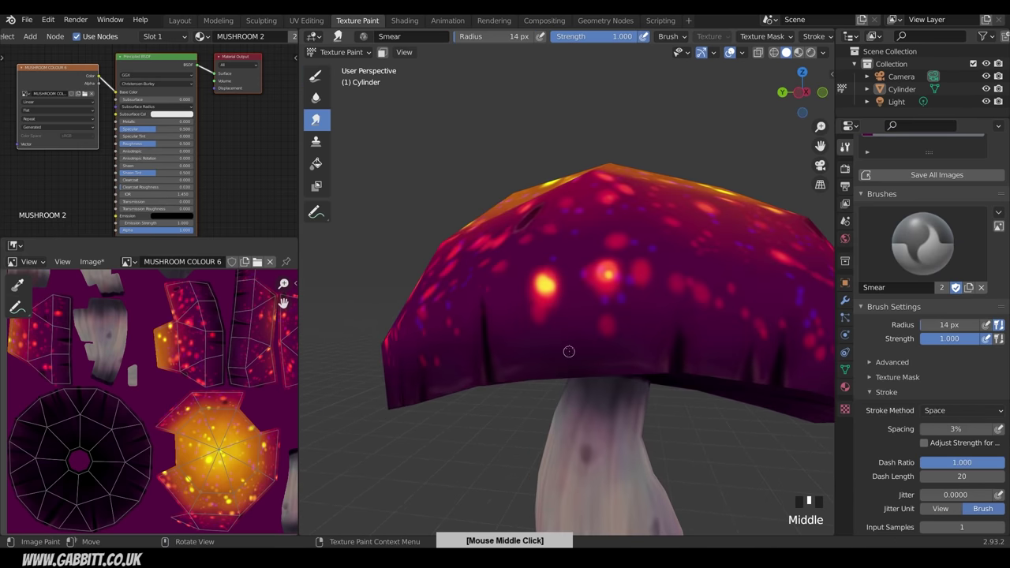
key(f)
click(564, 321)
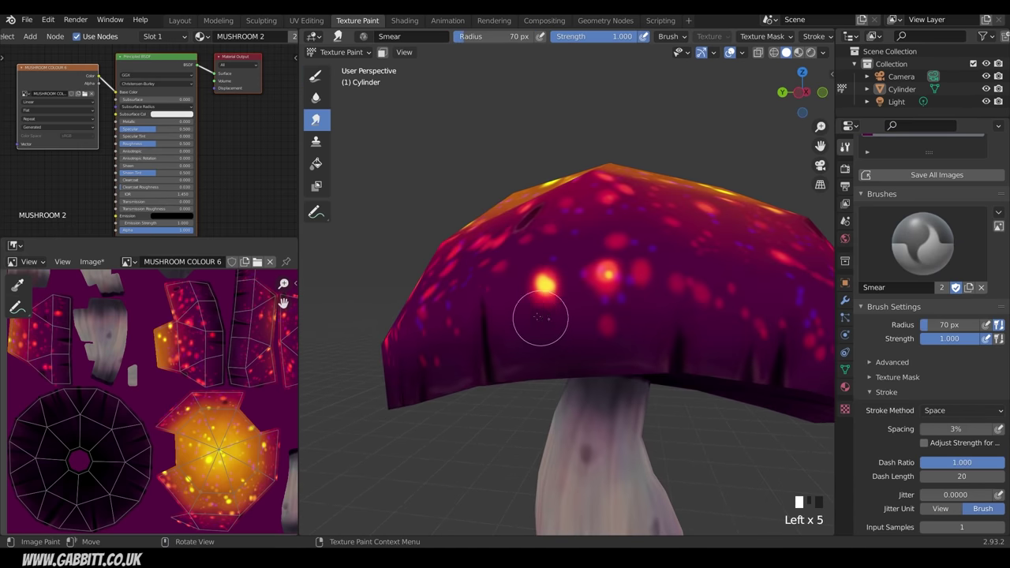
ctrl+middle_drag(624, 268, 636, 324)
Step: Return to the Draw brush with a 22 px radius and dab larger glowing spots on the cap's side
click(317, 76)
mouse_move(572, 288)
middle_down()
mouse_move(636, 311)
mouse_move(629, 319)
middle_up()
key(f)
click(617, 313)
click(573, 320)
click(565, 368)
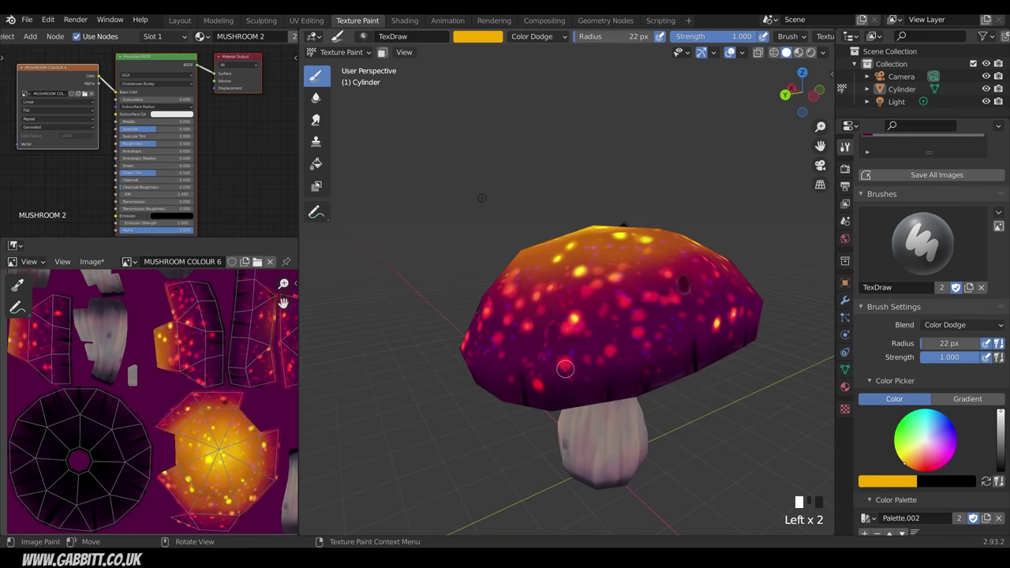
middle_drag(565, 368, 560, 326)
middle_drag(528, 361, 544, 347)
ctrl+middle_drag(544, 347, 696, 450)
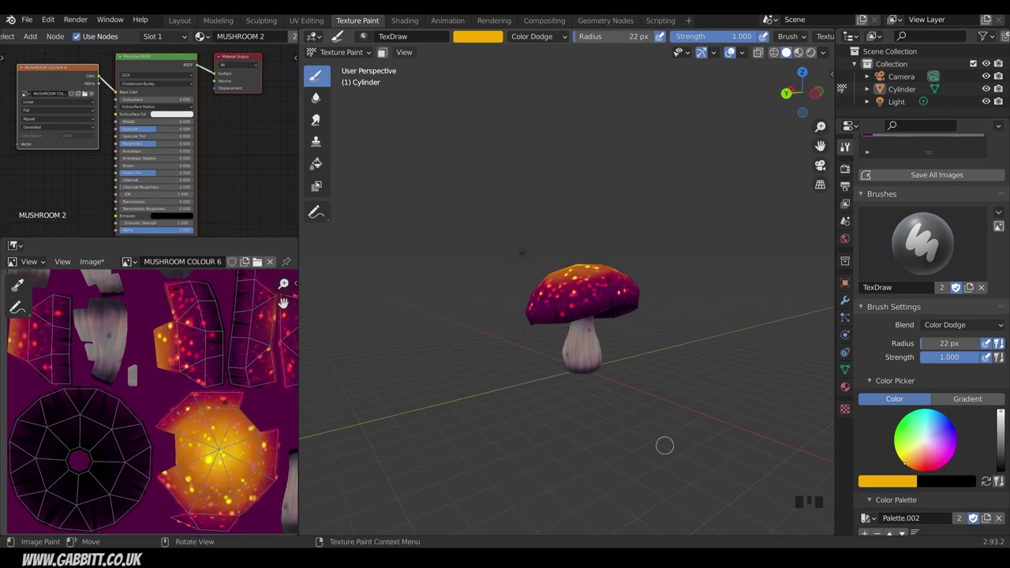
Step: Try a lower-strength orange-yellow Color Dodge tint on the stem and undo the stroke
middle_drag(601, 395, 598, 371)
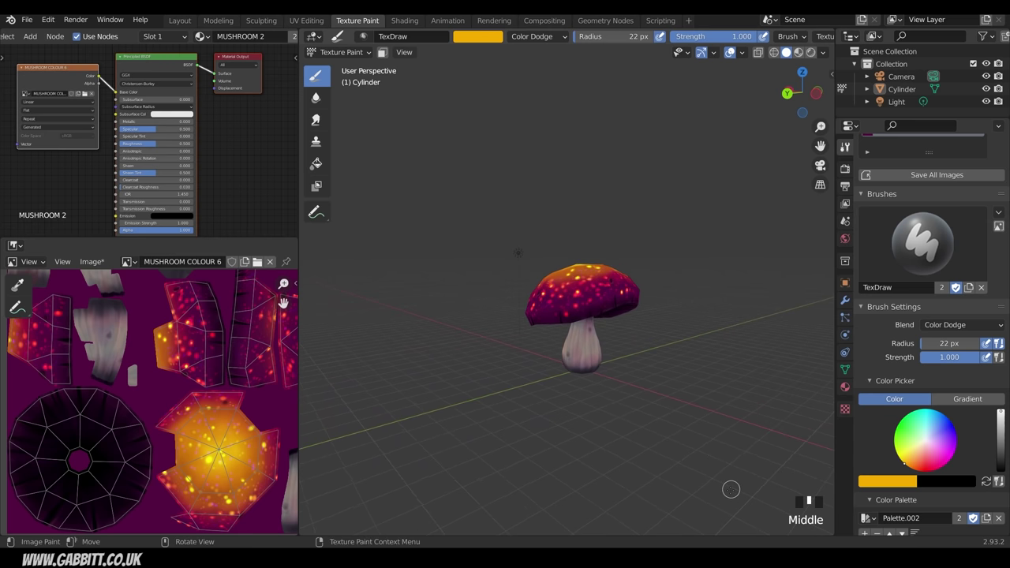
drag(963, 360, 926, 365)
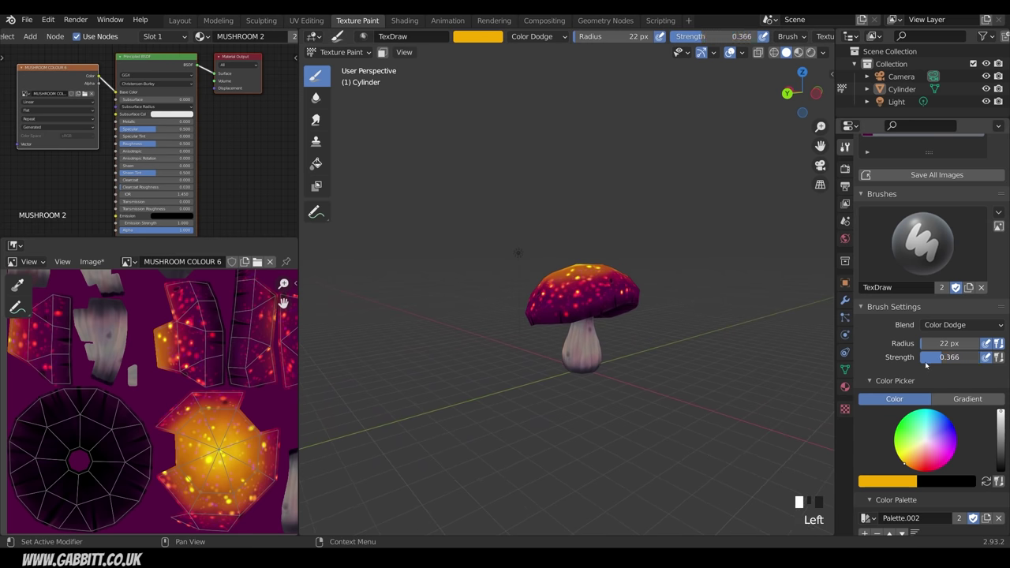
middle_drag(587, 351, 586, 353)
click(587, 395)
key(ctrl+z)
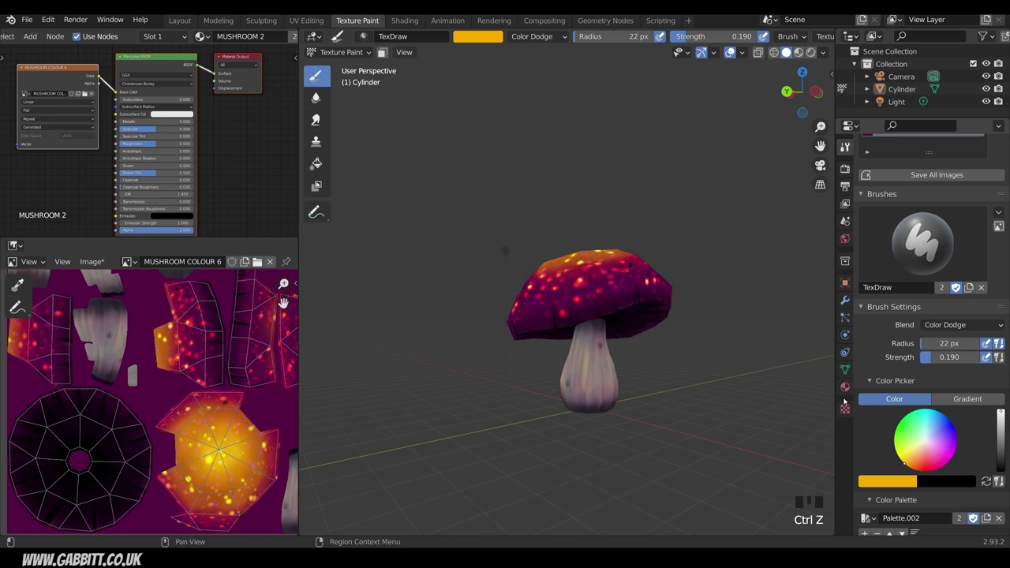
Step: Tint the lower stem in light orange using Color Dodge with a 64 px radius and 0.092 strength
click(919, 459)
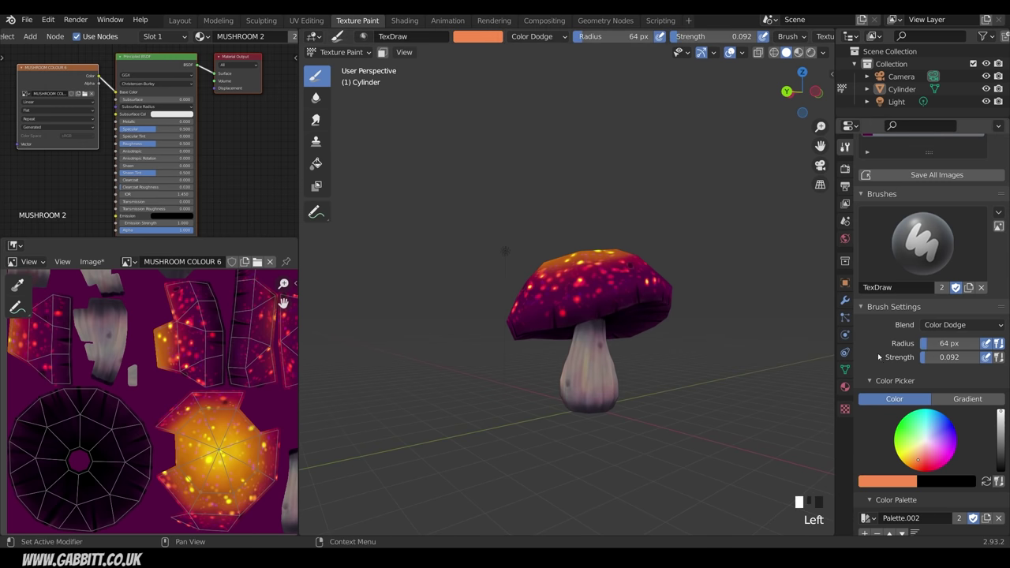
drag(594, 385, 598, 401)
middle_drag(598, 401, 616, 394)
mouse_move(607, 390)
mouse_down()
mouse_move(591, 390)
mouse_move(601, 378)
mouse_up()
Step: Change the brush colour to a slightly pinkish red and warm the stem with soft Color Dodge dabs around its sides
click(923, 470)
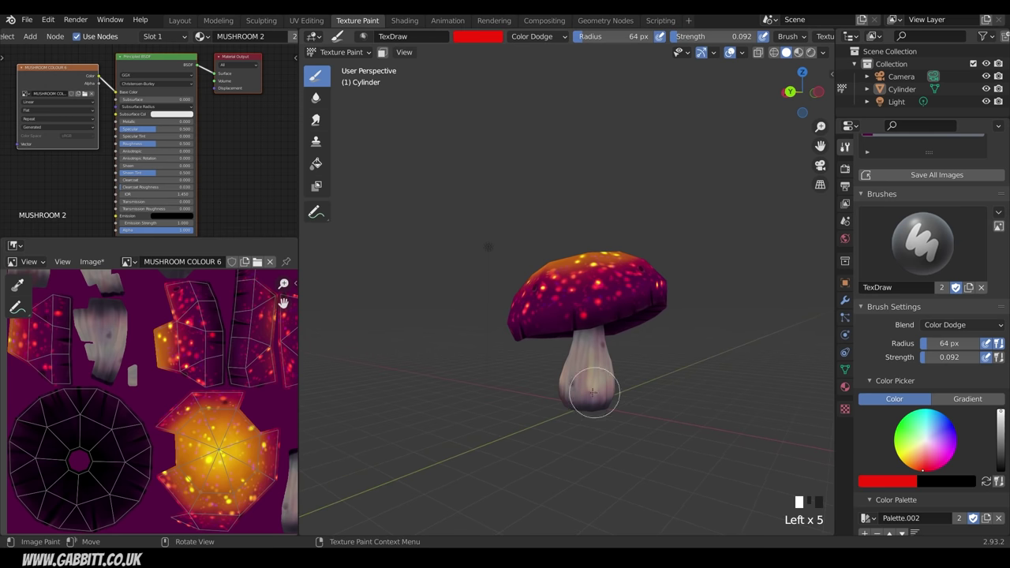
middle_drag(607, 386, 615, 385)
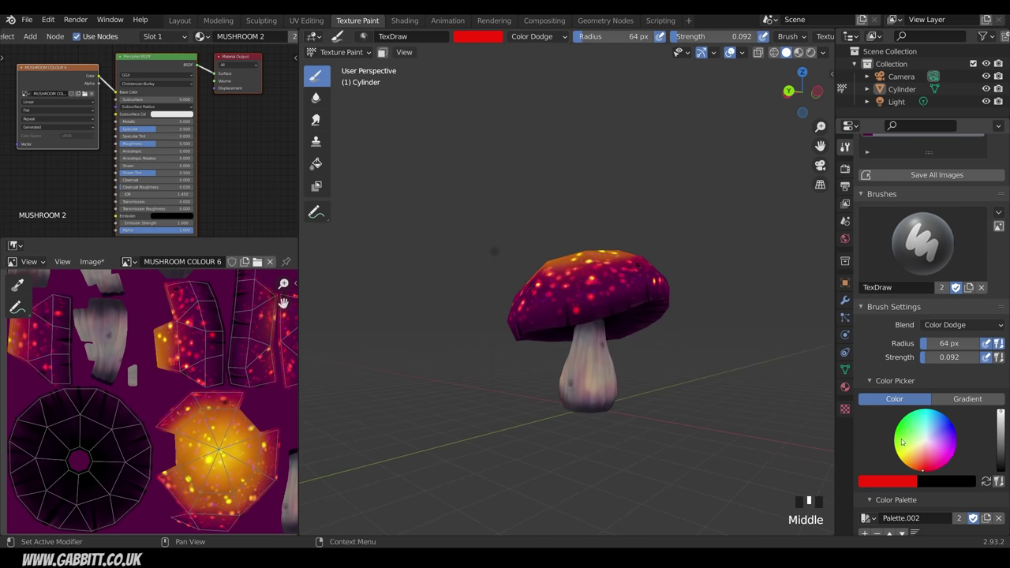
drag(930, 479, 932, 478)
click(598, 372)
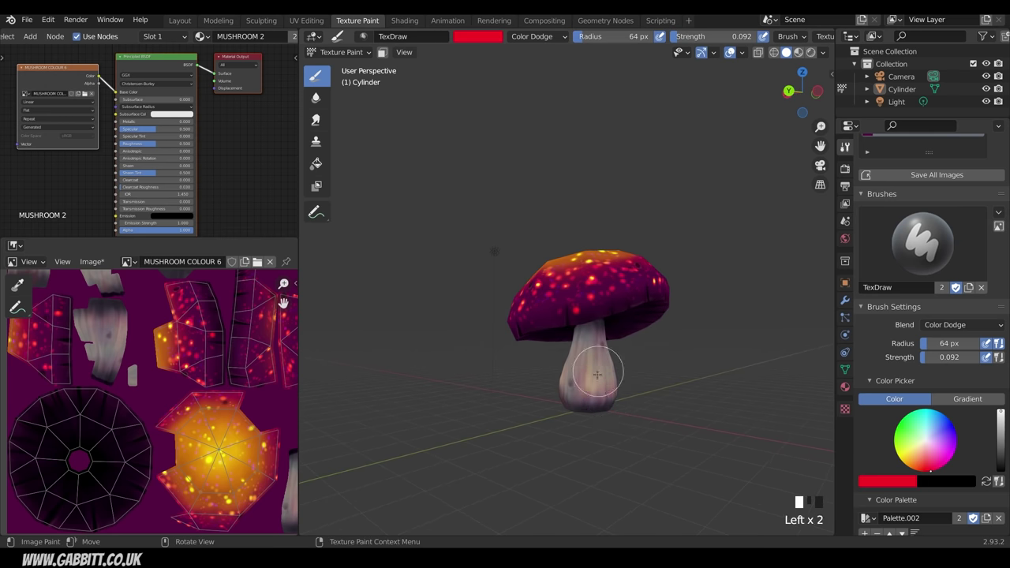
middle_drag(591, 394, 605, 441)
click(554, 363)
middle_drag(555, 363, 613, 389)
click(550, 365)
mouse_move(505, 375)
middle_down()
mouse_move(535, 413)
mouse_move(557, 406)
mouse_move(663, 421)
mouse_move(685, 447)
middle_up()
click(557, 405)
Step: Check the whole mushroom from a distance and save the MUSHROOM COLOUR 6 texture with Save As
scroll(662, 422, down, 2)
middle_drag(667, 490, 674, 484)
mouse_move(674, 484)
middle_down()
mouse_move(699, 476)
mouse_move(661, 473)
middle_up()
middle_drag(662, 474, 622, 483)
mouse_move(632, 406)
middle_down()
mouse_move(742, 478)
mouse_move(710, 473)
mouse_move(733, 470)
mouse_move(670, 338)
mouse_move(654, 354)
mouse_move(670, 351)
mouse_move(651, 332)
mouse_move(665, 419)
mouse_move(645, 439)
middle_up()
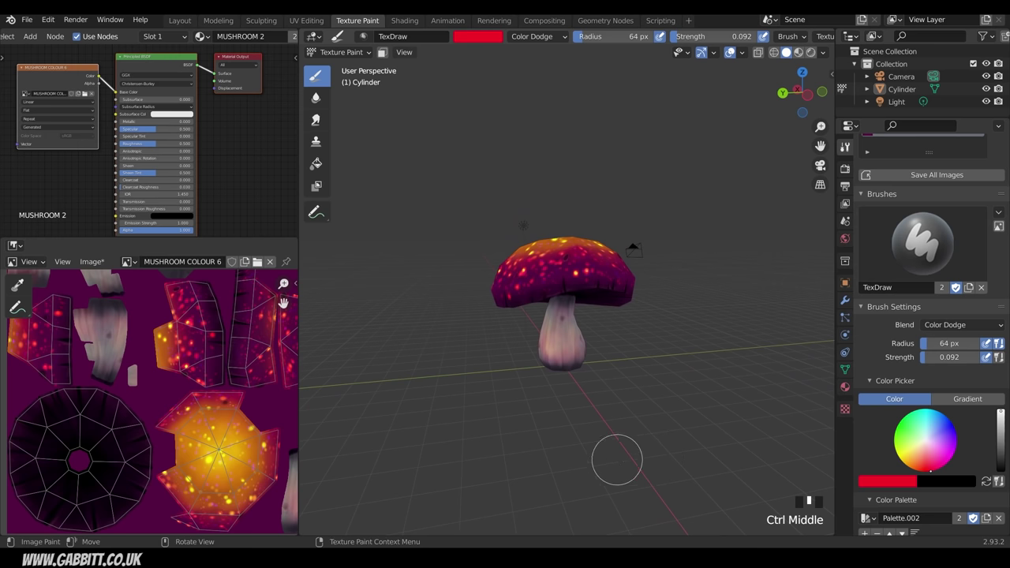
click(92, 263)
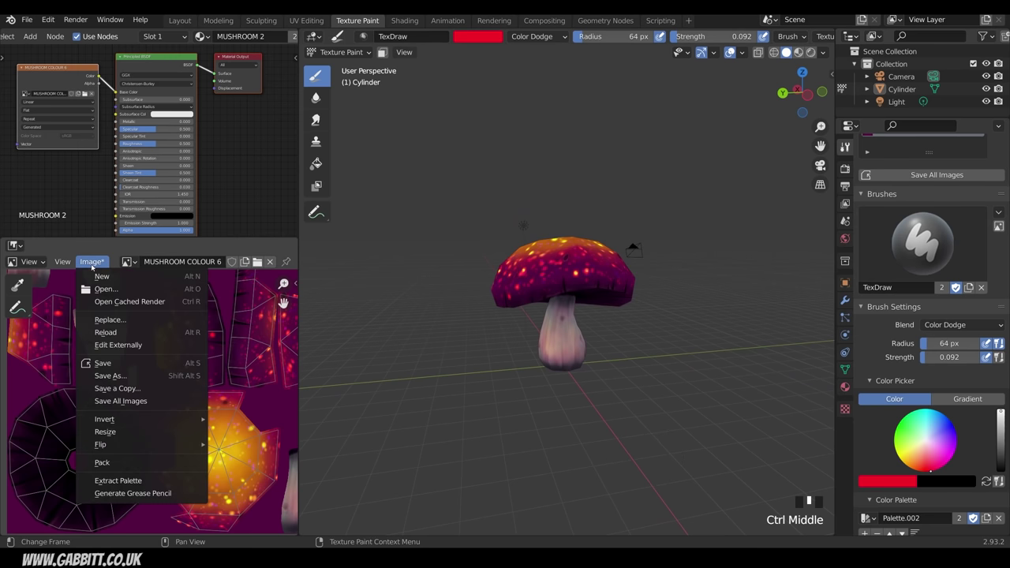
click(122, 376)
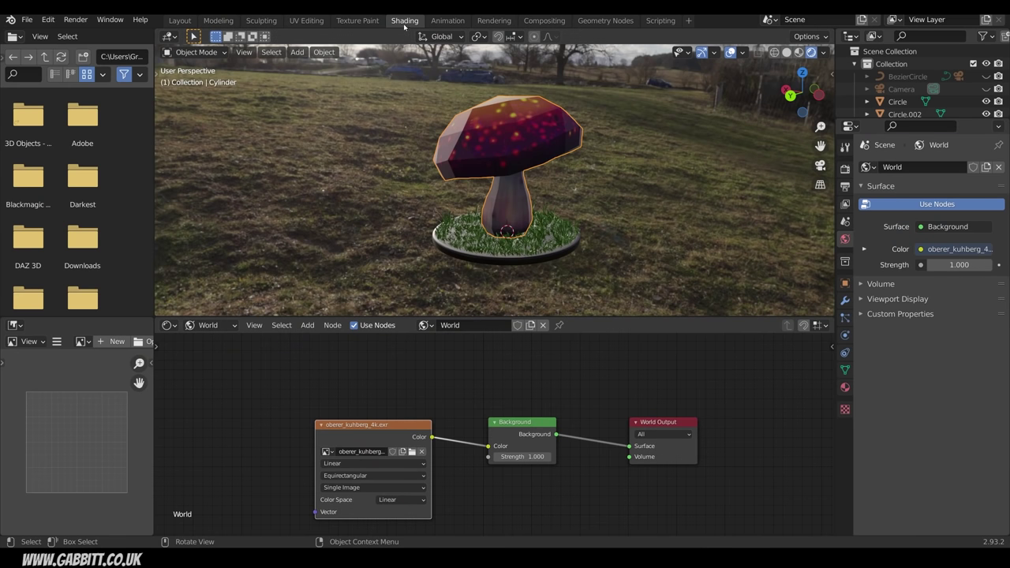
Step: Inspect the mushroom in the Shading scene with the grass base and apply Shade Smooth to it
middle_drag(560, 160, 549, 234)
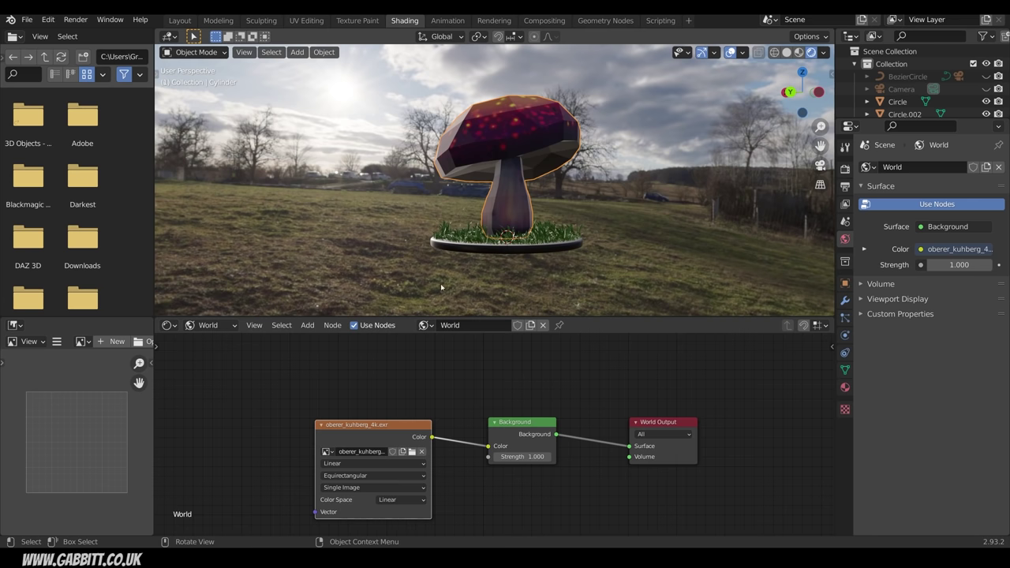
middle_drag(441, 287, 392, 185)
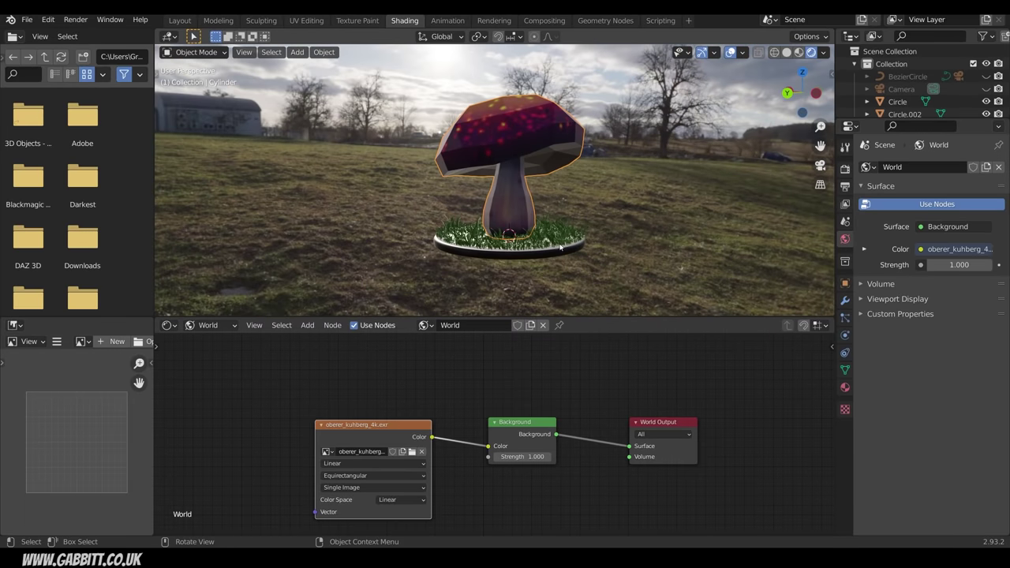
mouse_move(521, 137)
middle_down()
mouse_move(517, 162)
mouse_move(534, 170)
mouse_move(531, 149)
middle_up()
right_click(516, 162)
click(489, 139)
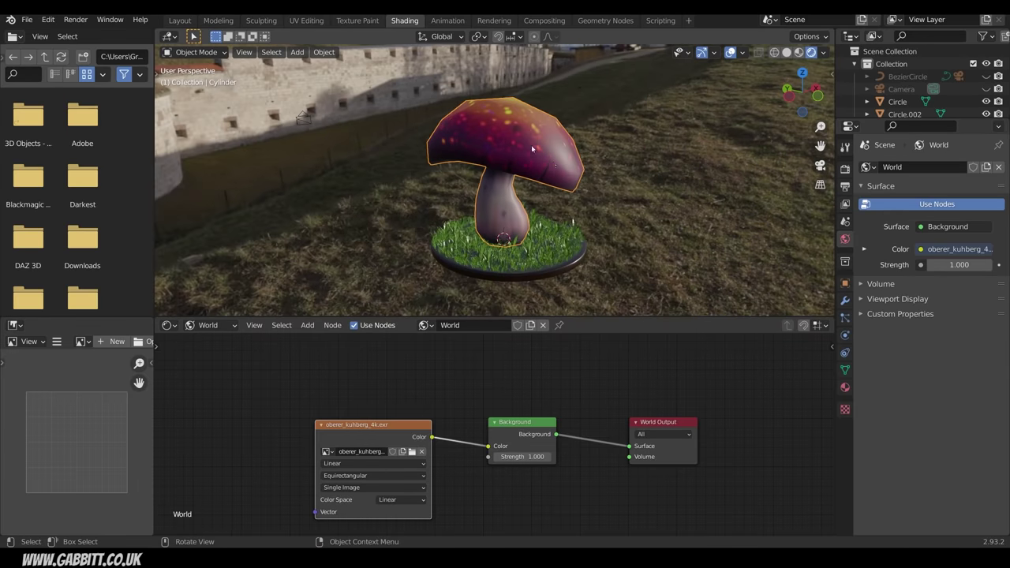
Step: Switch the shader editor from World to Object and space out the MUSHROOM 2 material's nodes
click(208, 326)
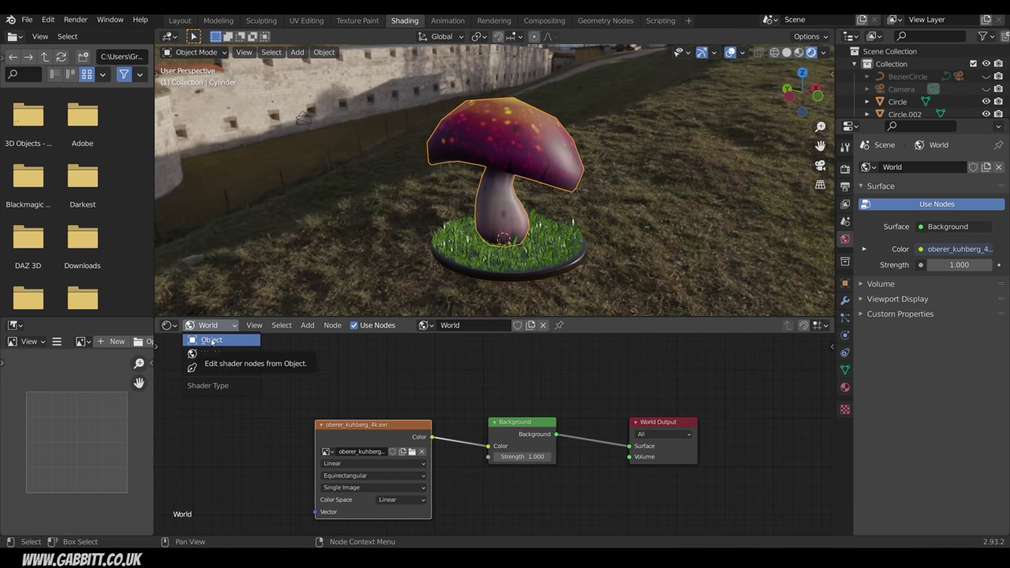
click(211, 341)
middle_drag(389, 438, 346, 394)
drag(345, 394, 317, 383)
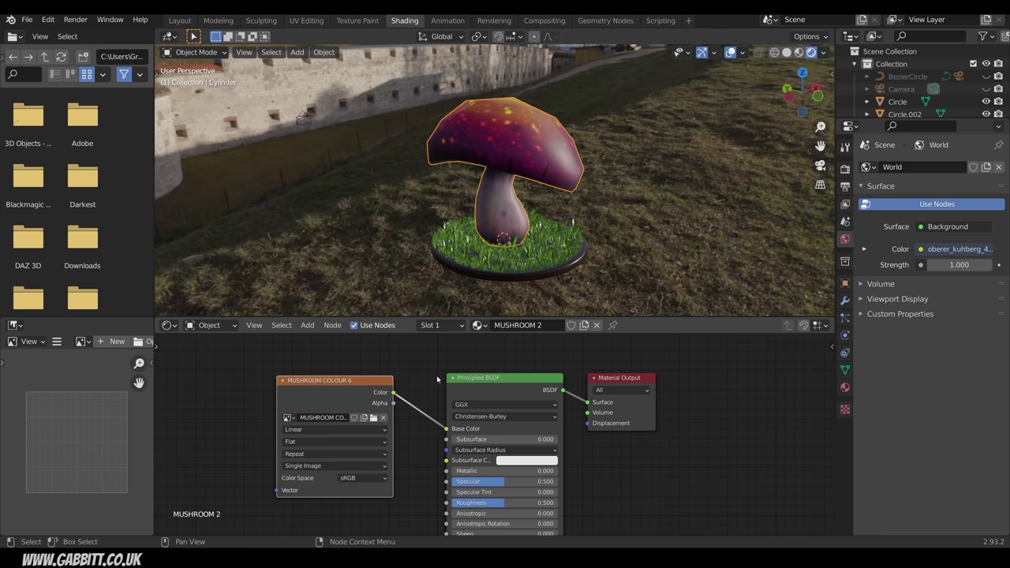
drag(474, 378, 467, 370)
drag(620, 379, 623, 369)
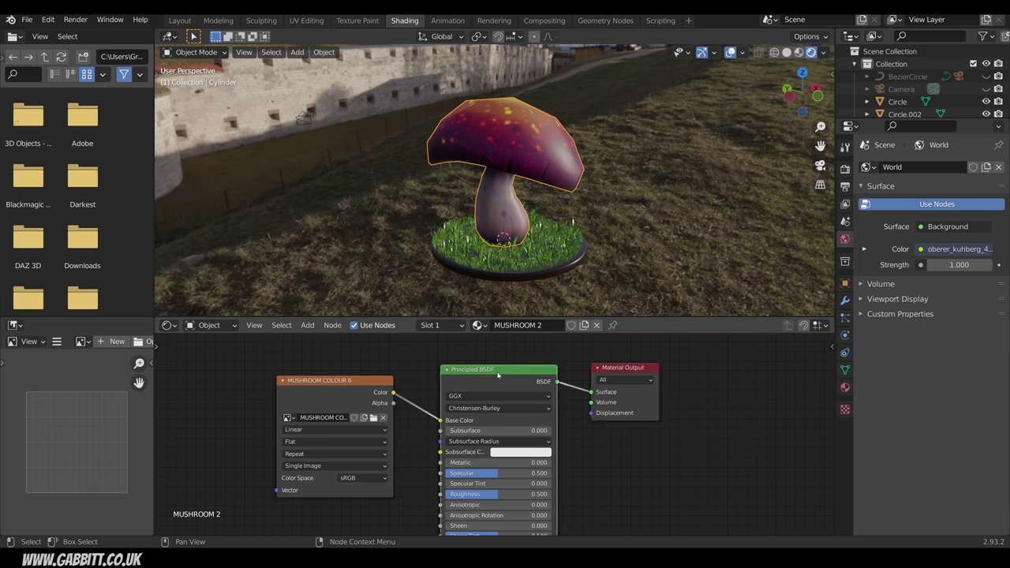
Step: Replace the Principled BSDF node with an Emission shader placed between the image texture and the Material Output
key(x)
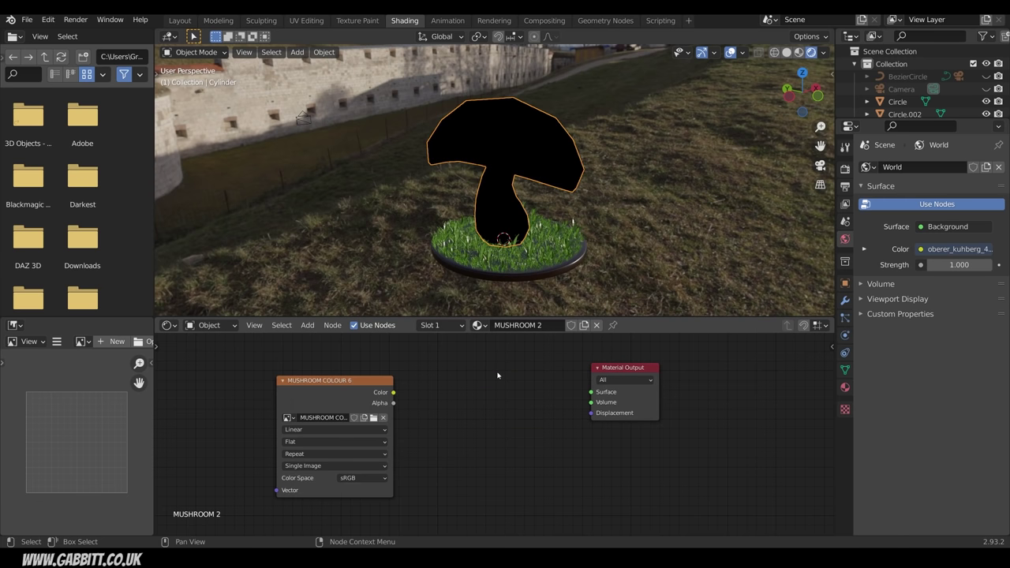
key(shift+a)
mouse_move(499, 377)
mouse_move(484, 362)
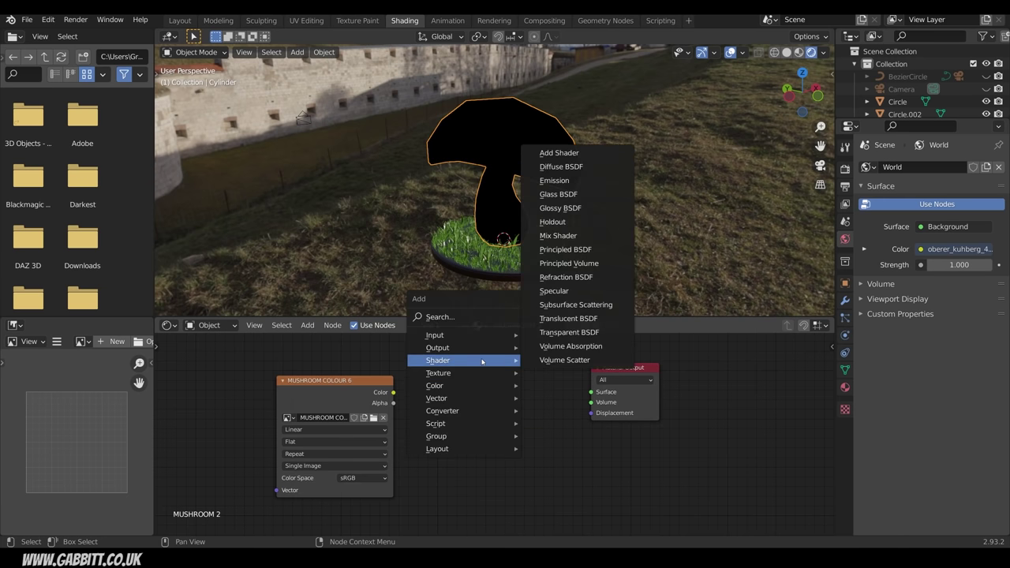
click(565, 181)
click(505, 404)
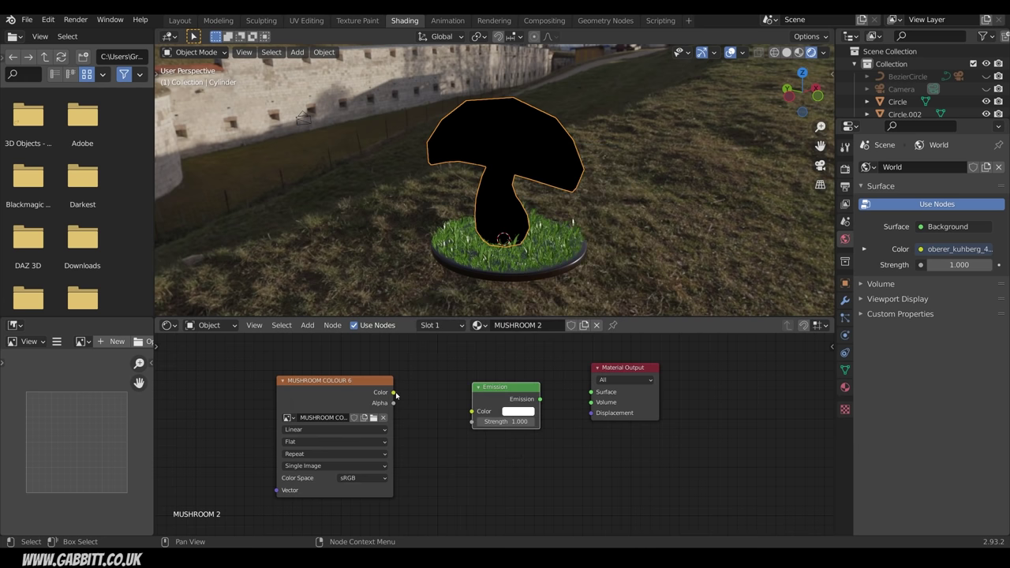
Step: Connect the texture's Color to the Emission colour and the Emission output to the material's Surface, and inspect the mushroom
drag(392, 392, 472, 411)
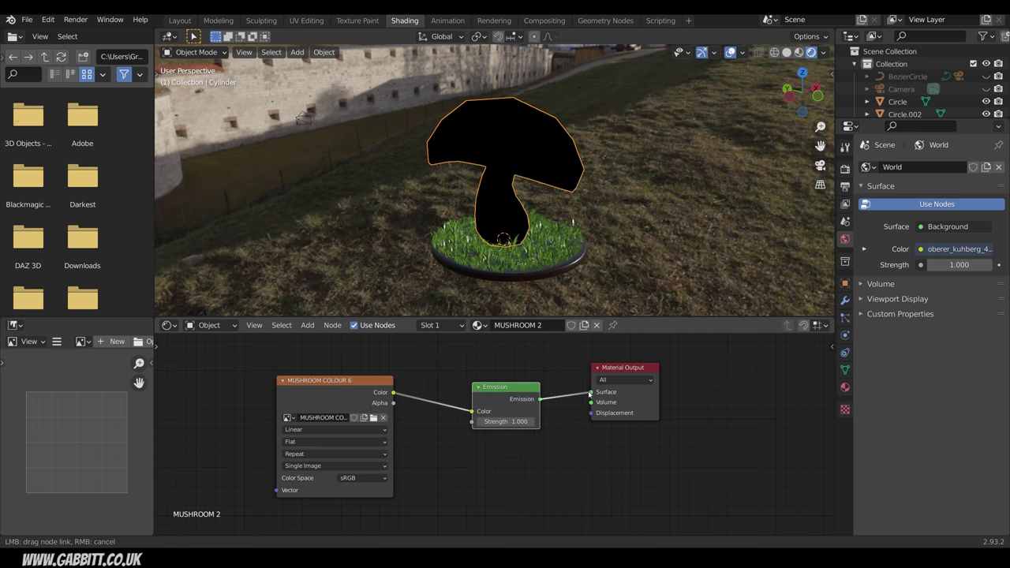
drag(592, 396, 591, 392)
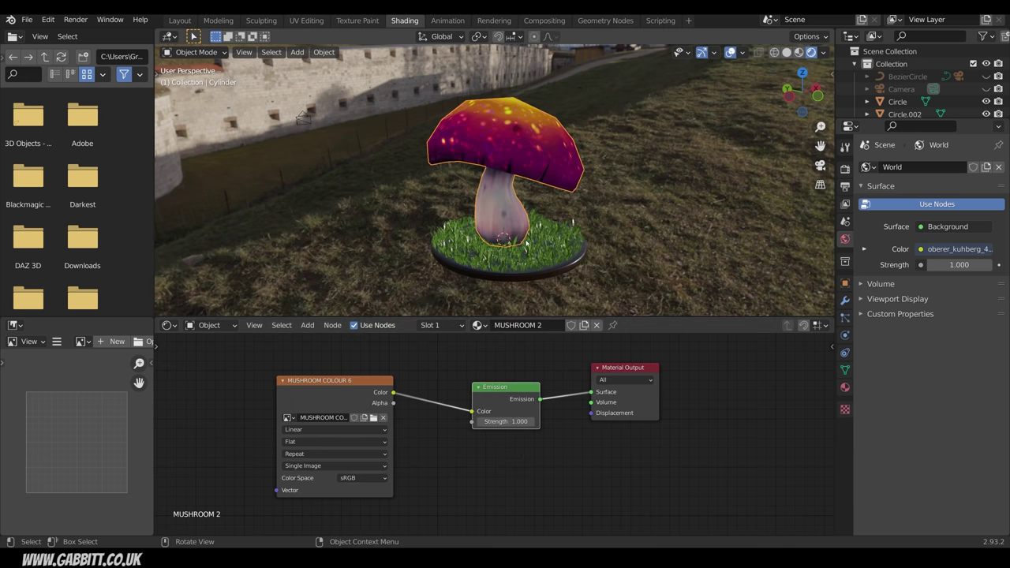
mouse_move(569, 222)
middle_down()
mouse_move(592, 217)
mouse_move(552, 221)
middle_up()
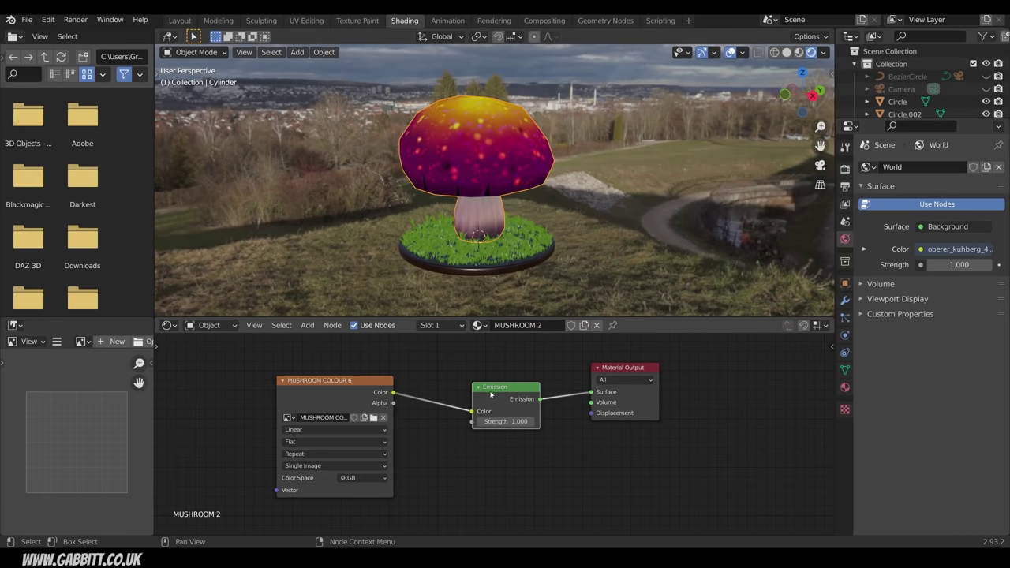
drag(490, 390, 483, 378)
middle_drag(517, 224, 690, 237)
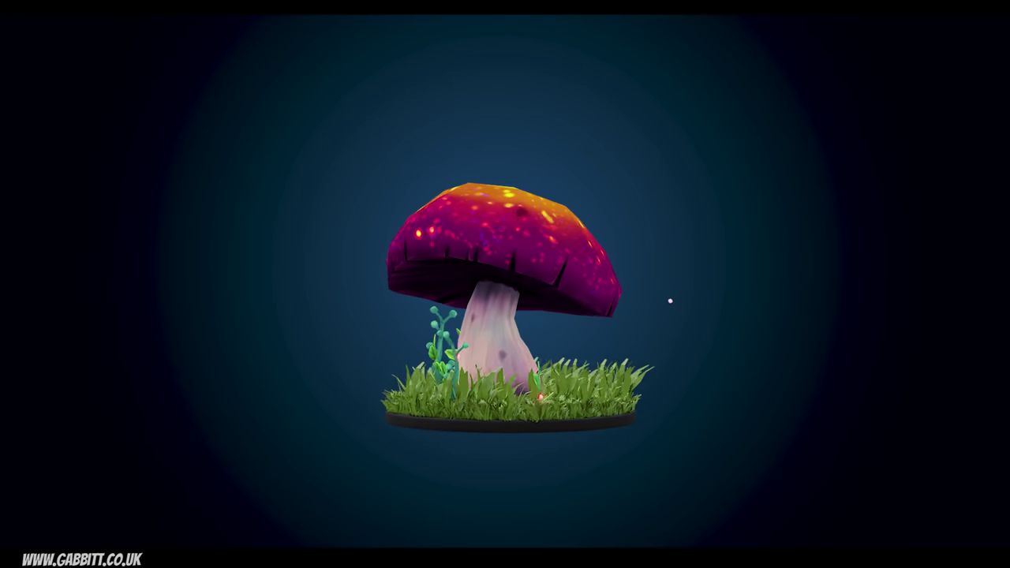